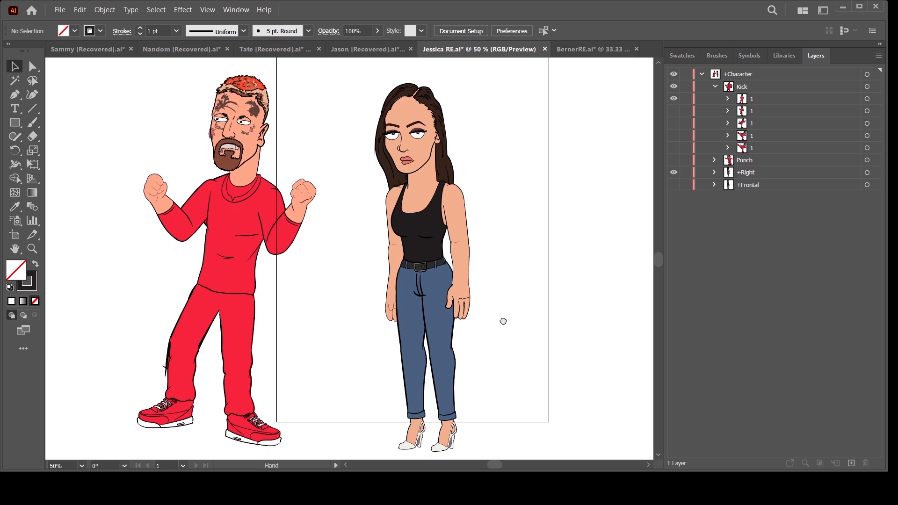
left_click_drag(500, 262, 507, 281)
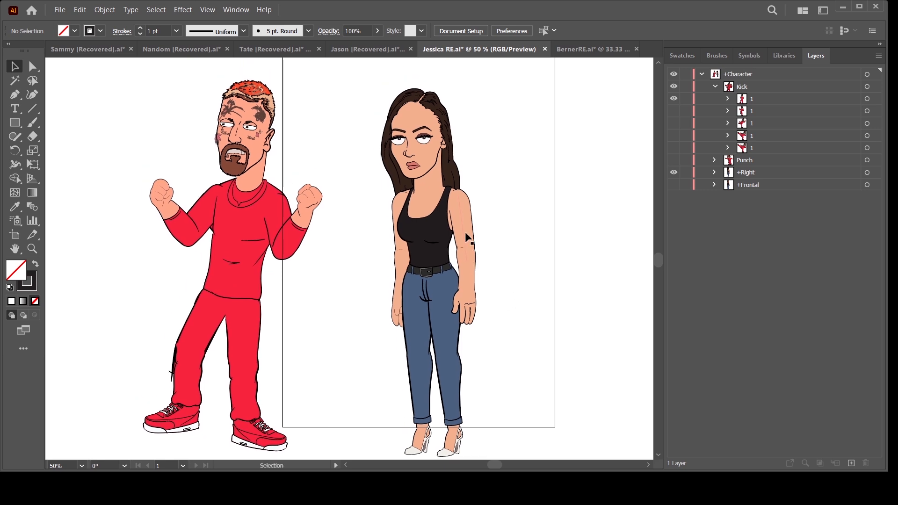
left_click_drag(495, 247, 495, 267)
key("ctrl+plus")
left_click_drag(397, 334, 442, 308)
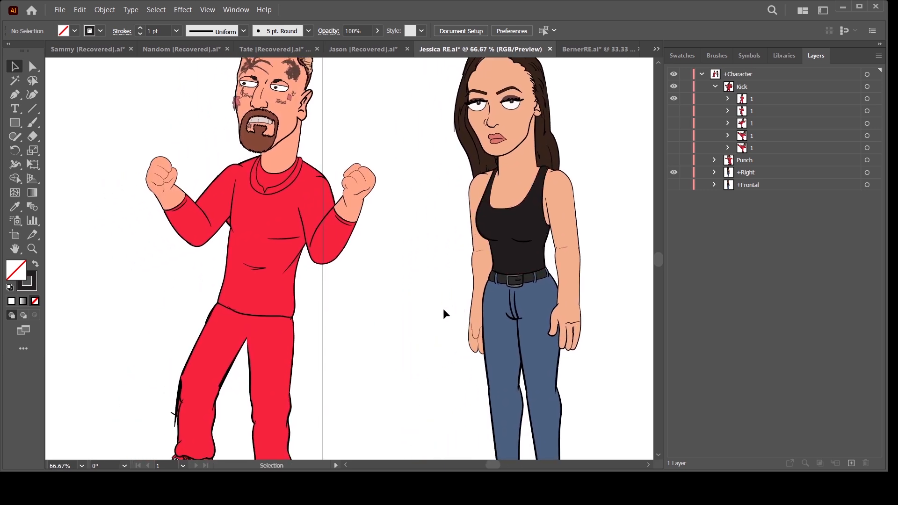
key("ctrl+minus")
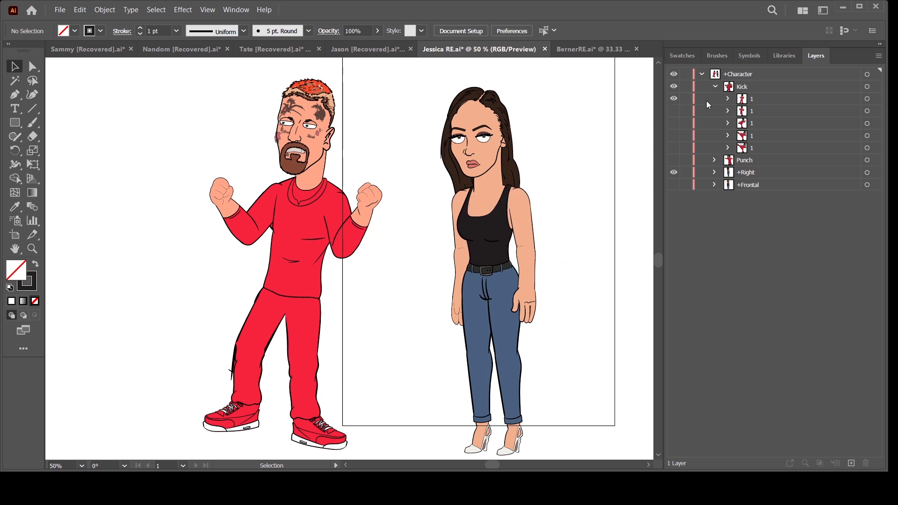
Go through the five pose sublayers inside the Kick layer, down to the last and back up to the first.
left_click(746, 88)
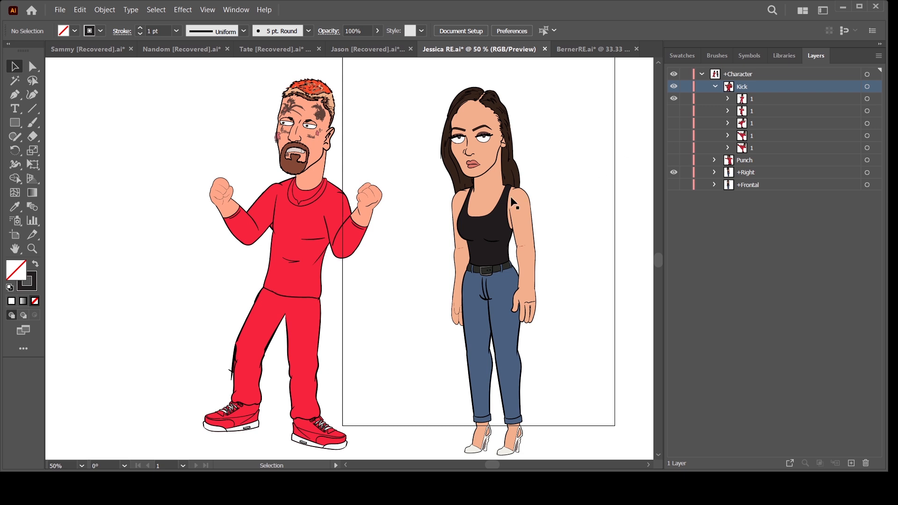
double_click(745, 87)
left_click(751, 97)
left_click(753, 112)
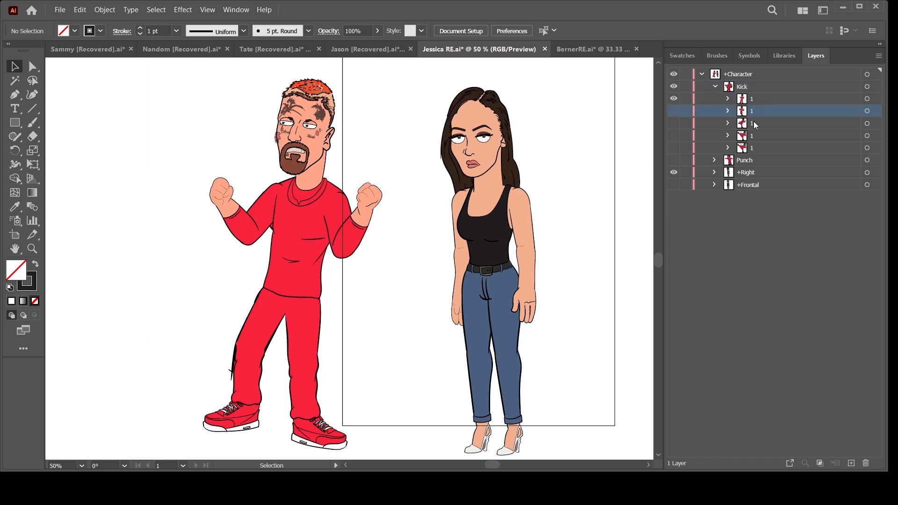
left_click(753, 99)
left_click(756, 110)
left_click(753, 122)
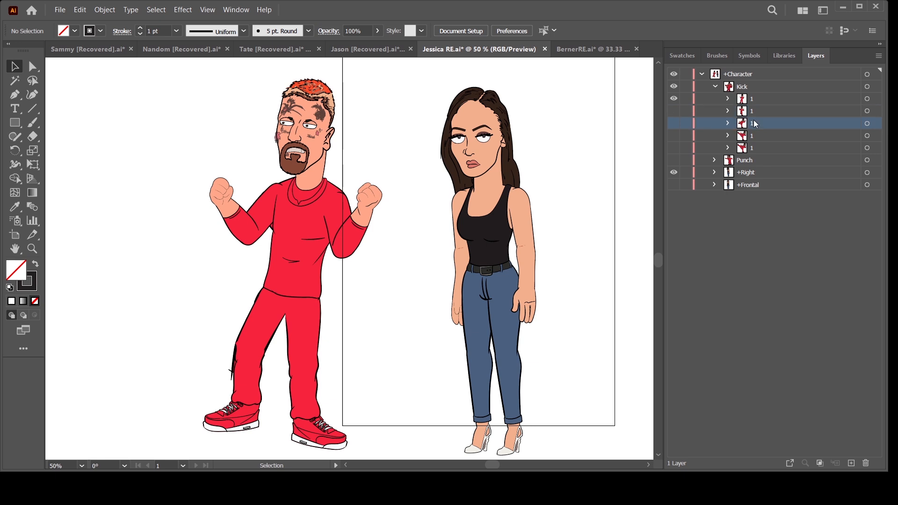
left_click(753, 134)
left_click(751, 146)
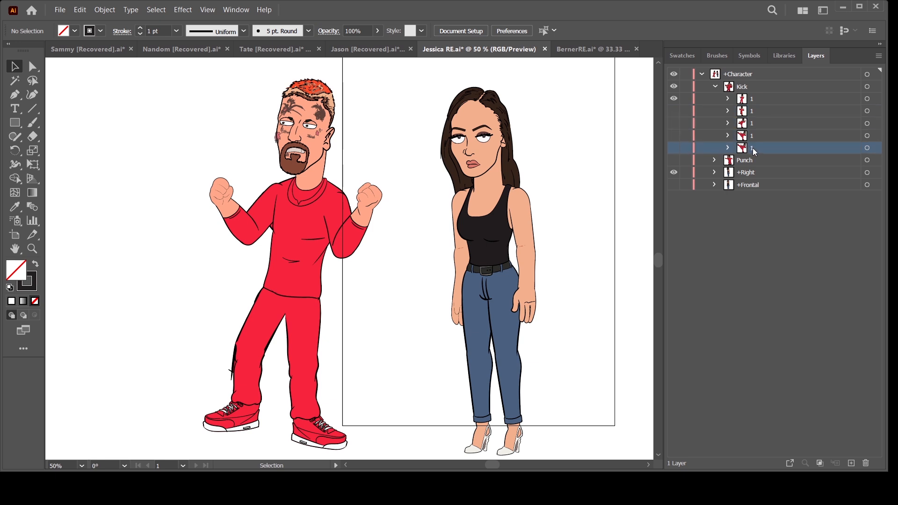
left_click(753, 137)
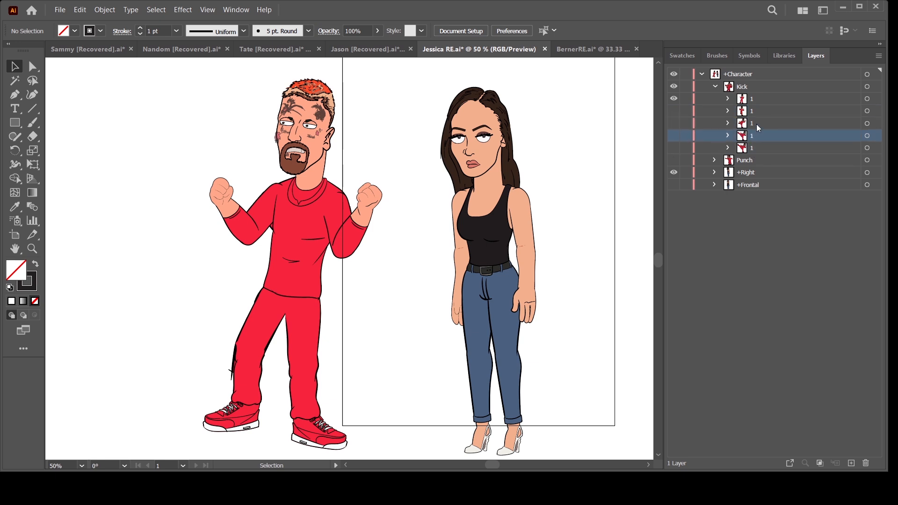
left_click(756, 124)
left_click(755, 110)
left_click(760, 99)
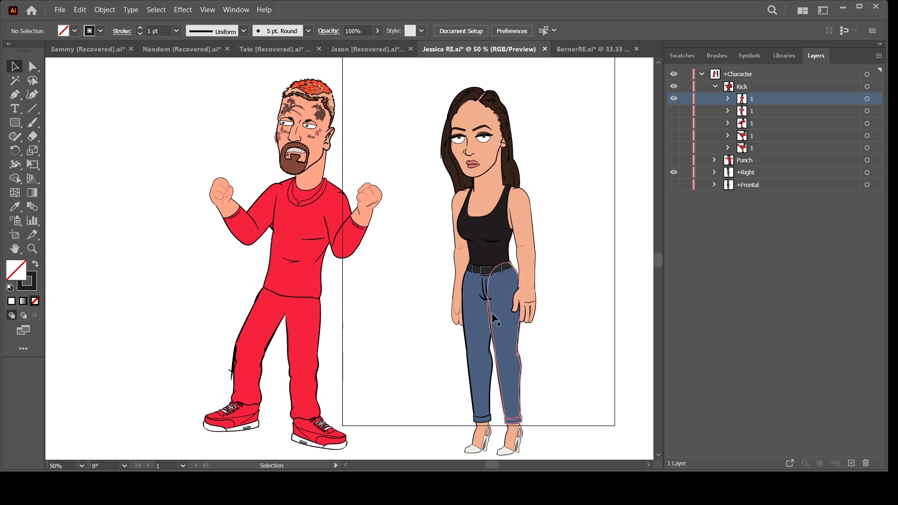
Preview the Kick poses by showing the frames one after another, then return to showing only the first pose.
left_click(675, 101)
left_click(673, 123)
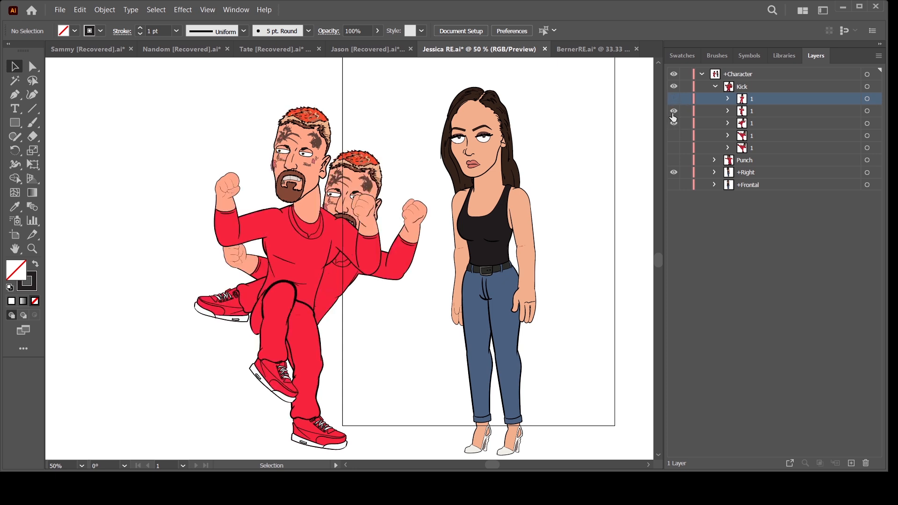
left_click(673, 111)
left_click(673, 123)
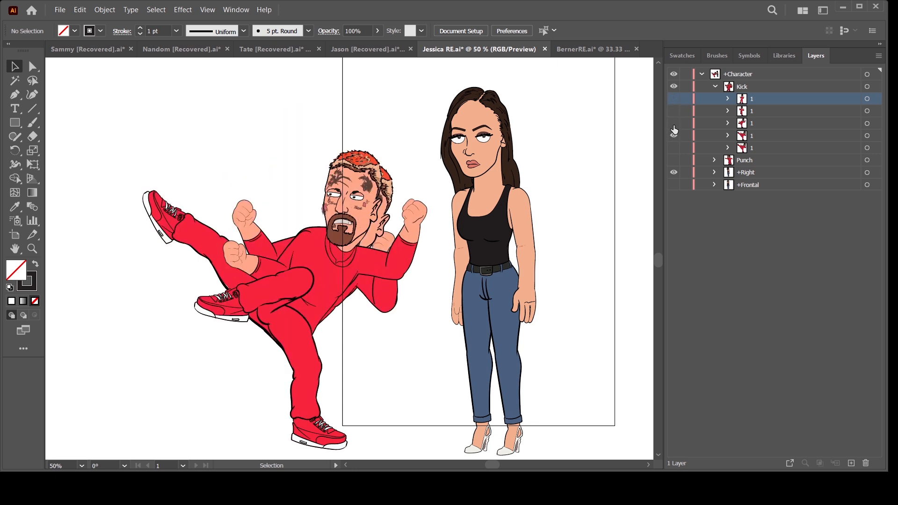
left_click(673, 136)
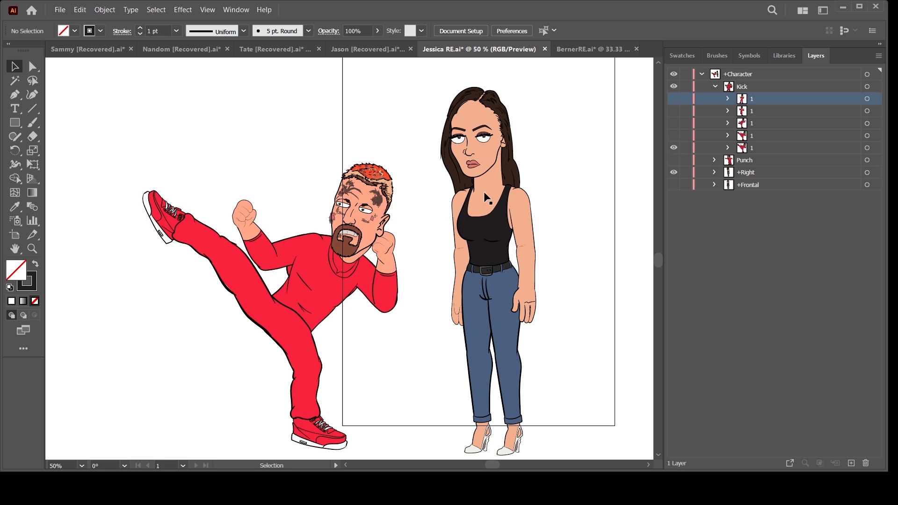
left_click(673, 148)
left_click(673, 123)
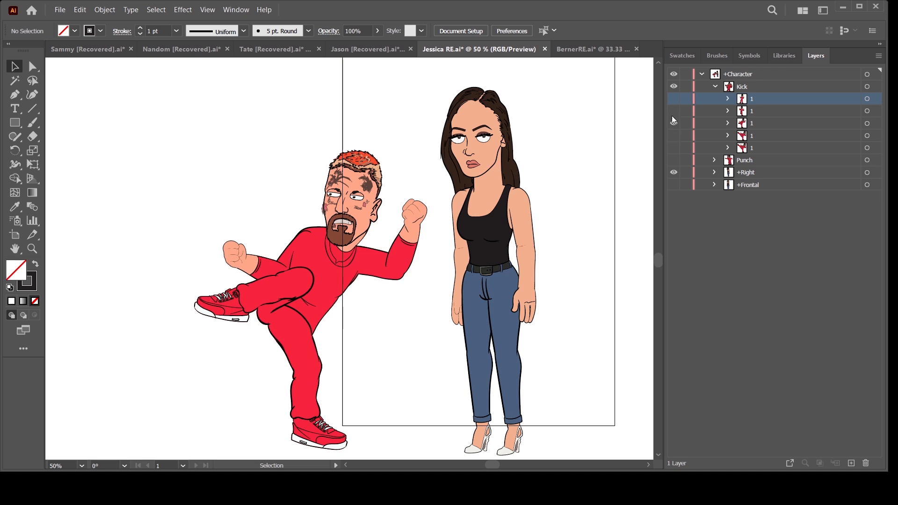
left_click(673, 123)
left_click(673, 110)
left_click(673, 98)
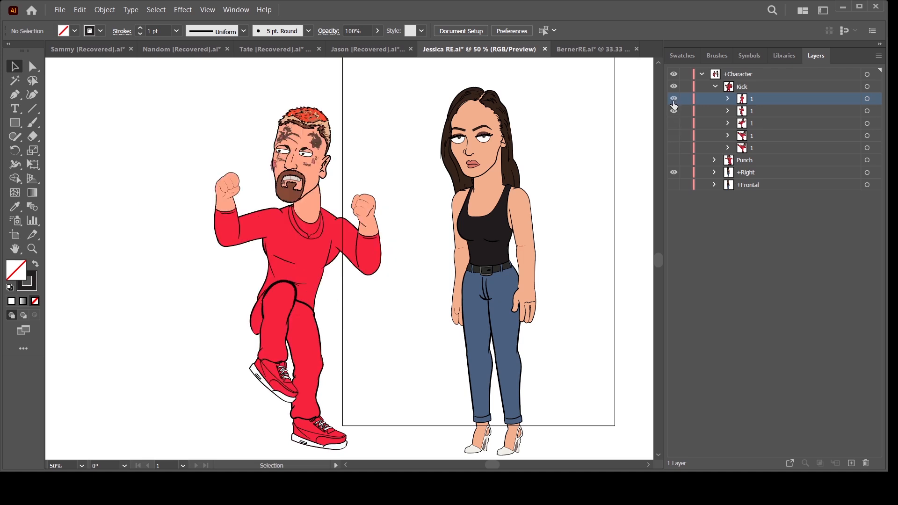
left_click(674, 110)
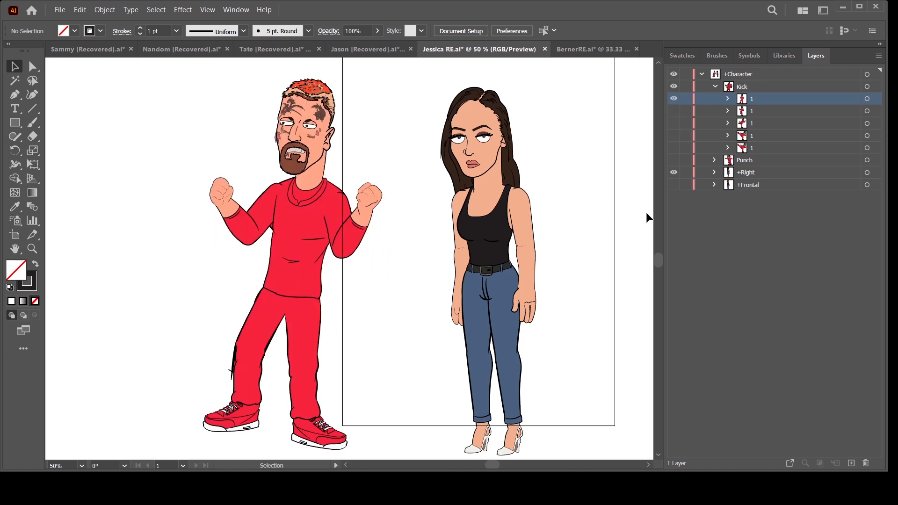
Duplicate the woman's +Right layer inside +Character and hide the lower of the two copies.
left_click_drag(554, 297, 519, 291)
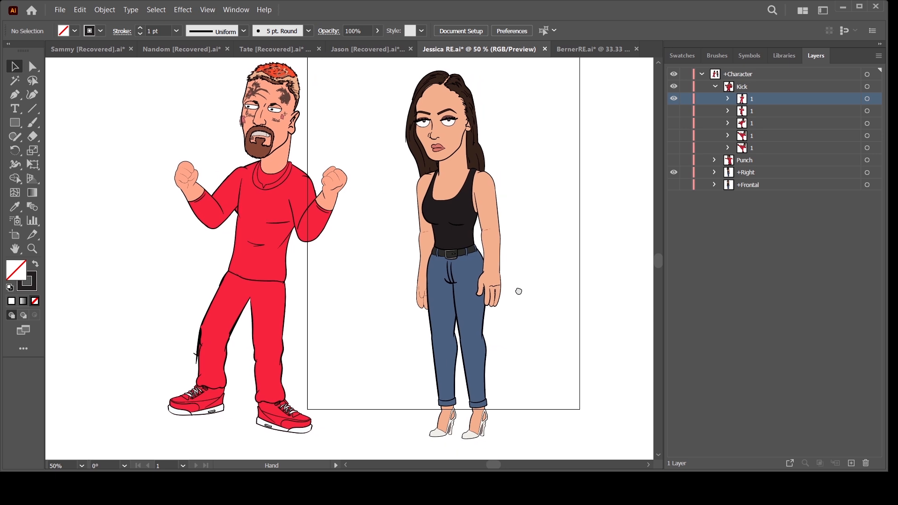
left_click(714, 174)
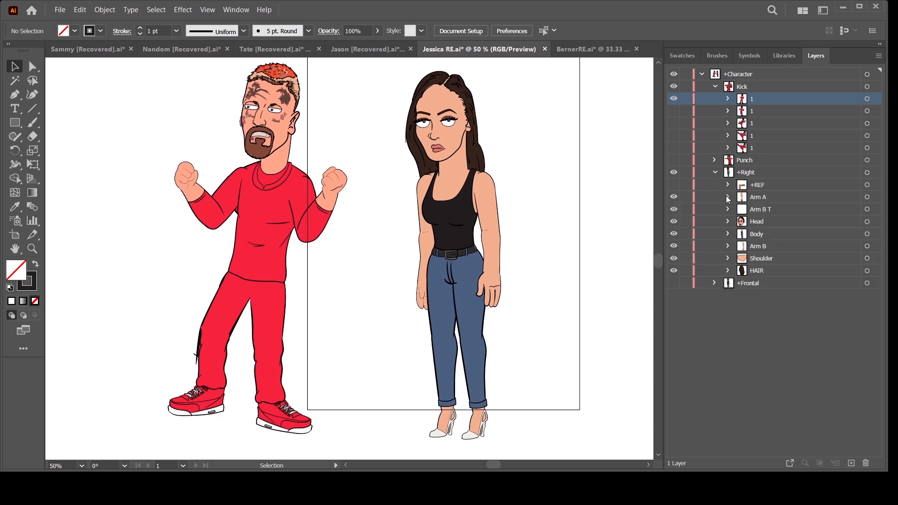
left_click(714, 173)
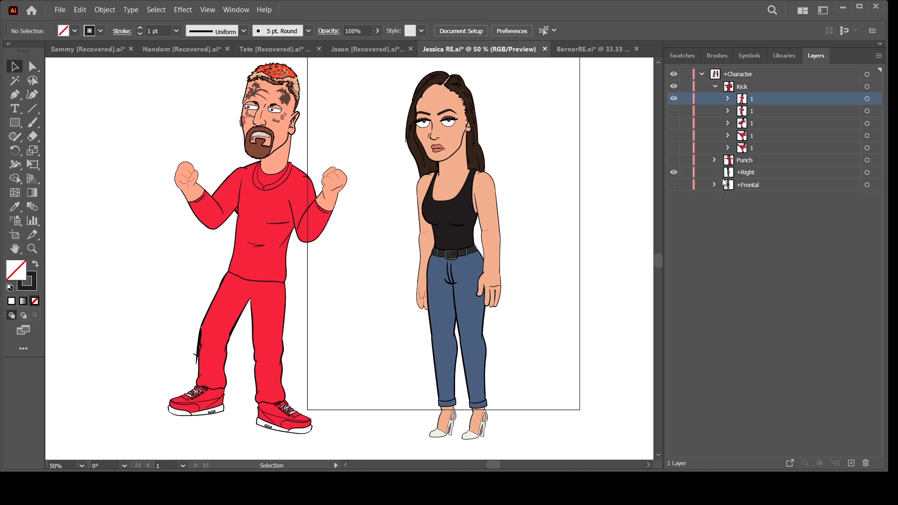
left_click(714, 87)
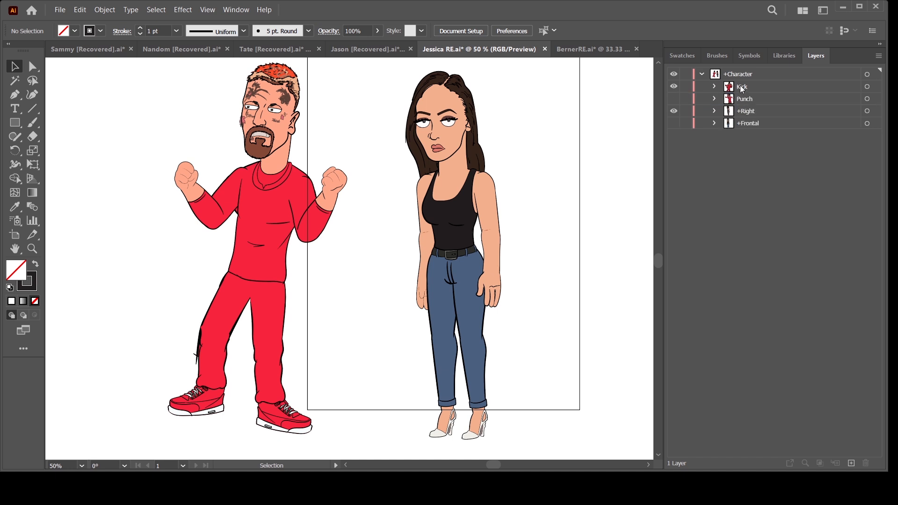
left_click(741, 113)
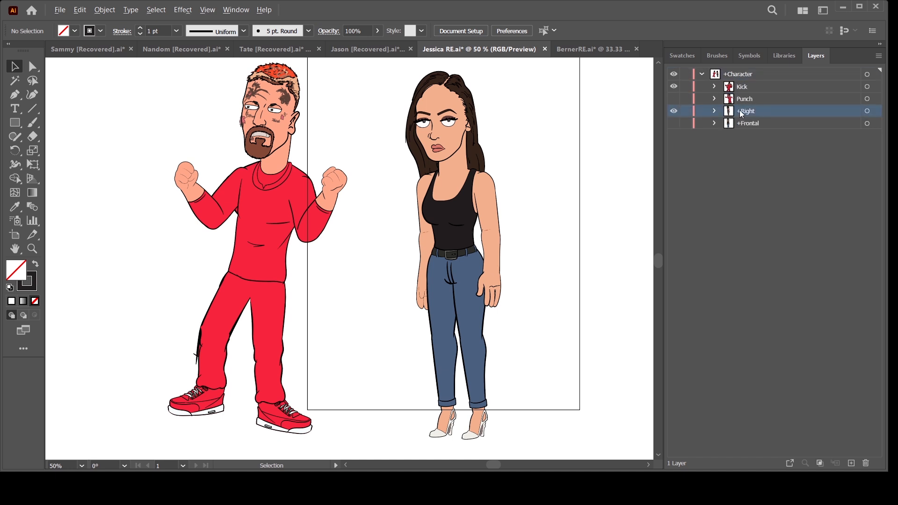
left_click_drag(739, 111, 737, 105)
left_click(673, 123)
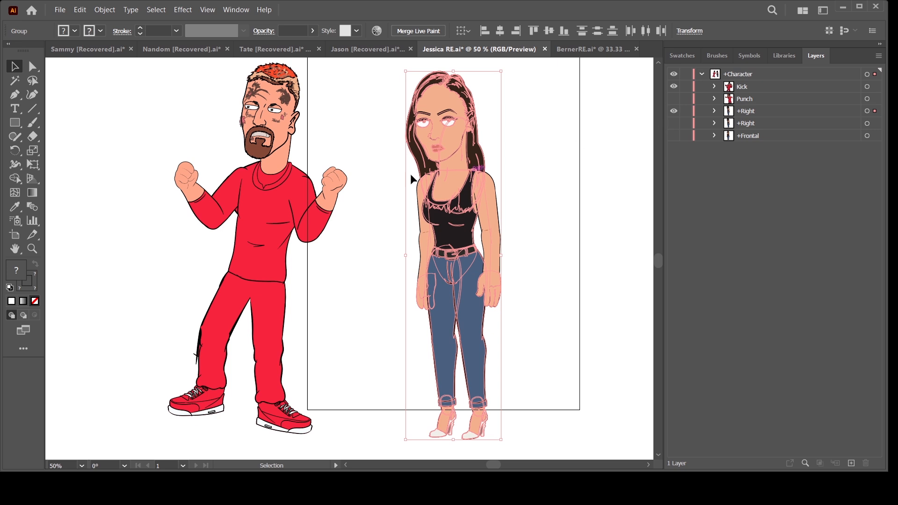
Delete the hidden second +Head sublayer from the Head group of the visible +Right layer.
left_click(713, 111)
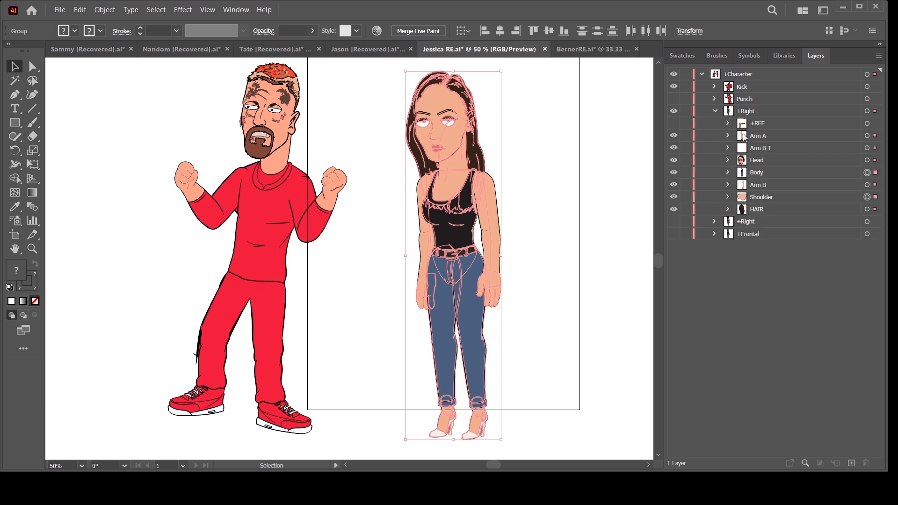
left_click(727, 160)
left_click(585, 213)
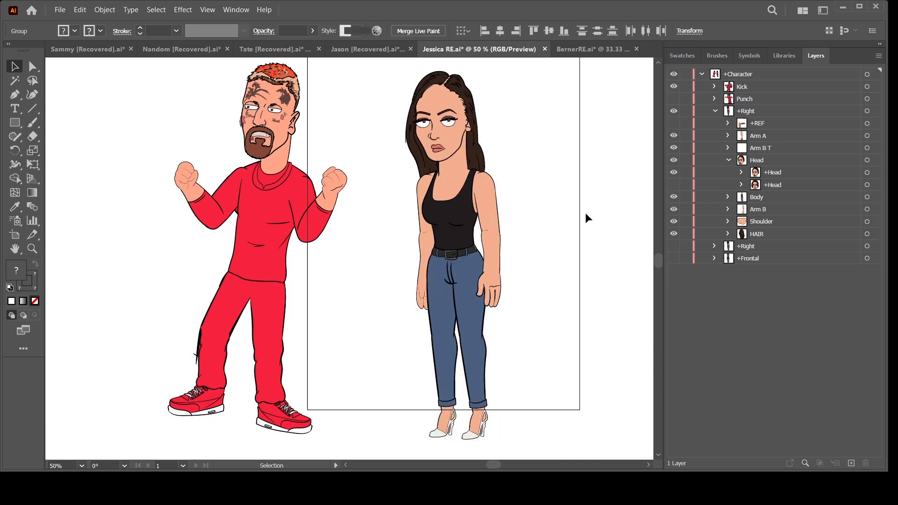
left_click(768, 187)
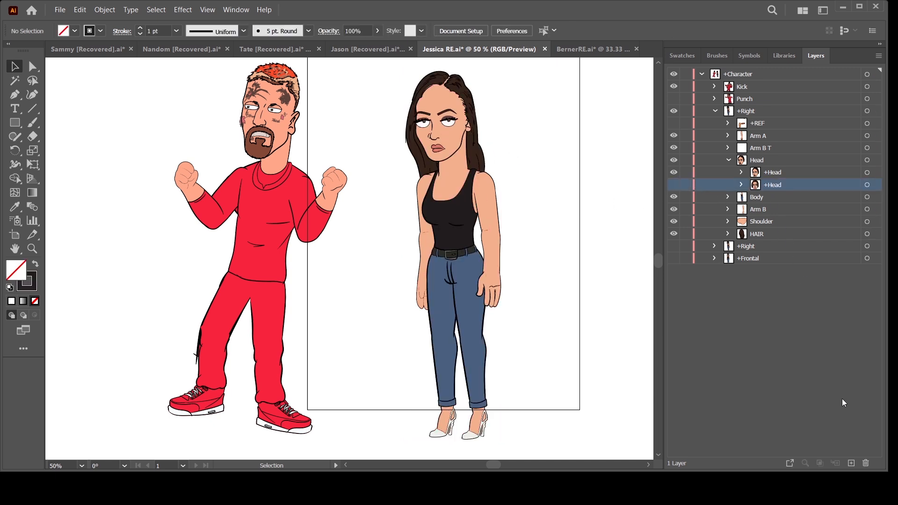
left_click(864, 462)
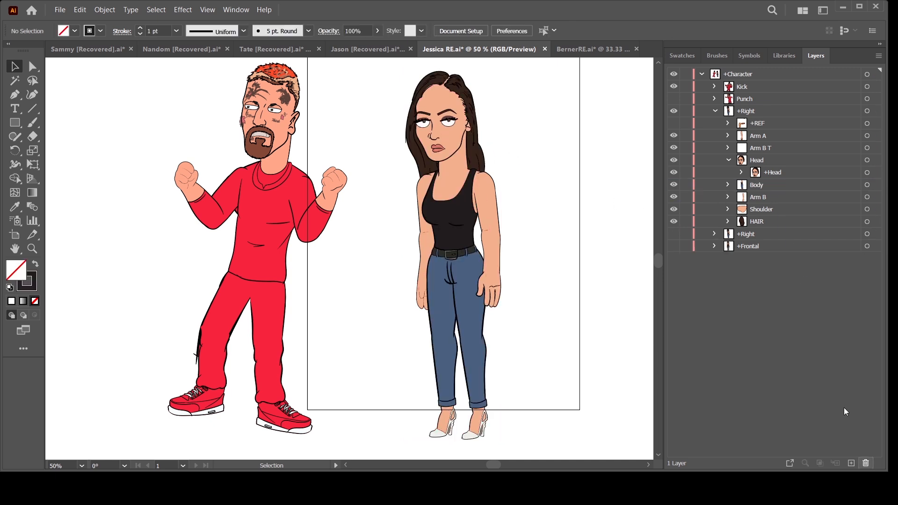
Change the woman's mouth in the FFT group by showing the R shape and hiding Neutral.
left_click(742, 172)
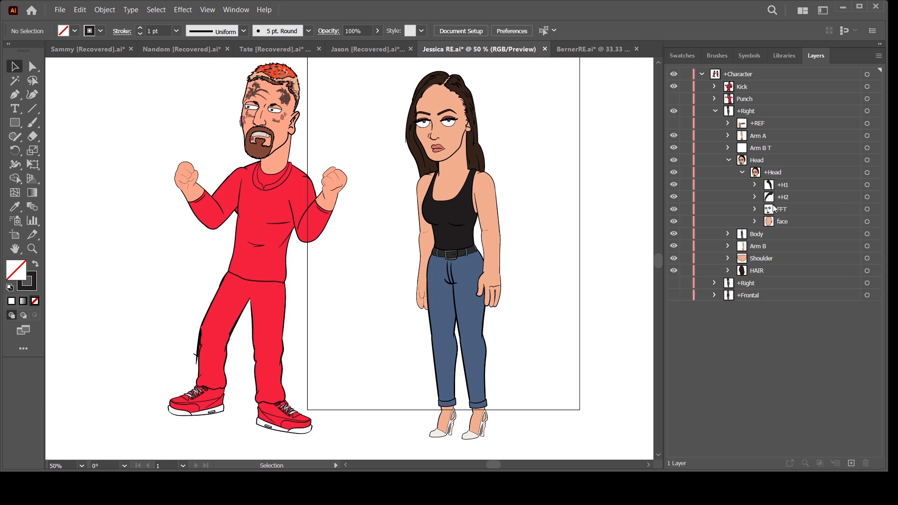
left_click(754, 209)
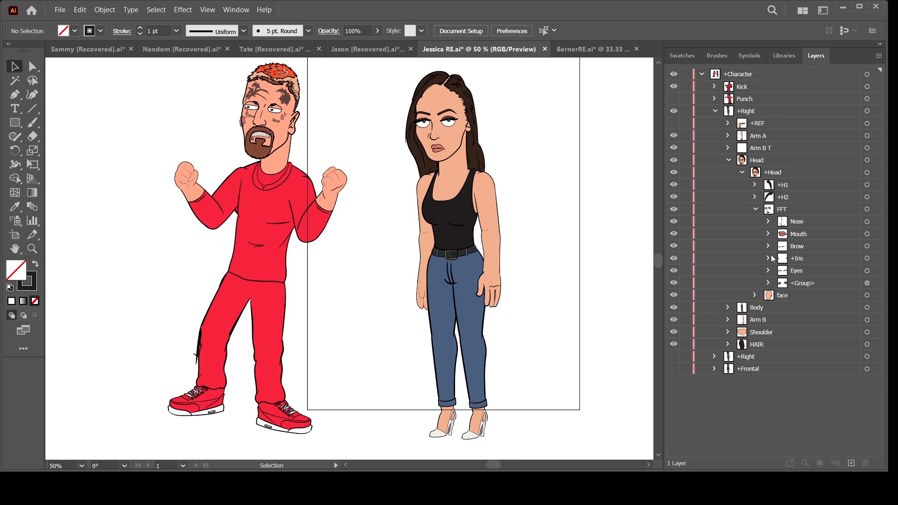
left_click(767, 234)
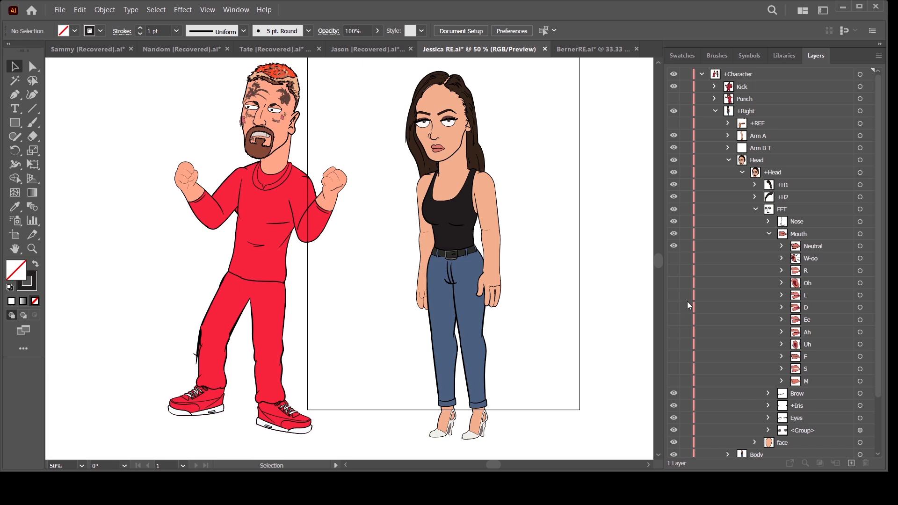
left_click(674, 270)
left_click(676, 247)
left_click_drag(516, 330, 495, 359)
key("ctrl+plus")
key("ctrl+plus")
left_click_drag(588, 141, 534, 317)
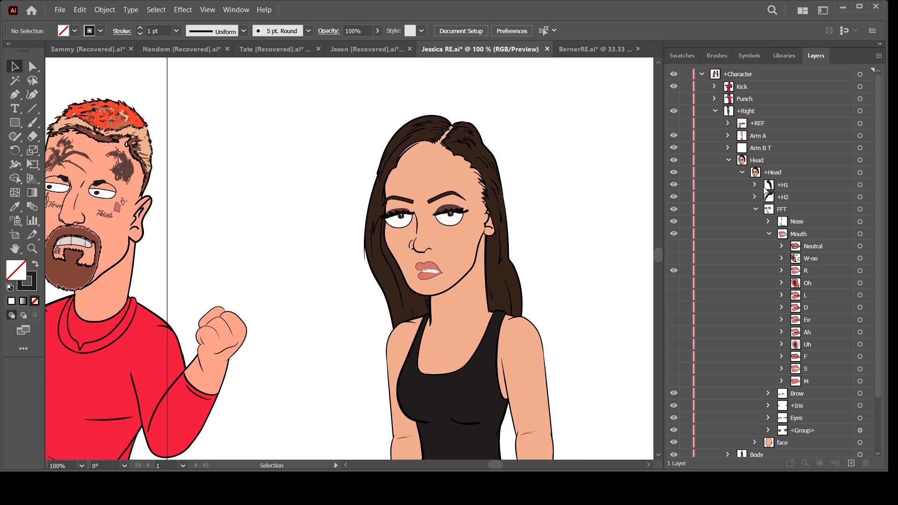
Change the woman's eyebrows in the Brow group by showing Angry and hiding Default.
left_click(769, 234)
left_click(755, 210)
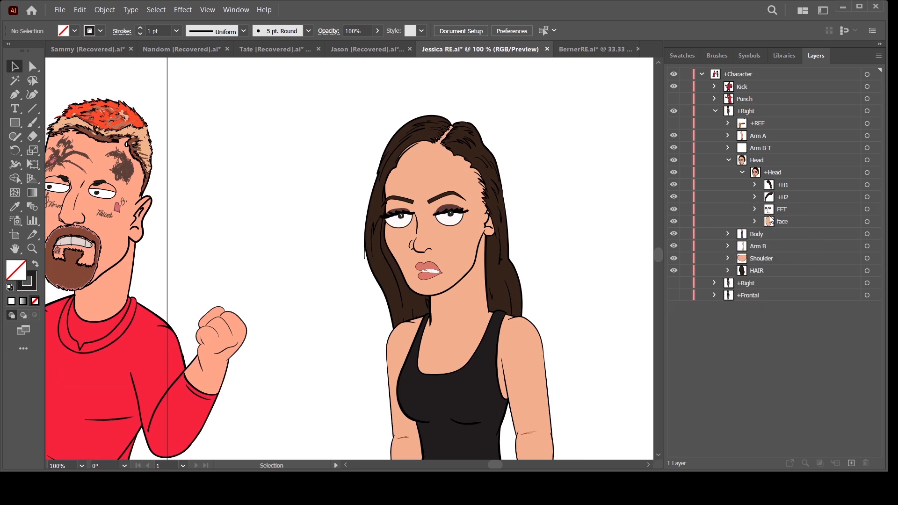
left_click(755, 209)
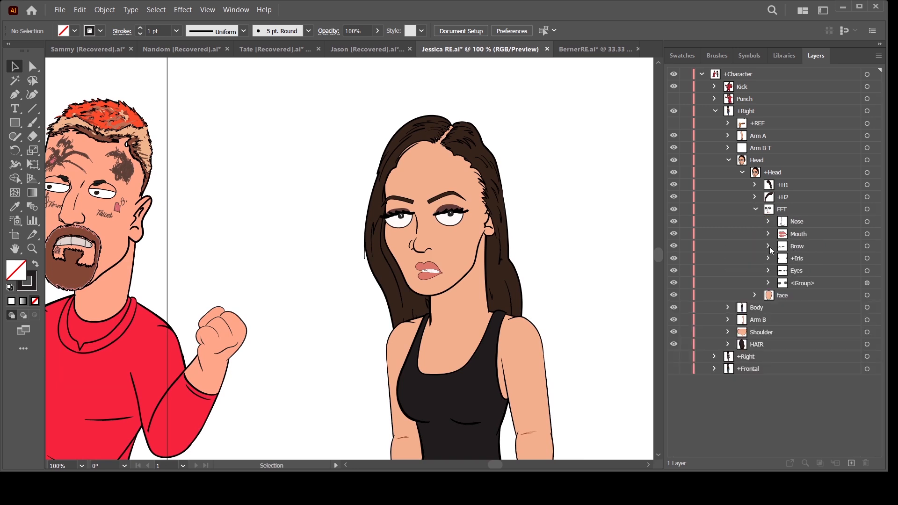
left_click(768, 246)
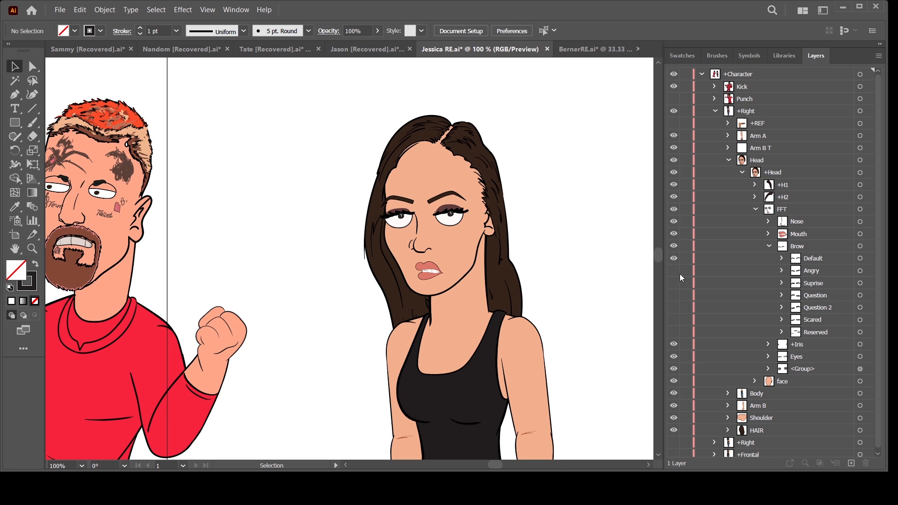
left_click(673, 258)
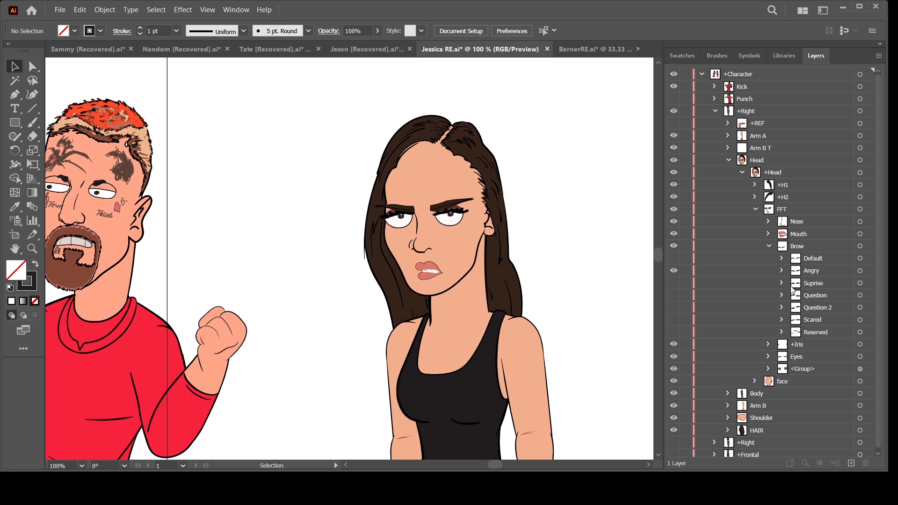
Inside the Angry brow group, hide the first variant so that only the second one is shown.
left_click(780, 271)
left_click(673, 282)
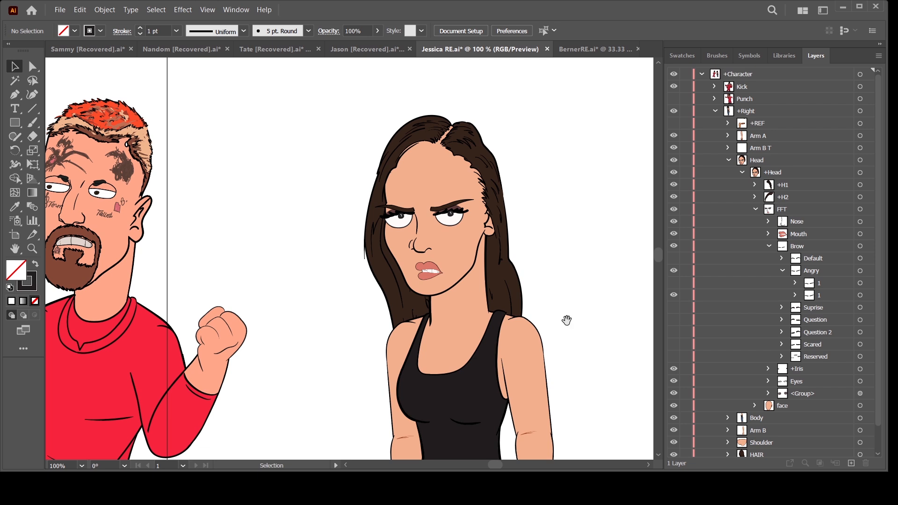
left_click_drag(566, 320, 587, 295)
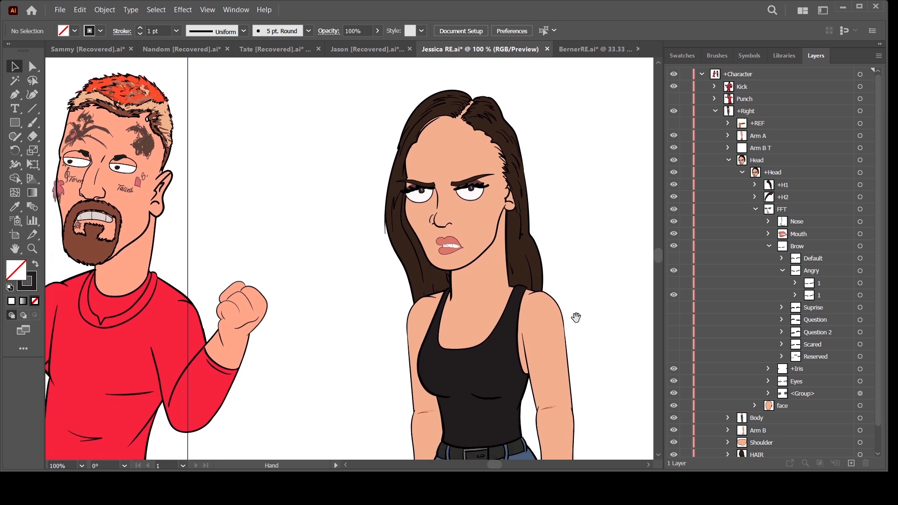
Shift both of the woman's irises slightly toward the man, then deselect them.
left_click(769, 246)
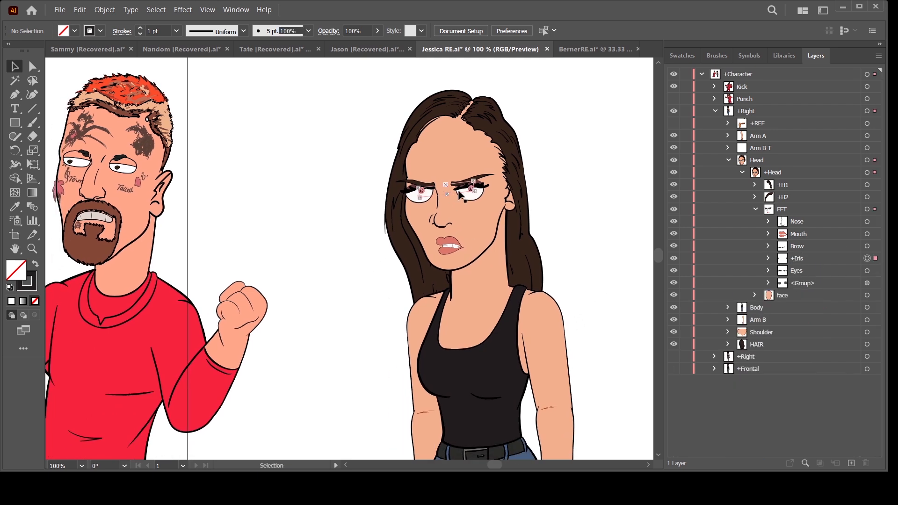
left_click(469, 188)
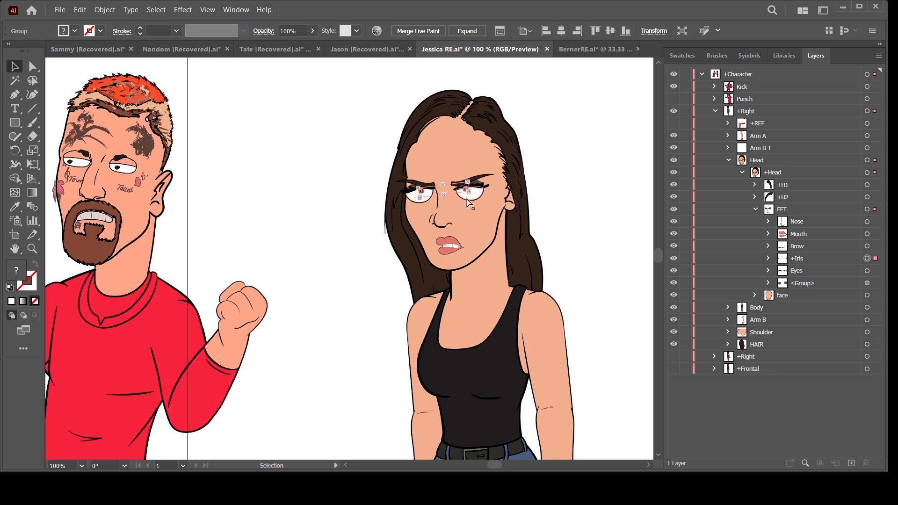
left_click_drag(469, 189, 462, 190)
left_click(636, 239)
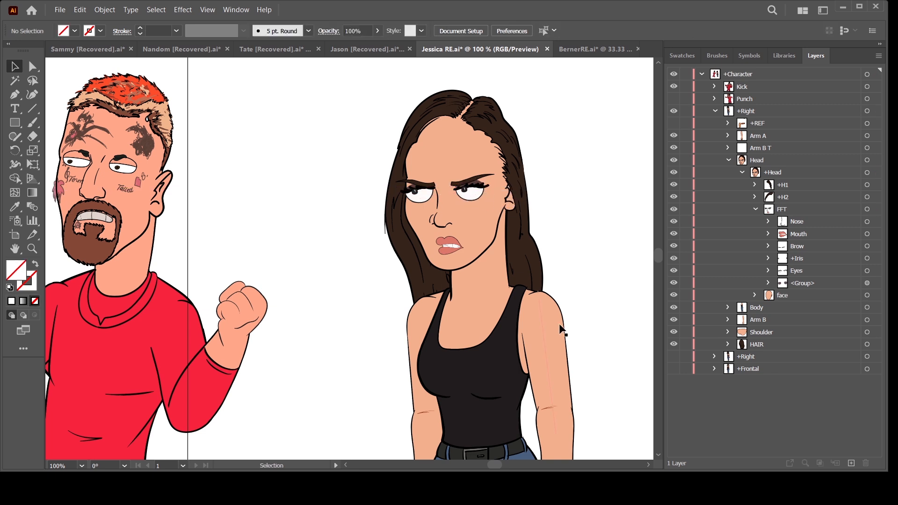
Collapse the Head group inside the visible +Right layer.
key("ctrl+minus")
key("space")
left_click_drag(551, 359, 562, 285)
left_click_drag(575, 376, 555, 312)
key("space")
left_click_drag(546, 368, 545, 366)
key("ctrl+minus")
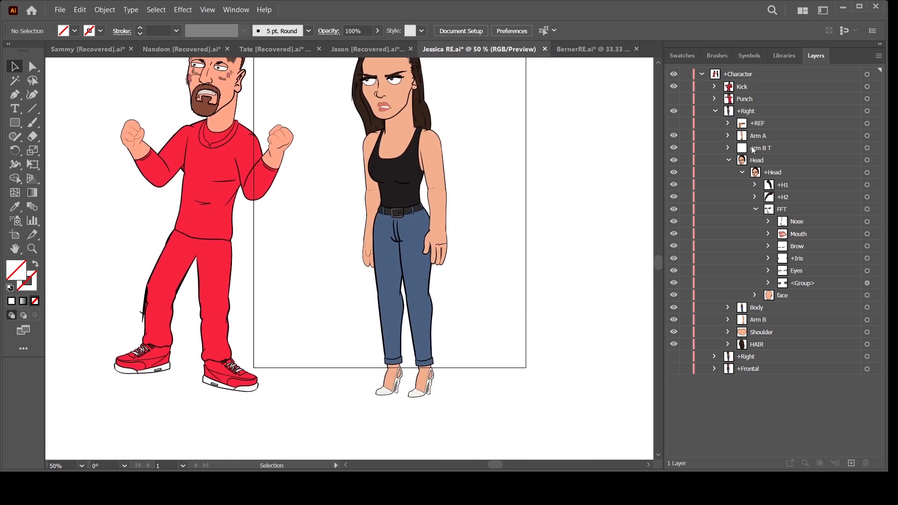
left_click(728, 160)
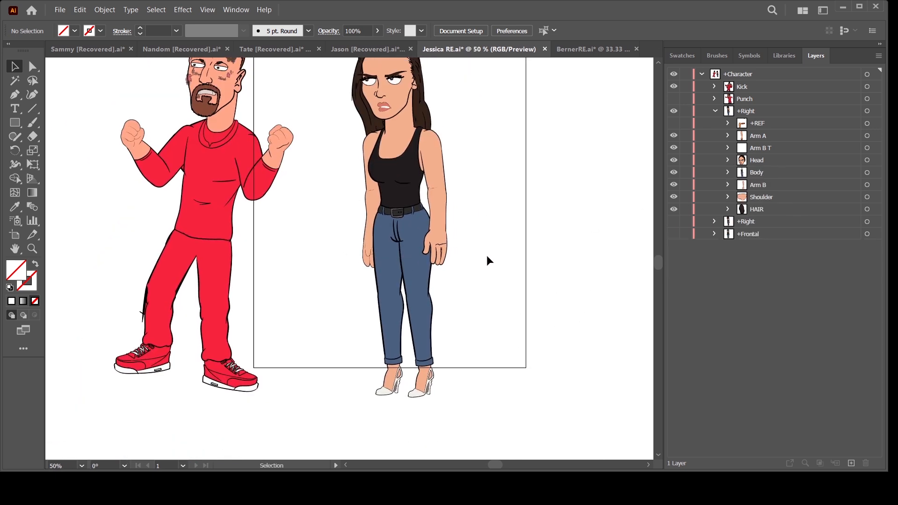
left_click_drag(487, 256, 500, 313)
Select the woman's entire visible figure with the Direct Selection tool.
left_click(32, 66)
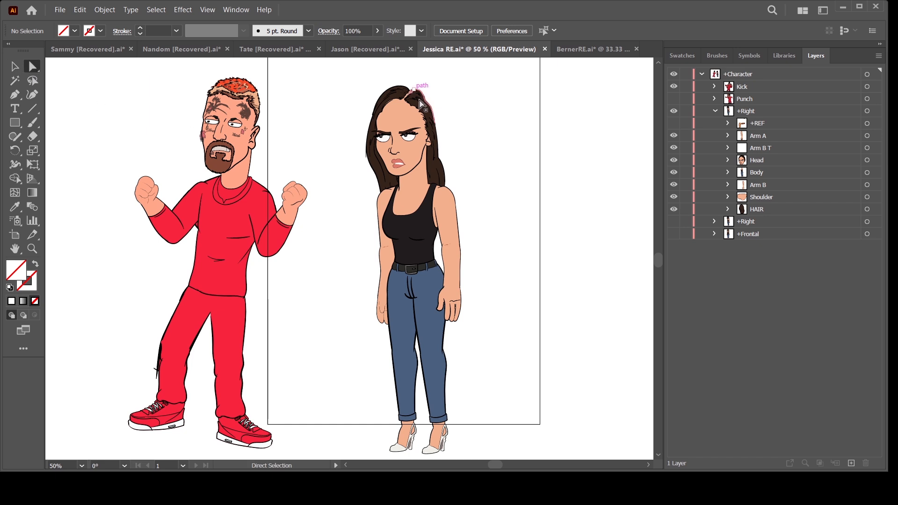
left_click_drag(326, 72, 533, 461)
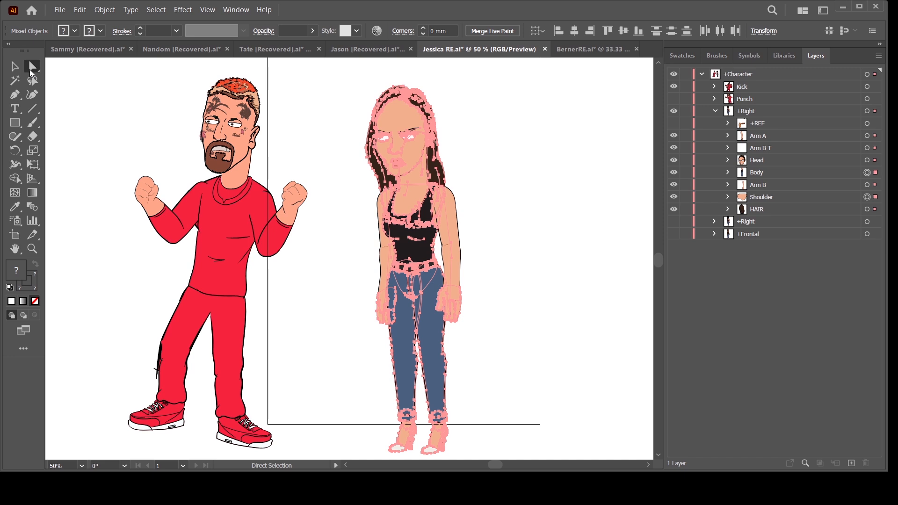
scroll(529, 320, "down", 2)
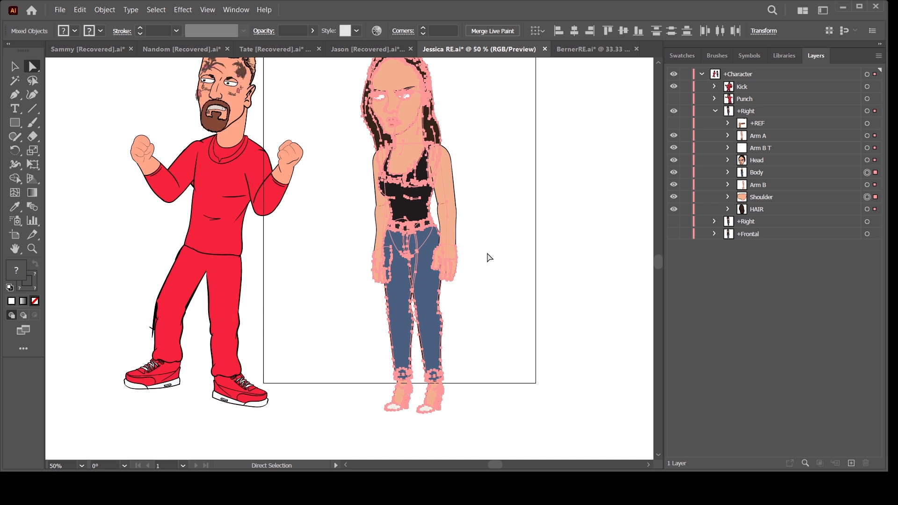
Isolate the visible +Right layer and delete all of its hidden artwork, including the spare hands and reference shapes.
left_click(745, 112)
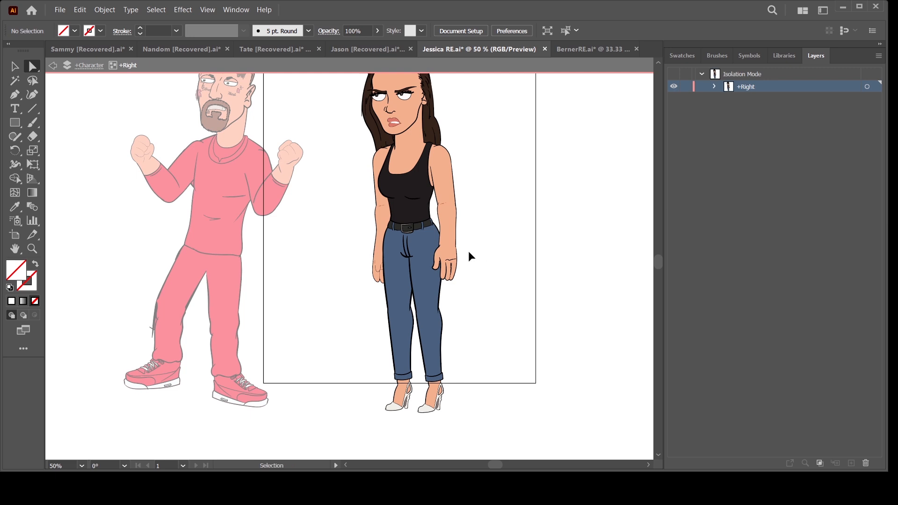
key("ctrl+a")
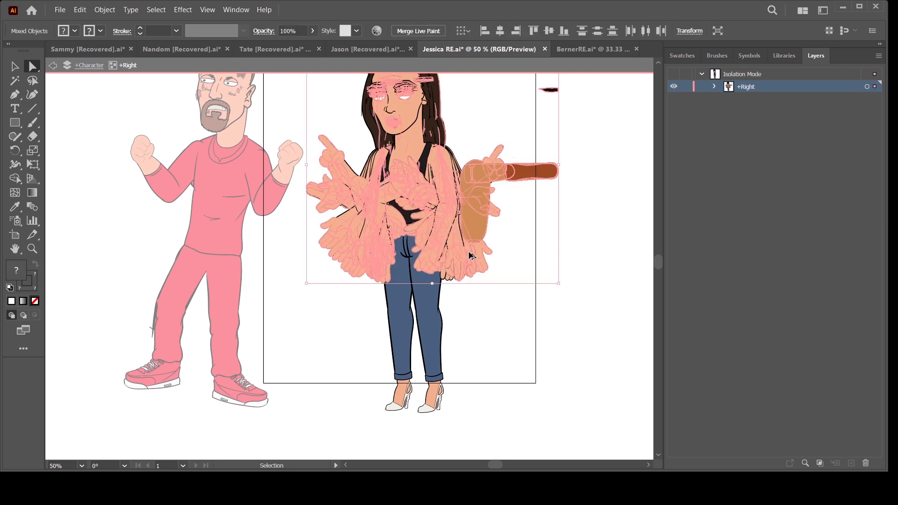
left_click_drag(571, 216, 560, 274)
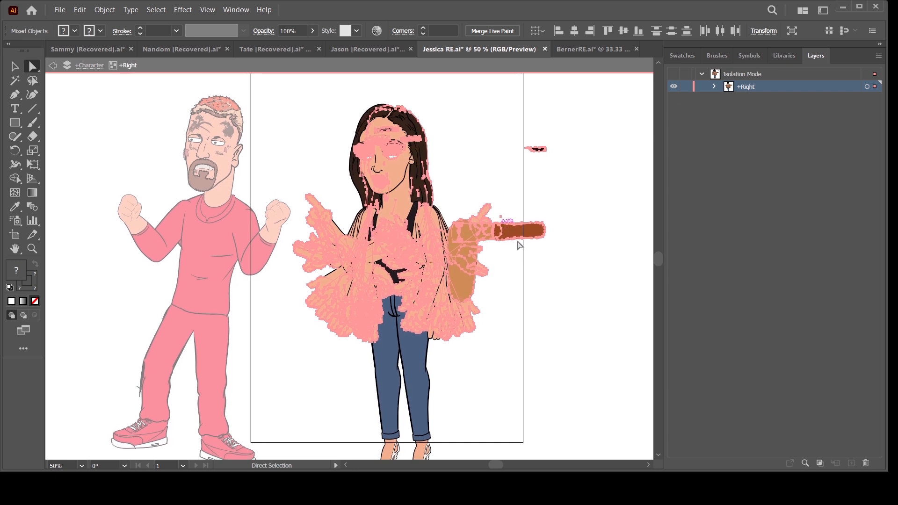
left_click(468, 104)
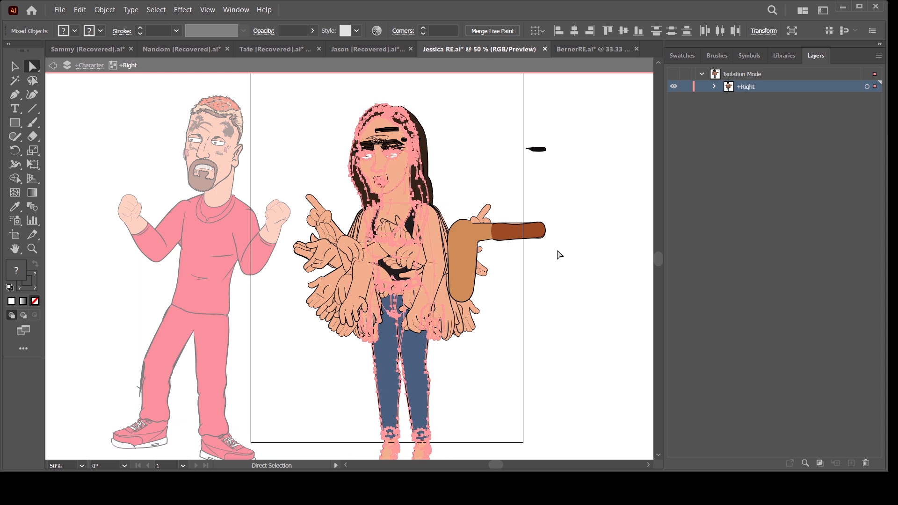
key("ctrl")
key("ctrl")
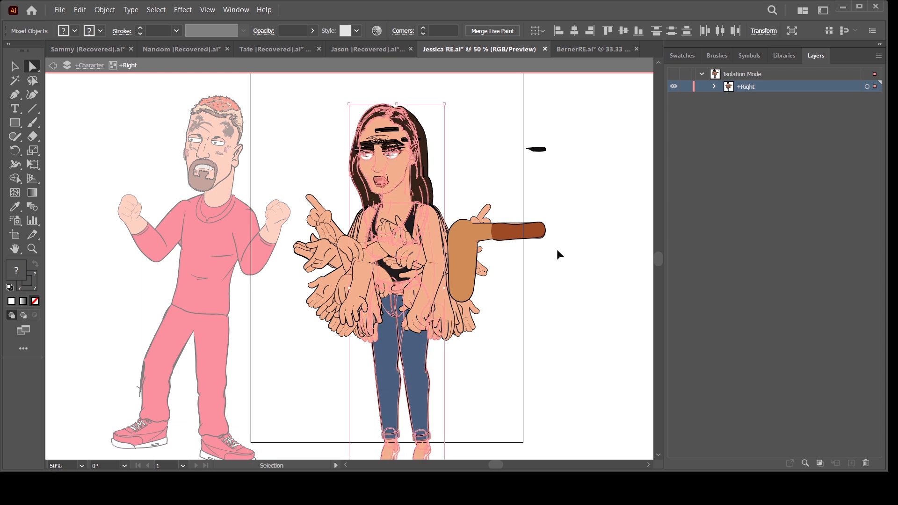
key("ctrl+a")
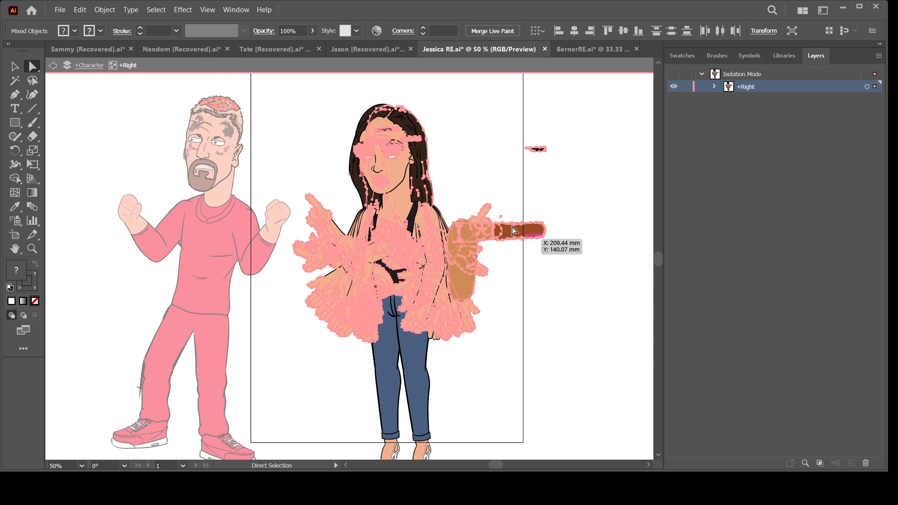
left_click(535, 257)
Exit isolation mode and rename the visible +Right layer as 1.
key("ctrl+minus")
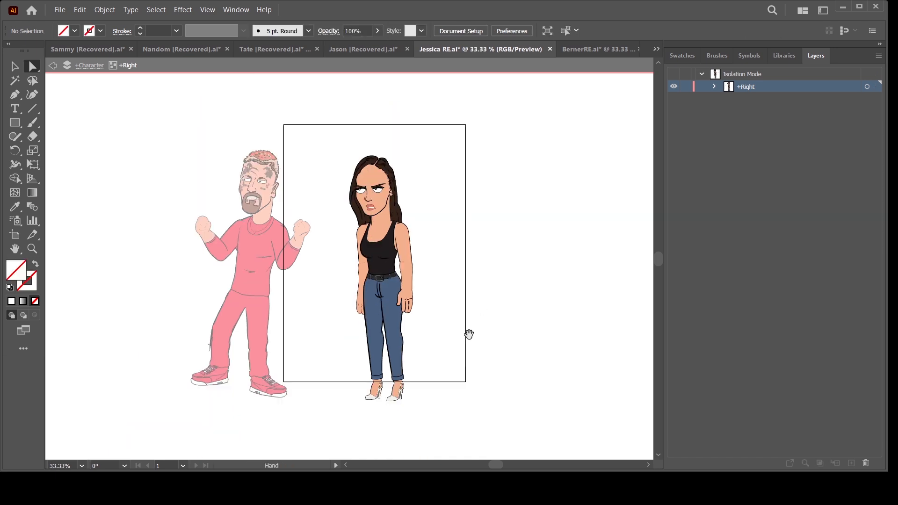
left_click_drag(468, 334, 473, 305)
left_click_drag(463, 215, 458, 209)
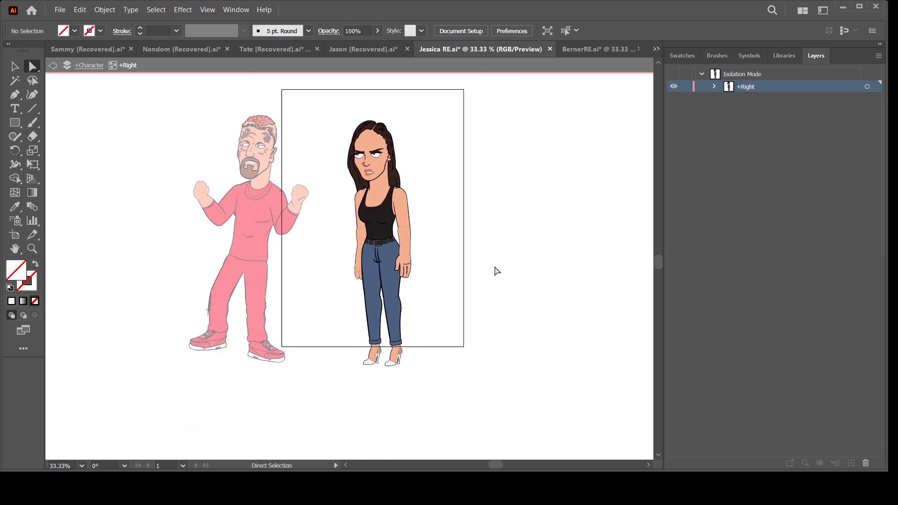
scroll(497, 271, "up", 1)
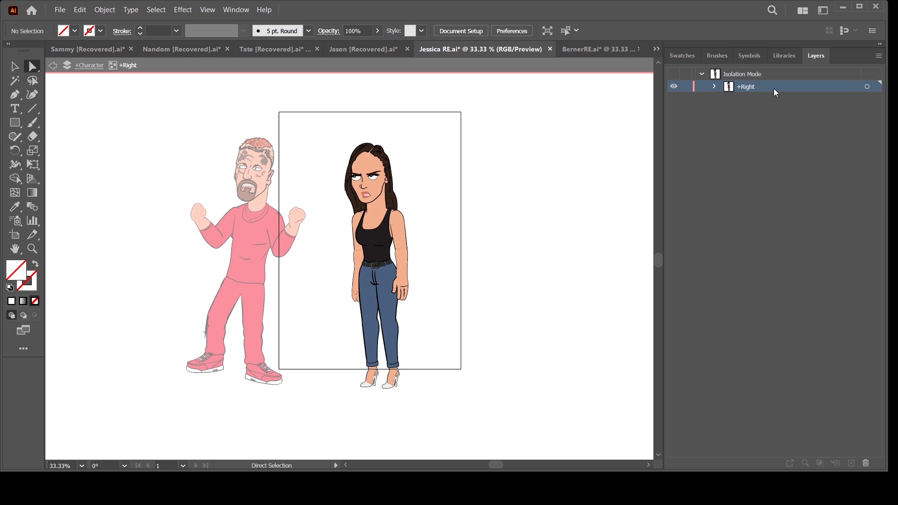
double_click(511, 213)
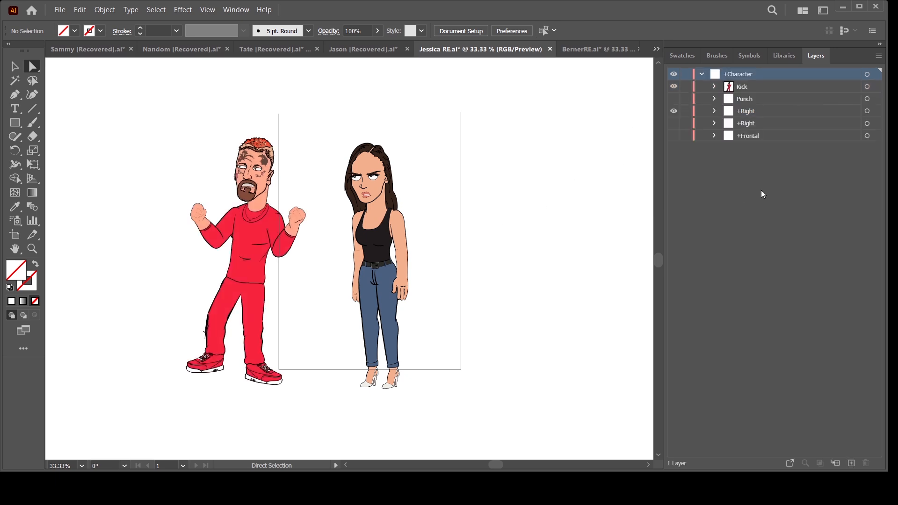
double_click(747, 111)
type("1")
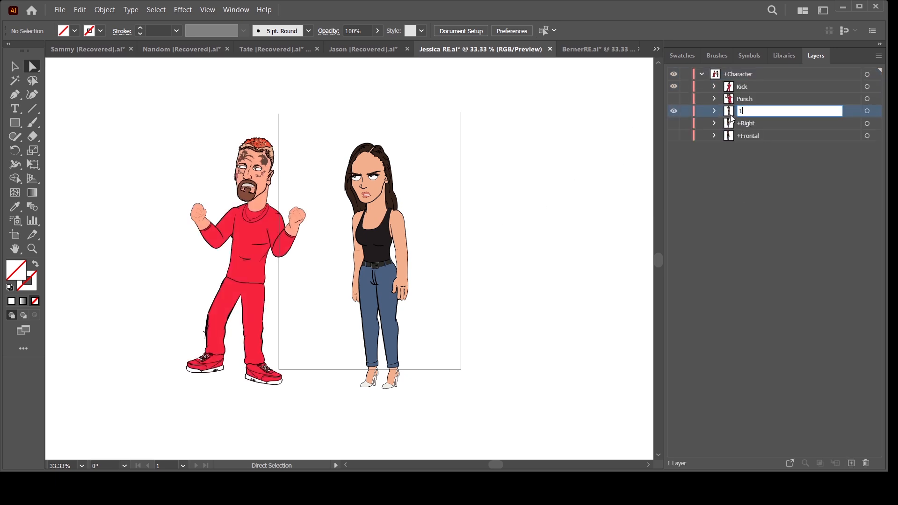
key("Return")
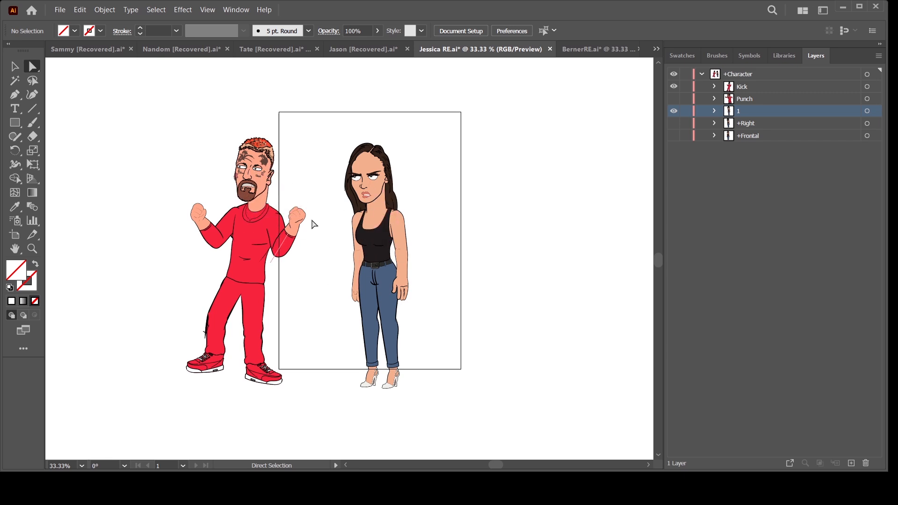
left_click(715, 111)
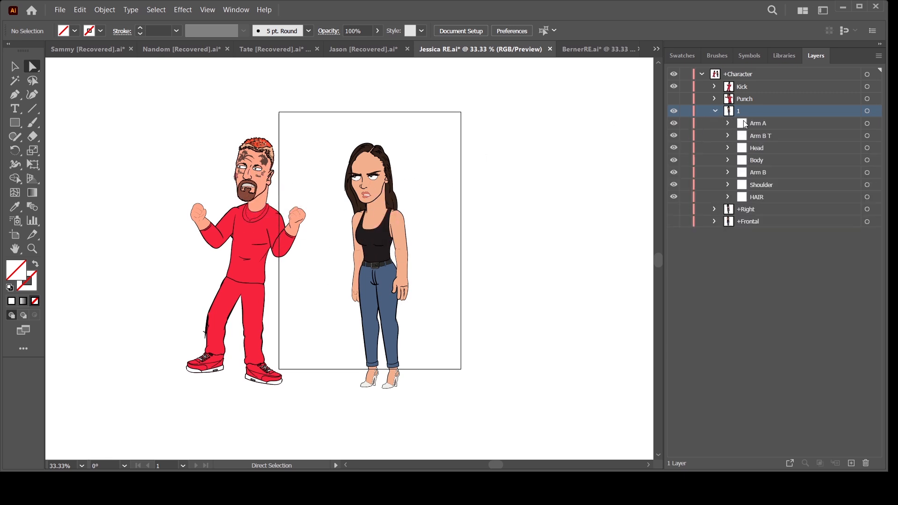
left_click(715, 110)
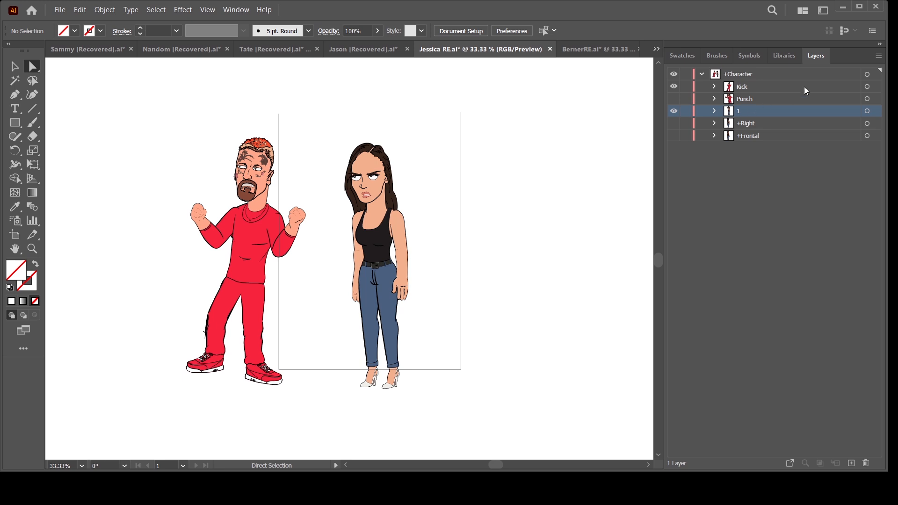
Isolate layer 1 and expand it to list its body-part groups.
key("space")
left_click_drag(497, 256, 502, 218)
key("ctrl+plus")
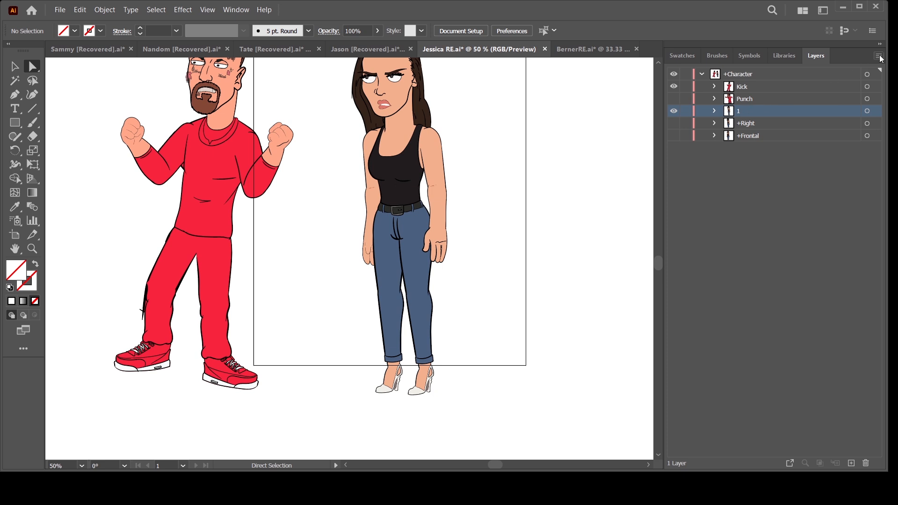
left_click(796, 144)
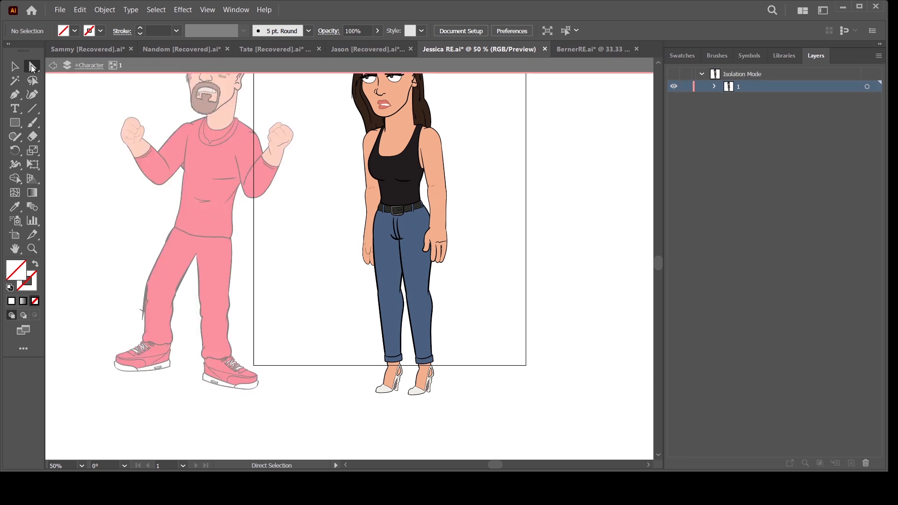
key("space")
left_click_drag(501, 209, 473, 269)
left_click(714, 86)
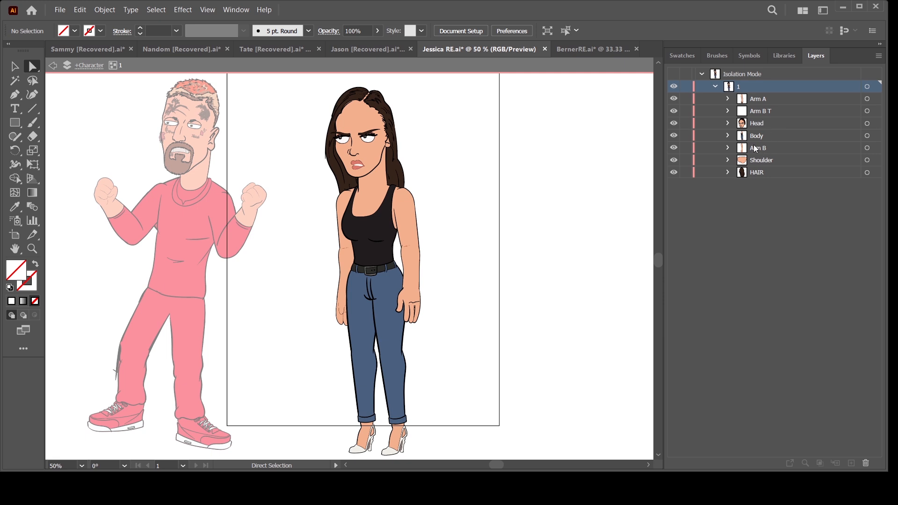
Select everything in layer 1 except the two leg groups inside Body.
key("ctrl+a")
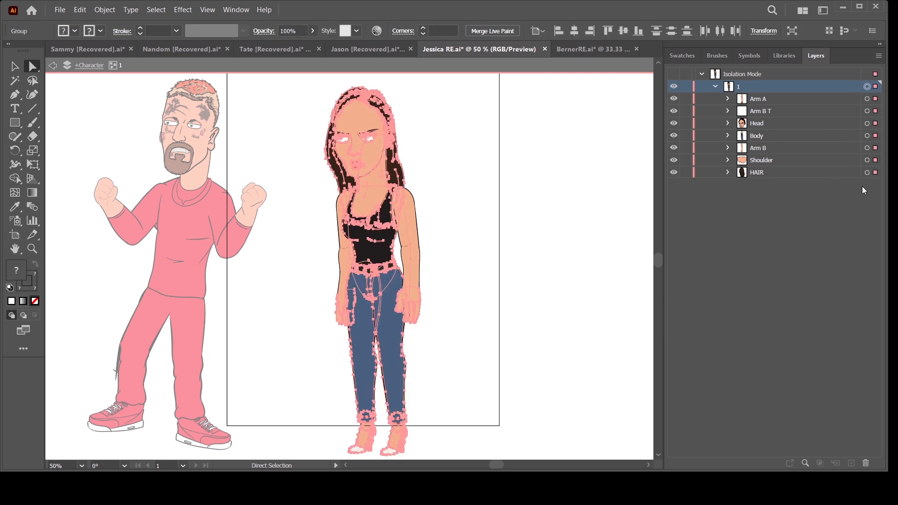
left_click(728, 136)
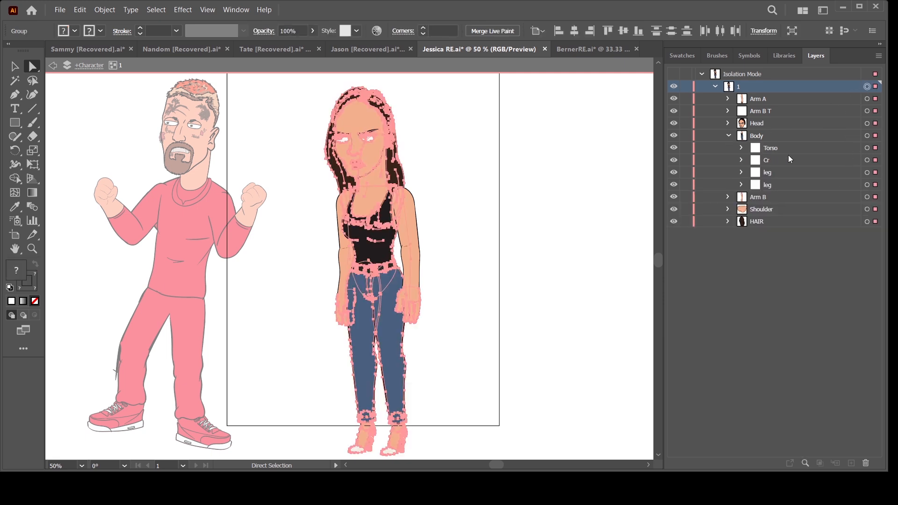
left_click(867, 173)
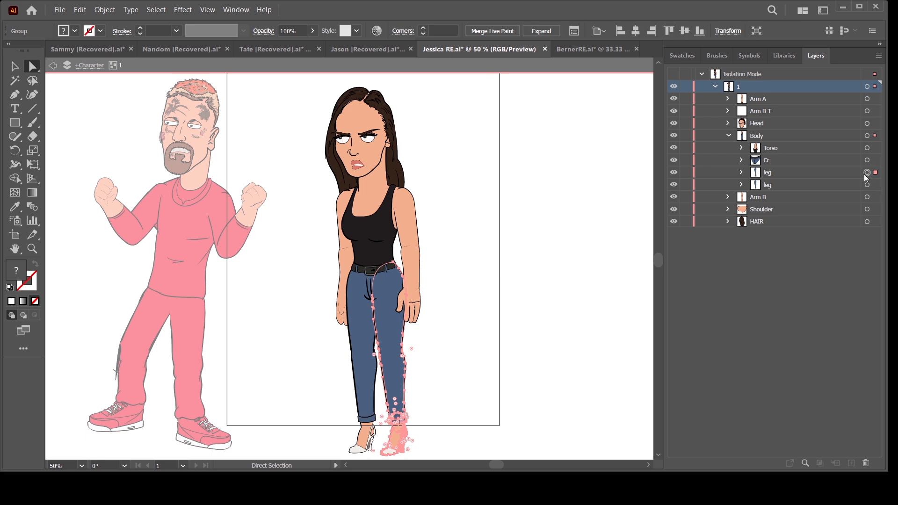
left_click(874, 87)
left_click(875, 172, "shift")
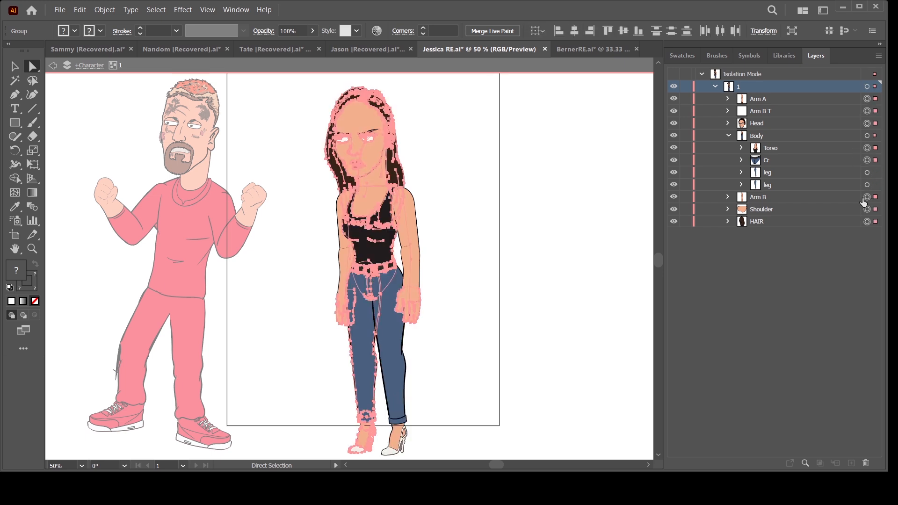
left_click(875, 184, "shift")
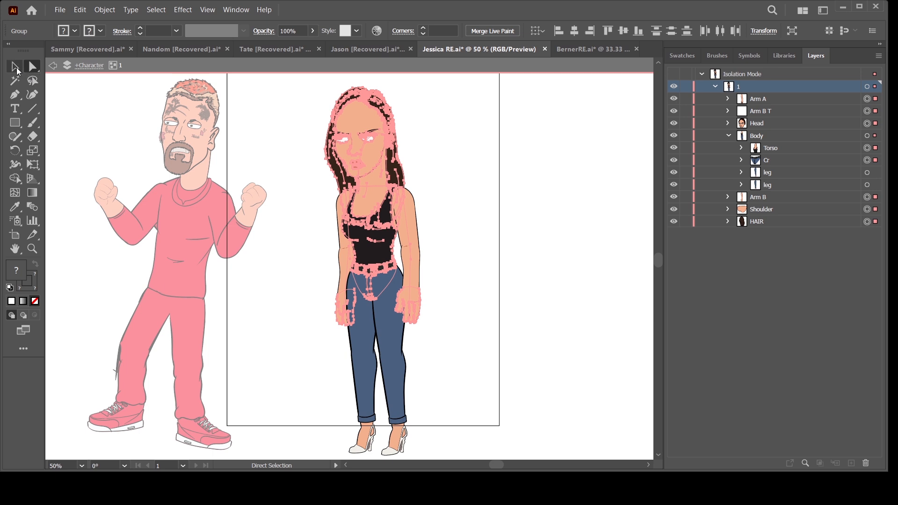
Rotate the woman's upper body slightly clockwise around her belt buckle so she leans away from the man, then deselect it.
left_click(14, 150)
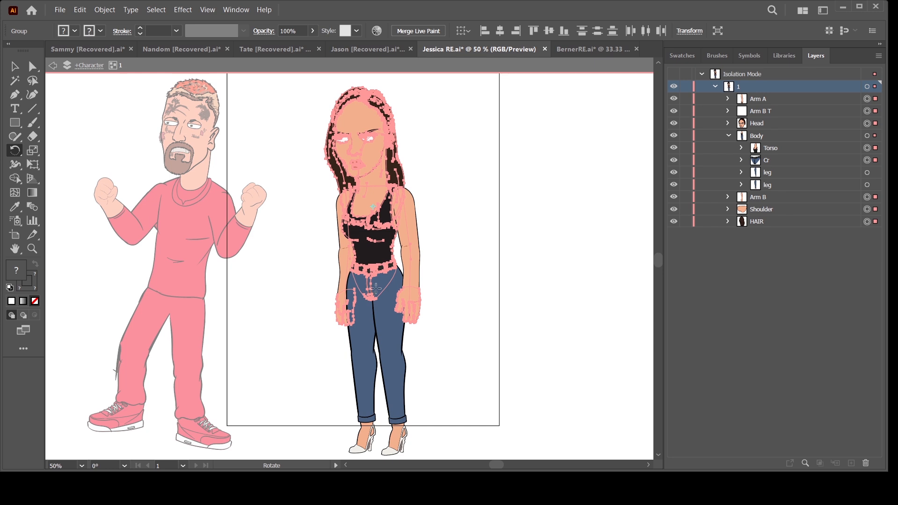
left_click(372, 271)
mouse_move(388, 196)
left_mouse_down()
mouse_move(412, 192)
mouse_move(394, 192)
left_mouse_up()
left_click(34, 68)
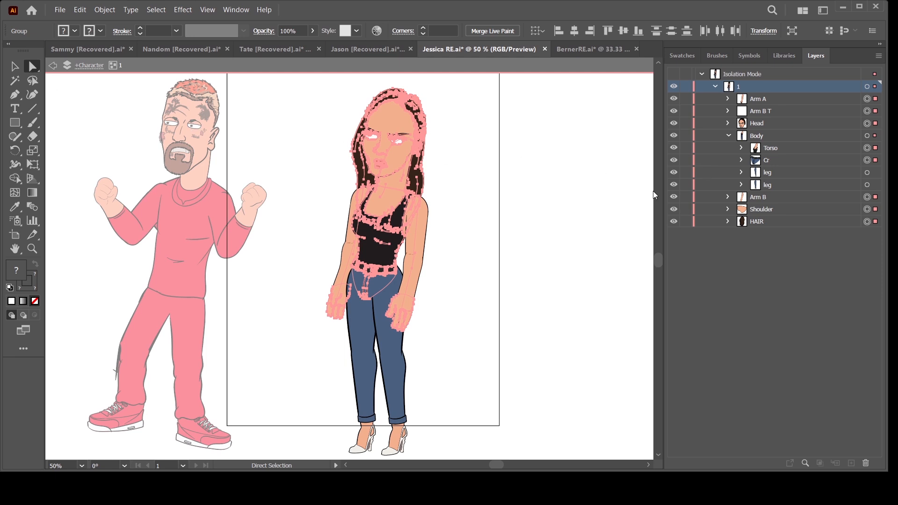
left_click(554, 254)
Collapse the Body group and delete the IB group from Arm A.
left_click(729, 137)
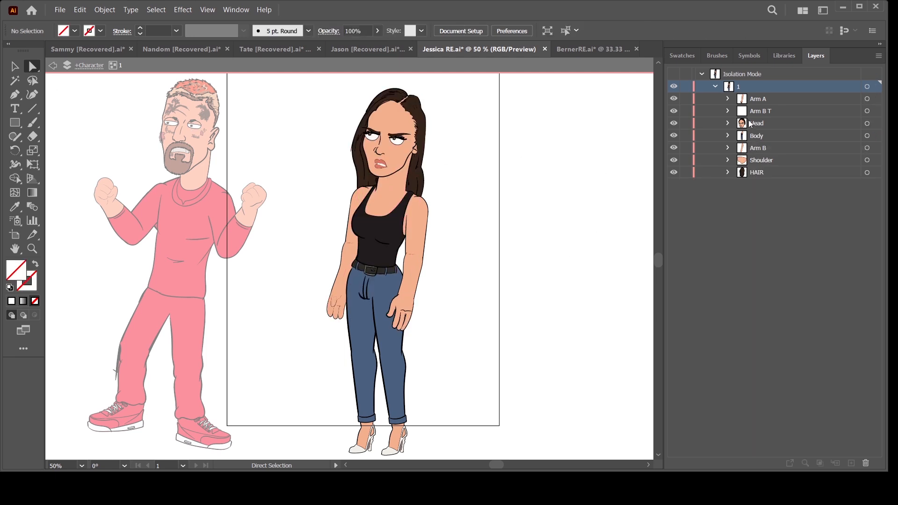
left_click(727, 102)
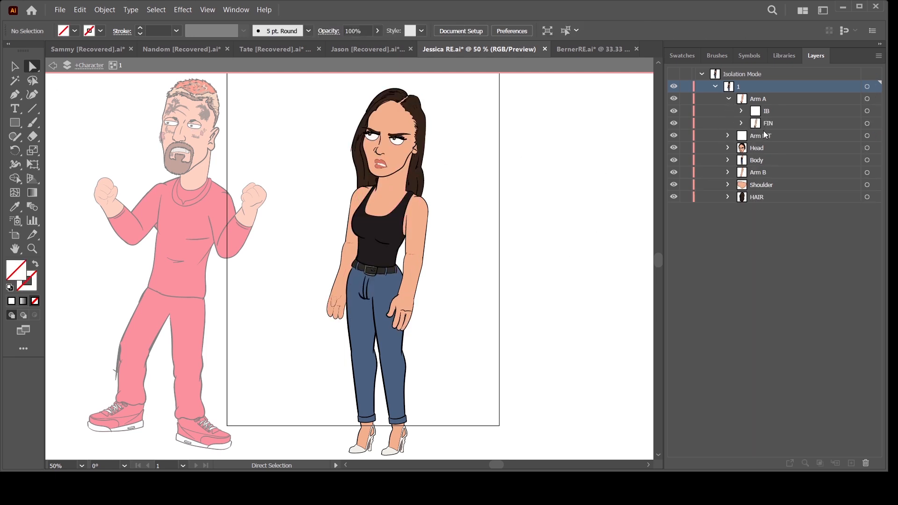
left_click(762, 115)
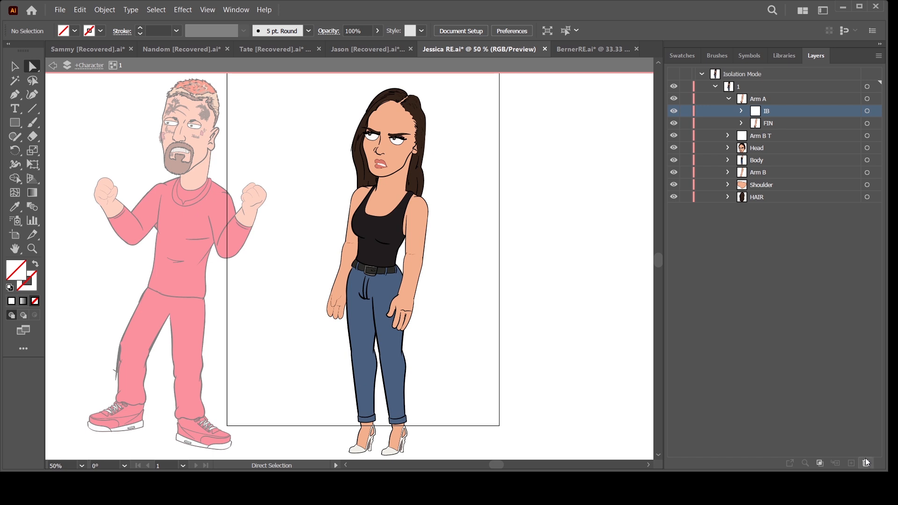
left_click(729, 99)
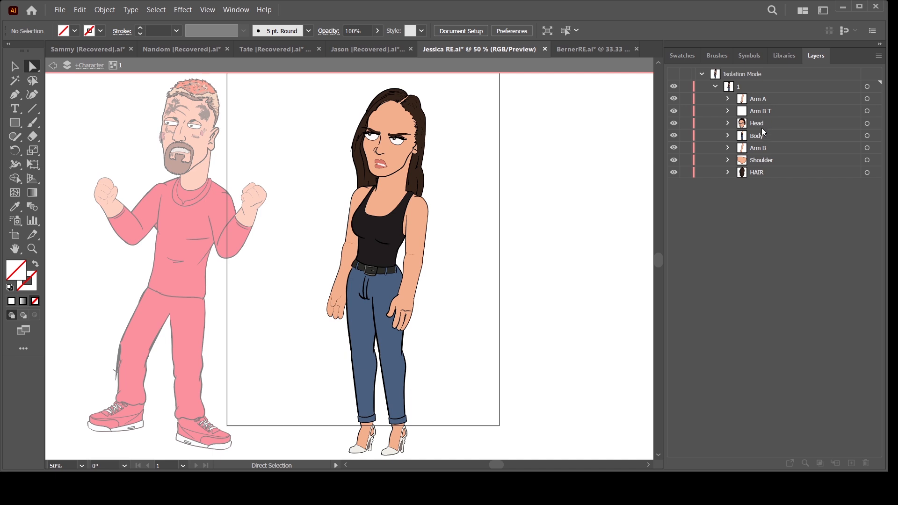
left_click(758, 100)
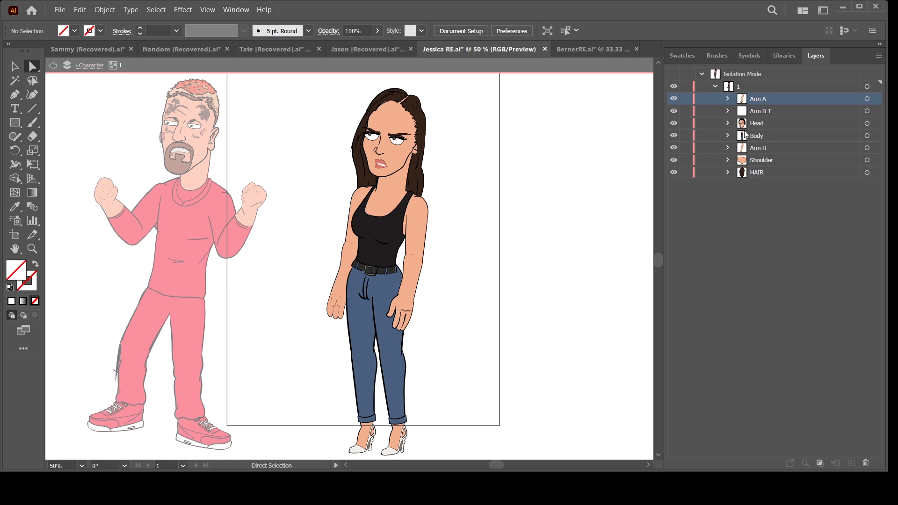
left_click(728, 99)
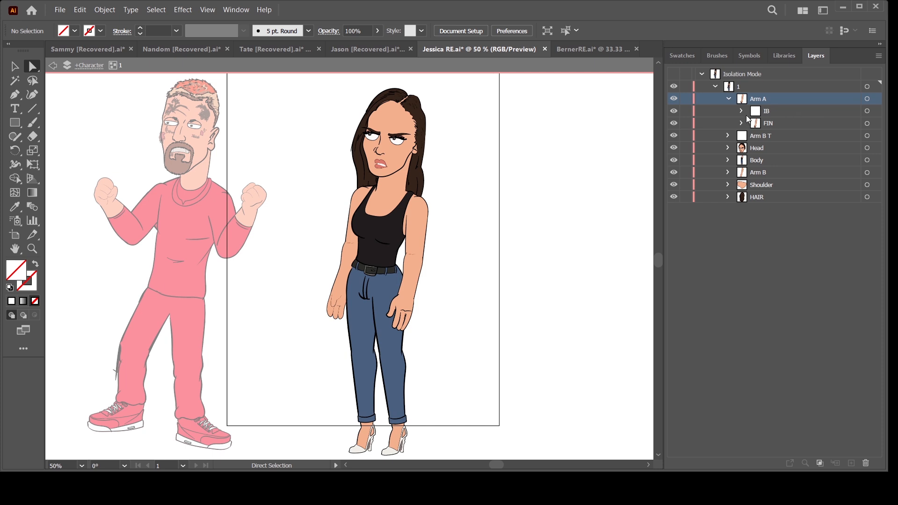
left_click(765, 112)
left_click(865, 463)
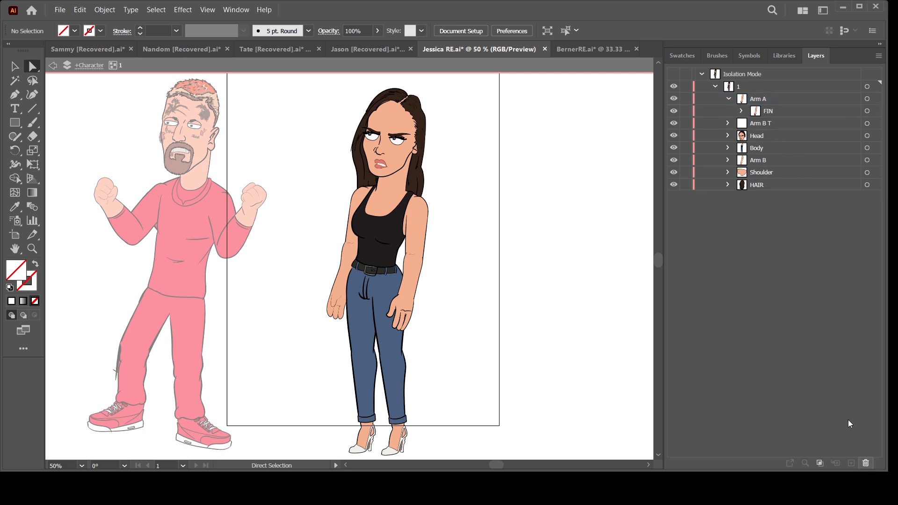
Rotate Arm A and Arm B outward around their shoulders so both hands swing away from the woman's body.
left_click(741, 111)
left_click(783, 124)
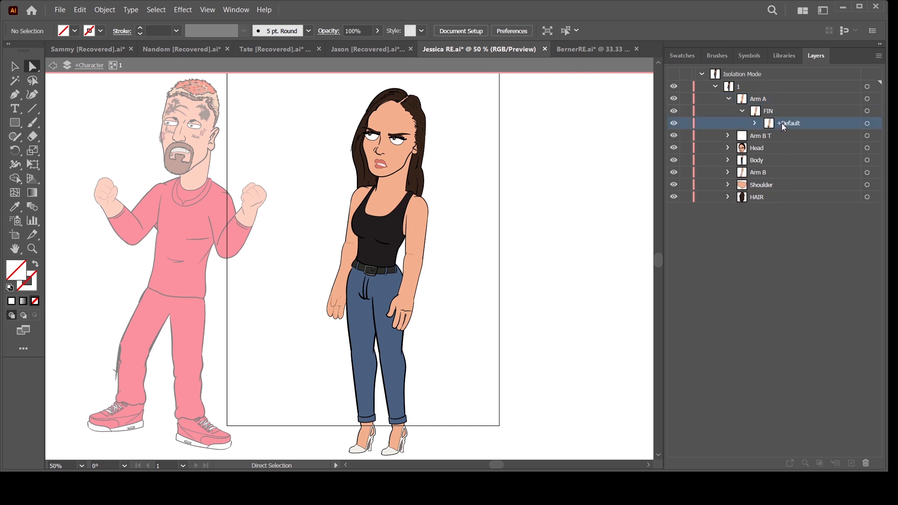
left_click(755, 124)
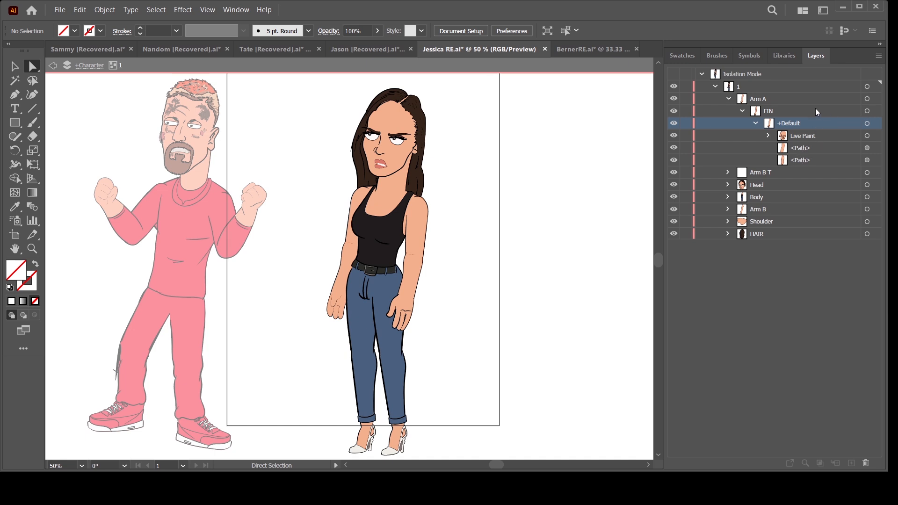
left_click(866, 99)
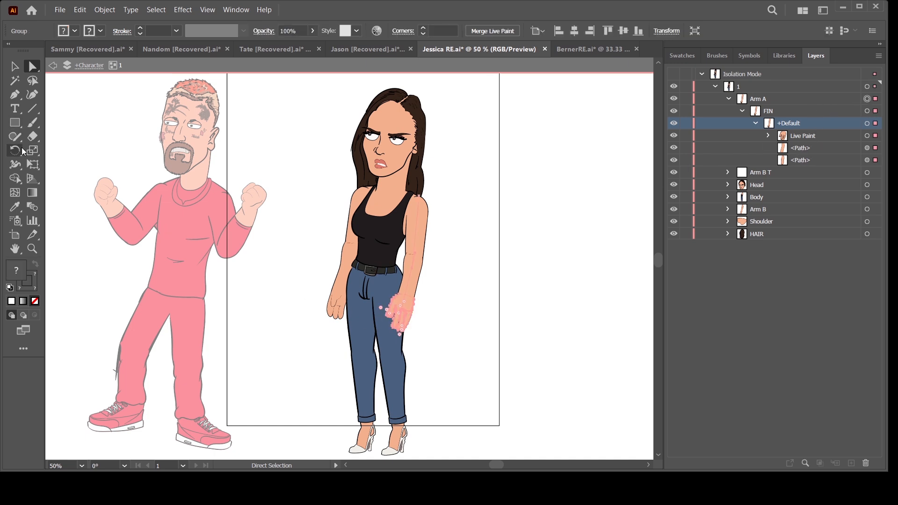
left_click(23, 150)
left_click(420, 197)
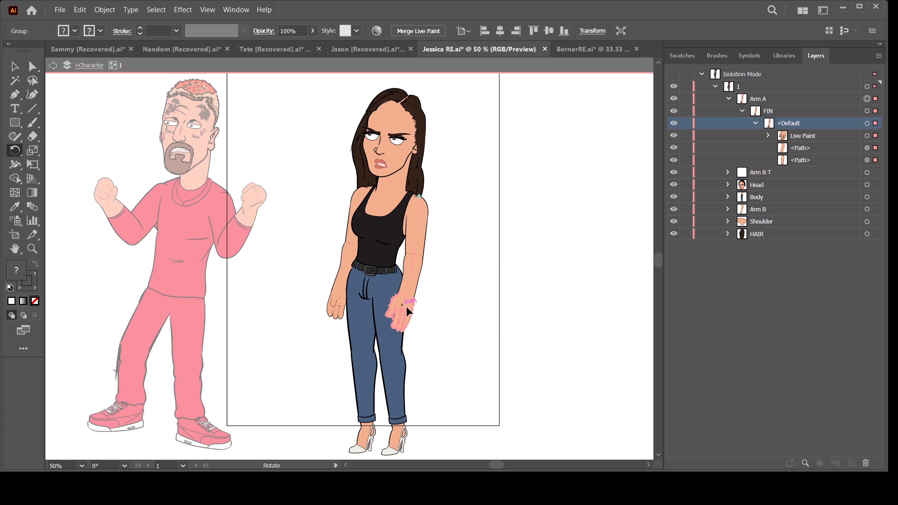
left_click_drag(406, 305, 427, 312)
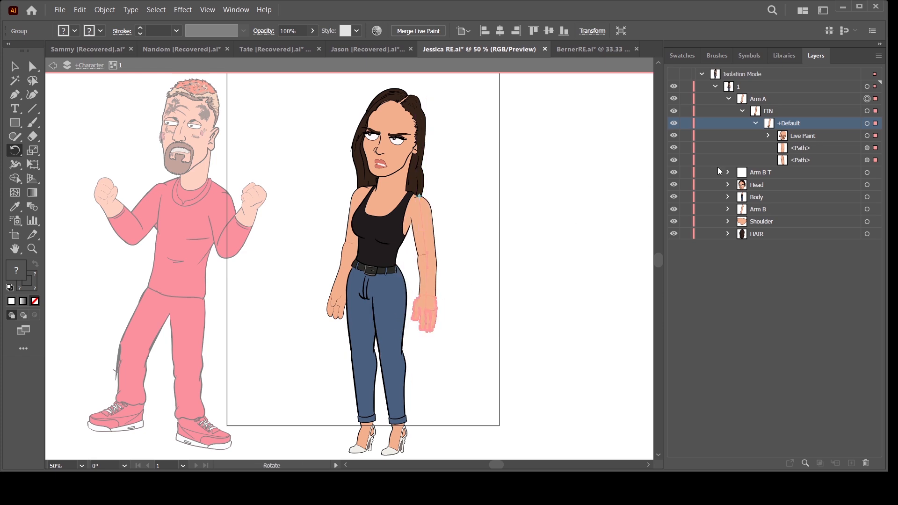
left_click(867, 209)
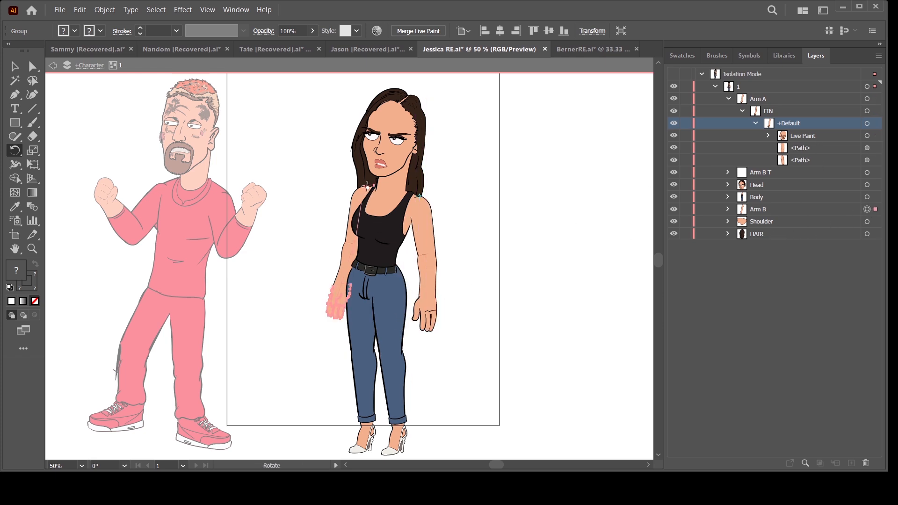
left_click_drag(345, 288, 316, 279)
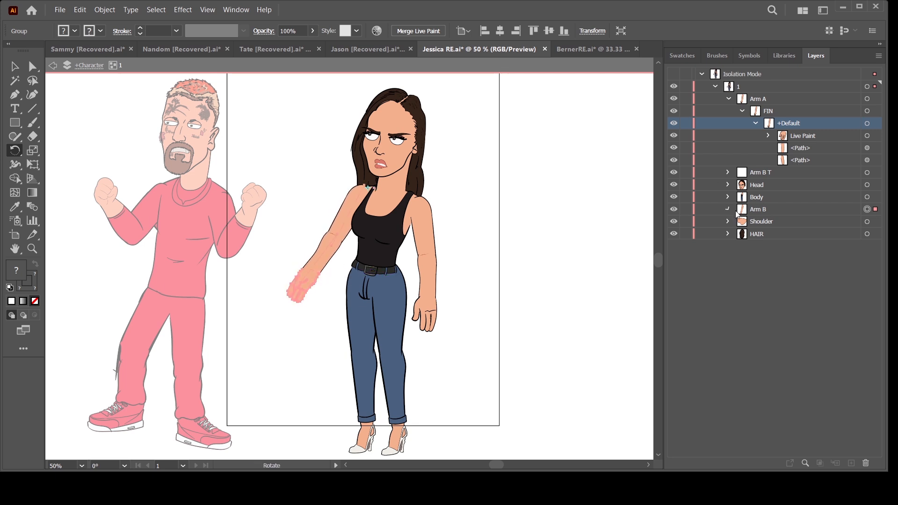
Move the three arm-piece groups out of +Walk B so they sit directly inside Arm B.
left_click(727, 209)
left_click(754, 246)
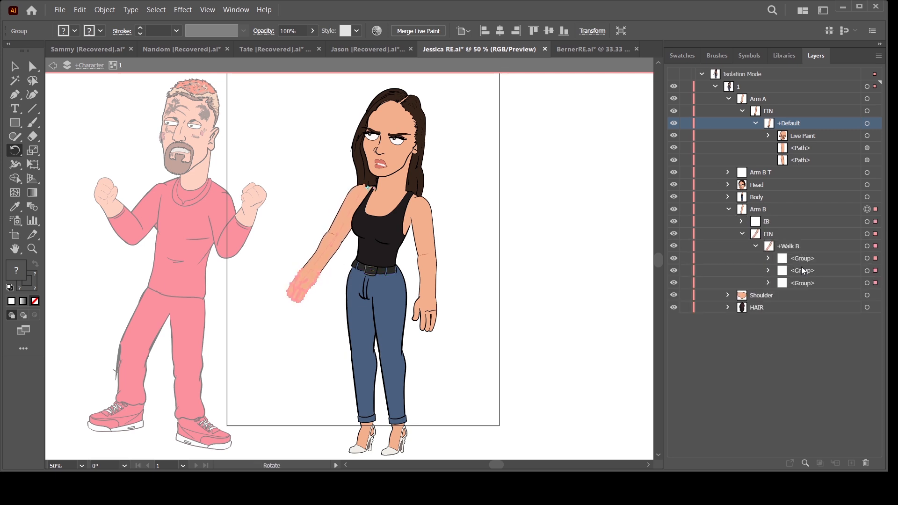
left_click(802, 258)
left_click(807, 282, "shift")
left_click_drag(806, 278, 795, 216)
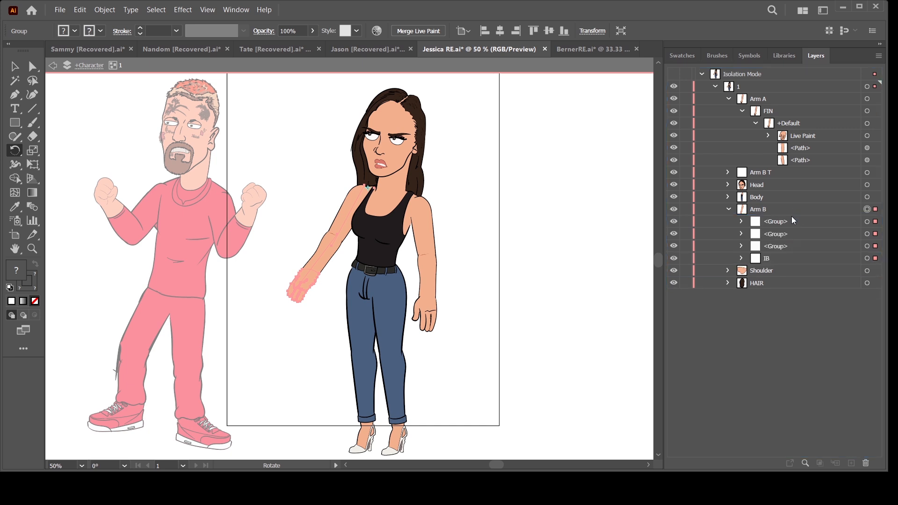
Move the Live Paint object and both paths out of +Default so they sit directly inside Arm A.
left_click(795, 139)
left_click(799, 160, "shift")
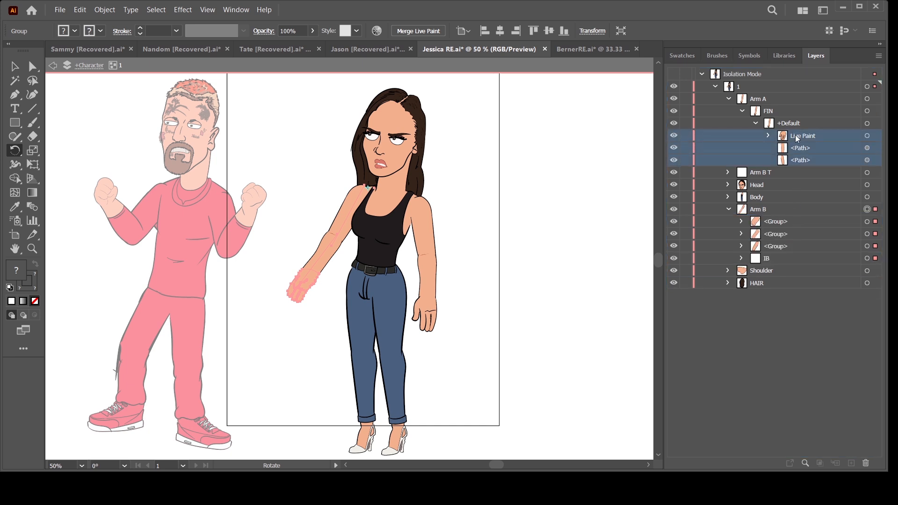
left_click_drag(796, 139, 791, 110)
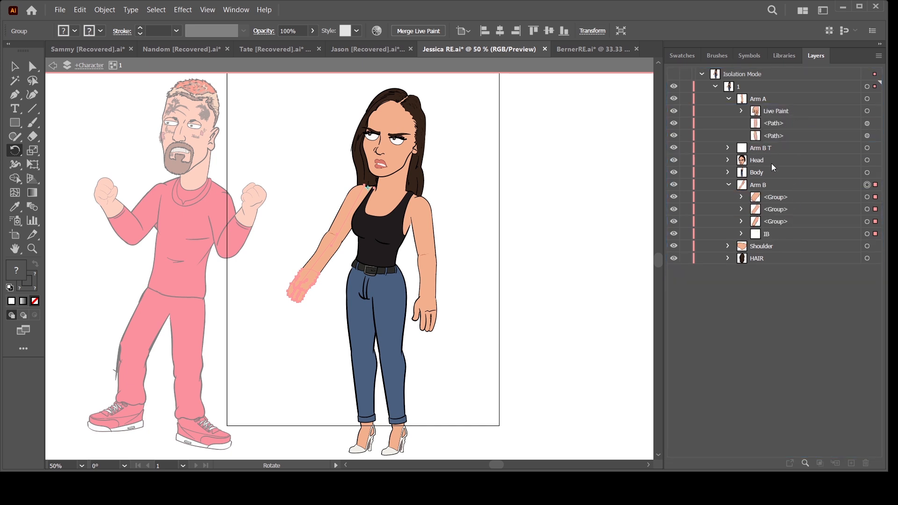
Bend Arm A at the elbow, turning its forearm and hand upward and away from the woman's torso.
left_click(866, 111)
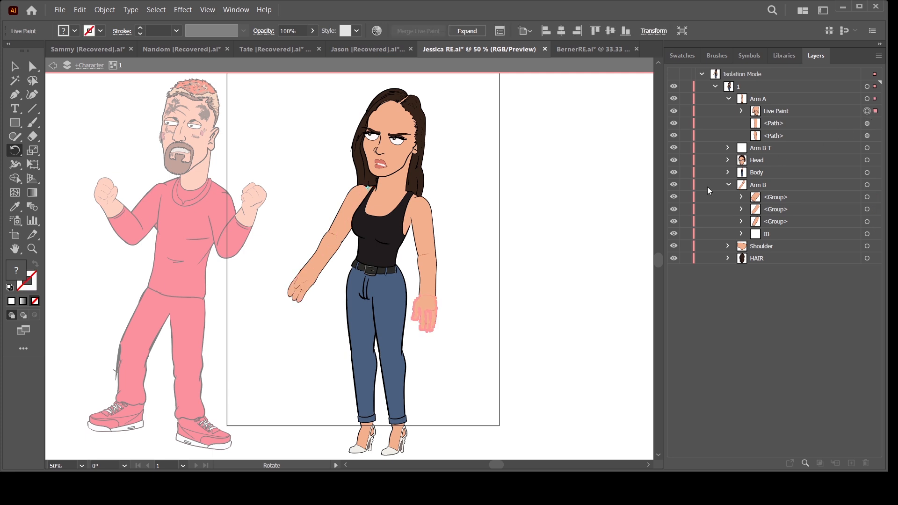
left_click(867, 123, "shift")
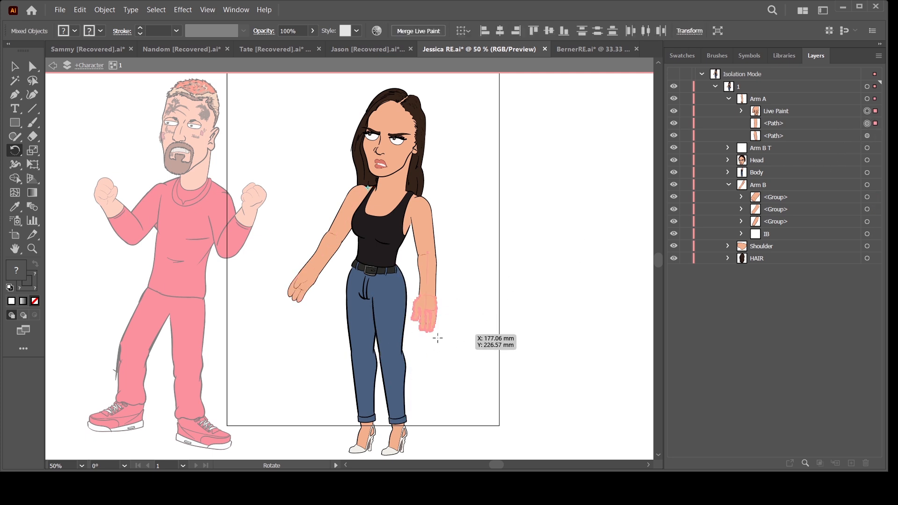
left_click(424, 265)
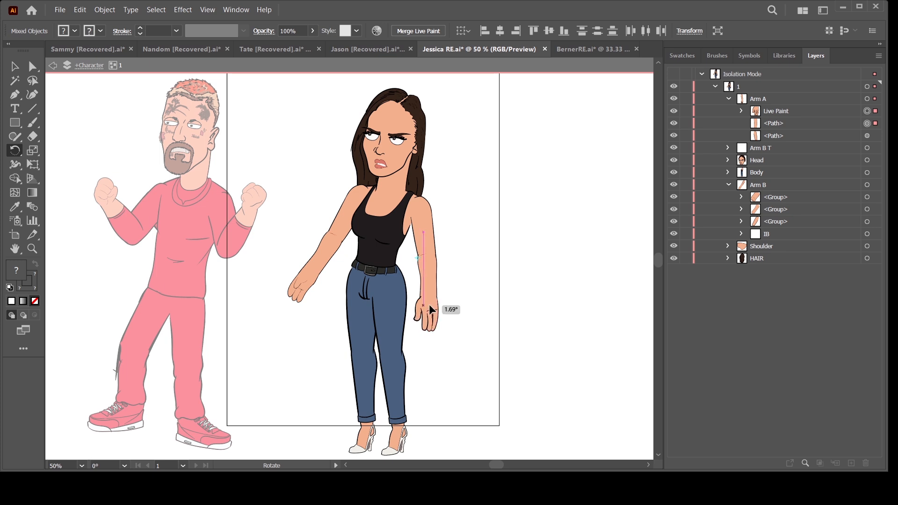
left_click_drag(425, 311, 360, 221)
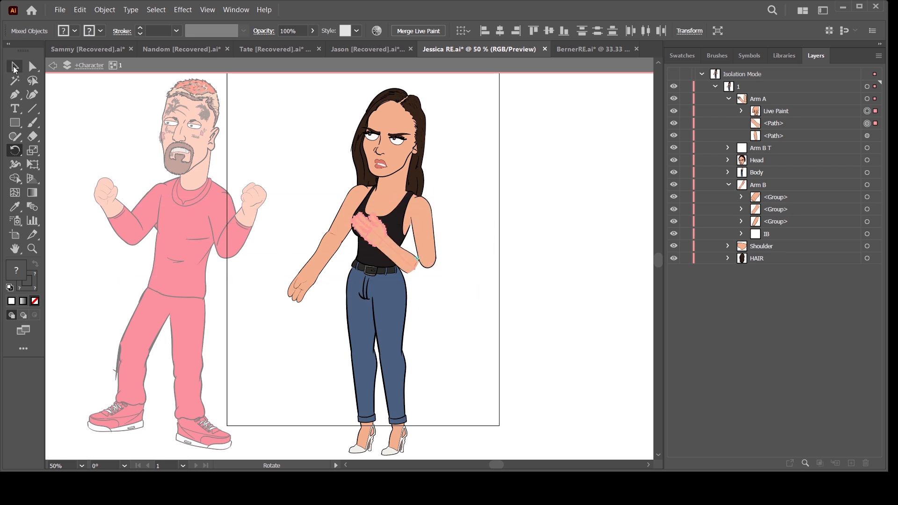
left_click(14, 66)
left_click_drag(397, 251, 433, 243)
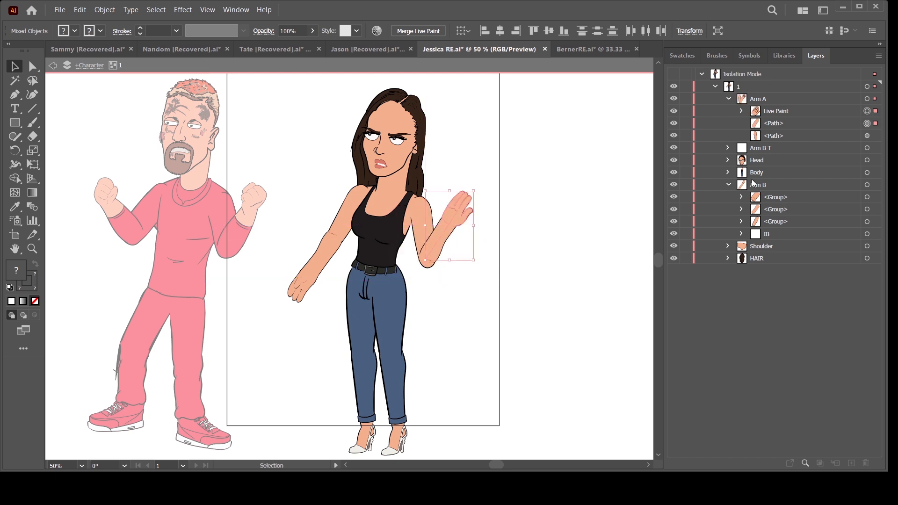
Bend Arm B at the elbow by turning its forearm and hand groups upward on the side nearest the man.
left_click(867, 197)
left_click(866, 209, "shift")
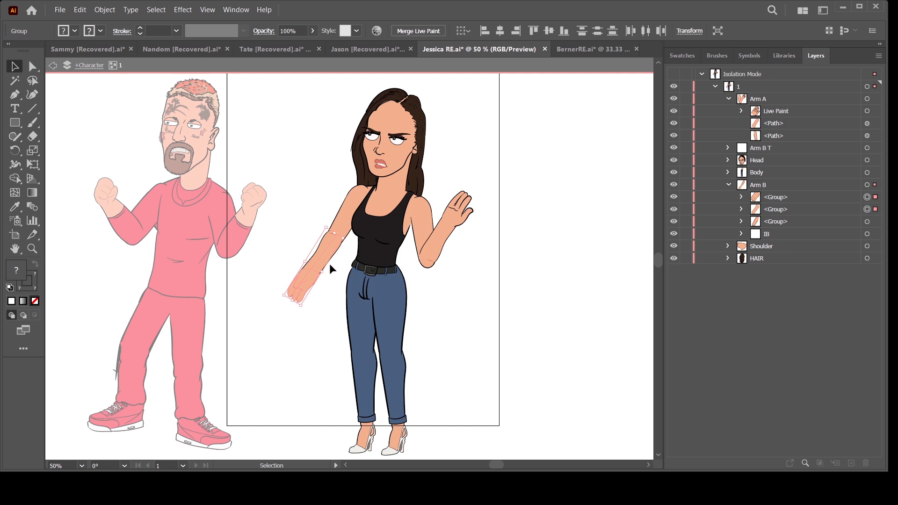
left_click_drag(325, 270, 340, 233)
Select the foot group of the first leg in Body and mirror it horizontally so the toes point away from the man.
scroll(503, 294, "down", 3)
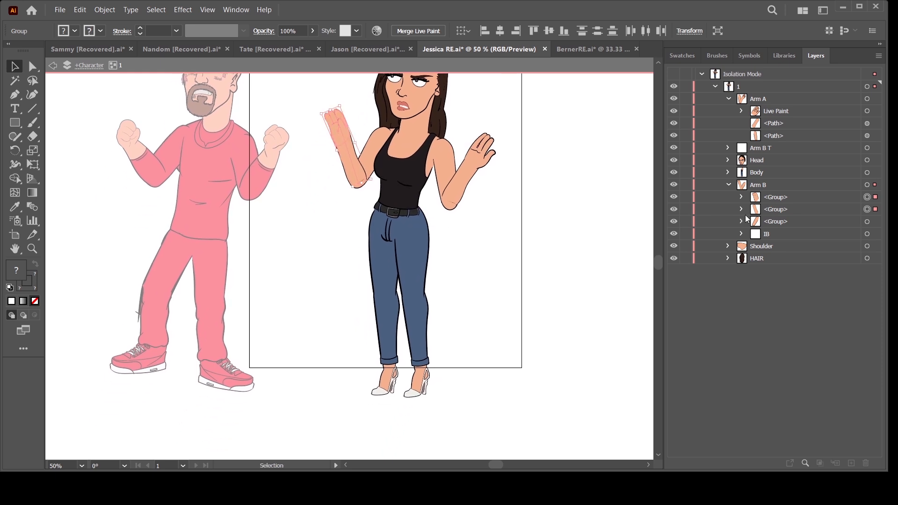
left_click(729, 185)
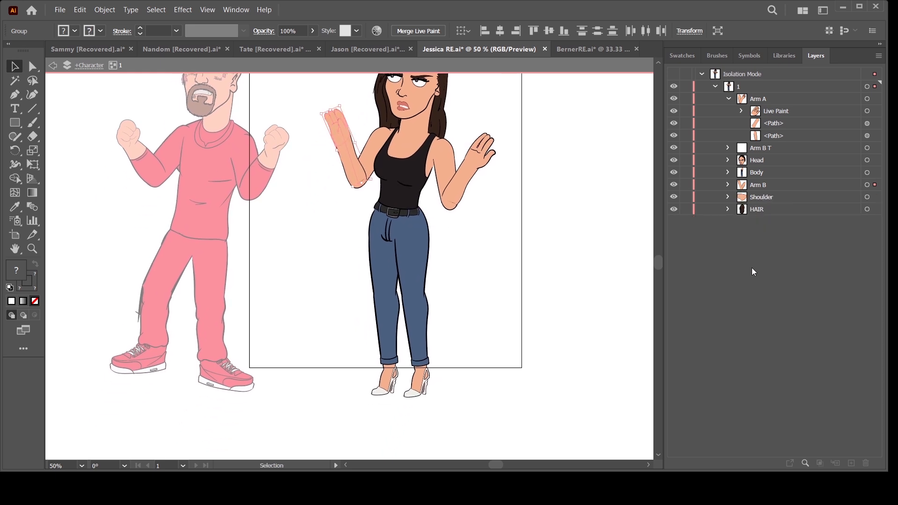
left_click(727, 173)
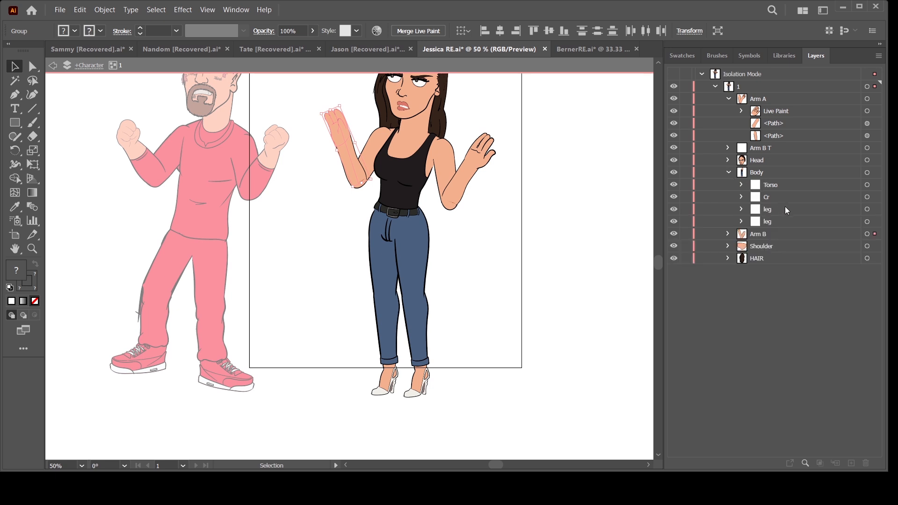
left_click(741, 209)
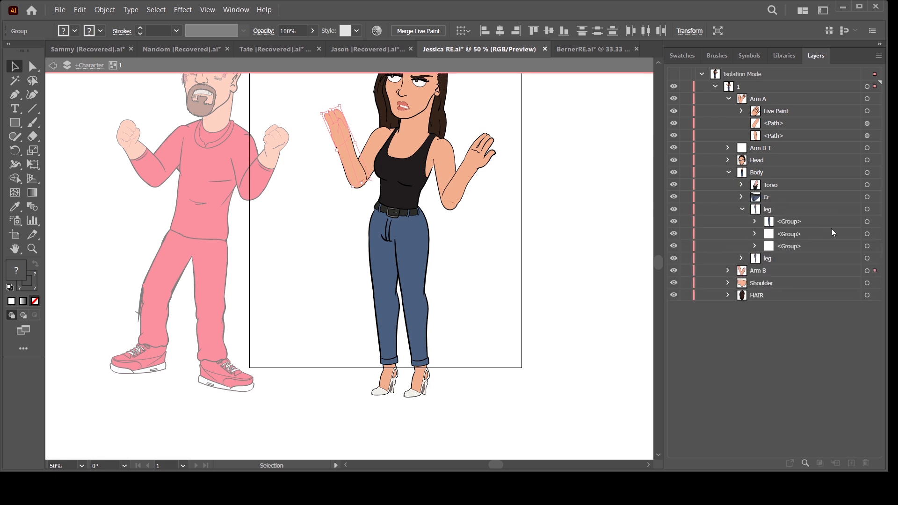
left_click(866, 222)
left_click(867, 234, "shift")
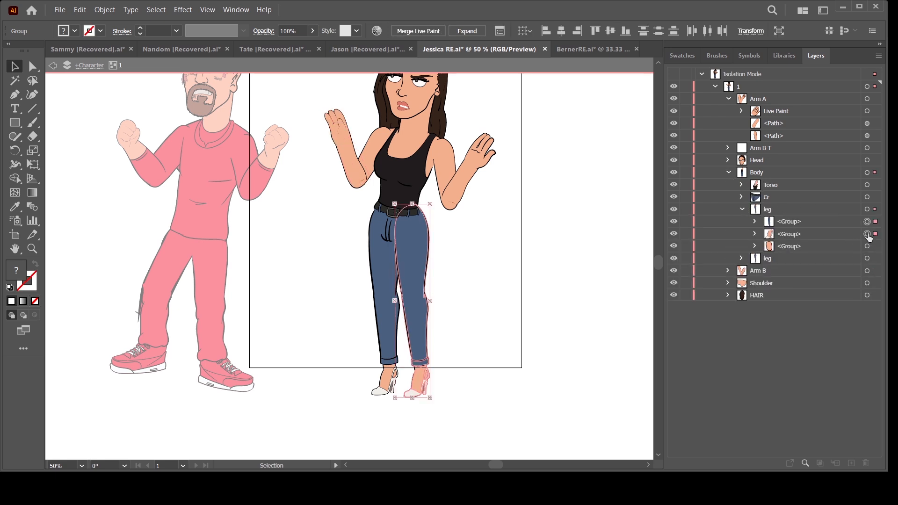
left_click(867, 233)
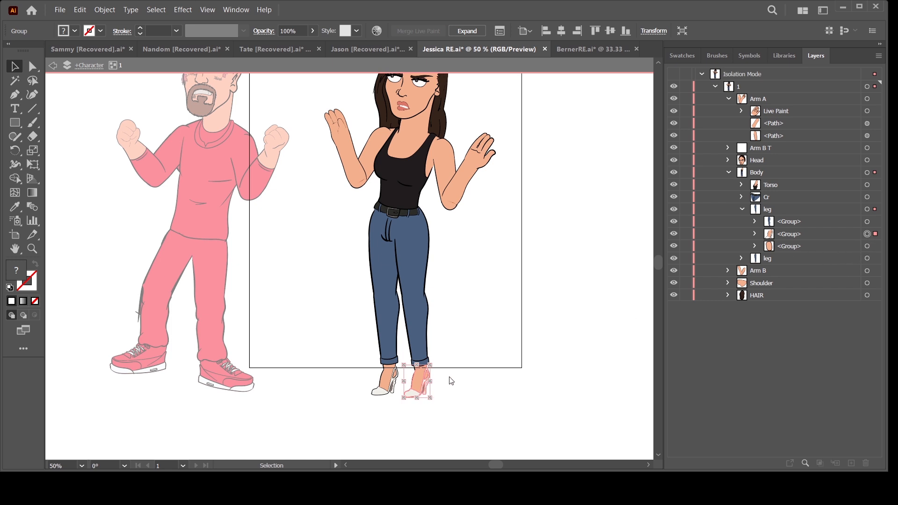
key("ctrl+d")
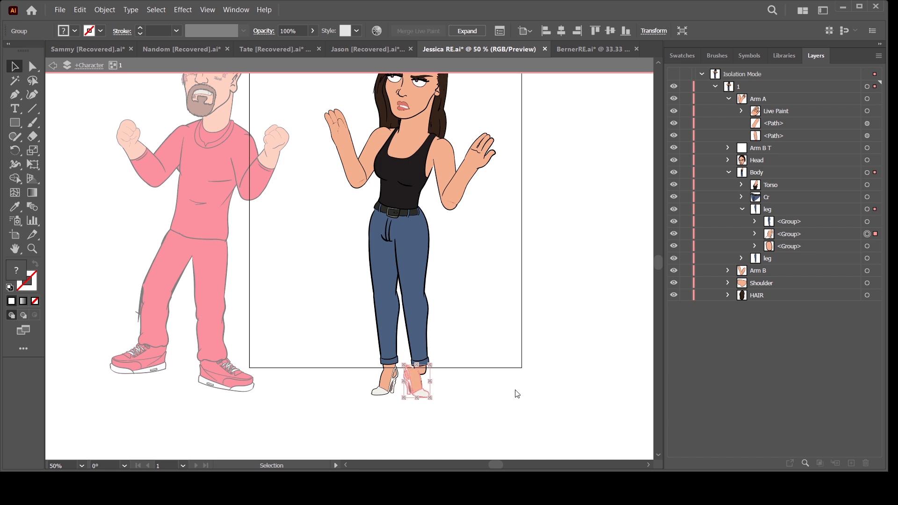
Move the mirrored foot outward so it lines up with the ankle beneath the trouser cuff, then deselect it.
key("ctrl+equal")
key("ctrl+equal")
key("ctrl+equal")
key("ctrl+equal")
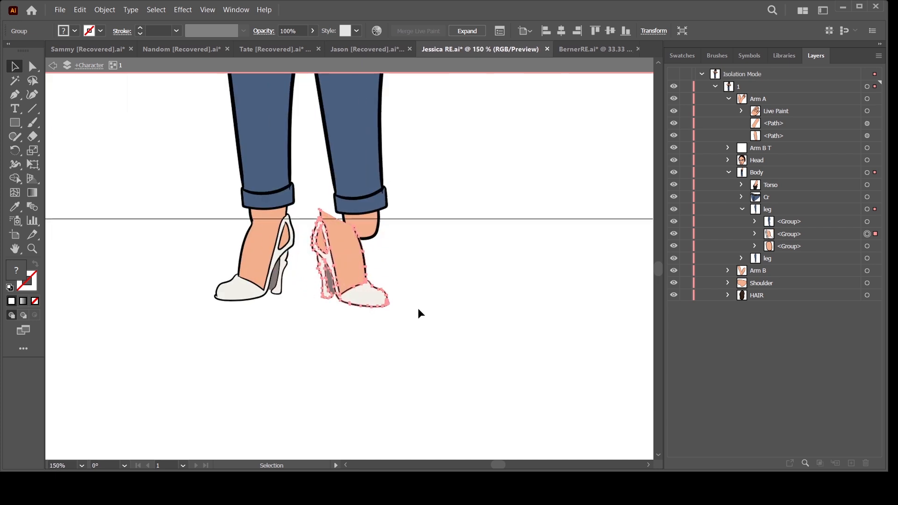
left_click_drag(360, 276, 376, 277)
left_click(542, 265)
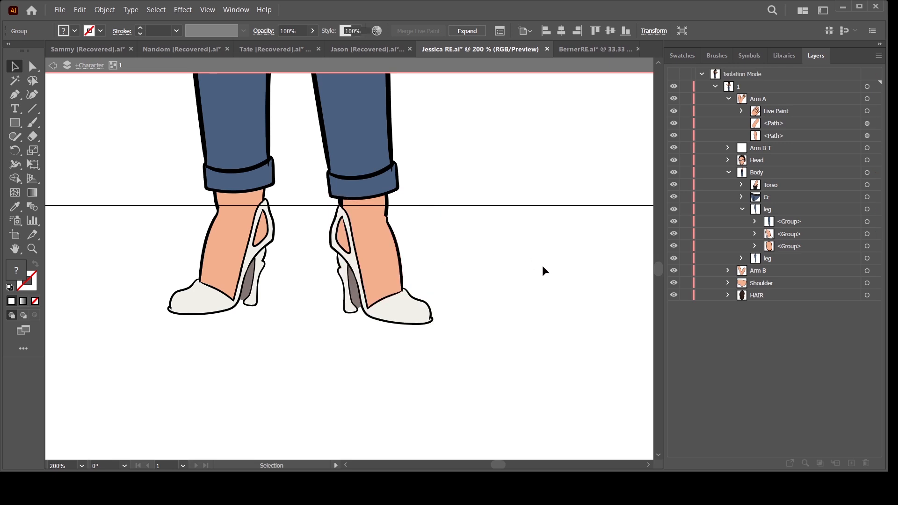
key("ctrl+minus")
key("ctrl+minus")
key("ctrl+minus")
left_click_drag(432, 302, 461, 394)
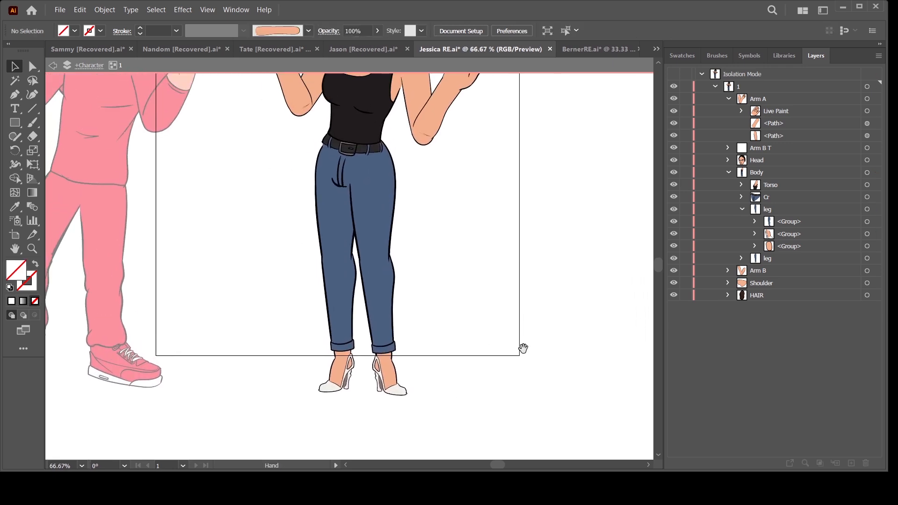
left_click_drag(522, 347, 556, 387)
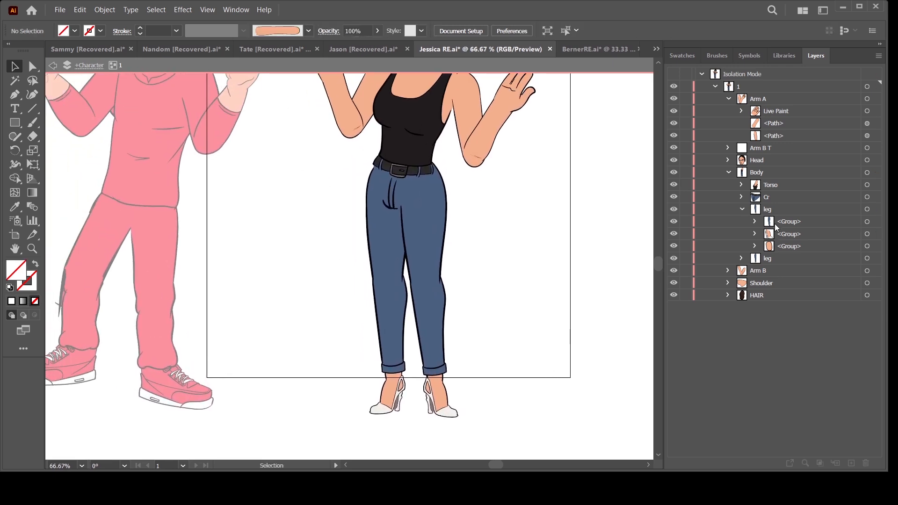
Select the two foot groups of the second leg in Body and move the foot outward and upward for a wider stance.
left_click(743, 210)
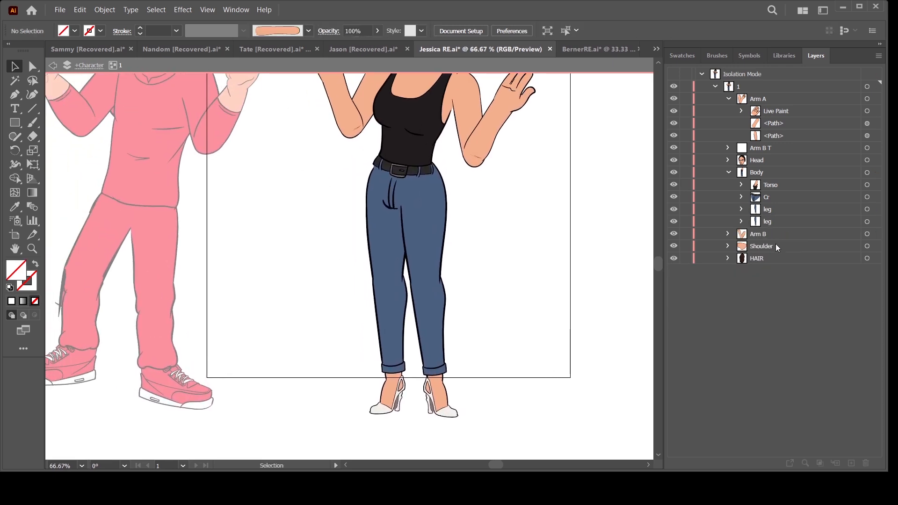
left_click(866, 221)
left_click(741, 221)
left_click_drag(583, 344, 632, 296)
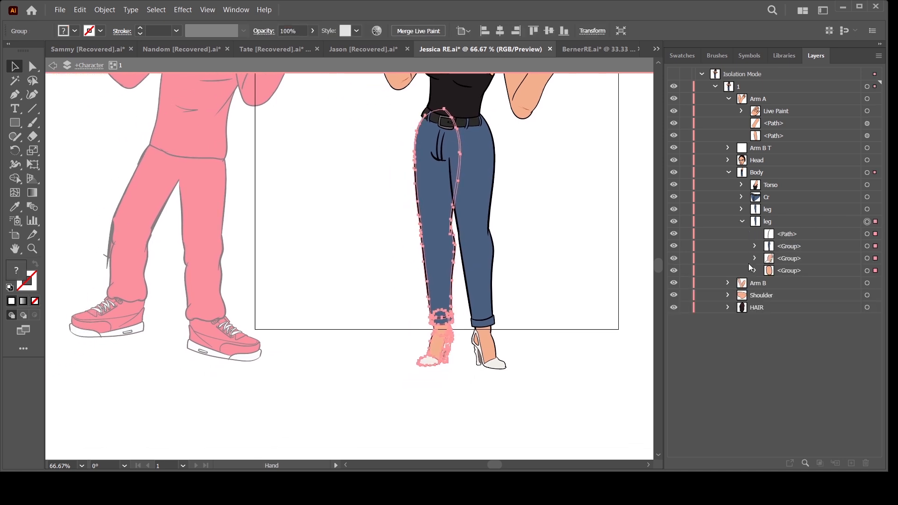
left_click(874, 259)
left_click(874, 271, "shift")
left_click_drag(439, 333, 404, 314)
Expand the trouser group of that leg and place Puppet Warp pins at its hip and cuff.
left_click(865, 233)
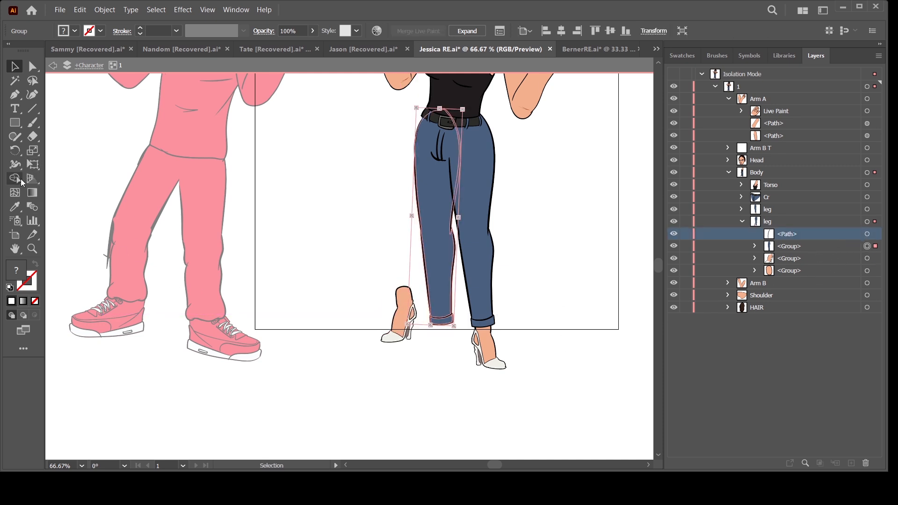
left_click(477, 32)
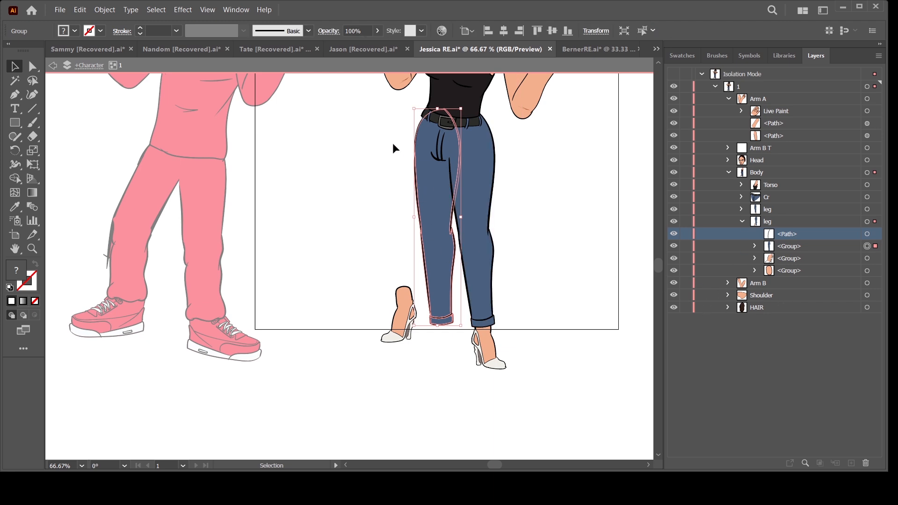
left_click(32, 167)
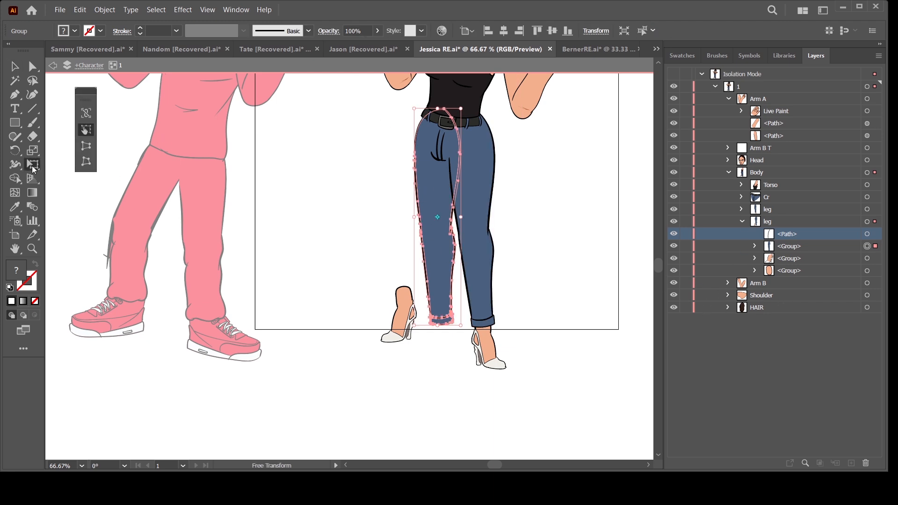
left_click(445, 126)
left_click(441, 318)
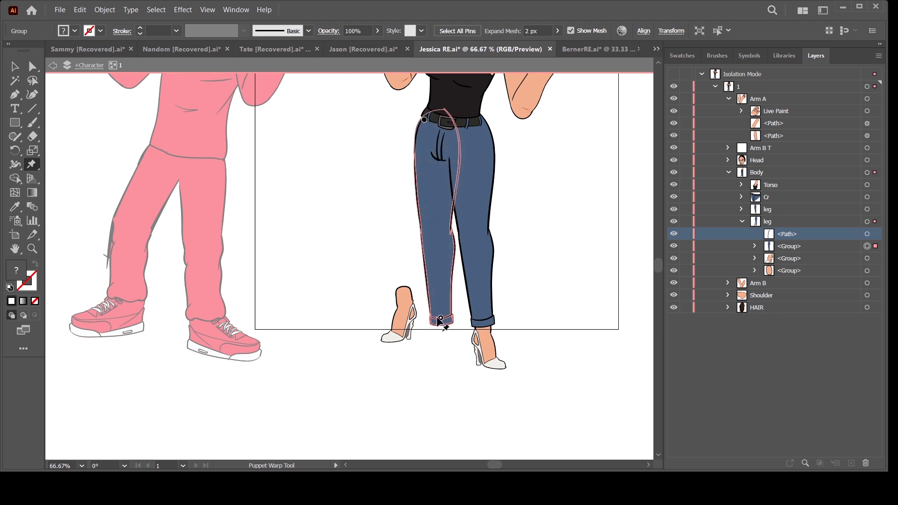
Warp the trouser leg so its cuff meets the moved ankle and its knee bends outward, then deselect it.
left_click_drag(441, 319, 405, 291)
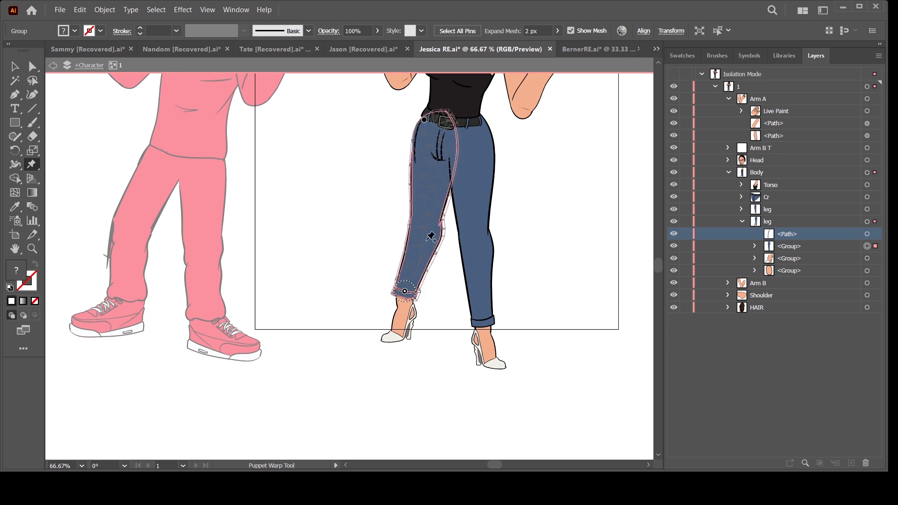
left_click_drag(433, 228, 409, 212)
left_click(403, 243)
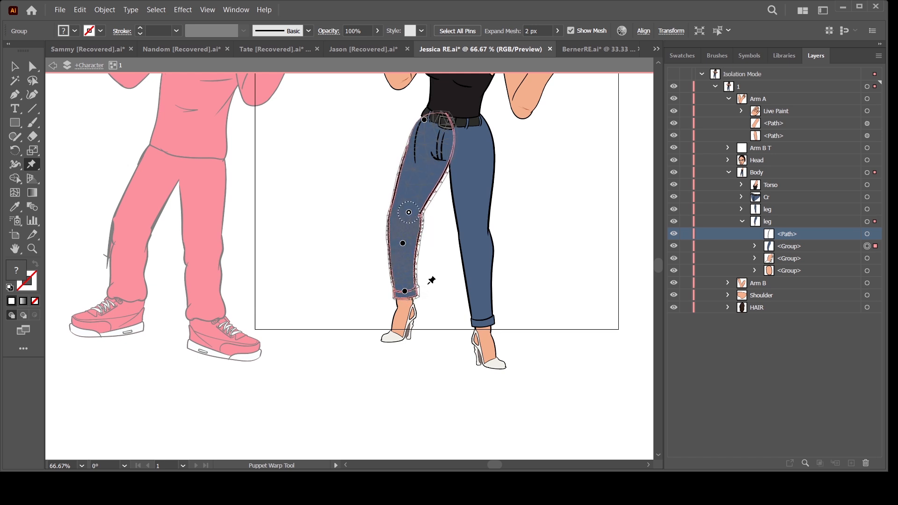
key("ctrl+minus")
key("ctrl+minus")
left_click_drag(475, 281, 484, 292)
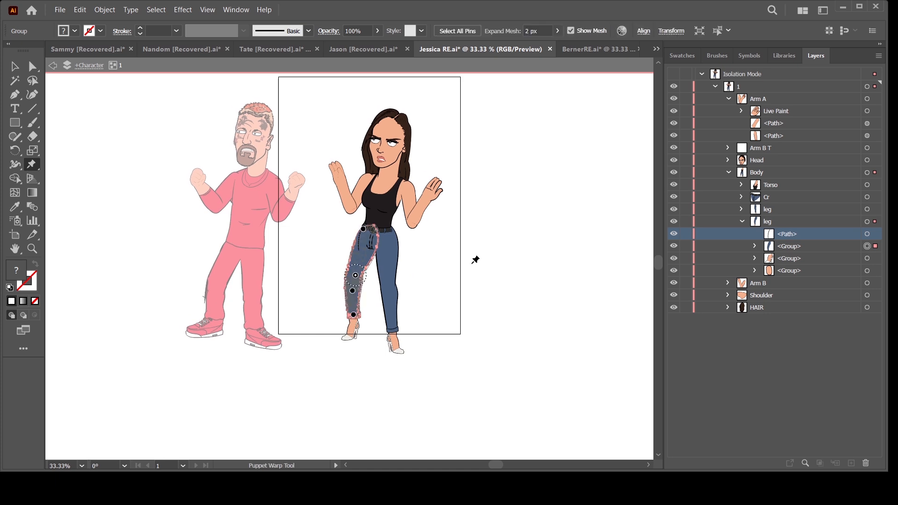
key("ctrl+equal")
left_click_drag(495, 247, 528, 316)
left_click(31, 67)
left_click(113, 167)
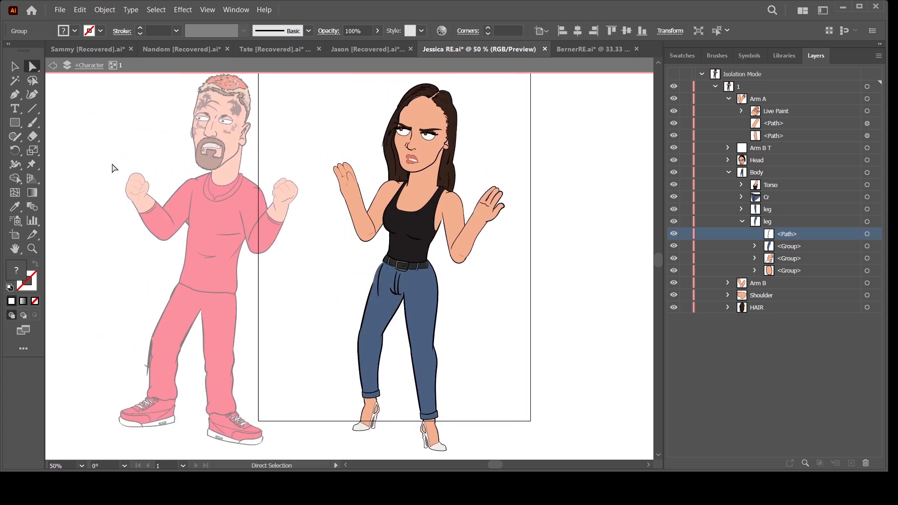
Leave isolation mode and copy the man's Arm A and Arm B fist Live Paint groups from the first Kick pose into +Character.
left_click_drag(430, 286, 465, 295)
key("ctrl+equal")
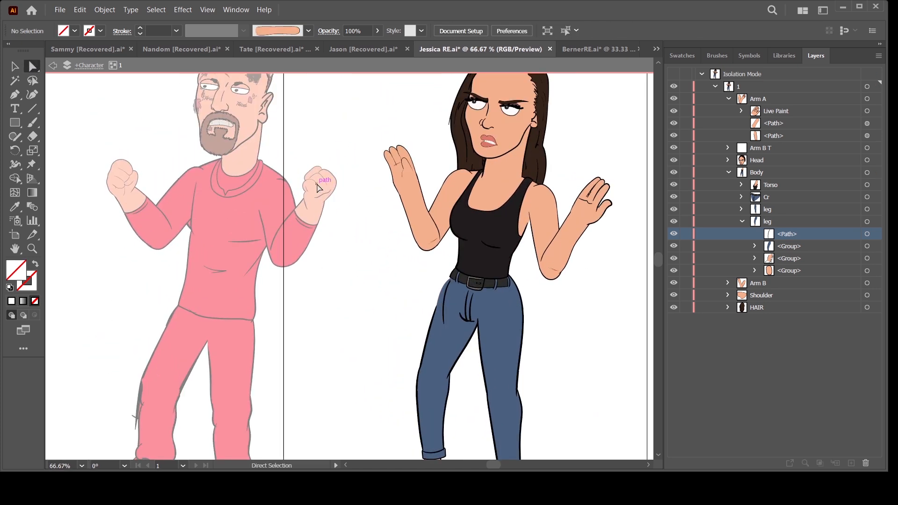
double_click(321, 273)
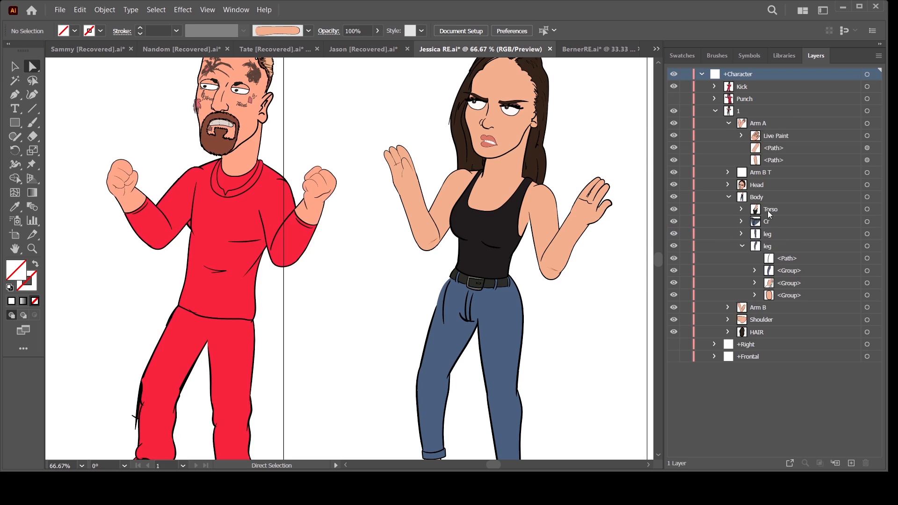
left_click(714, 87)
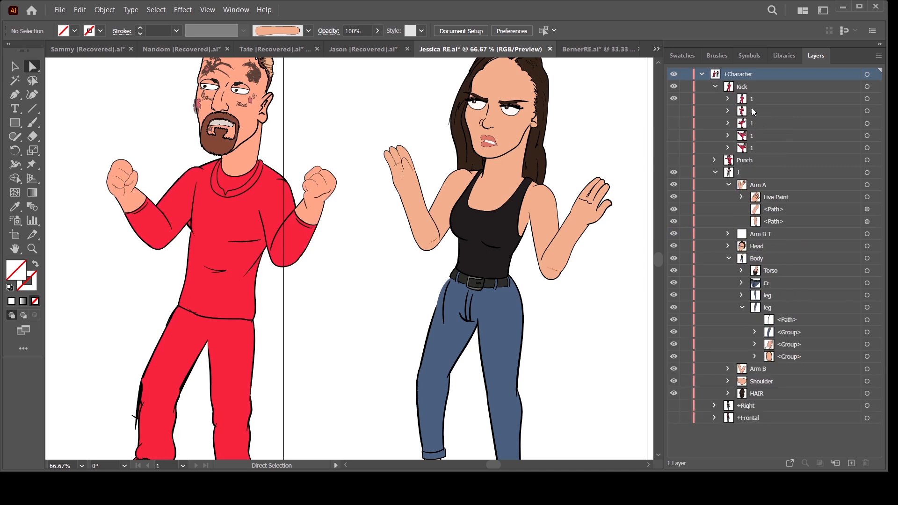
left_click(784, 123)
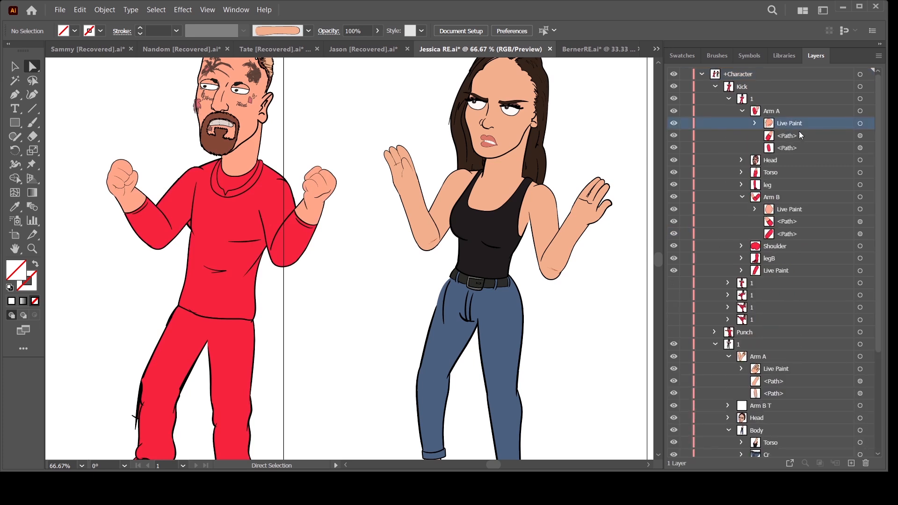
left_click_drag(785, 121, 778, 80)
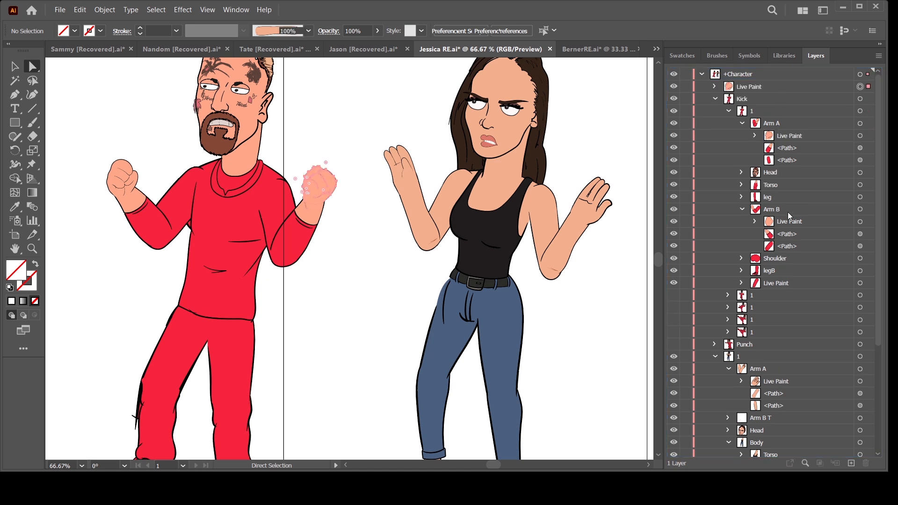
left_click_drag(789, 221, 779, 94)
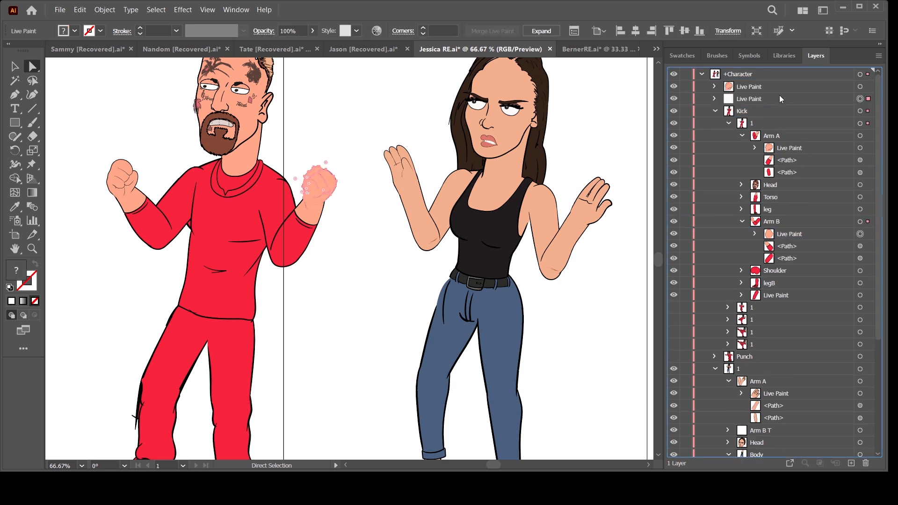
Transfer both copied fists into the woman's group 1, then collapse and hide the Kick group.
left_click(867, 99, "shift")
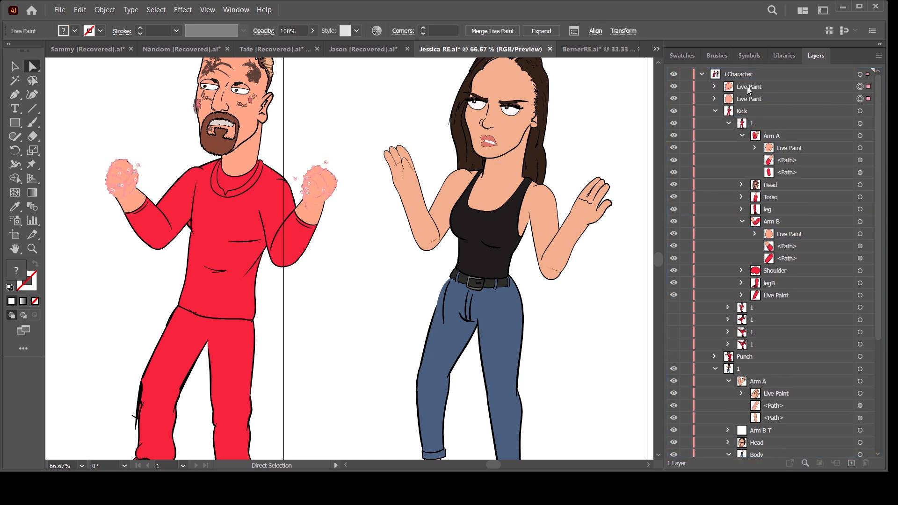
left_click(747, 86)
left_click(759, 99, "shift")
mouse_move(759, 100)
left_mouse_down()
mouse_move(797, 340)
mouse_move(793, 379)
mouse_move(791, 371)
left_mouse_up()
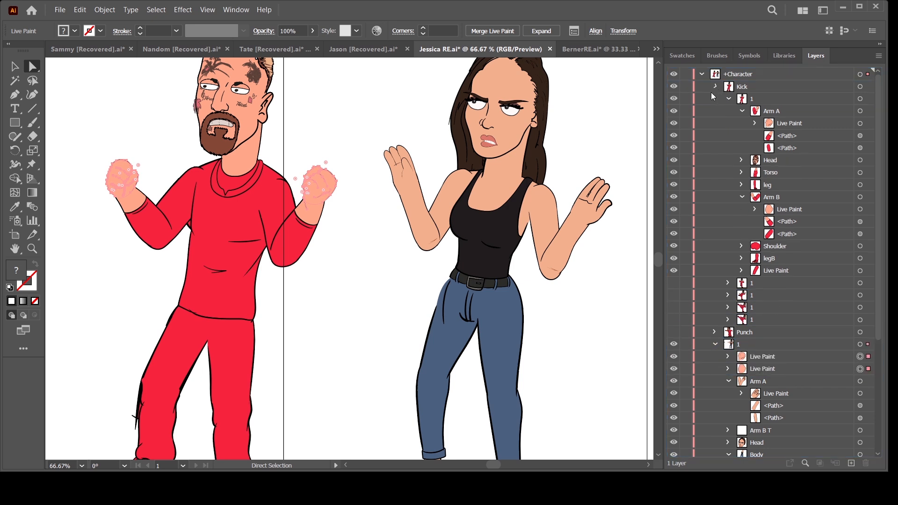
left_click(715, 86)
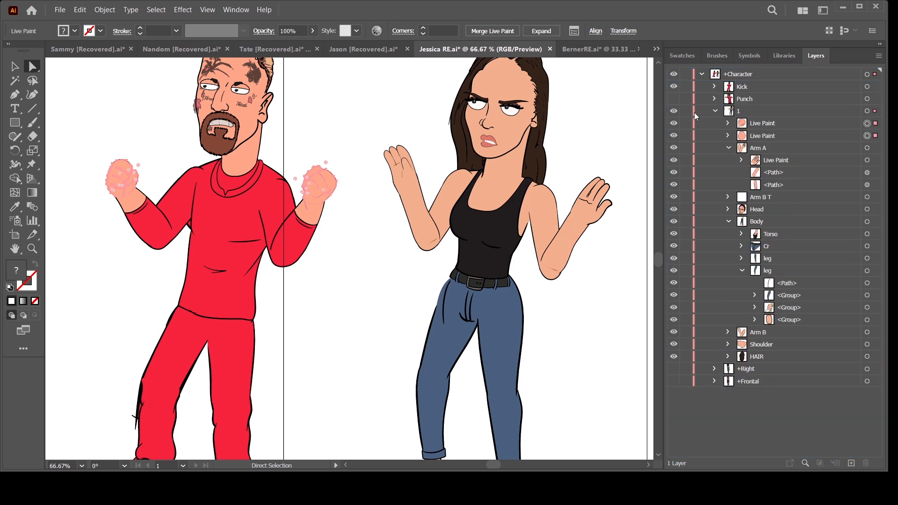
left_click_drag(354, 314, 316, 311)
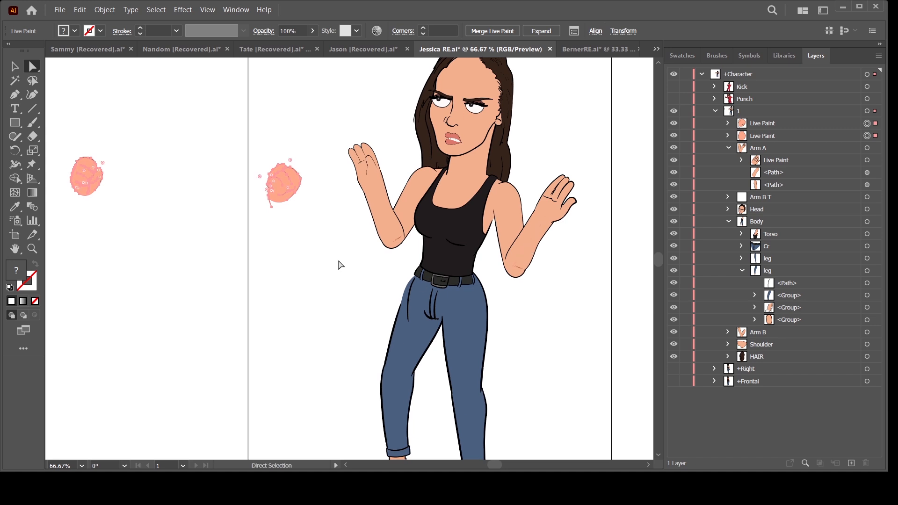
left_click(224, 125)
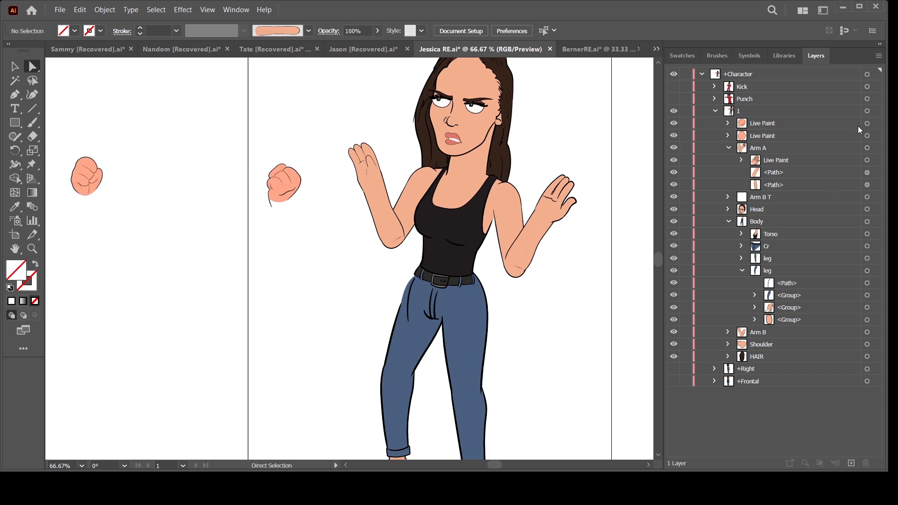
Move both fist Live Paint groups together over the woman's hands and deselect them.
left_click(873, 124)
left_click(874, 135, "shift")
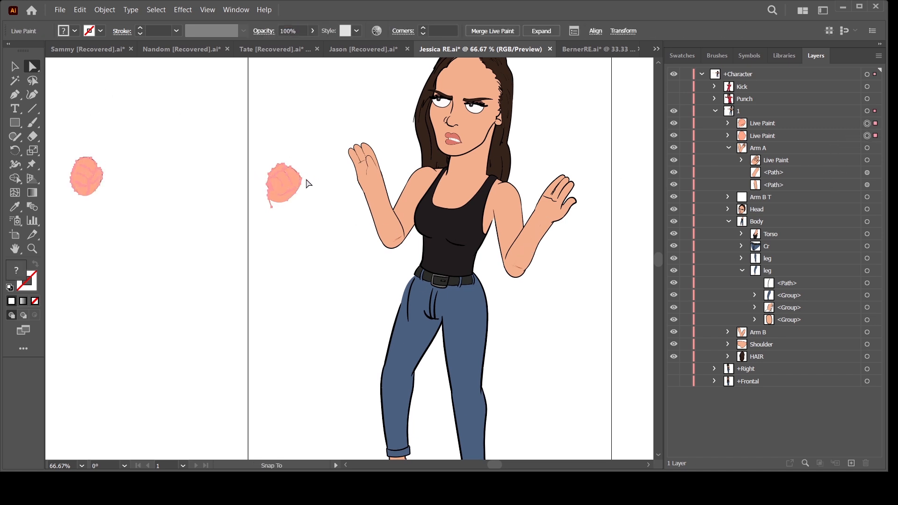
mouse_move(308, 183)
left_mouse_down()
mouse_move(593, 192)
mouse_move(568, 195)
left_mouse_up()
left_click_drag(593, 286, 503, 304)
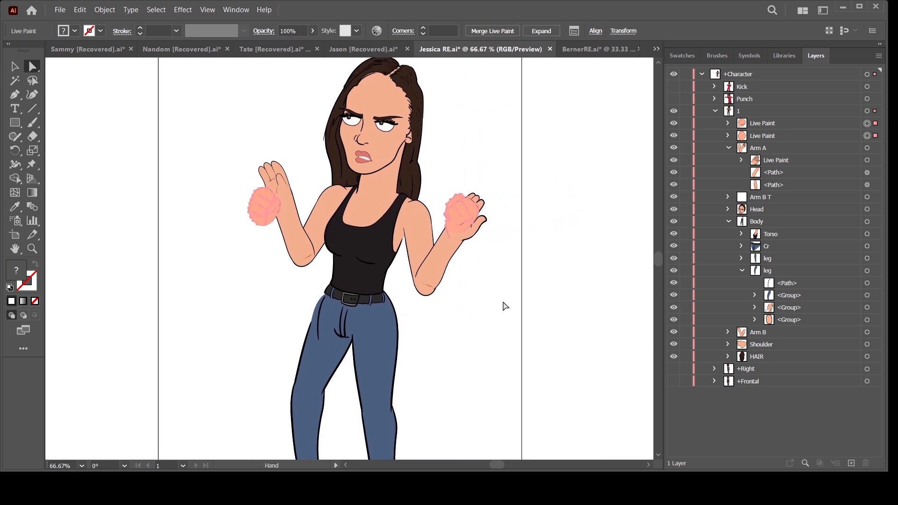
left_click(486, 286)
Sample the woman's facial skin colour and fill both fists with it using the Live Paint Bucket.
left_click(17, 204)
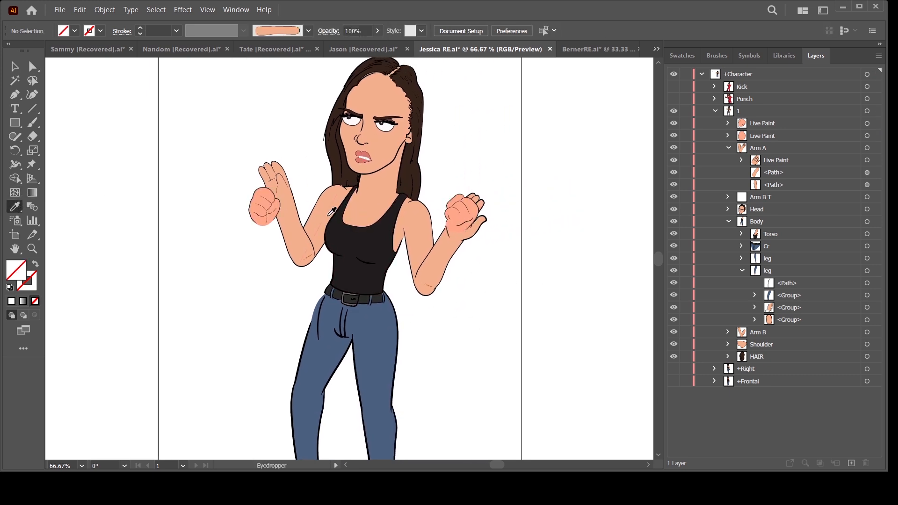
left_click(365, 150)
left_click(17, 180)
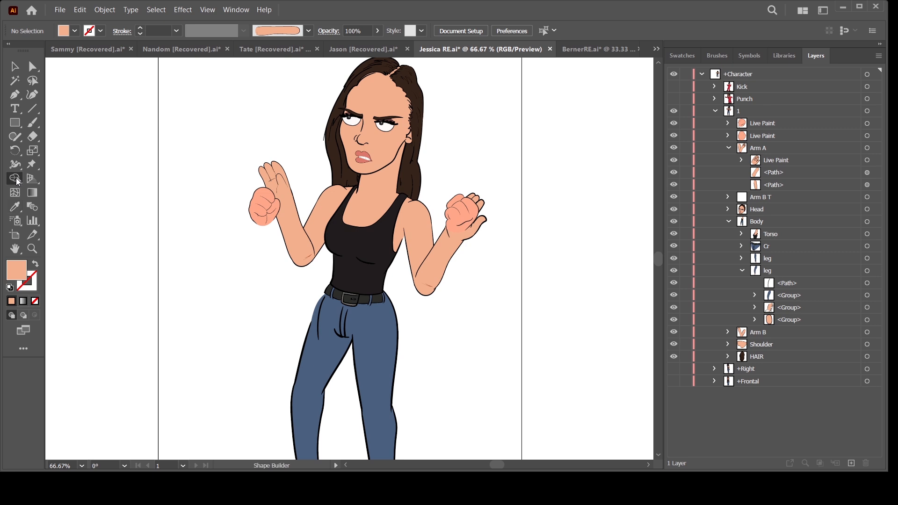
key("ctrl+plus")
key("ctrl+plus")
key("plus")
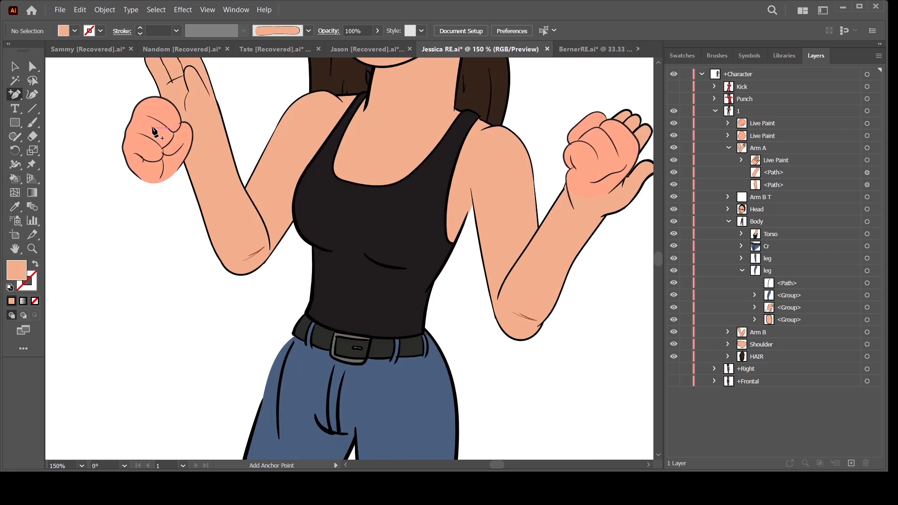
left_click(15, 180)
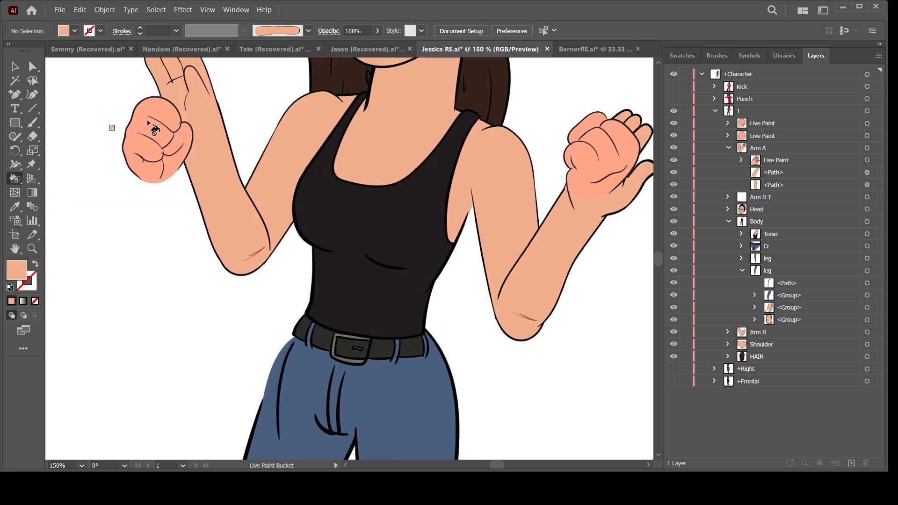
left_click(148, 124)
left_click(588, 158)
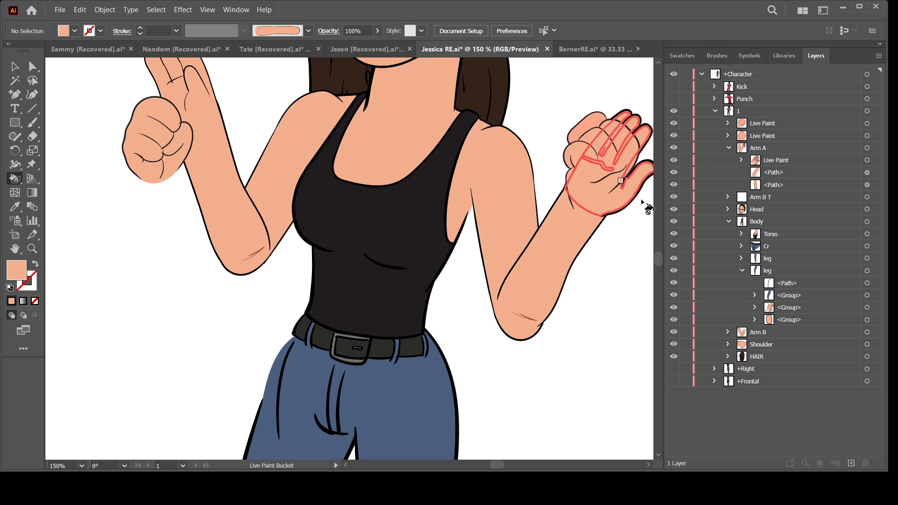
key("space")
left_click_drag(579, 282, 482, 294)
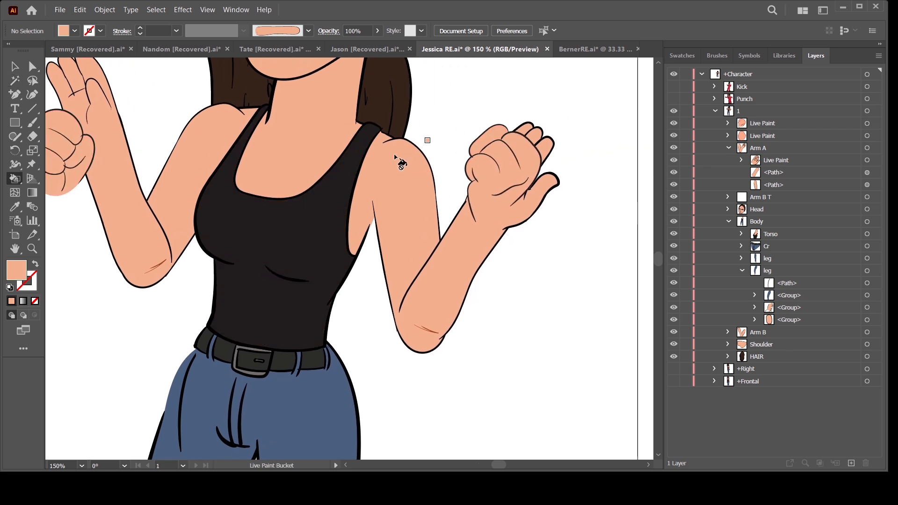
Hide the open hand's Live Paint group in Arm A.
left_click(32, 66)
key("ctrl+minus")
key("space")
left_click_drag(505, 268, 493, 257)
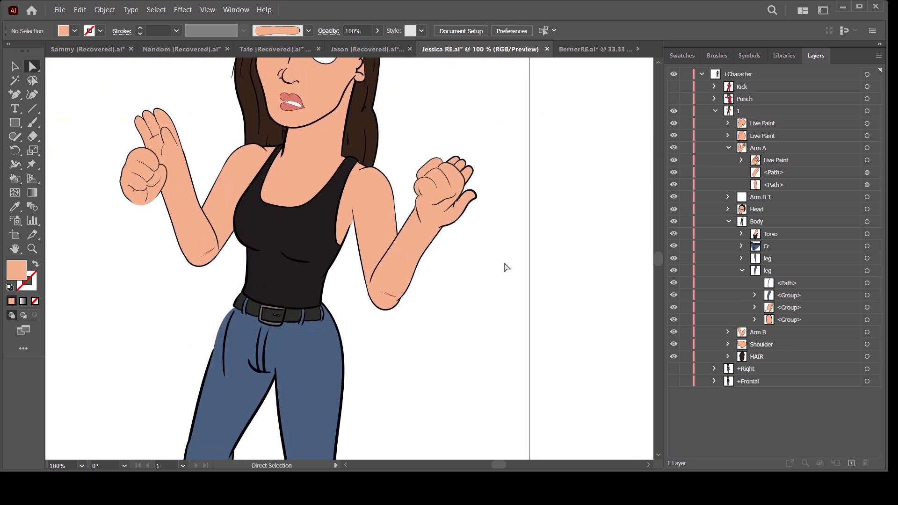
left_click(773, 162)
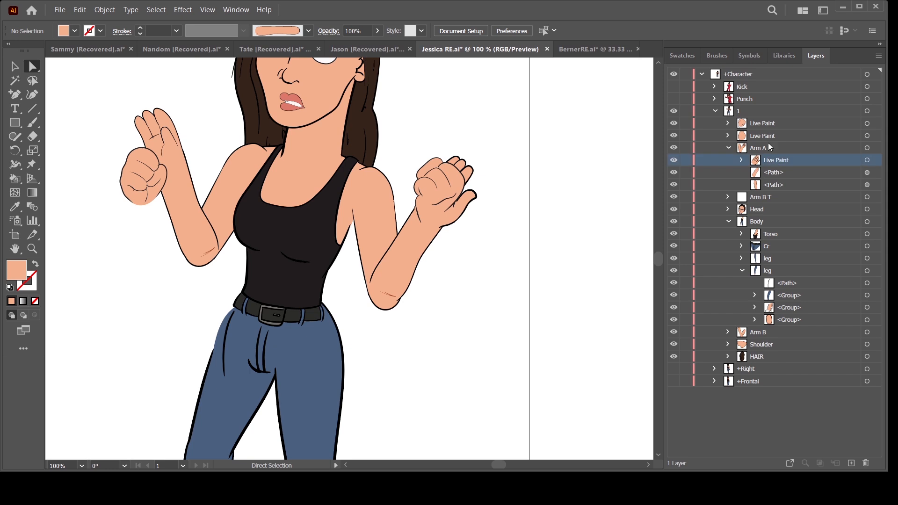
left_click(679, 160)
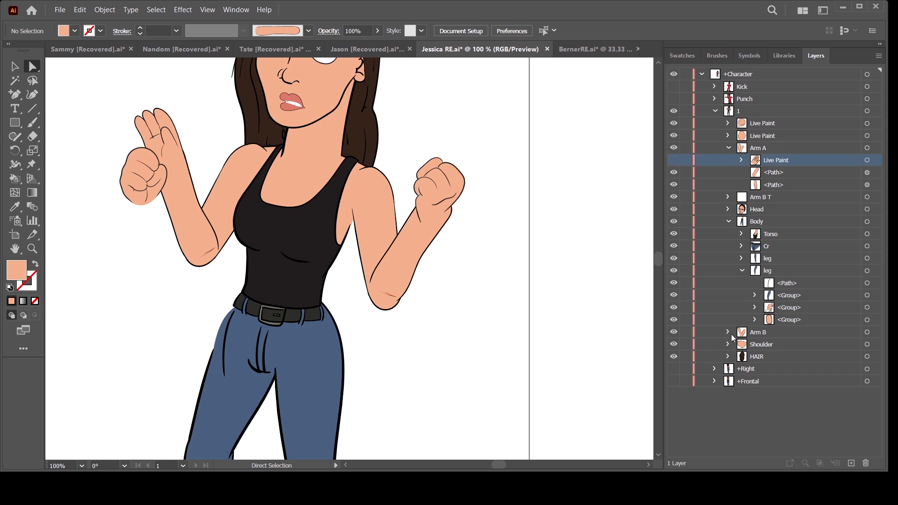
Try hiding the open hand group in Arm B, then undo the visibility changes on both arms.
left_click(674, 307)
left_click(673, 307)
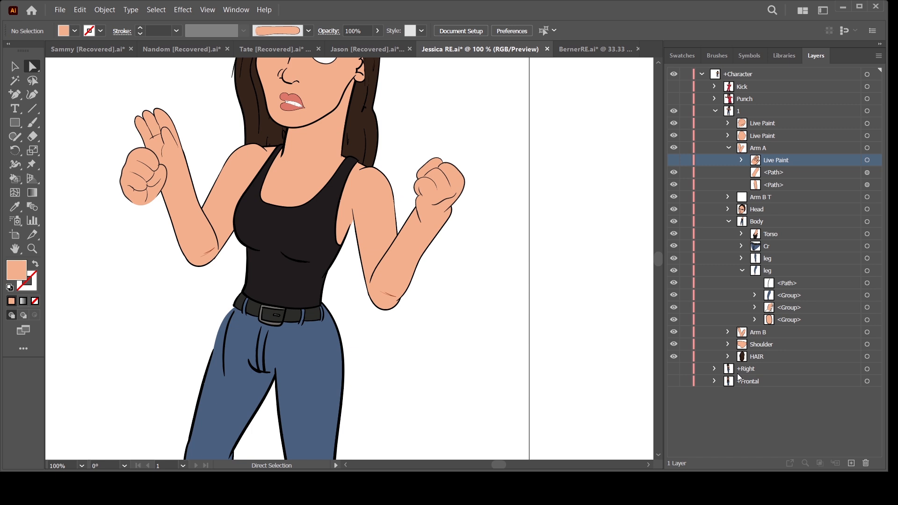
left_click(728, 332)
left_click_drag(673, 344, 673, 320)
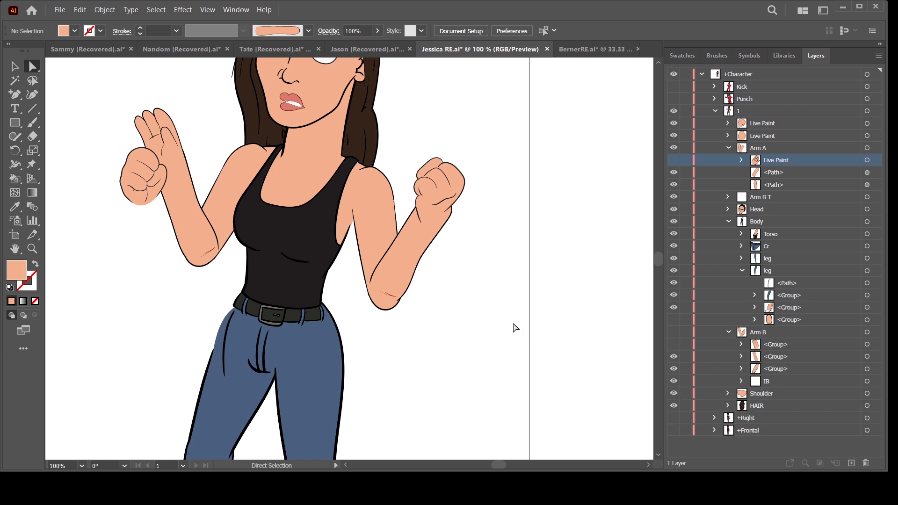
key("ctrl+z")
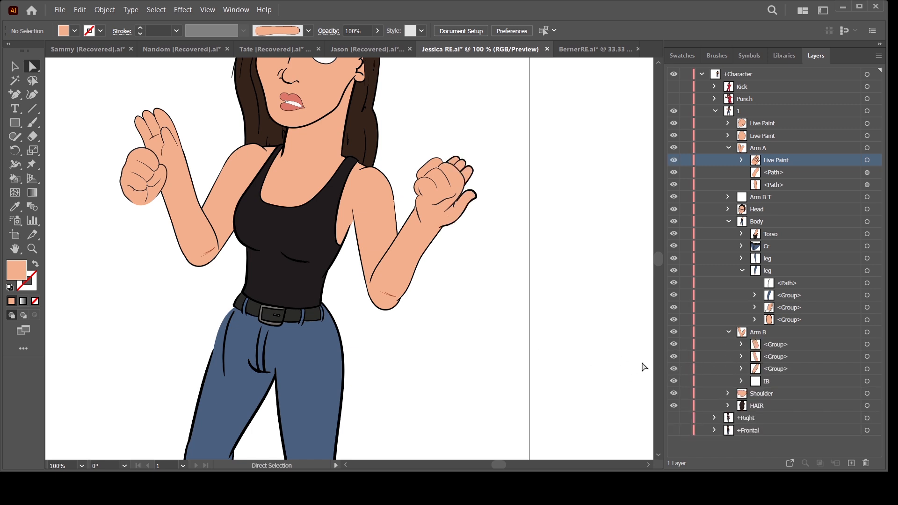
Hide the open hands in Arm A and Arm B, and move each fist Live Paint group onto its wrist.
key("ctrl+shift+z")
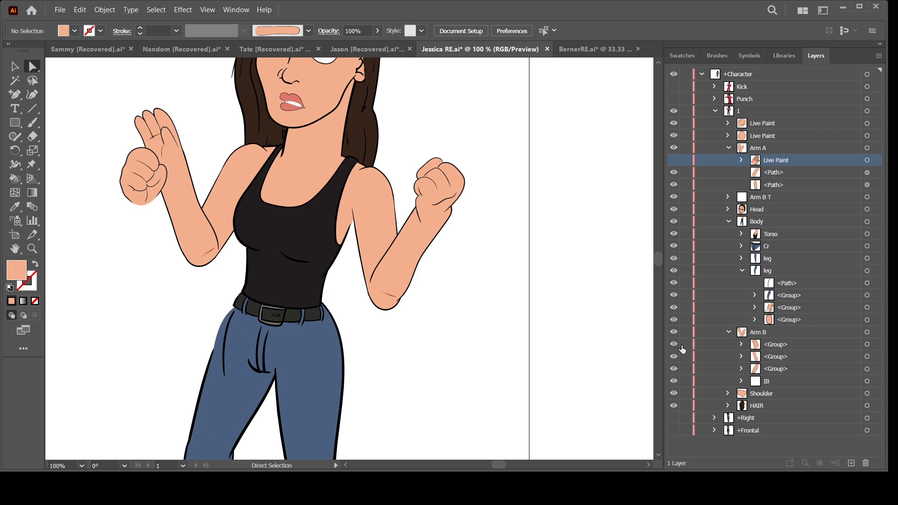
left_click(673, 346)
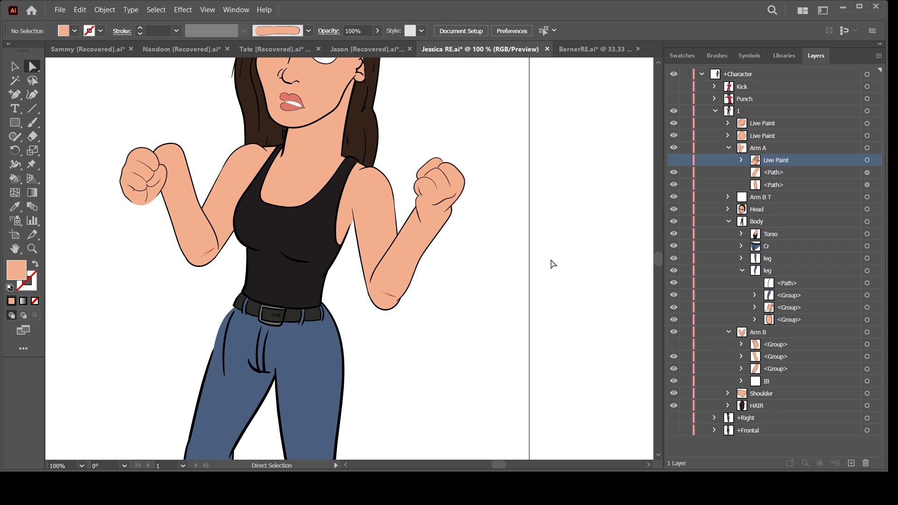
left_click(866, 136)
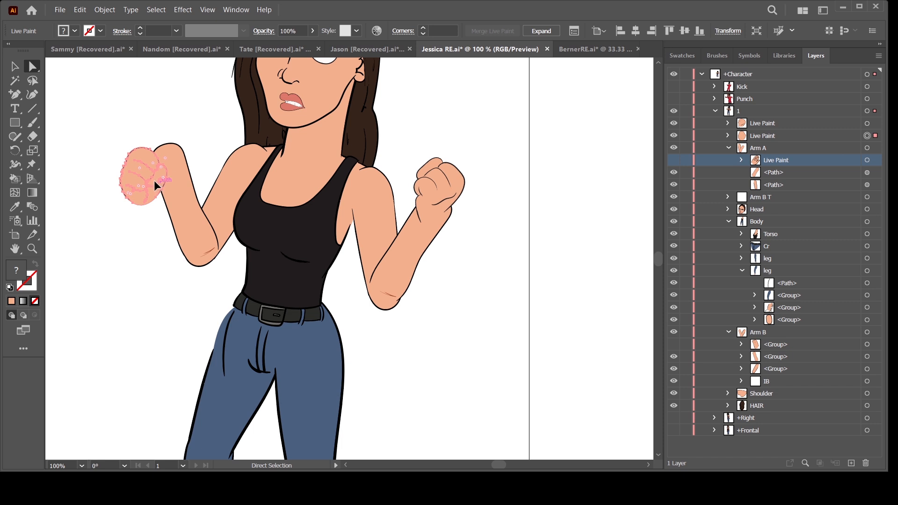
left_click_drag(156, 184, 186, 154)
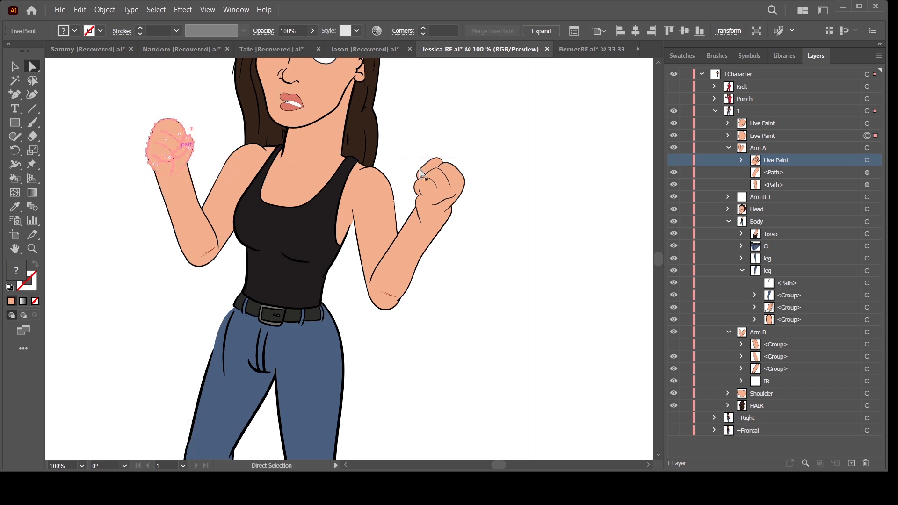
left_click(874, 123)
mouse_move(458, 200)
left_mouse_down()
mouse_move(464, 186)
mouse_move(467, 193)
left_mouse_up()
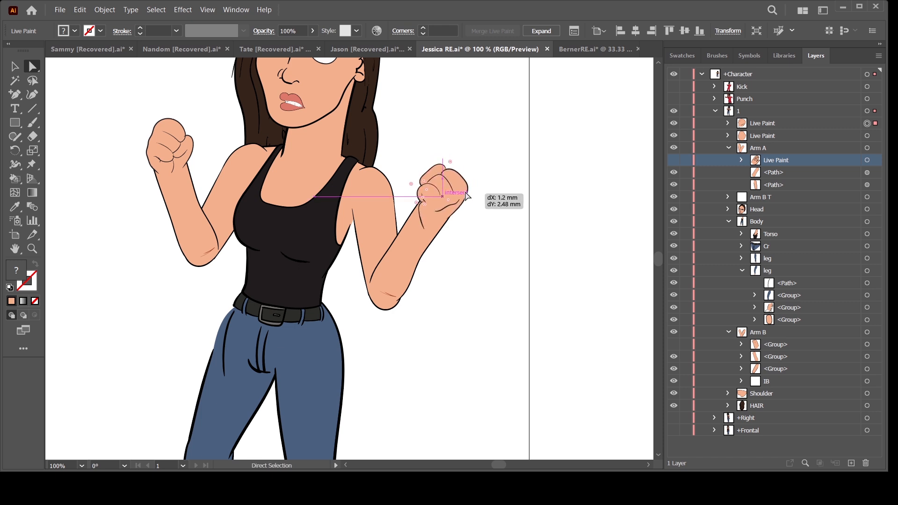
left_click(511, 217)
left_click_drag(542, 323, 525, 310)
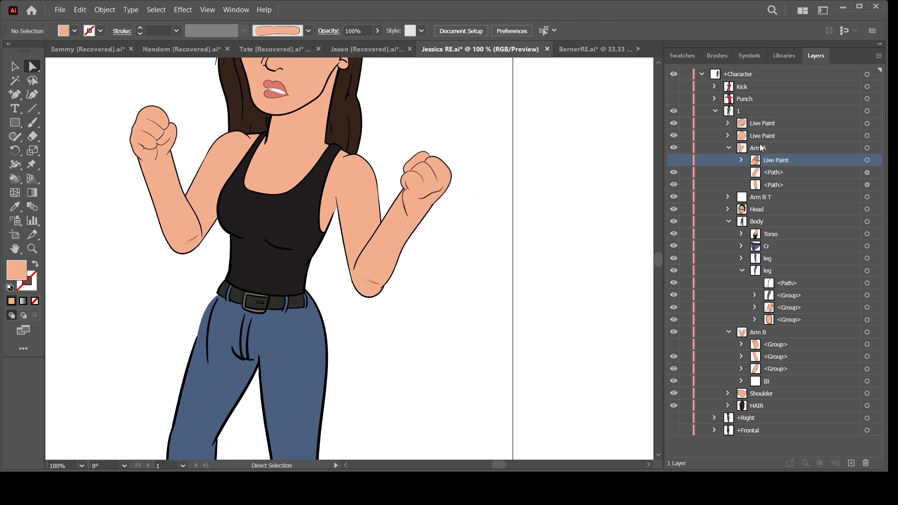
Move the fist by Arm A into the Arm A group and delete that arm's hidden open hand Live Paint group.
left_click(764, 123)
left_click(867, 123)
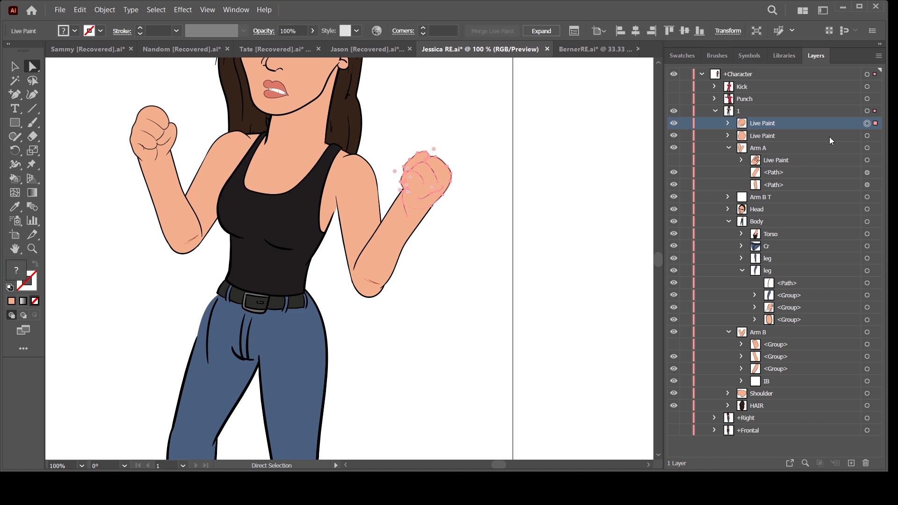
left_click_drag(773, 128, 776, 161)
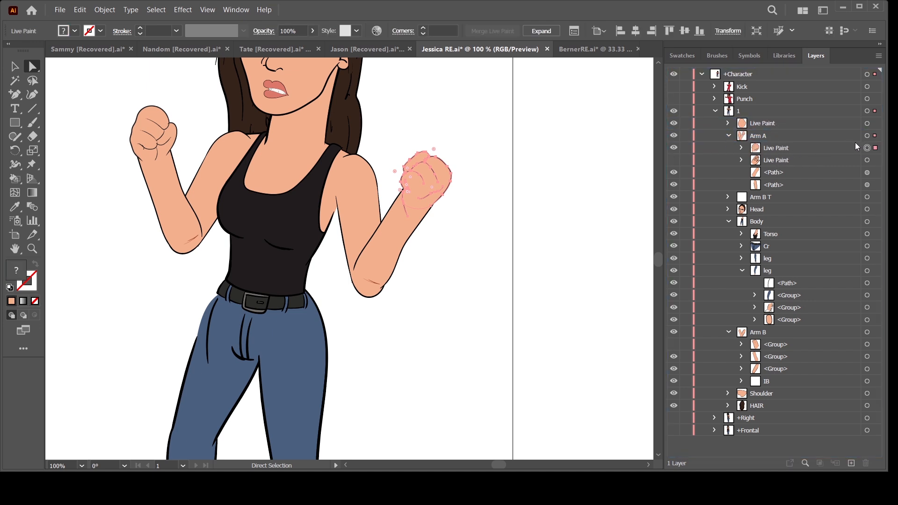
left_click(867, 136)
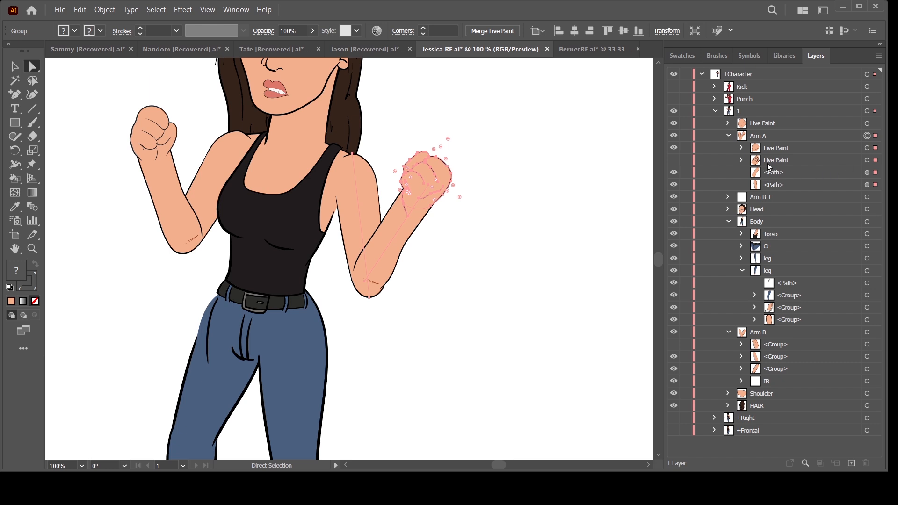
left_click(768, 164)
left_click(865, 463)
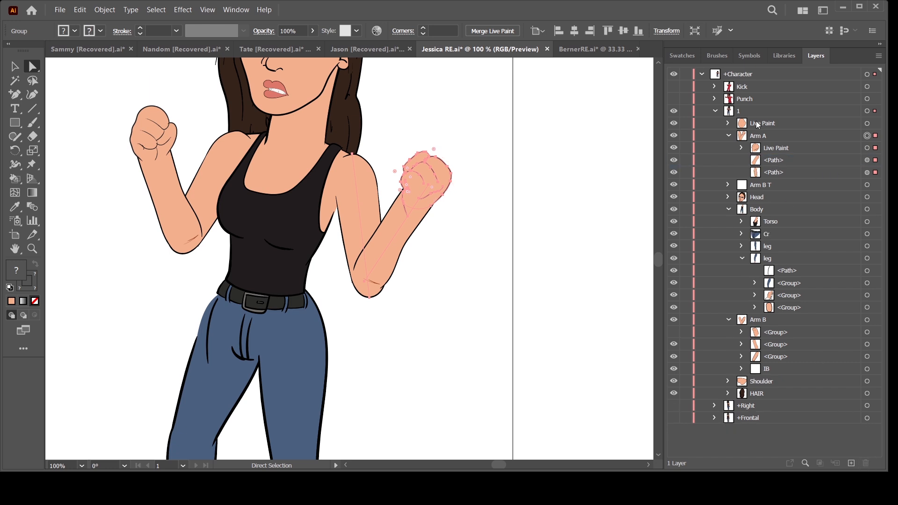
Move the remaining fist into the Arm B group, delete that arm's hidden open hand group, and collapse group 1.
mouse_move(772, 125)
left_mouse_down()
mouse_move(805, 221)
mouse_move(802, 329)
left_mouse_up()
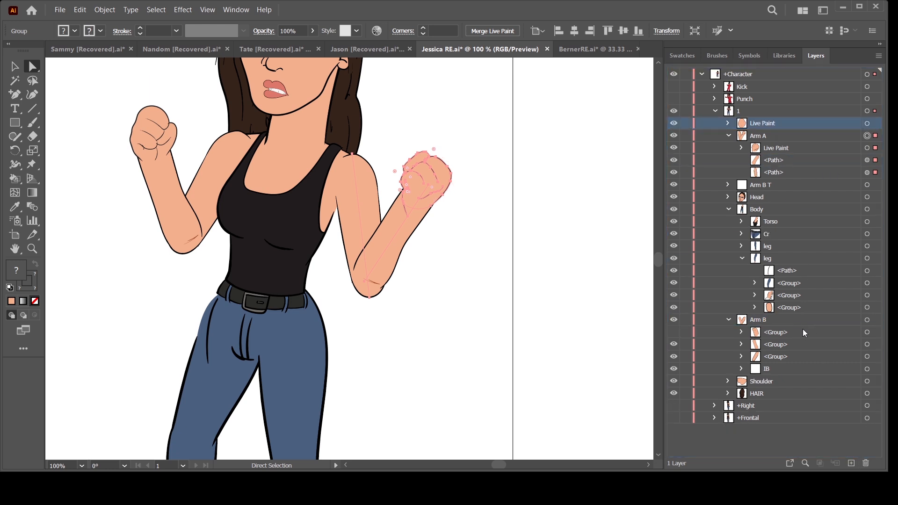
left_click(789, 332)
left_click(865, 464)
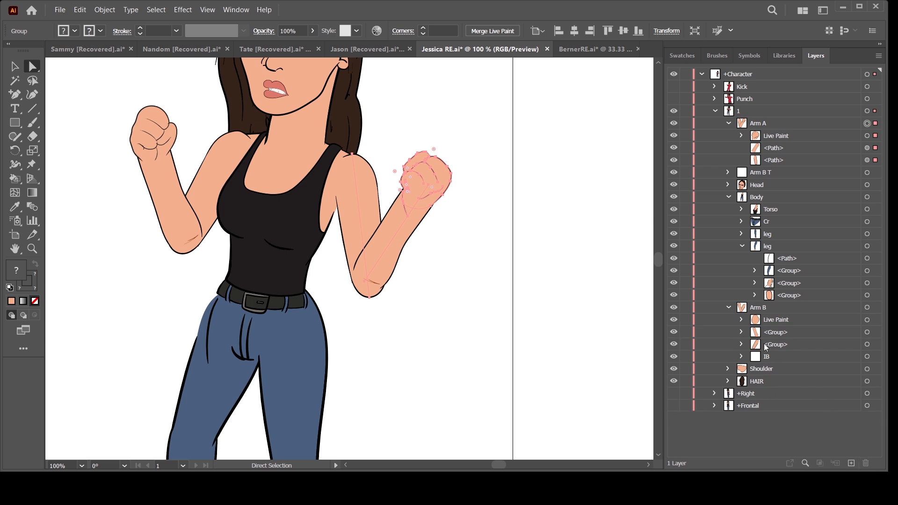
left_click(584, 332)
key("ctrl+minus")
key("ctrl+minus")
key("ctrl+minus")
key("ctrl+minus")
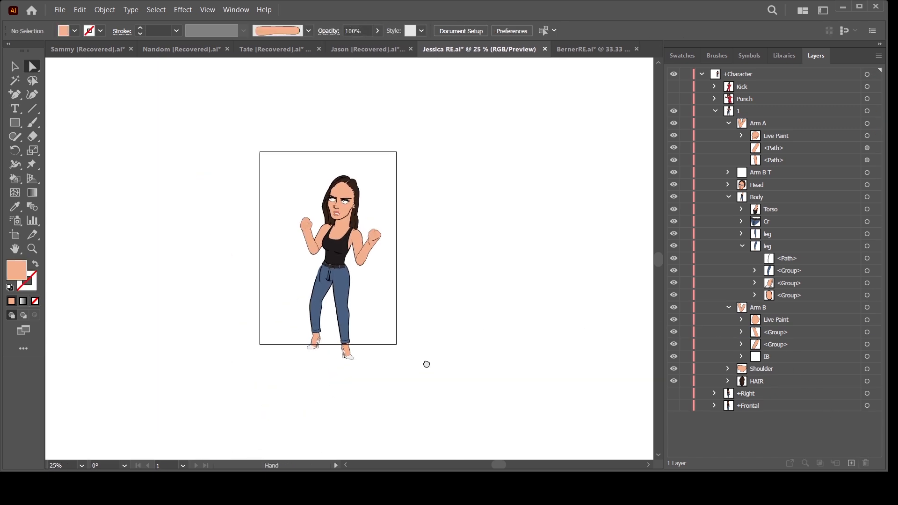
left_click(716, 111)
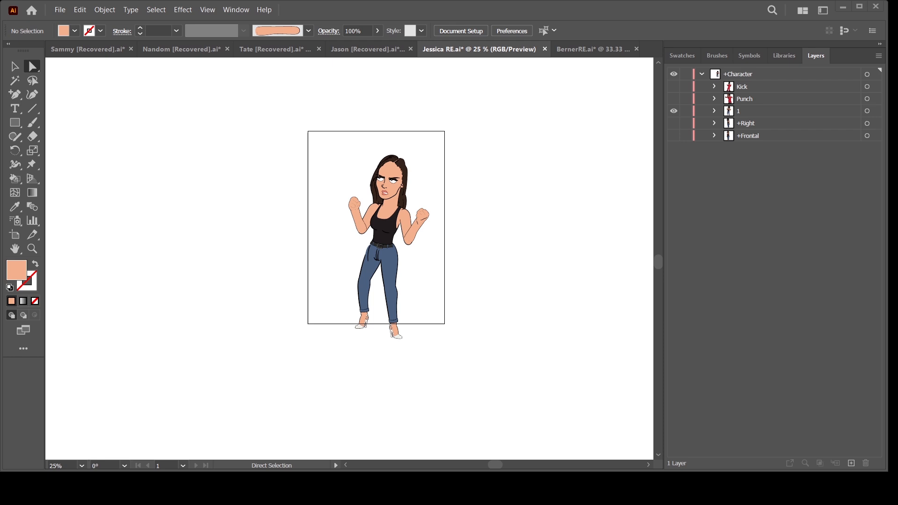
Show the Kick reference group beside the woman, expand it, and switch its visible pose from the first to the second.
key("ctrl+plus")
key("ctrl+plus")
key("ctrl+plus")
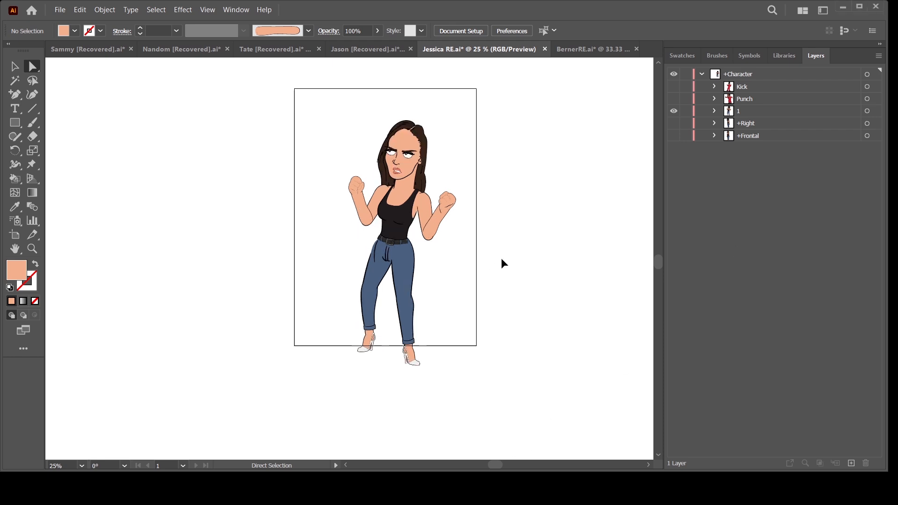
left_click_drag(559, 237, 439, 327)
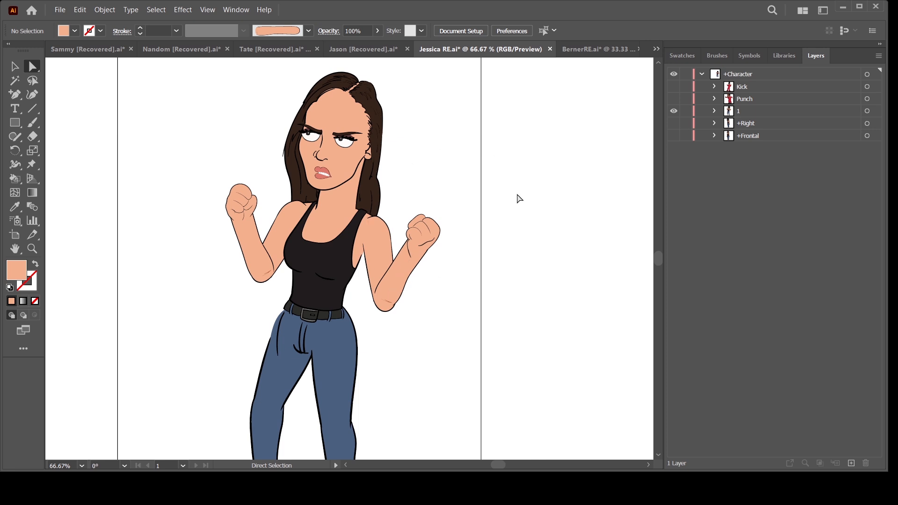
left_click_drag(505, 310, 535, 324)
key("ctrl+plus")
key("ctrl+minus")
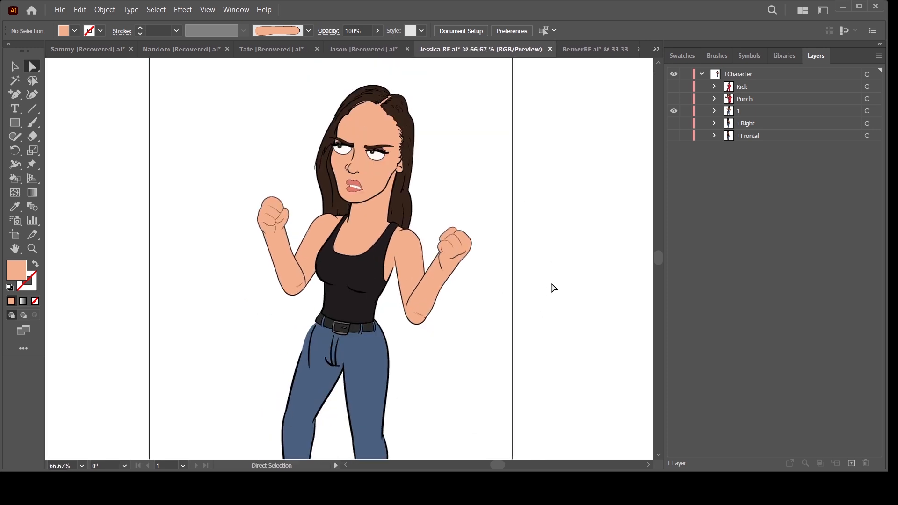
left_click_drag(644, 188, 630, 191)
left_click(674, 87)
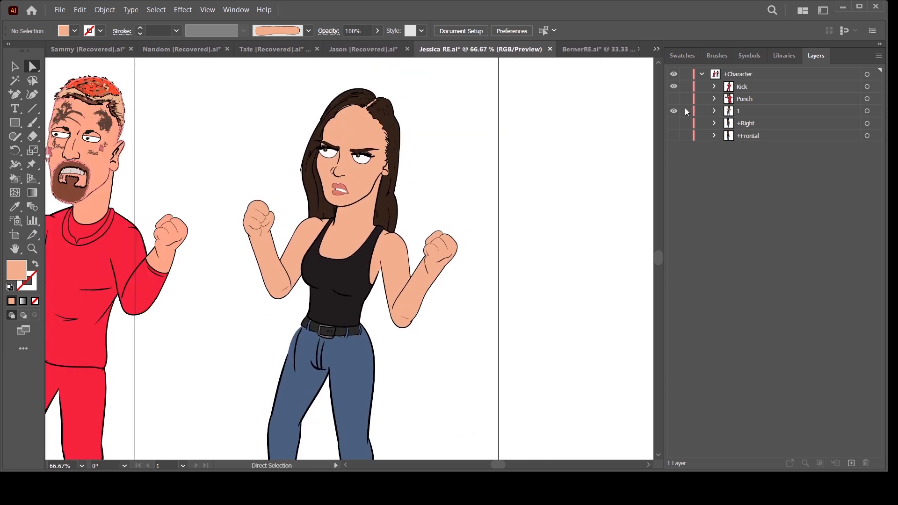
left_click_drag(498, 273, 602, 237)
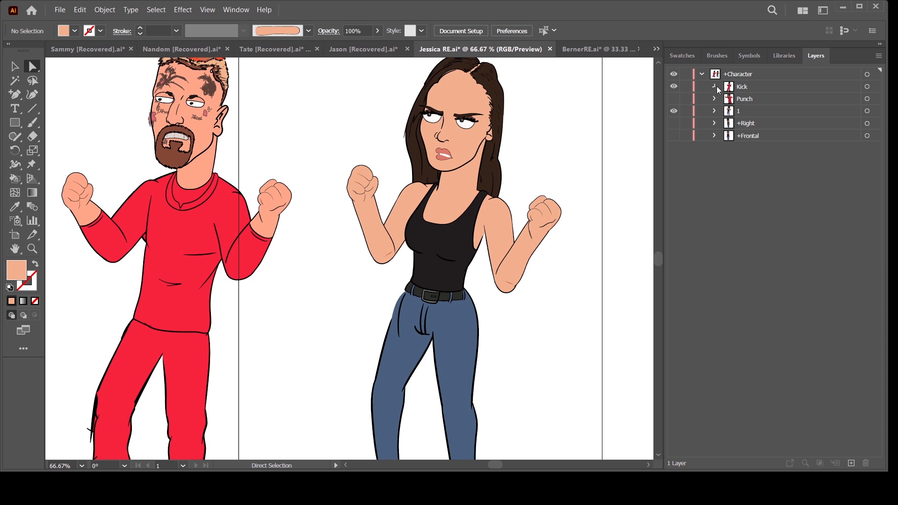
left_click(714, 86)
left_click(728, 98)
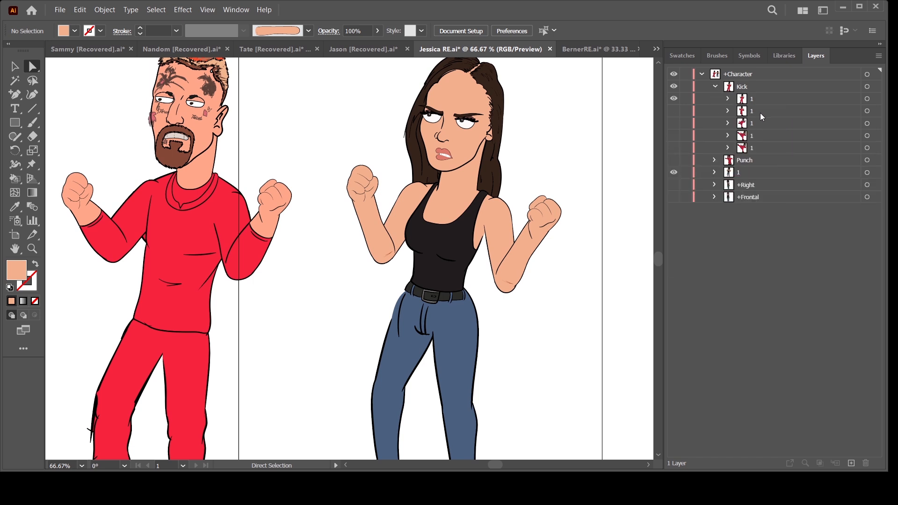
left_click(674, 111)
left_click(673, 99)
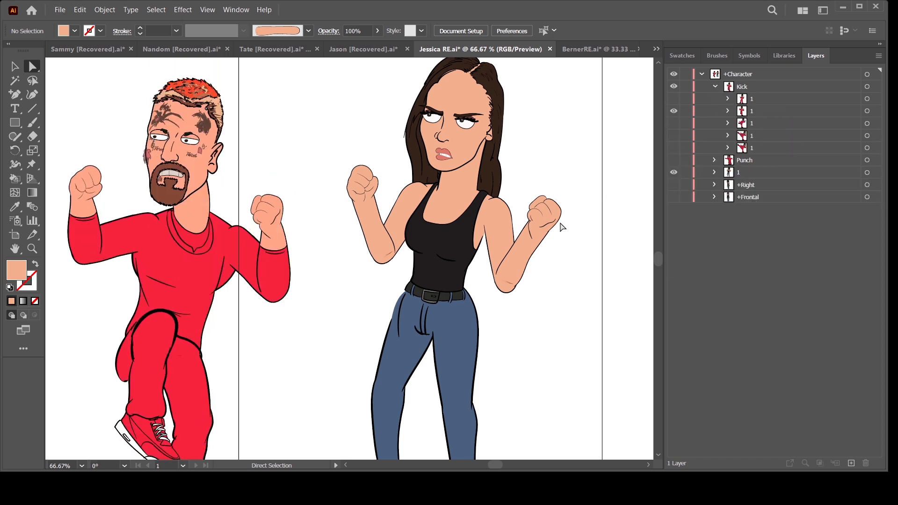
Compare the first and second Kick reference poses by toggling the first pose's visibility.
left_click_drag(511, 358, 501, 302)
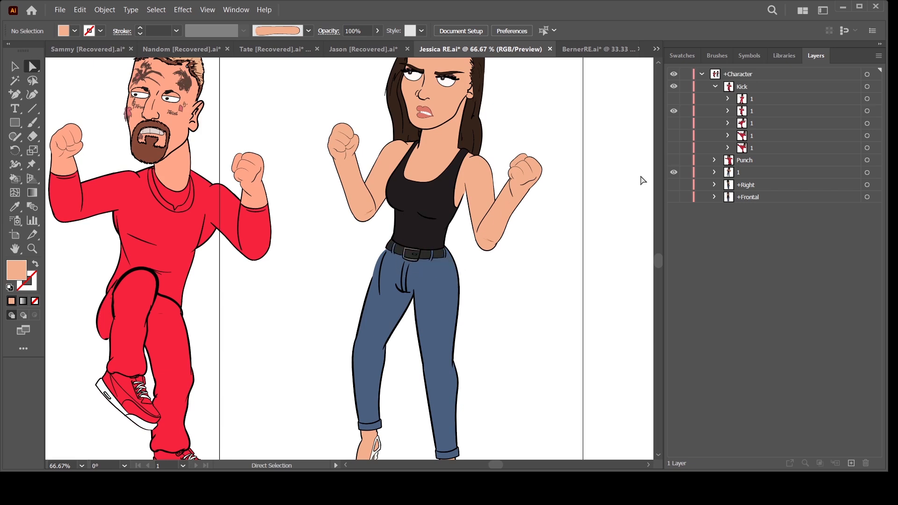
scroll(567, 246, "up", 2)
left_click(673, 99)
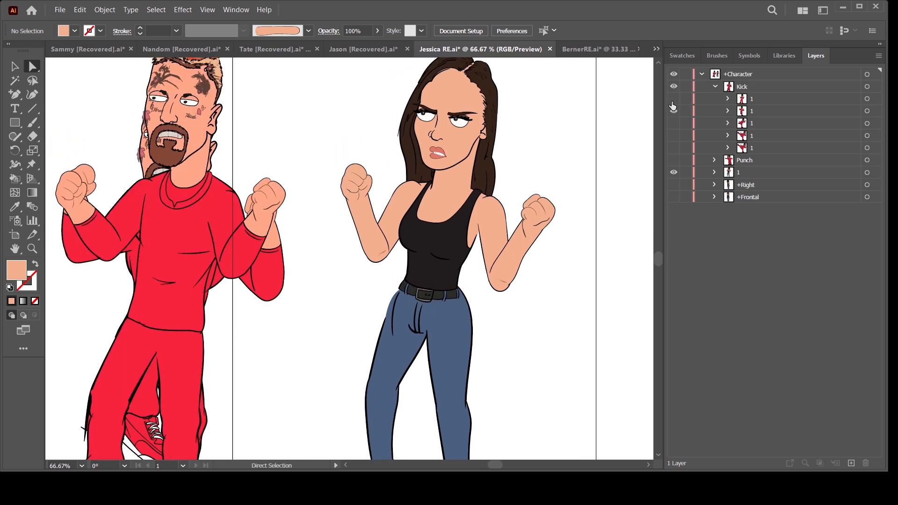
left_click(673, 107)
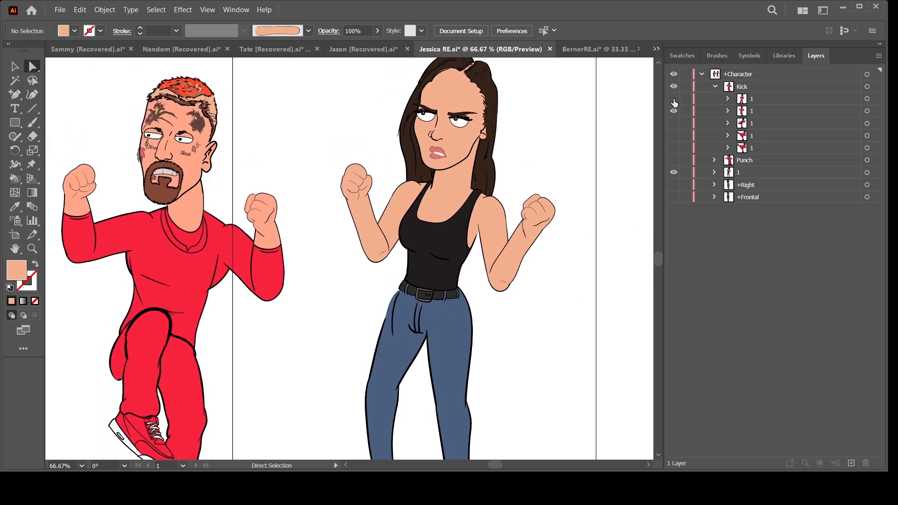
left_click(673, 99)
left_click(673, 99)
scroll(606, 234, "down", 2)
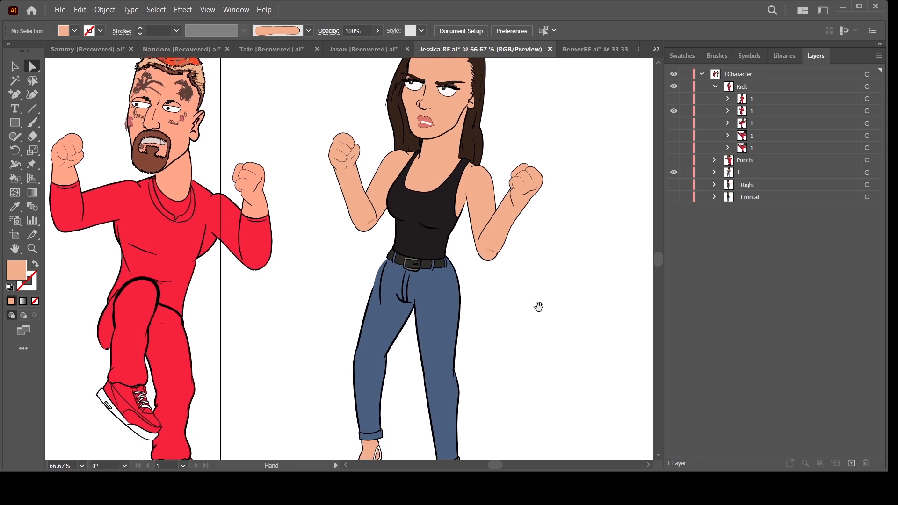
Select the curved black hip line in the woman's leg group, then rotate and move it toward the jeans' outer hip edge.
key("ctrl+=")
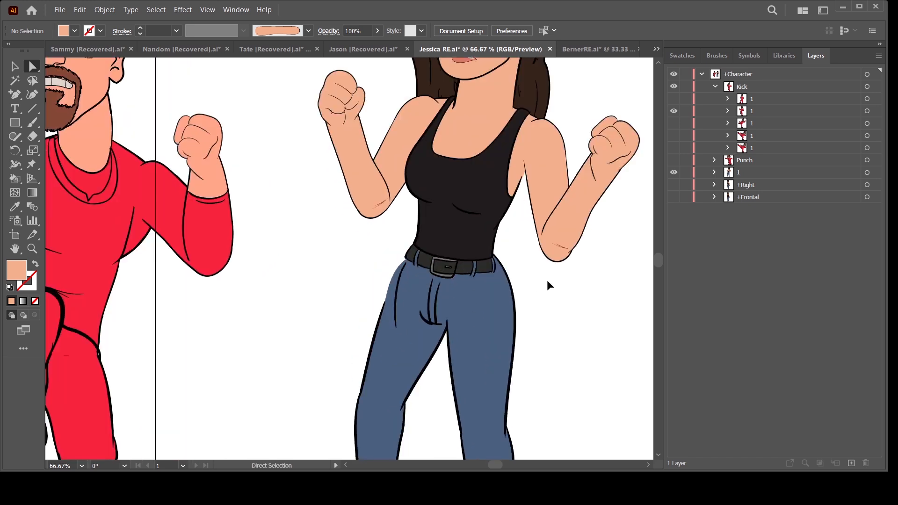
key("ctrl+=")
left_click_drag(575, 349, 459, 306)
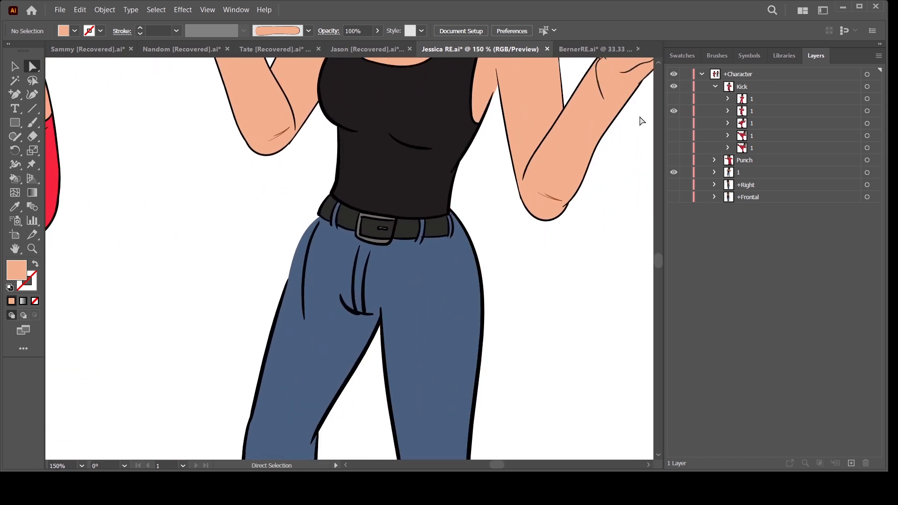
key("ctrl+=")
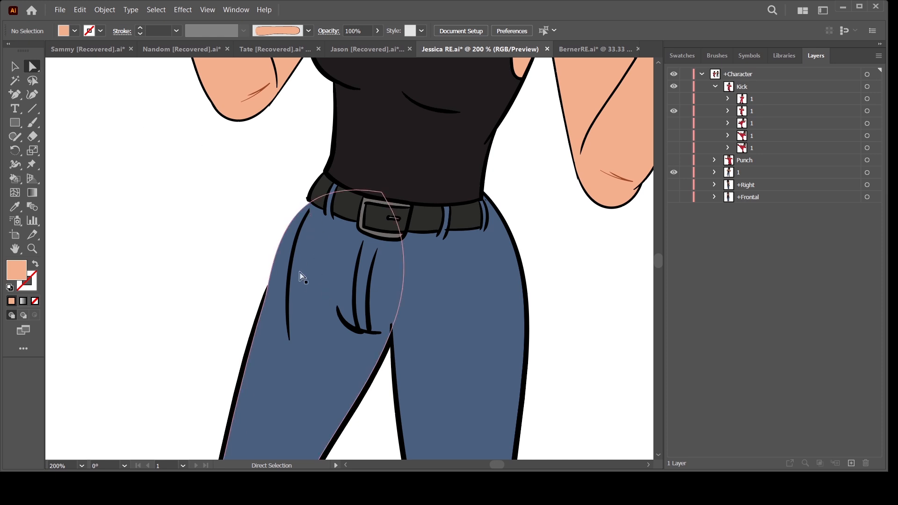
left_click(287, 286)
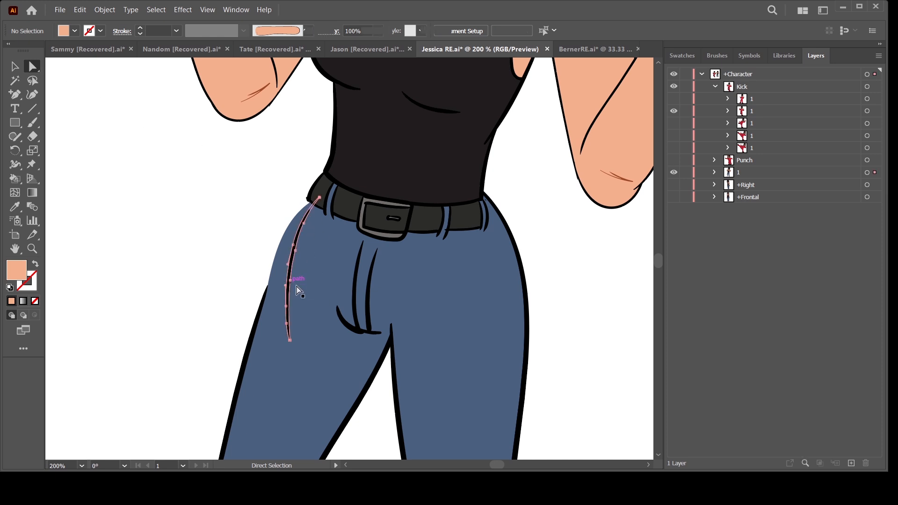
left_click(714, 174)
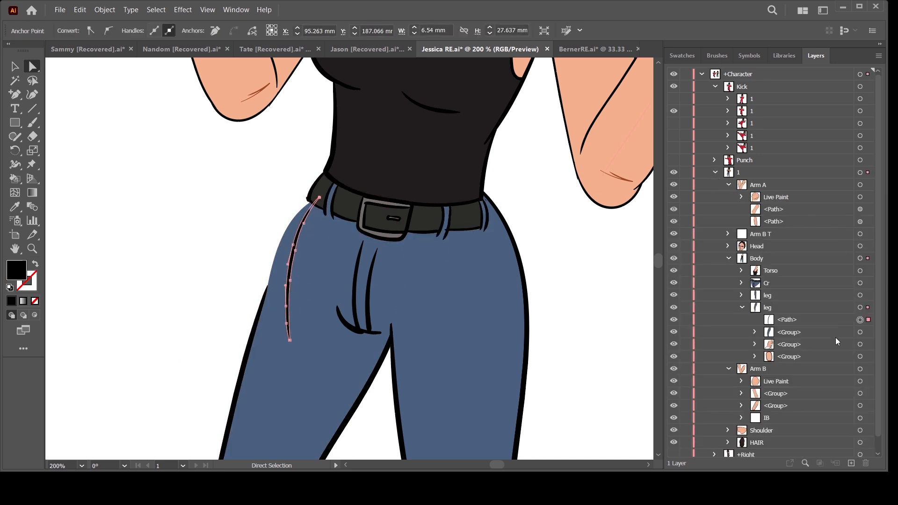
left_click(860, 320)
key("v")
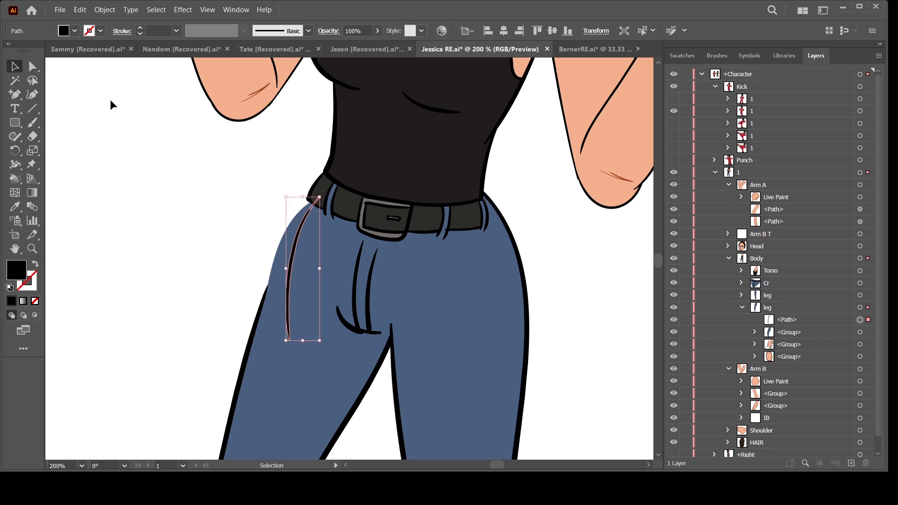
left_click_drag(326, 268, 341, 280)
left_click_drag(297, 253, 284, 228)
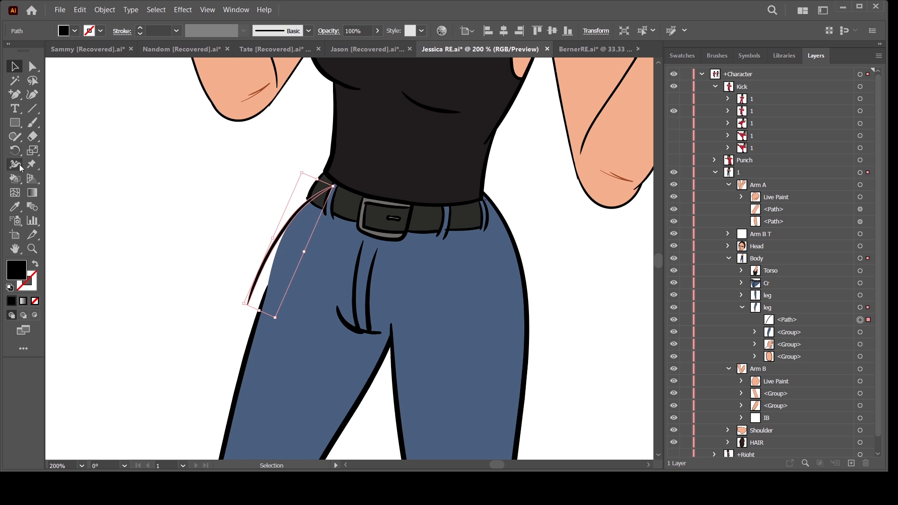
Rotate the hip line about a point at the belt so it follows the outer hip contour, and deselect it.
left_click(14, 150)
left_click(307, 199)
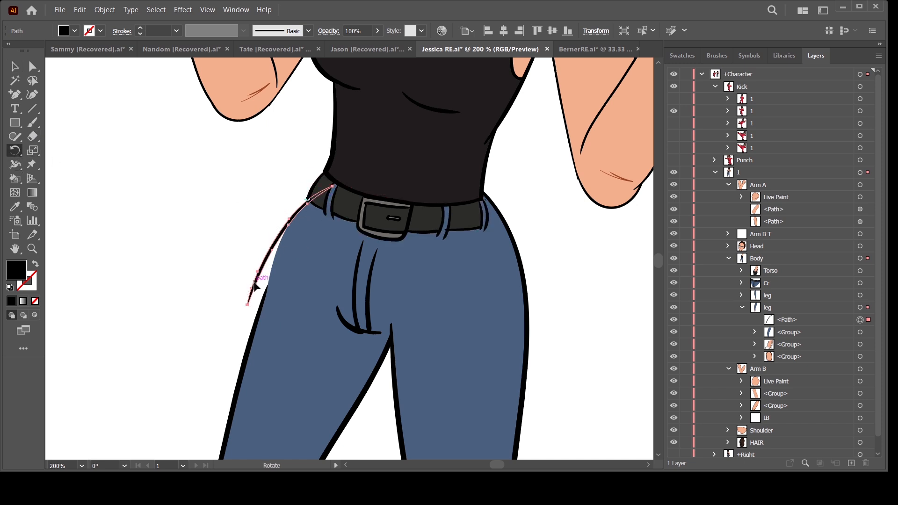
left_click_drag(257, 281, 268, 296)
key("a")
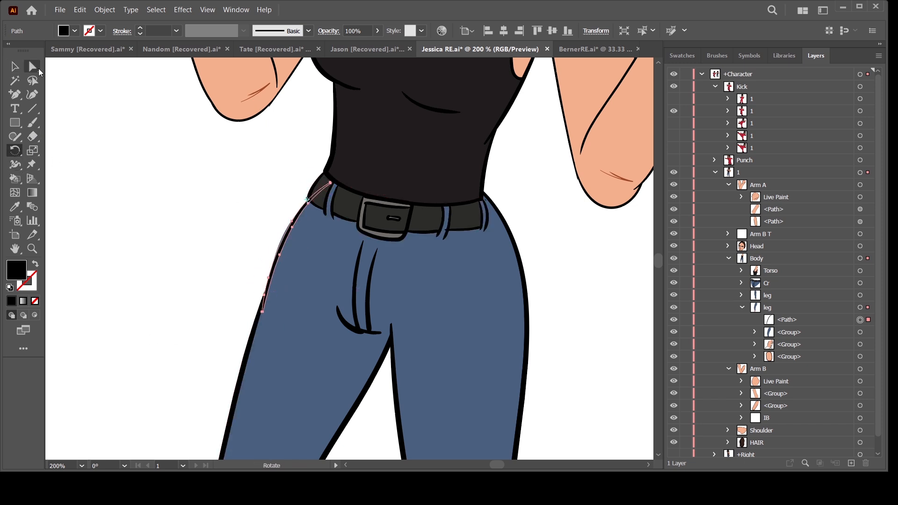
left_click(119, 102)
key("ctrl+minus")
key("ctrl+minus")
key("ctrl+minus")
key("ctrl+minus")
left_click_drag(457, 365, 450, 325)
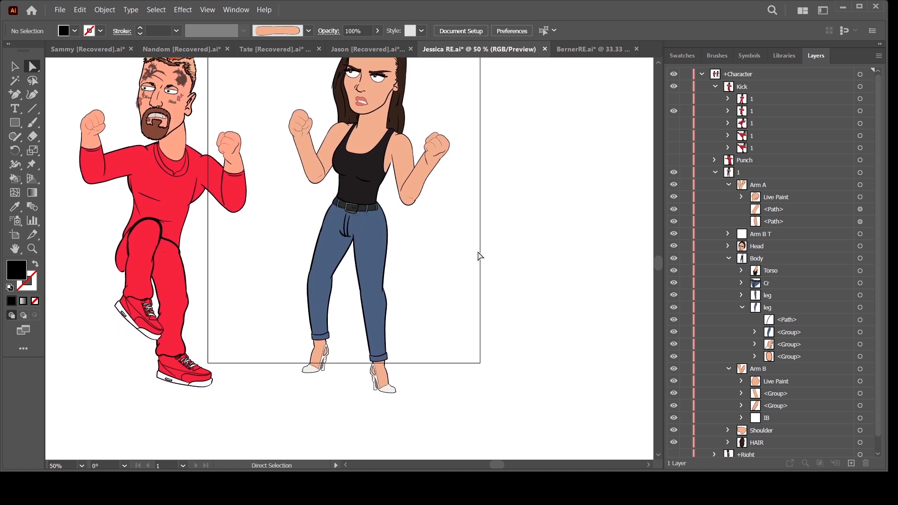
Compare the woman's full figure, from head to heels, with the Kick reference pose beside her.
key("ctrl+plus")
key("ctrl+plus")
key("ctrl+plus")
key("ctrl+plus")
key("ctrl+minus")
key("ctrl+minus")
key("ctrl+minus")
key("ctrl+minus")
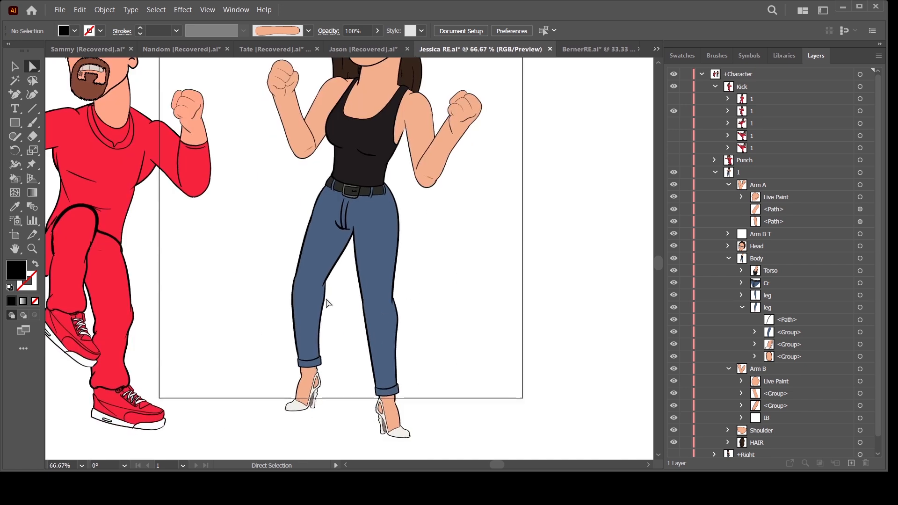
left_click_drag(438, 229, 471, 243)
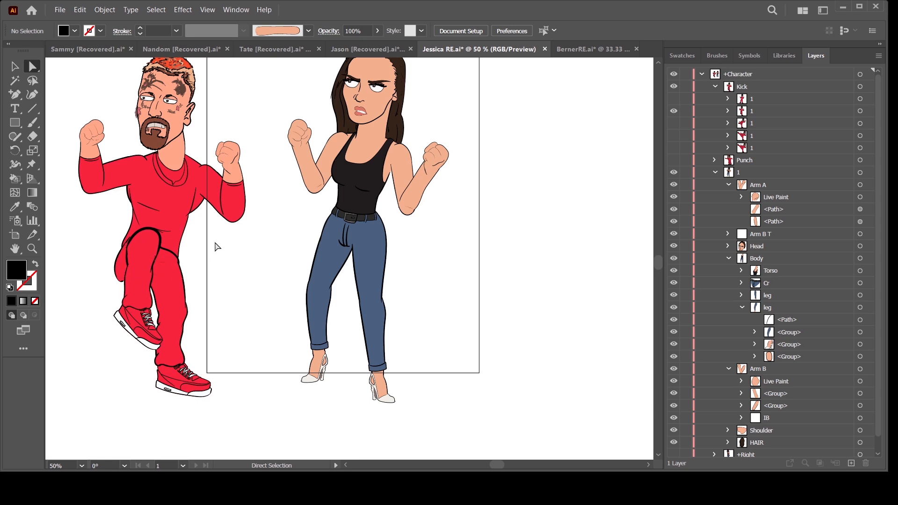
left_click_drag(459, 254, 463, 264)
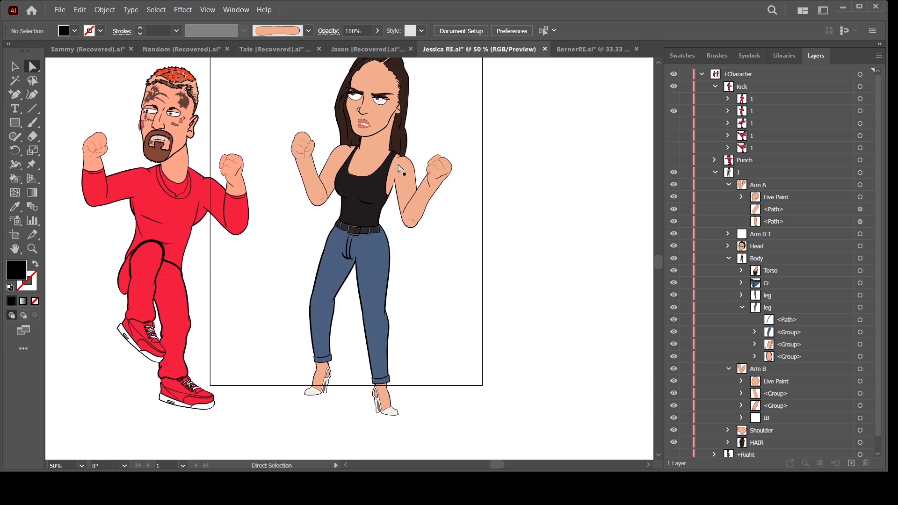
scroll(470, 217, "up", 2)
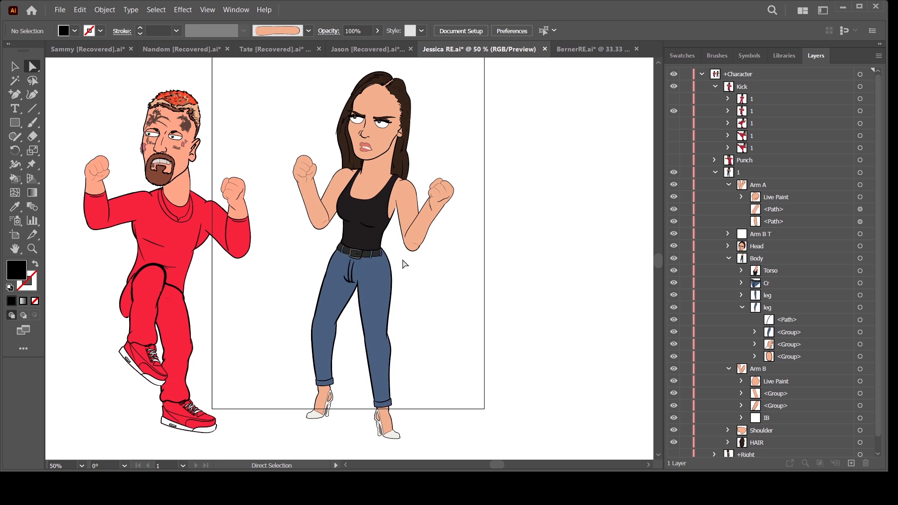
scroll(501, 261, "down", 3)
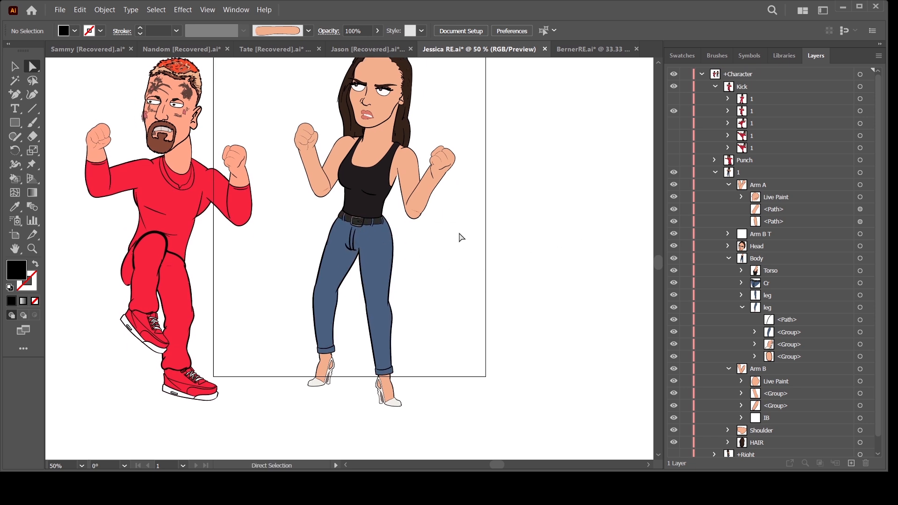
Collapse the woman's pose group 1, duplicate it, and hide the upper of the two groups to keep one version.
left_click(727, 184)
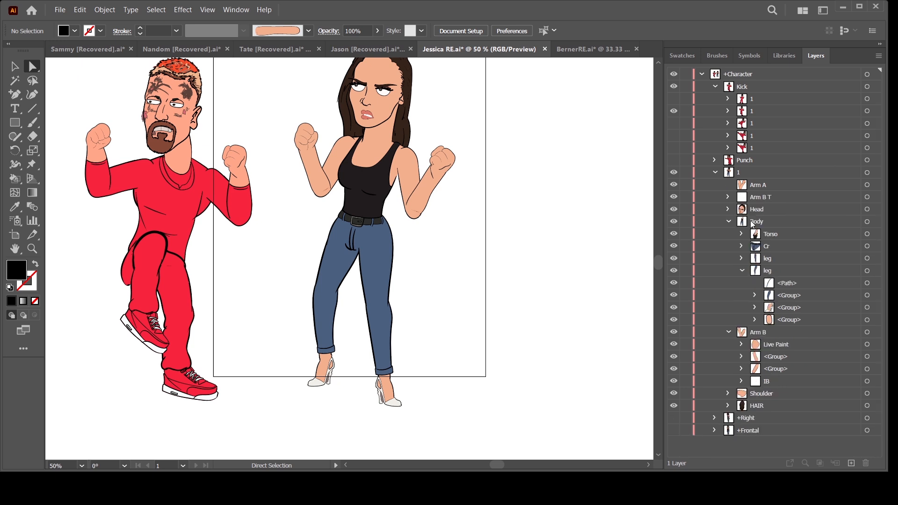
left_click(728, 221)
left_click_drag(738, 174, 741, 184)
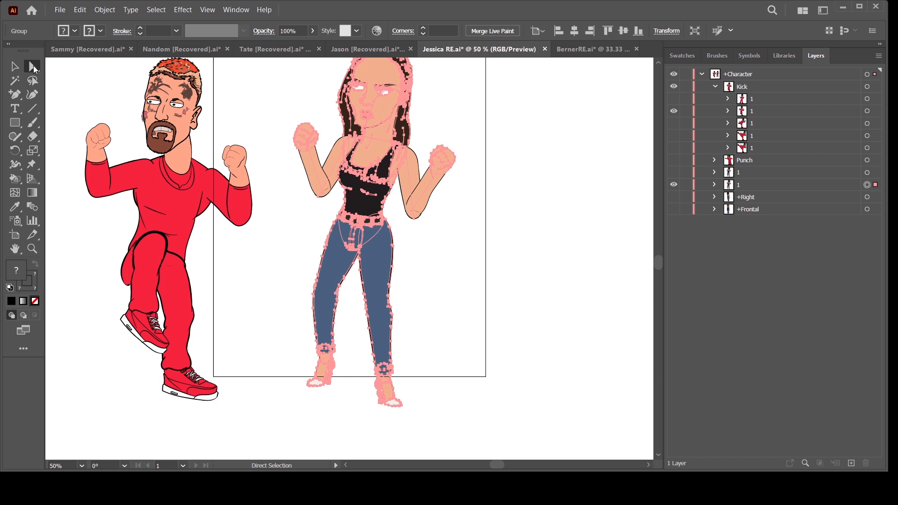
left_click(578, 230)
Select every part of the visible pose group 1 except the two legs and move them slightly down to lower the body.
left_click(714, 184)
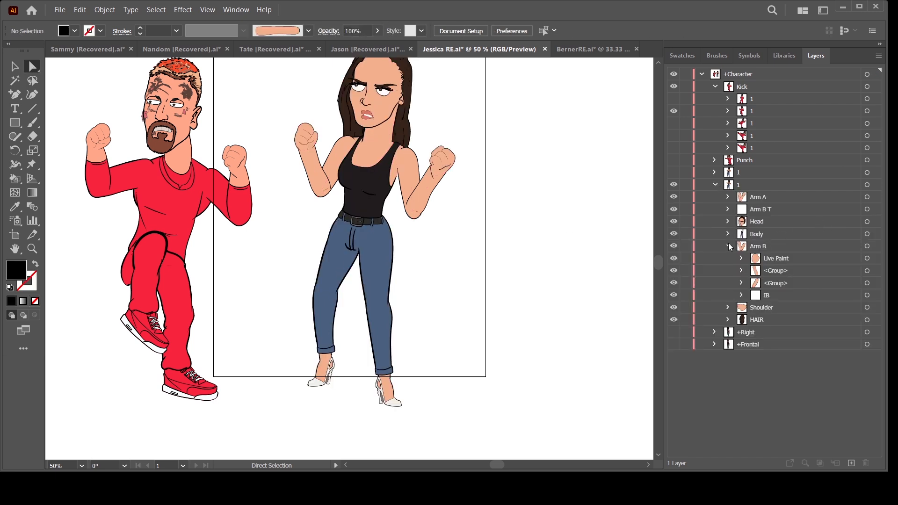
left_click(866, 196)
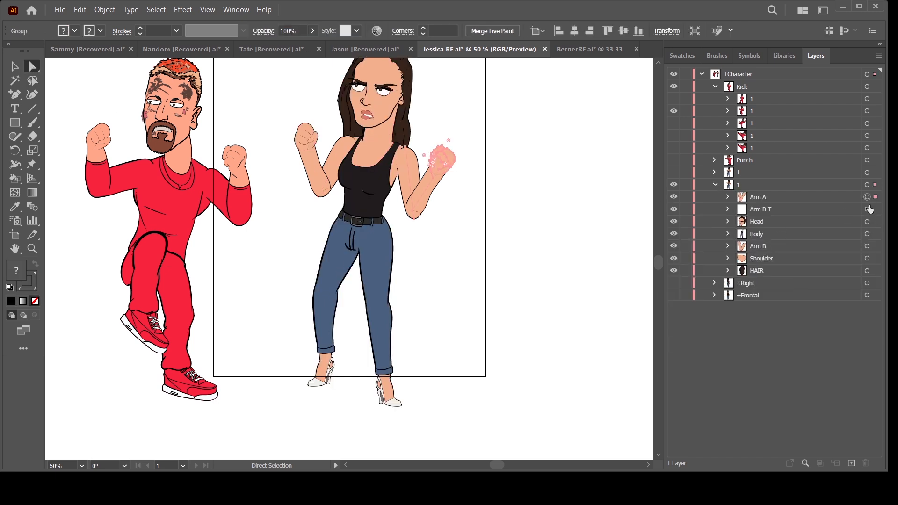
left_click(866, 184)
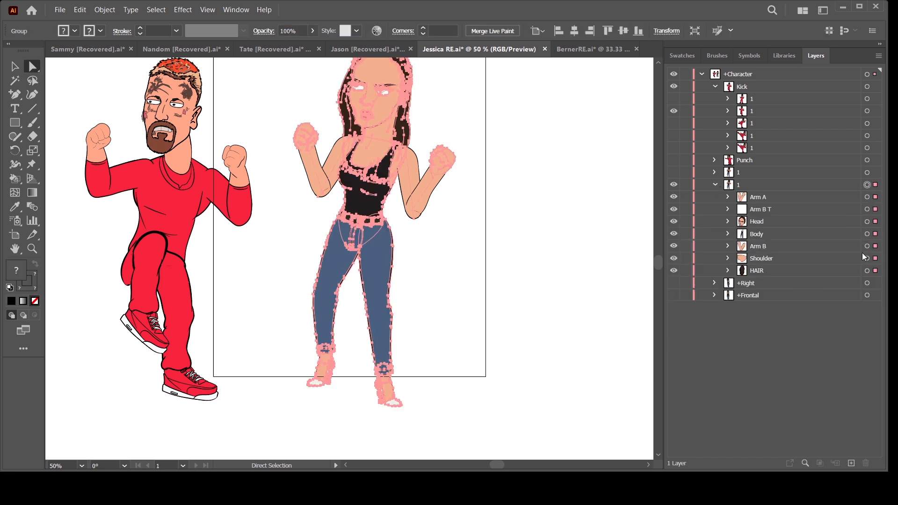
left_click(727, 234)
left_click(742, 283)
left_click(742, 283)
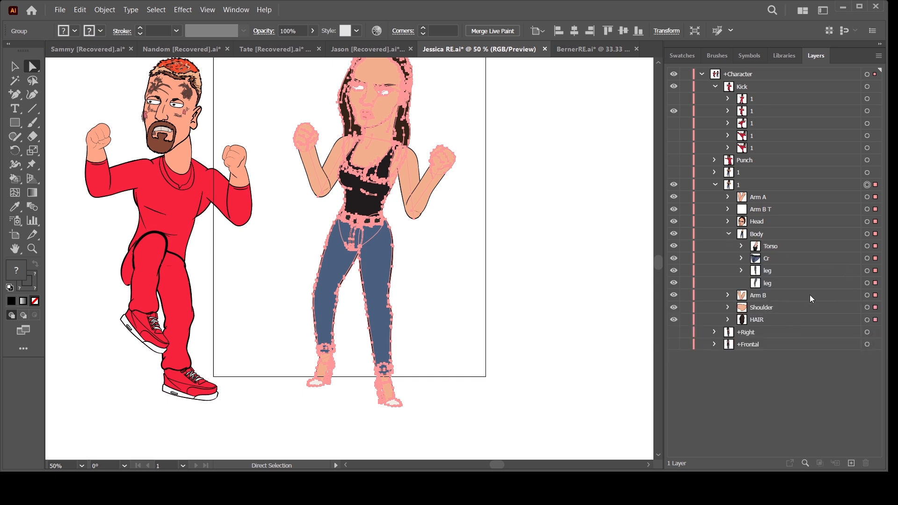
left_click(875, 282, "shift")
left_click(875, 271, "shift")
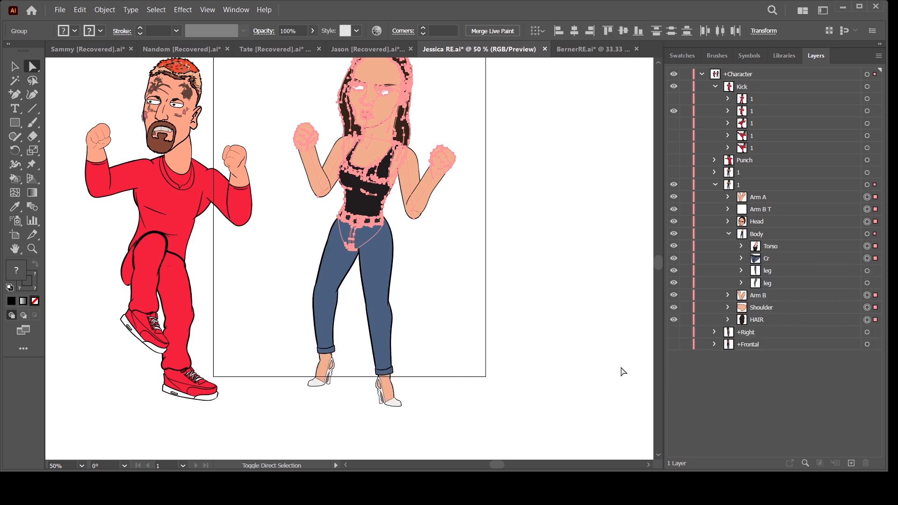
key("v")
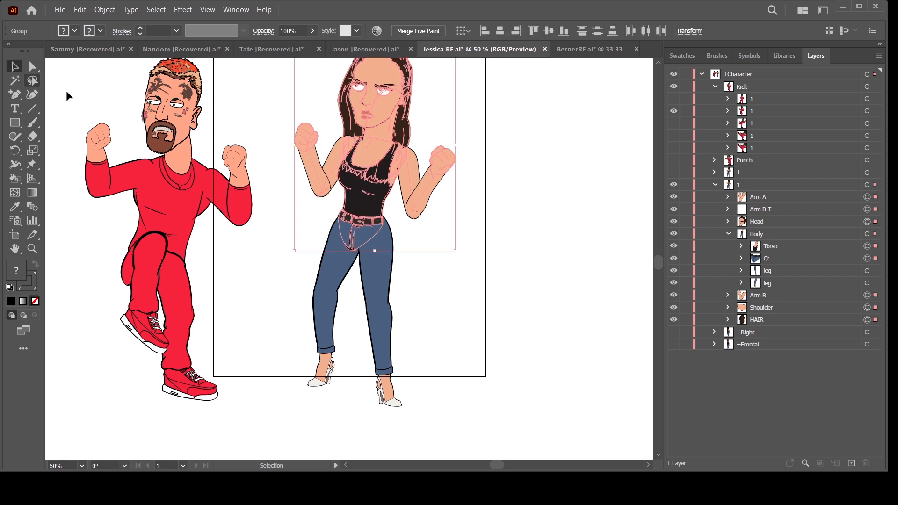
left_click_drag(385, 184, 383, 204)
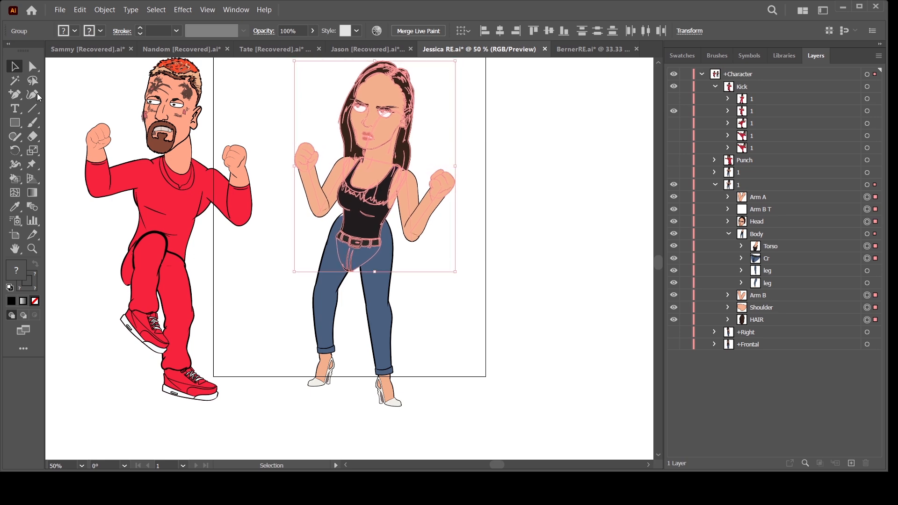
Puppet Warp the jeans of the leg farther from the reference figure, pinning cuff and knee and pulling the hip down to the belt.
key("a")
scroll(486, 275, "down", 3)
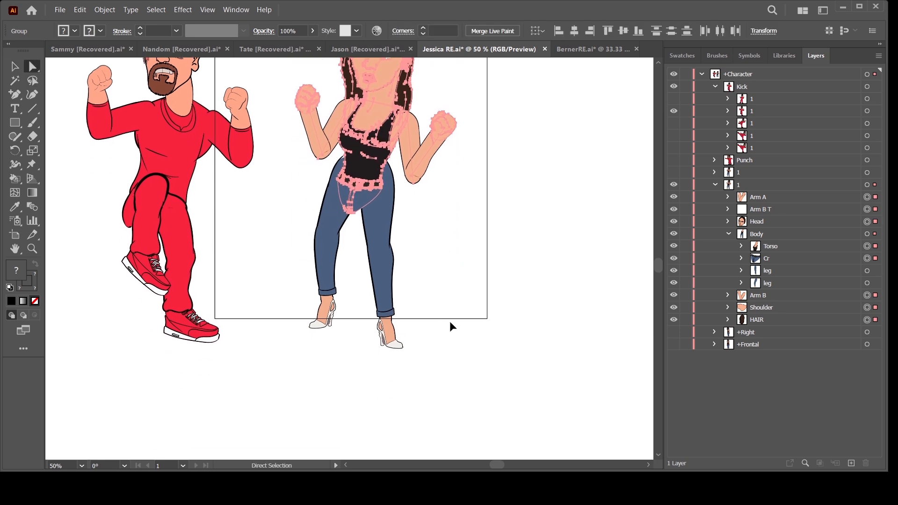
key("ctrl+plus")
left_click_drag(457, 265, 503, 180)
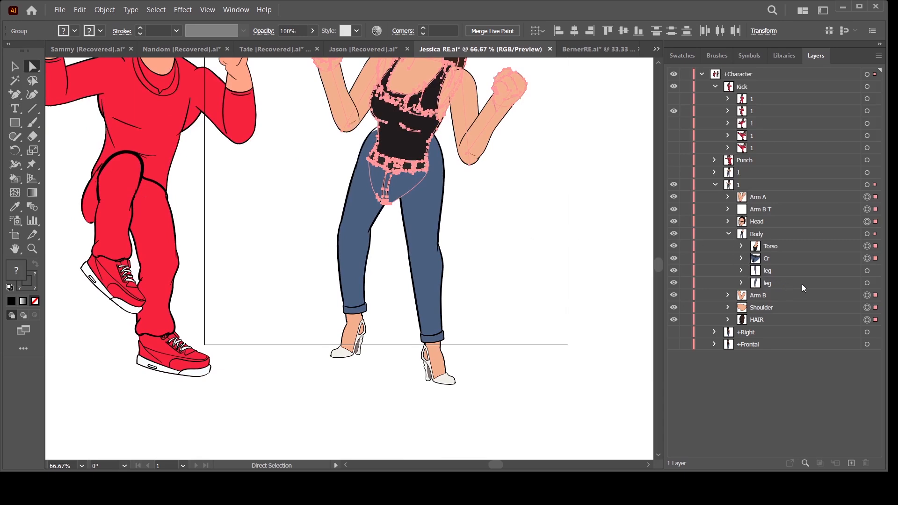
left_click(867, 271)
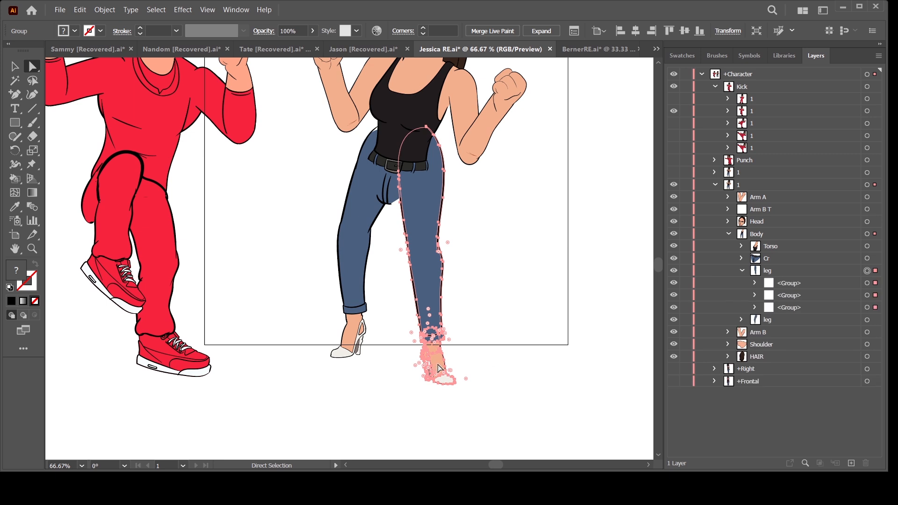
left_click_drag(528, 380, 525, 338)
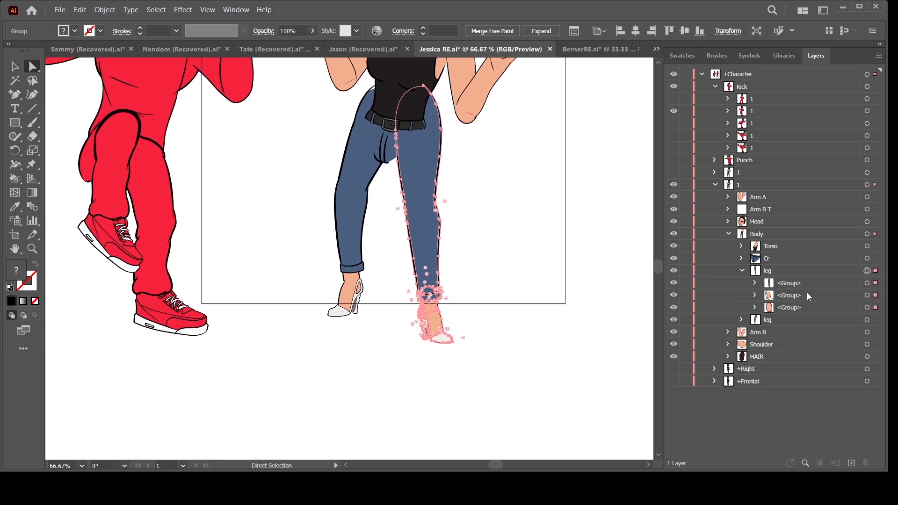
left_click(867, 284)
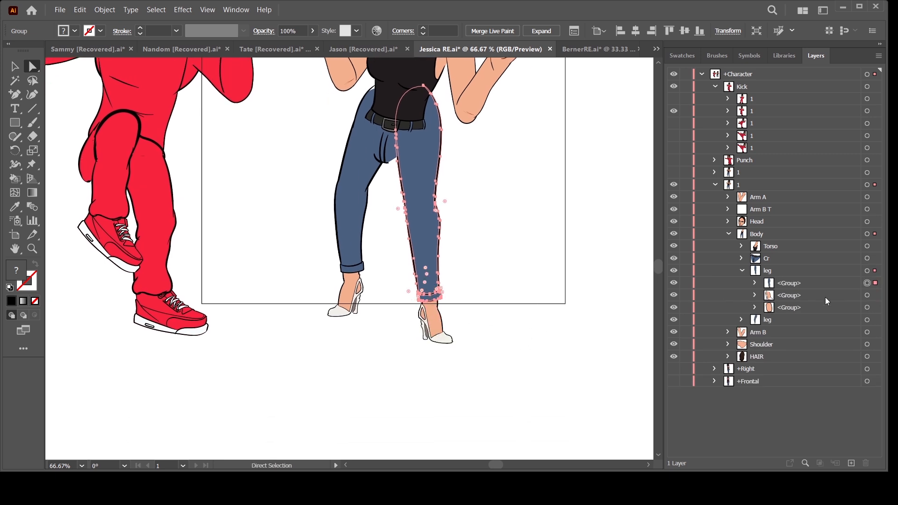
left_click(35, 171)
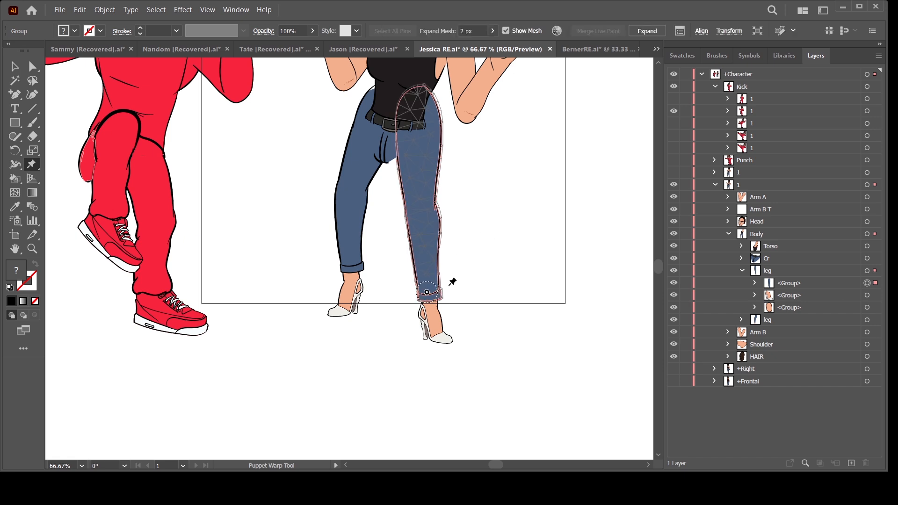
left_click(422, 207)
left_click_drag(421, 83, 404, 128)
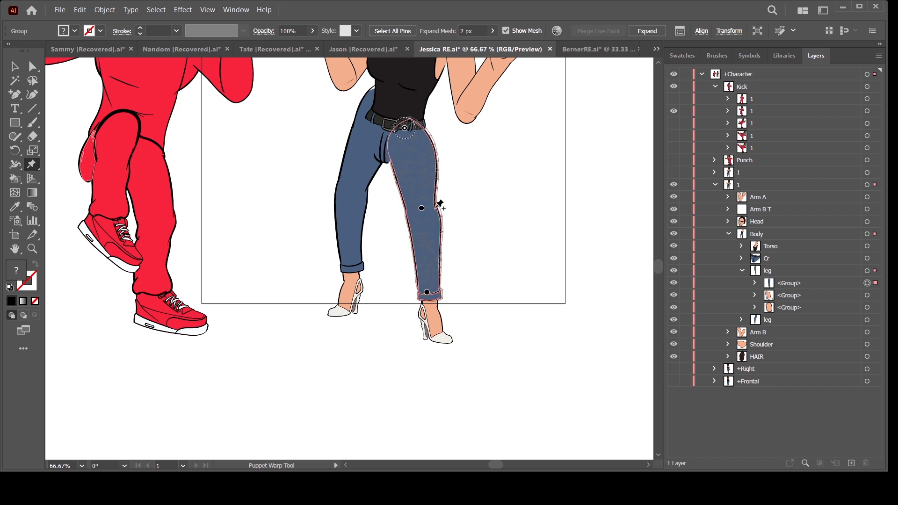
Bend the warped jeans' knee slightly outward, refine the shin and thigh with added pins, and deselect the leg.
left_click_drag(421, 208, 430, 210)
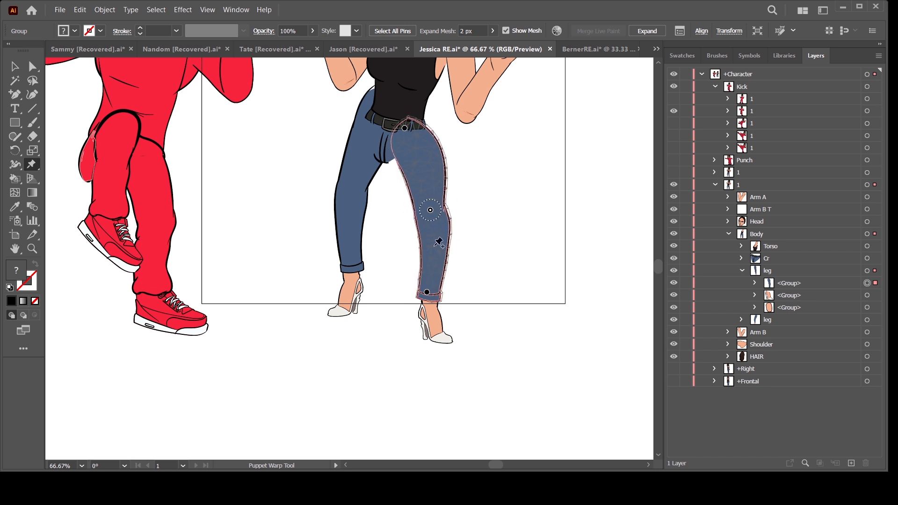
left_click_drag(436, 246, 430, 248)
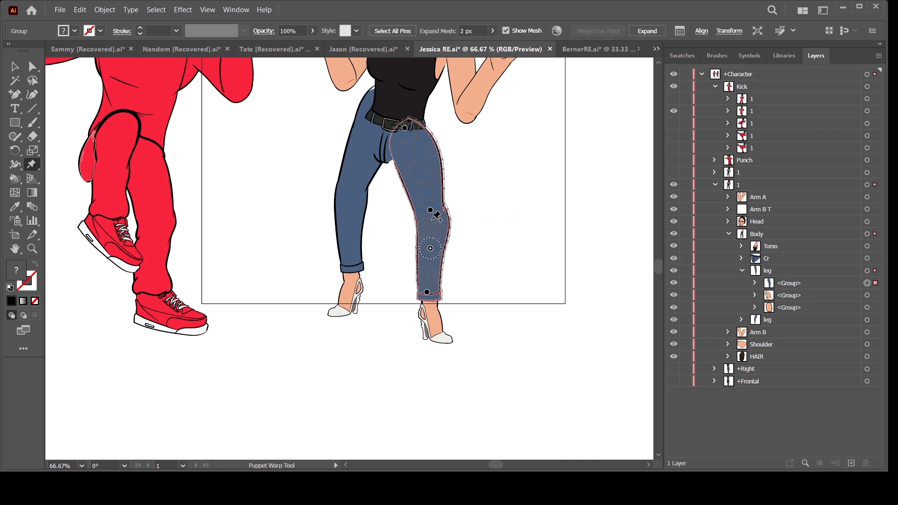
left_click(422, 168)
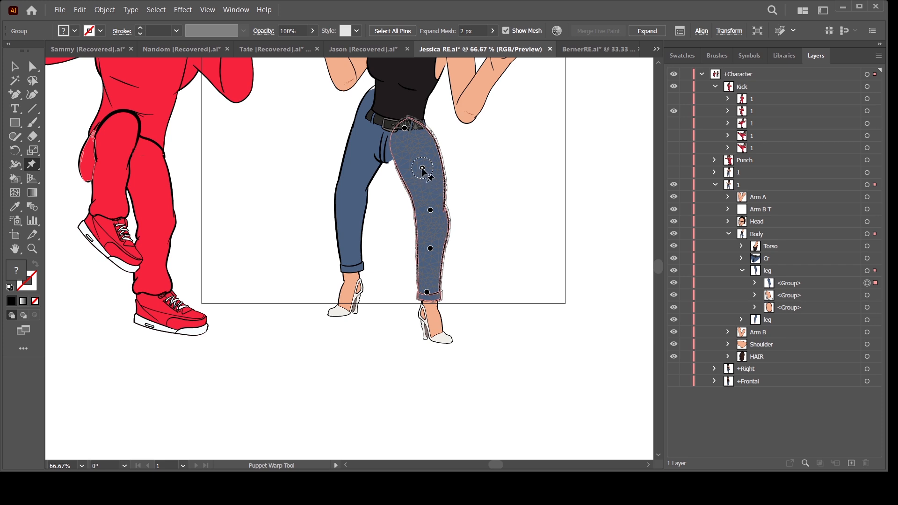
left_click_drag(422, 168, 417, 170)
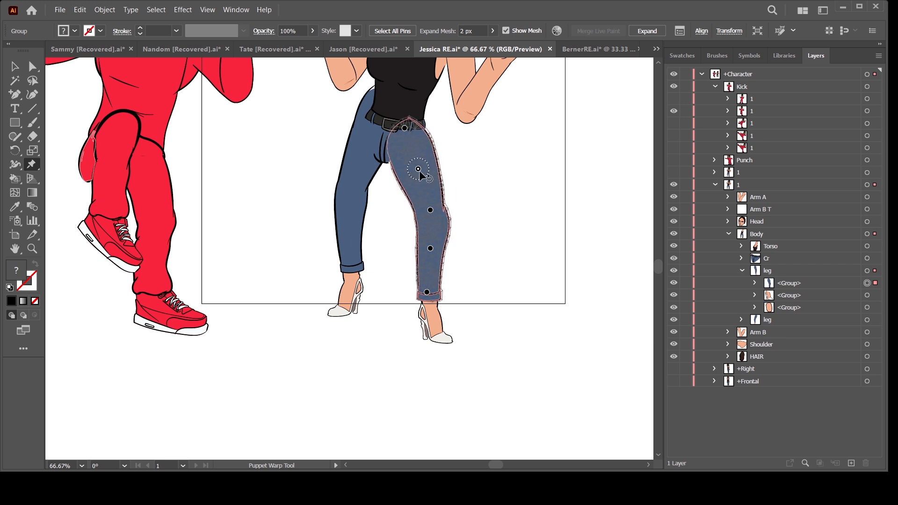
left_click(33, 66)
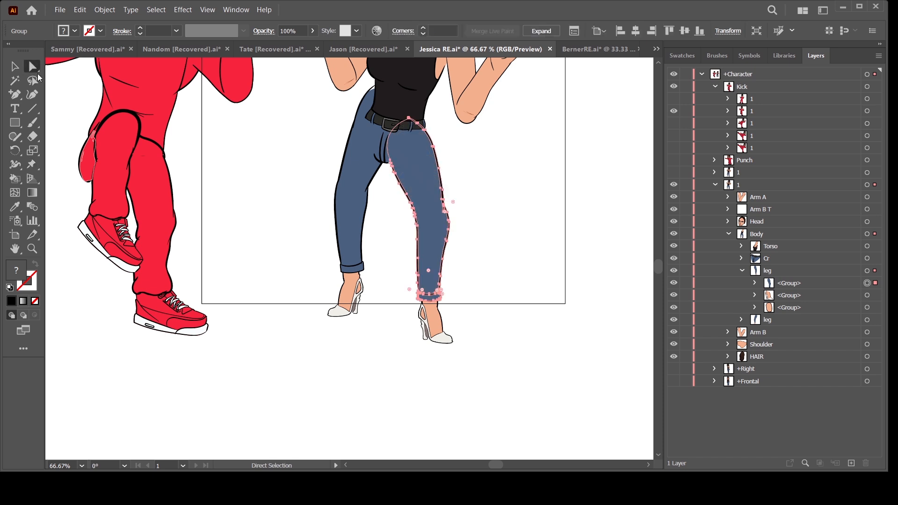
left_click(541, 237)
Select the leg group nearer the reference figure and flip it horizontally so its foot faces the other leg.
key("ctrl+minus")
left_click_drag(512, 289, 497, 349)
key("ctrl+plus")
left_click_drag(496, 270, 507, 245)
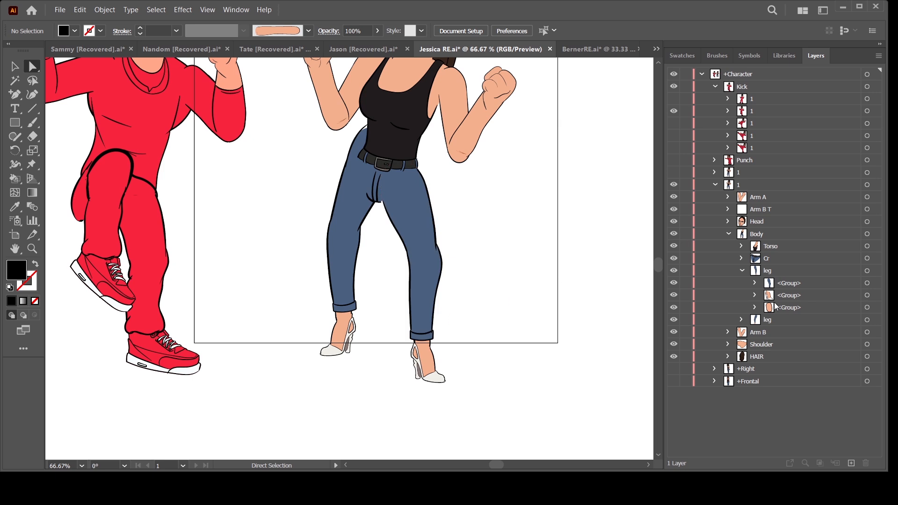
left_click(743, 271)
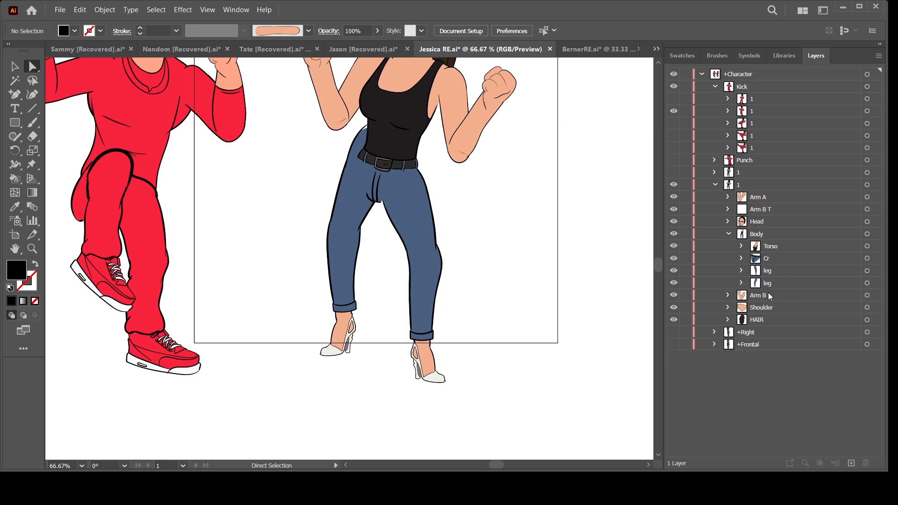
left_click(867, 283)
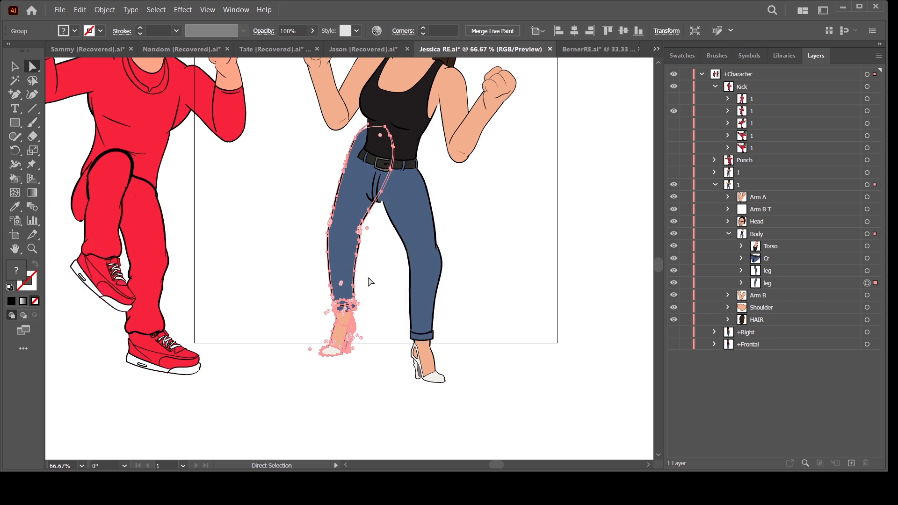
left_click(765, 286)
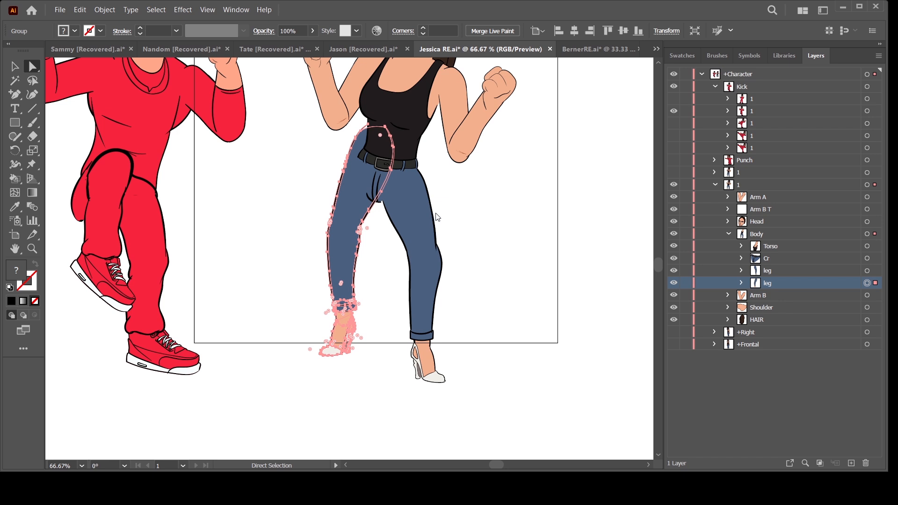
key("ctrl+d")
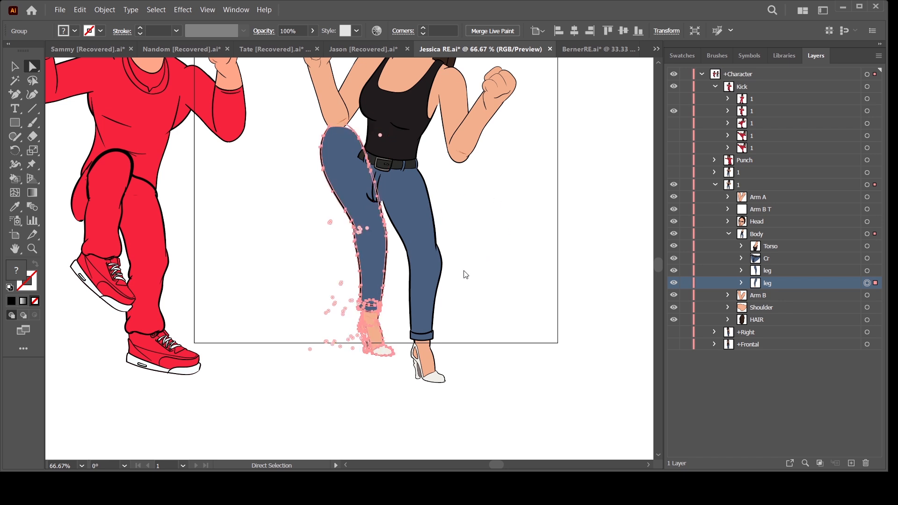
Raise the flipped leg off the ground and move its group out of Body to the top of the pose group, above Arm A.
left_click_drag(379, 291, 389, 247)
left_click_drag(443, 271, 444, 271)
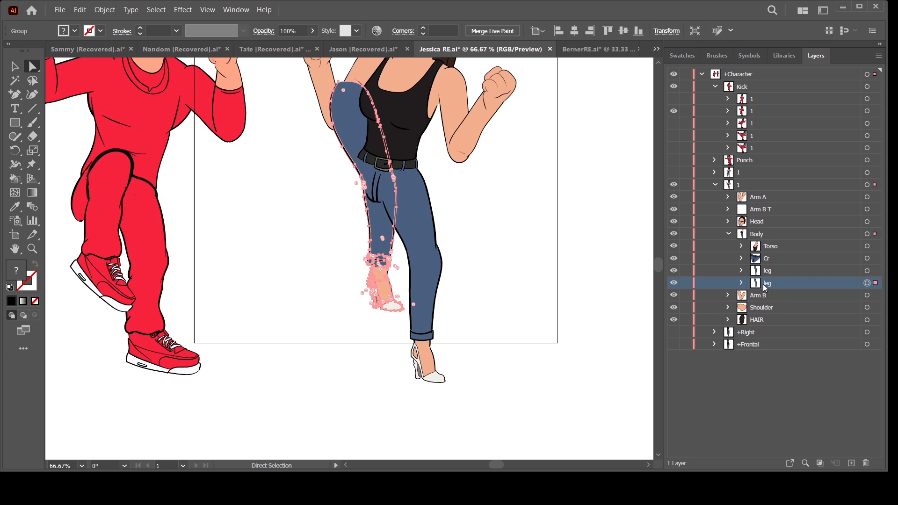
left_click_drag(763, 284, 762, 192)
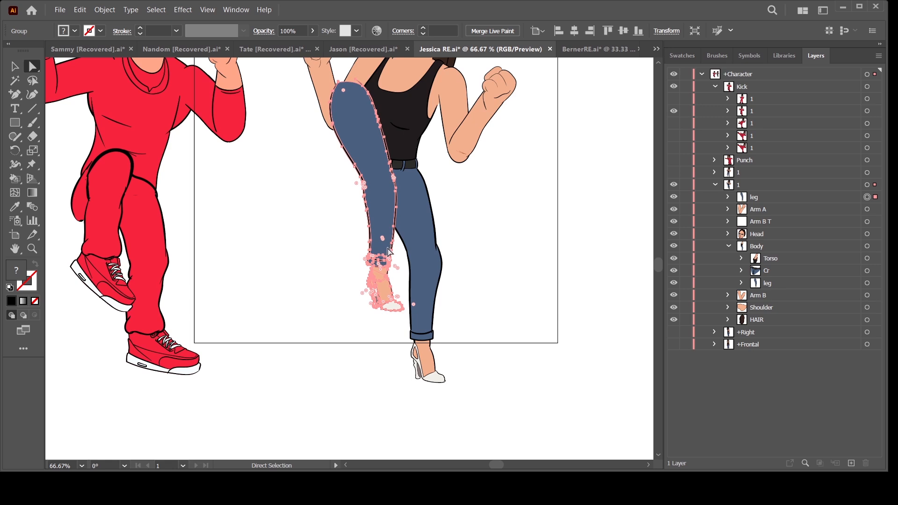
left_click_drag(384, 248, 379, 240)
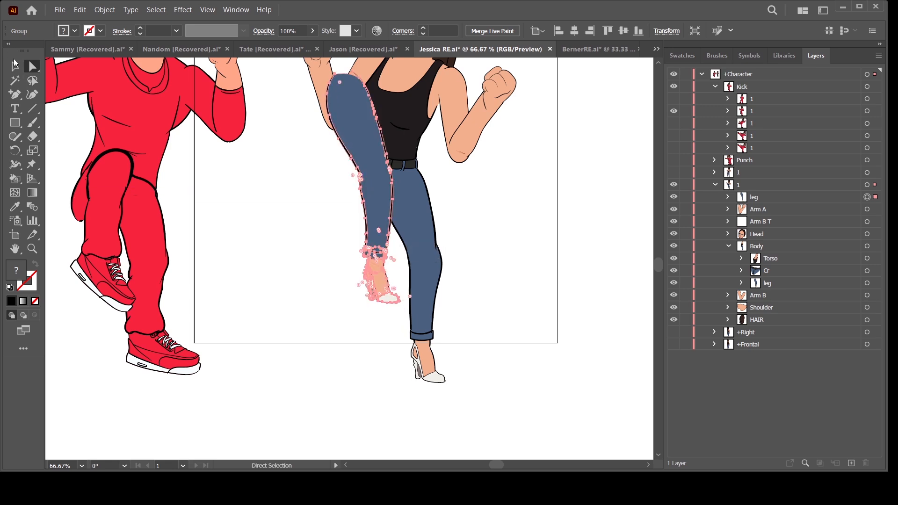
Rotate the woman's raised leg slightly clockwise with the Selection tool, swinging its foot away from the standing leg.
left_click(15, 65)
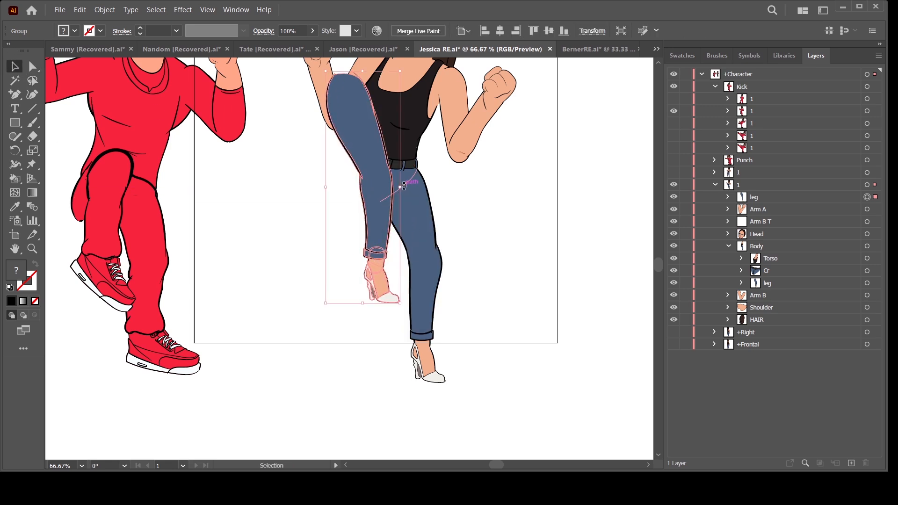
left_click_drag(404, 187, 437, 196)
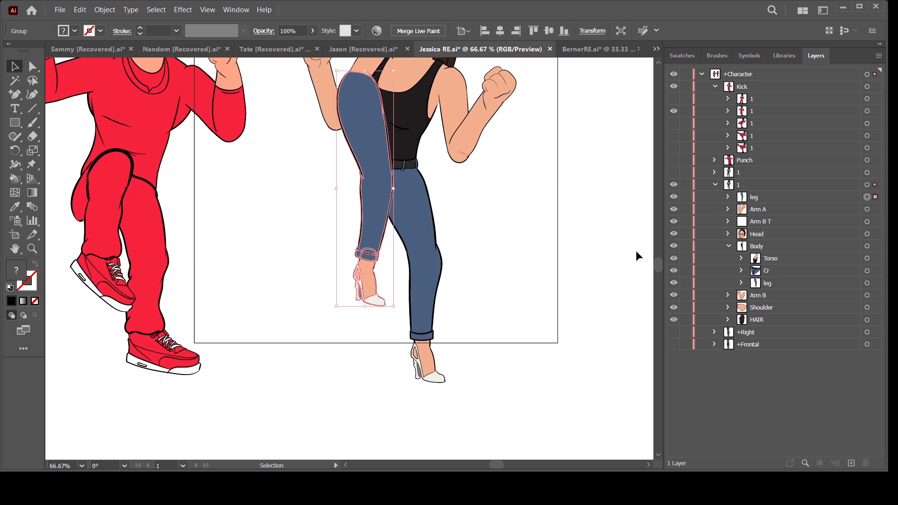
Rotate the raised leg's foot and shoe group slightly clockwise and shift it back under the trouser cuff.
key("ctrl+equal")
key("ctrl+equal")
key("ctrl+equal")
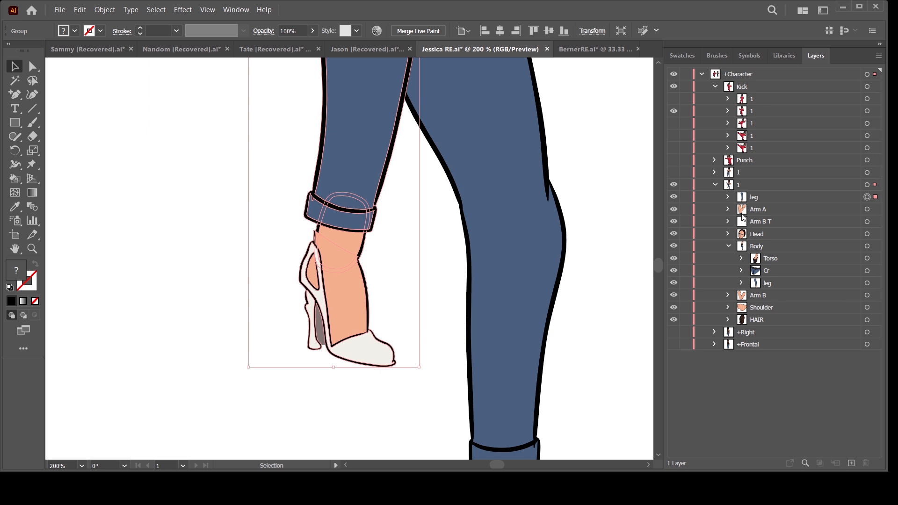
left_click(728, 198)
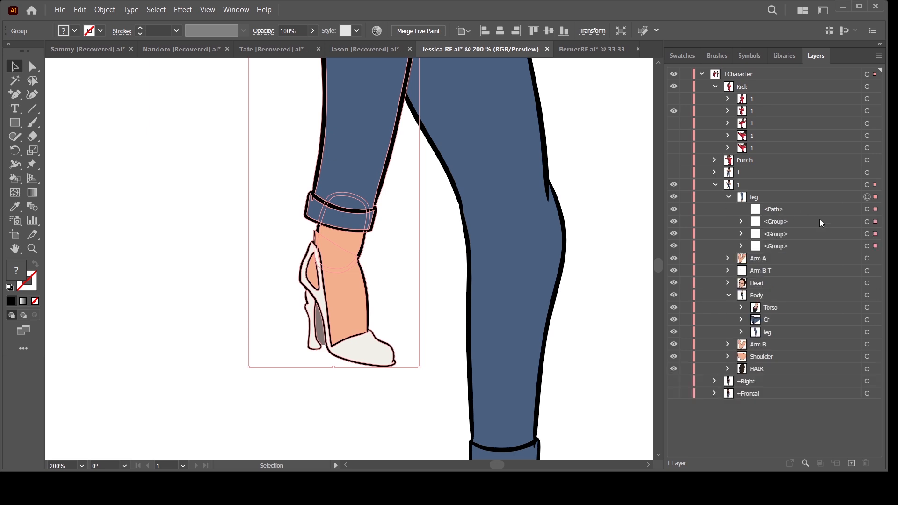
left_click(868, 234)
left_click_drag(406, 301, 388, 312)
left_click_drag(338, 304, 329, 302)
left_click(599, 245)
key("ctrl+minus")
key("ctrl+minus")
key("ctrl+minus")
key("ctrl+minus")
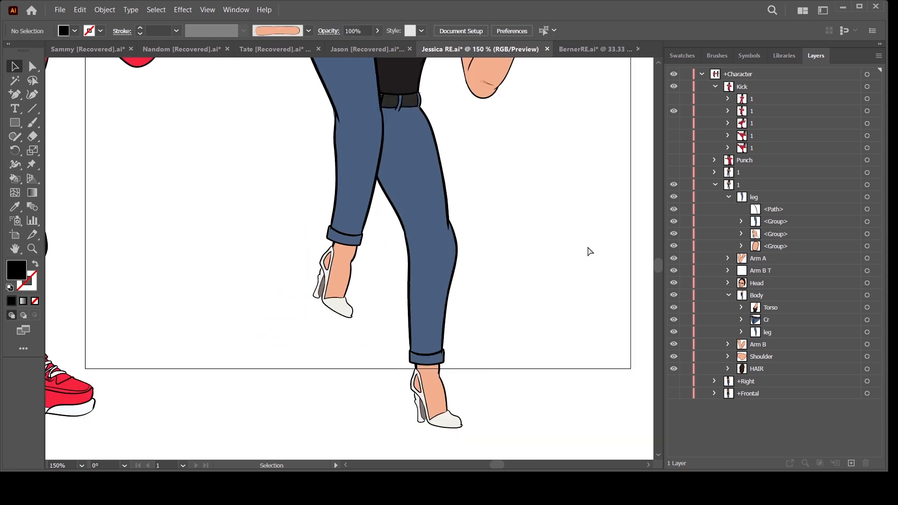
Move the woman's whole raised leg a short distance toward her standing leg and deselect it.
left_click_drag(490, 233, 501, 291)
key("ctrl+plus")
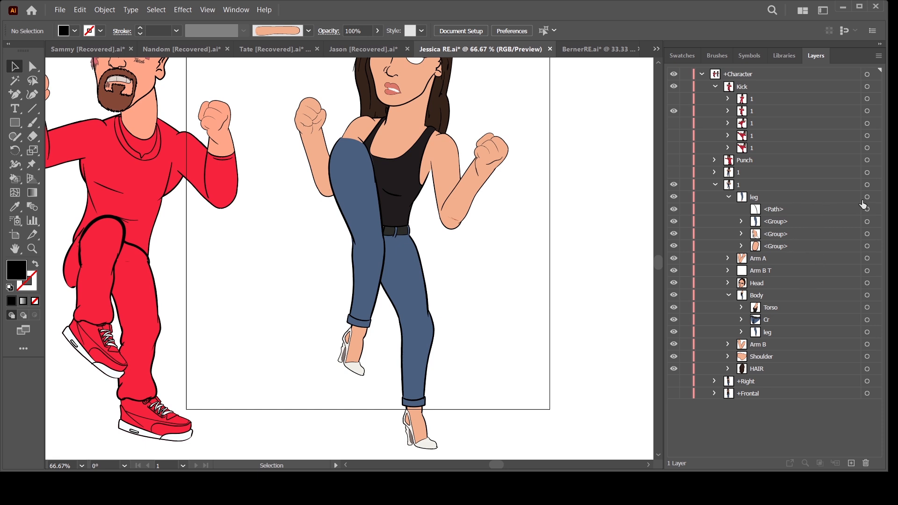
left_click_drag(365, 266, 378, 265)
left_click(574, 266)
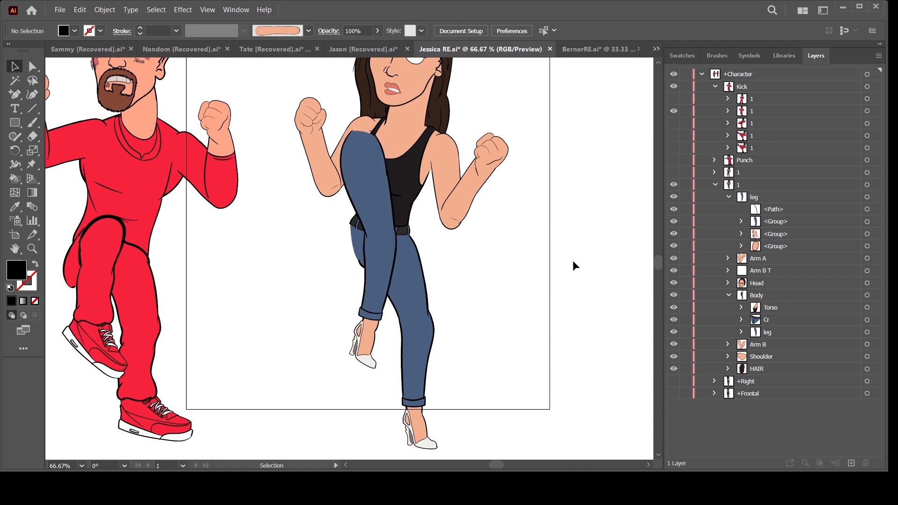
Erase the thigh of the raised leg above the waist, limiting the Eraser to the leg's outline path and trouser group.
left_click_drag(523, 310, 562, 335)
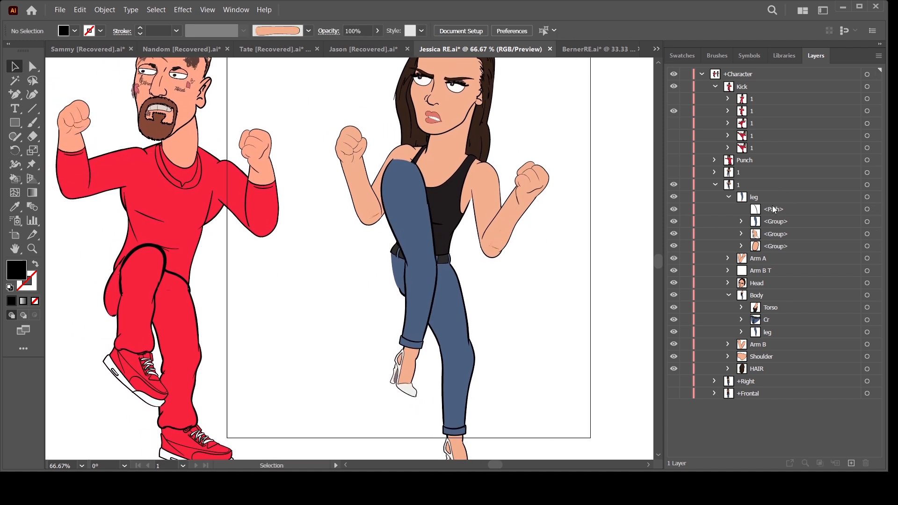
left_click(729, 197)
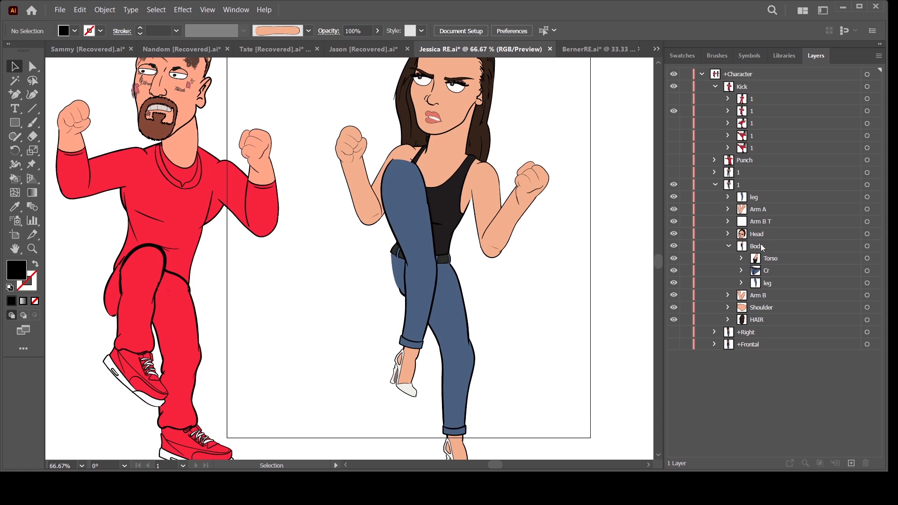
left_click(728, 246)
left_click(728, 197)
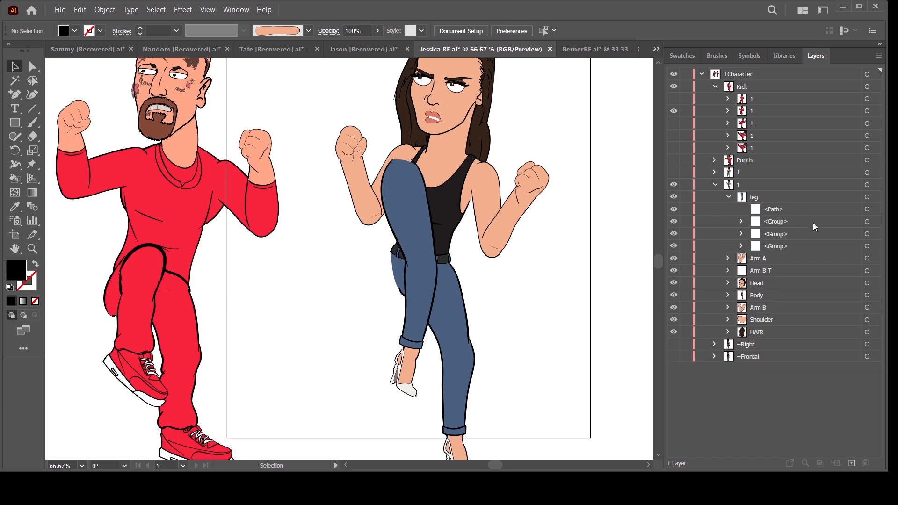
left_click(867, 197)
left_click(875, 234, "shift")
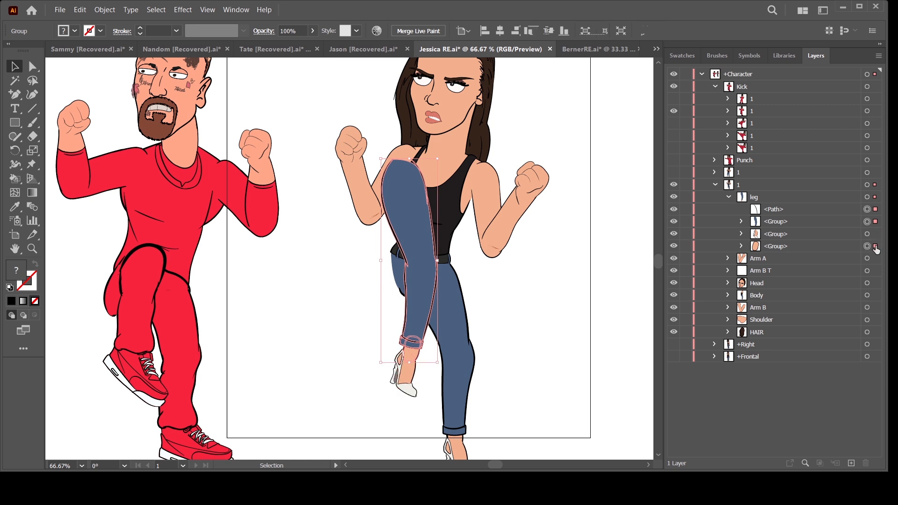
left_click(875, 246, "shift")
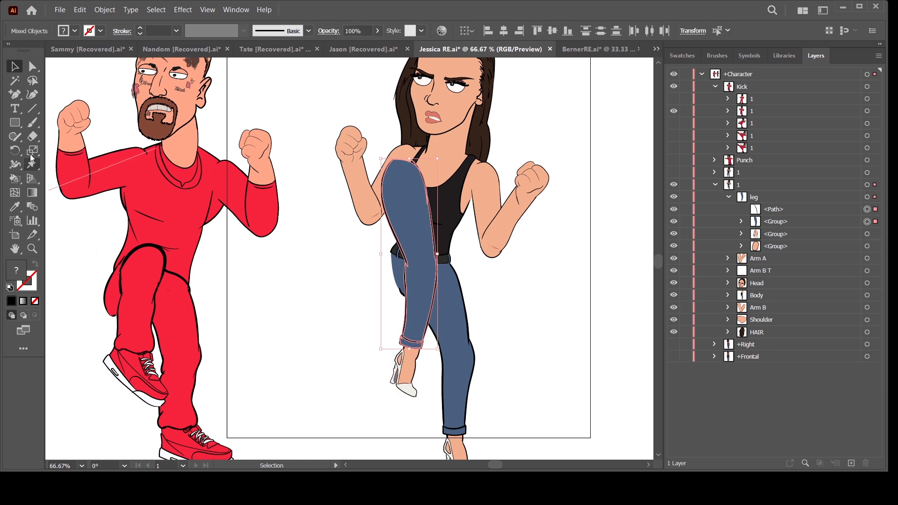
left_click(32, 136)
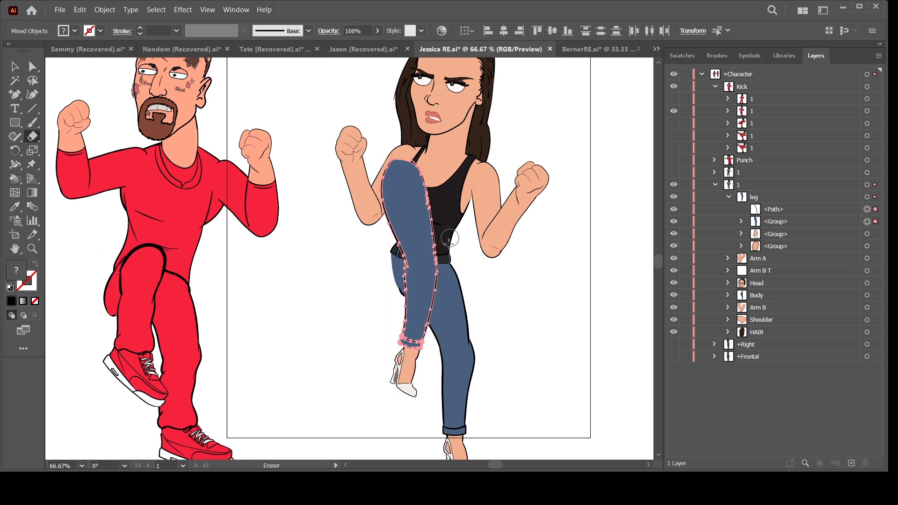
mouse_move(446, 231)
left_mouse_down()
mouse_move(388, 230)
mouse_move(446, 232)
mouse_move(381, 261)
left_mouse_up()
mouse_move(417, 219)
left_mouse_down()
mouse_move(431, 214)
mouse_move(388, 201)
mouse_move(421, 173)
mouse_move(377, 176)
mouse_move(440, 159)
mouse_move(366, 216)
left_mouse_up()
left_click(33, 66)
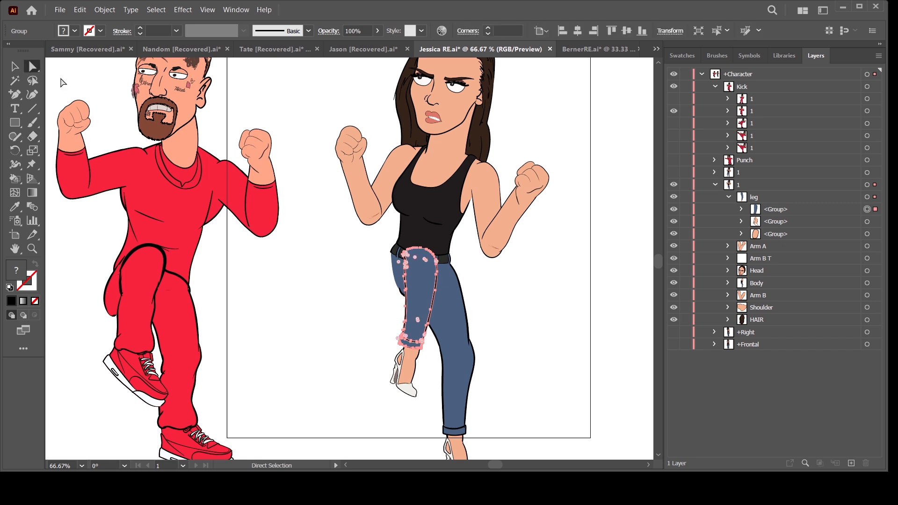
left_click(367, 330)
Collapse the leg and Kick groups, and lock the Kick group and the woman's visible pose group 1.
left_click_drag(512, 337, 485, 279)
key("ctrl+=")
key("ctrl+=")
left_click_drag(572, 204, 523, 236)
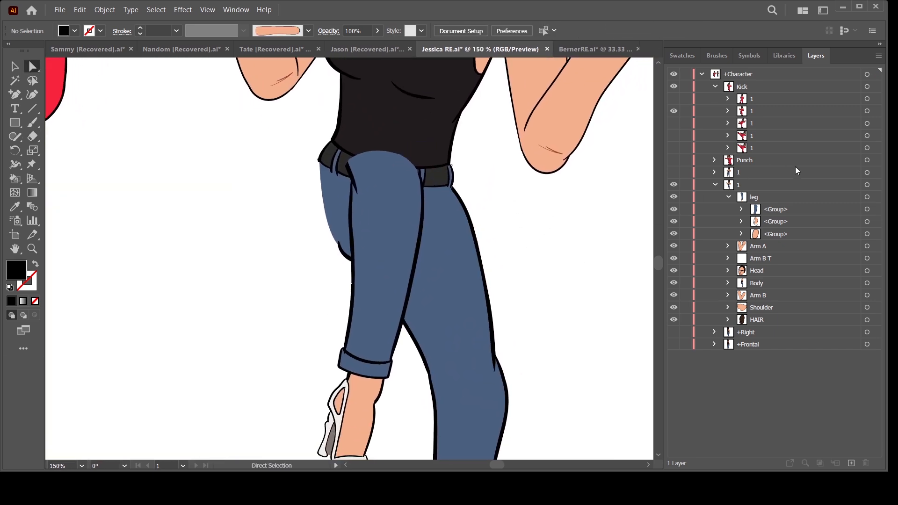
left_click(728, 197)
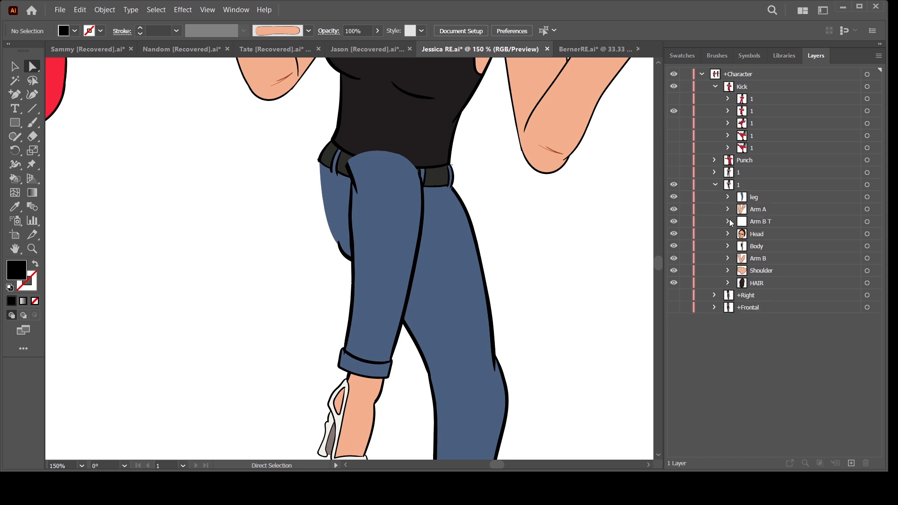
left_click(715, 87)
left_click(685, 87)
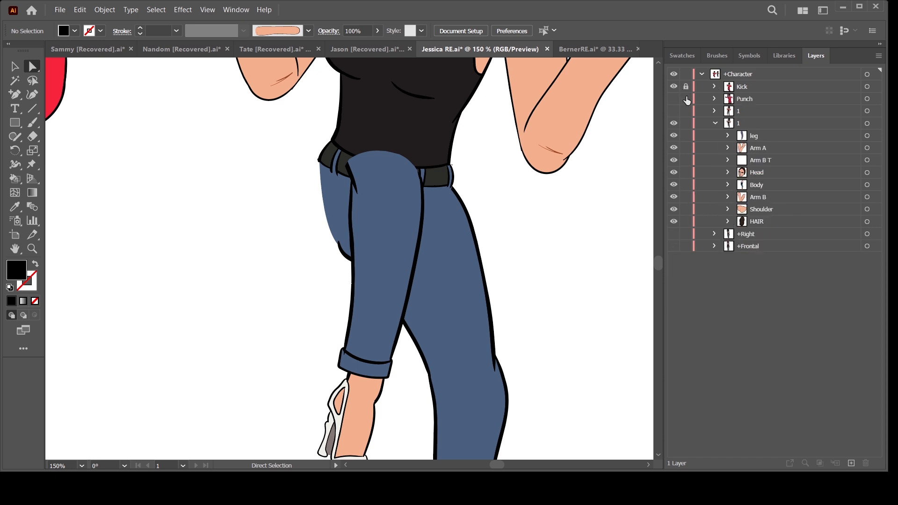
left_click(686, 123)
Switch to the Blob Brush with the Basic brush and compare the man's leg outlines with the woman's hip area.
left_click(32, 124)
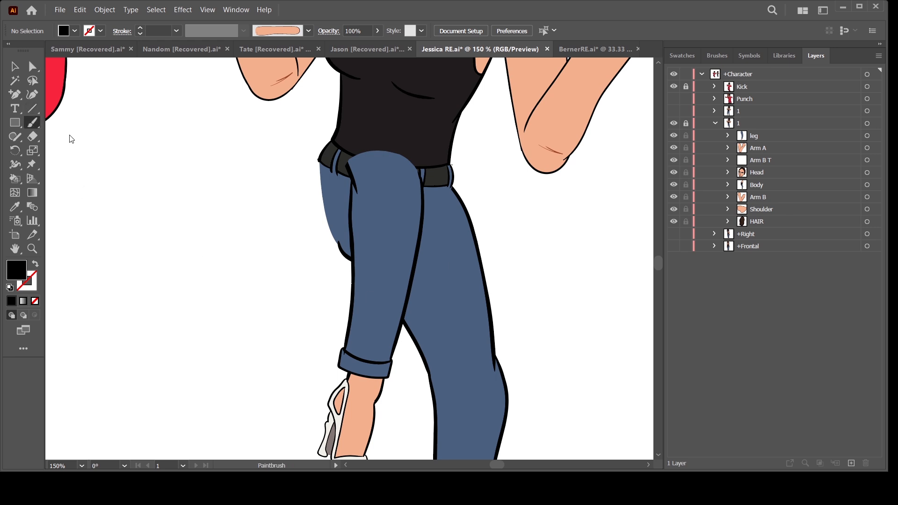
key("shift+b")
key("ctrl+minus")
left_click_drag(164, 300, 416, 279)
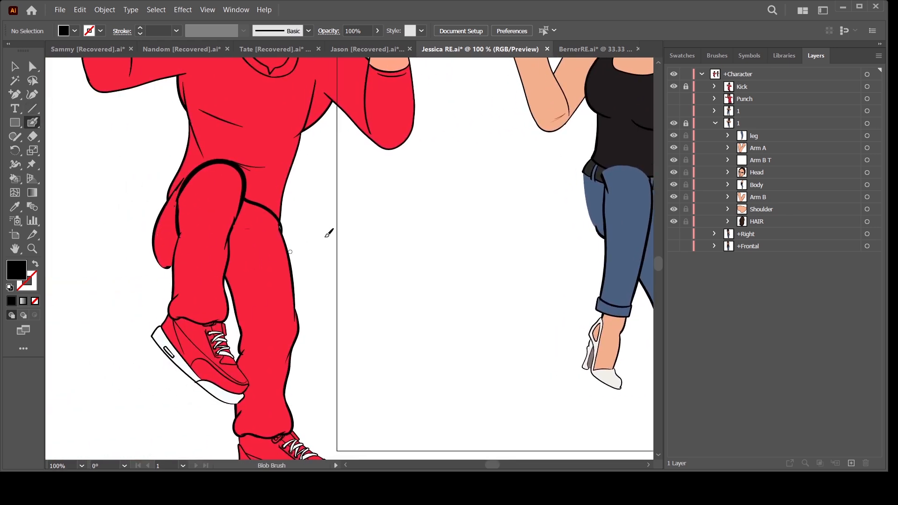
left_click_drag(489, 285, 276, 303)
key("ctrl+plus")
left_click_drag(459, 253, 393, 268)
key("ctrl+plus")
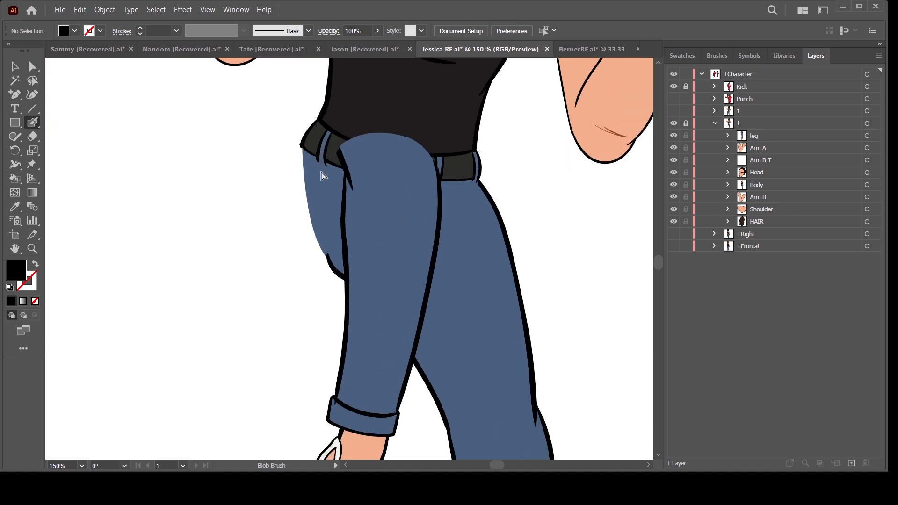
Try outlining the rear of the woman's hip from belt to raised leg and arching a thigh line over her waist.
mouse_move(303, 141)
left_mouse_down()
mouse_move(279, 187)
mouse_move(272, 236)
mouse_move(304, 270)
left_mouse_up()
key("ctrl+z")
mouse_move(302, 143)
left_mouse_down()
mouse_move(278, 187)
mouse_move(273, 242)
mouse_move(288, 270)
mouse_move(318, 282)
mouse_move(356, 270)
left_mouse_up()
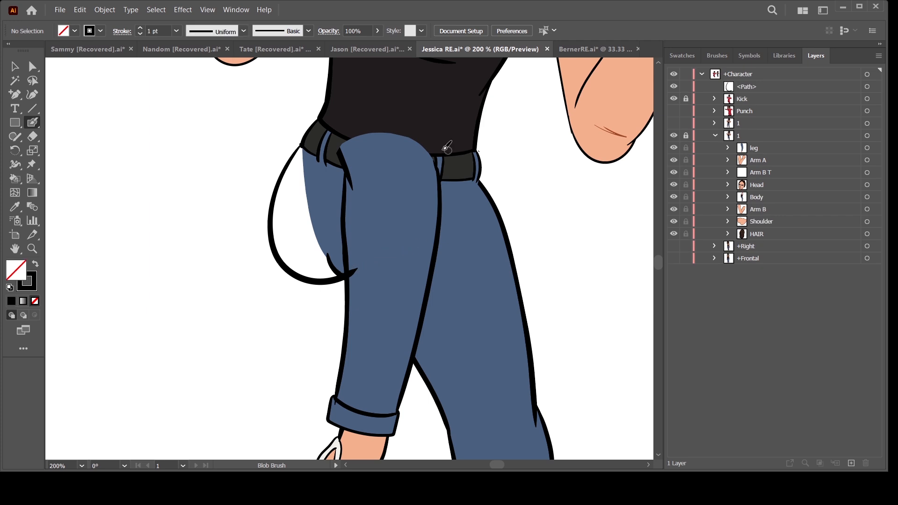
mouse_move(317, 177)
left_mouse_down()
mouse_move(360, 125)
mouse_move(383, 113)
mouse_move(410, 111)
mouse_move(432, 124)
mouse_move(443, 179)
mouse_move(430, 275)
left_mouse_up()
key("ctrl+minus")
key("ctrl+minus")
key("ctrl+minus")
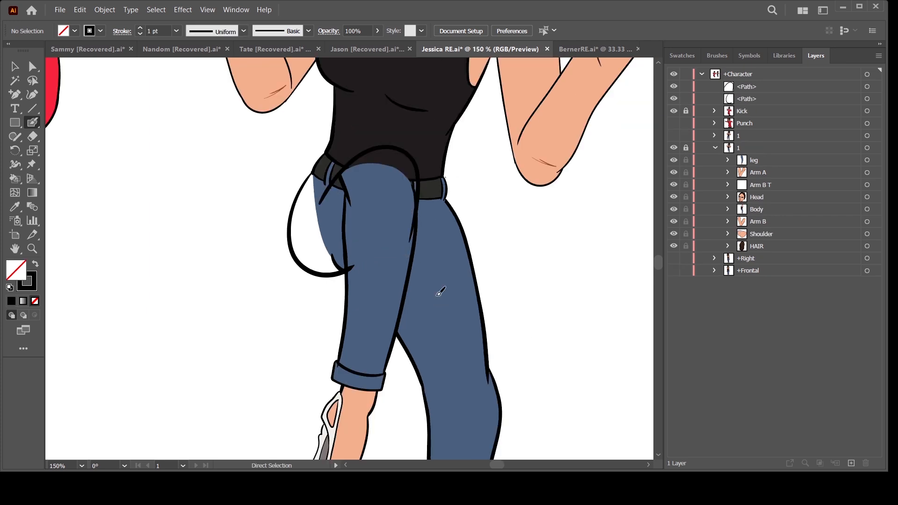
key("ctrl+equal")
key("ctrl+equal")
key("ctrl+equal")
key("ctrl+equal")
key("ctrl+equal")
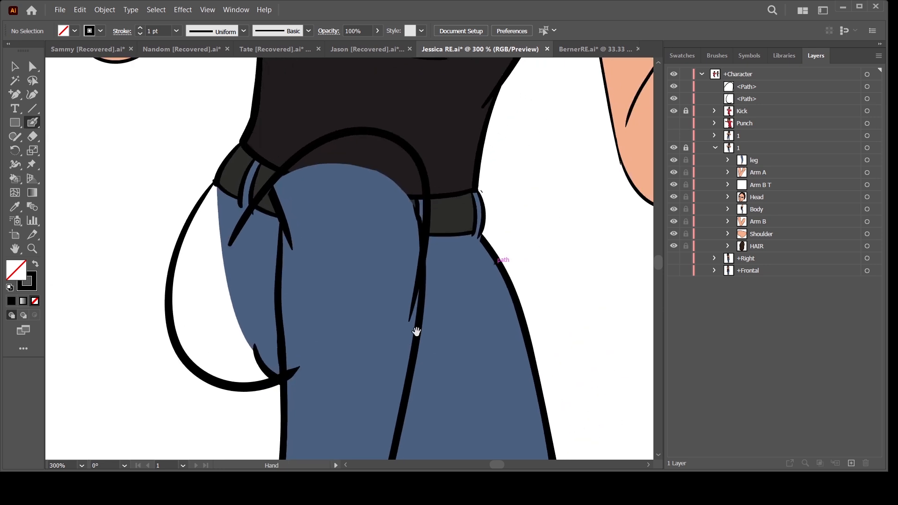
Undo the thigh arch and redraw it from the front of the raised leg over the waist to the hip.
key("ctrl+z")
mouse_move(422, 200)
left_mouse_down()
mouse_move(399, 142)
mouse_move(321, 139)
mouse_move(242, 234)
mouse_move(227, 272)
left_mouse_up()
key("ctrl+minus")
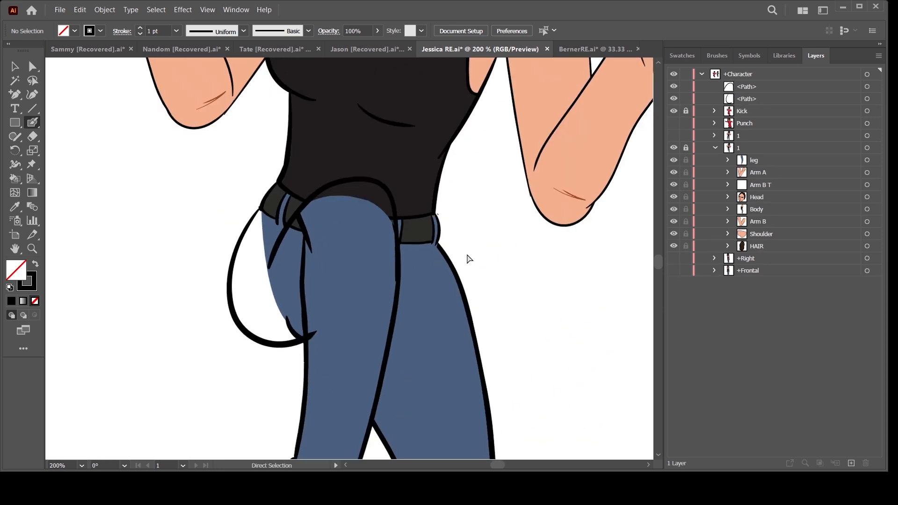
key("ctrl+equal")
key("ctrl+equal")
key("ctrl+minus")
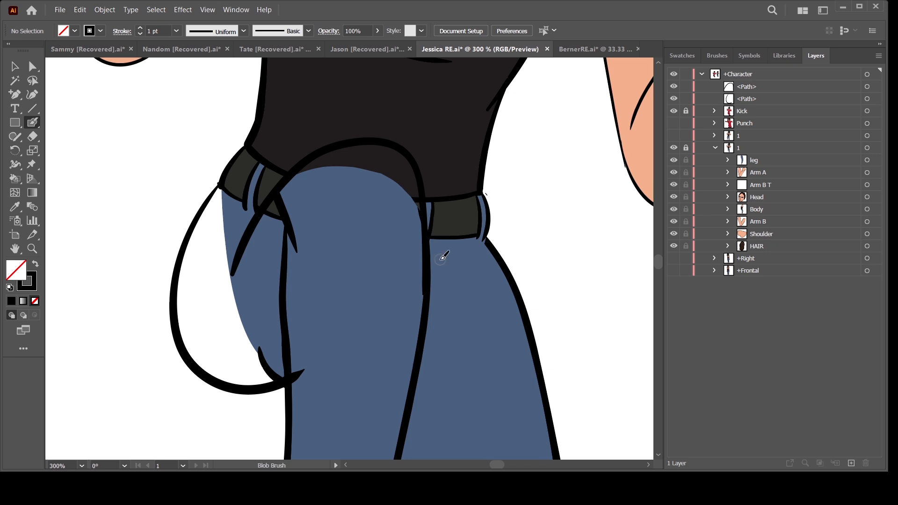
Compare both characters' poses, then undo the thigh arch and the rear hip curve.
key("ctrl+minus")
key("ctrl+minus")
key("ctrl+minus")
key("ctrl+minus")
key("ctrl+minus")
key("ctrl+minus")
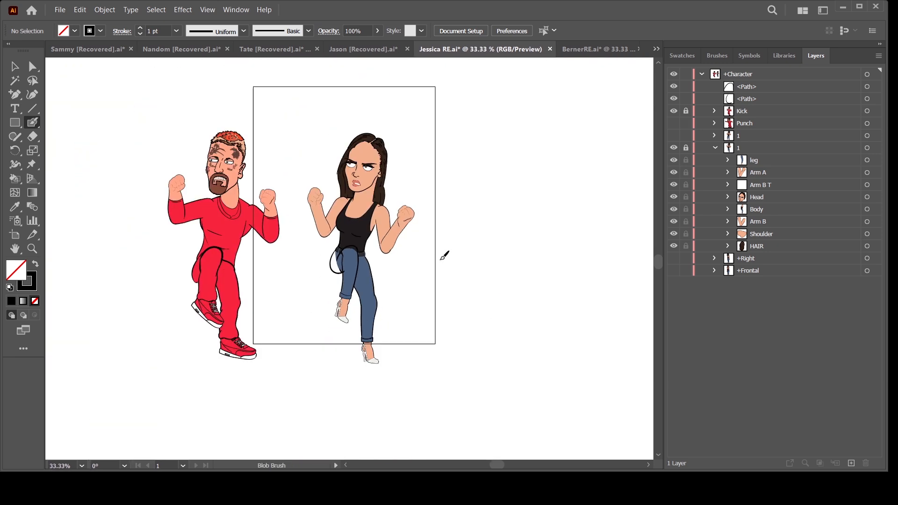
key("ctrl+equal")
key("ctrl+equal")
key("ctrl+equal")
key("ctrl+equal")
key("ctrl+equal")
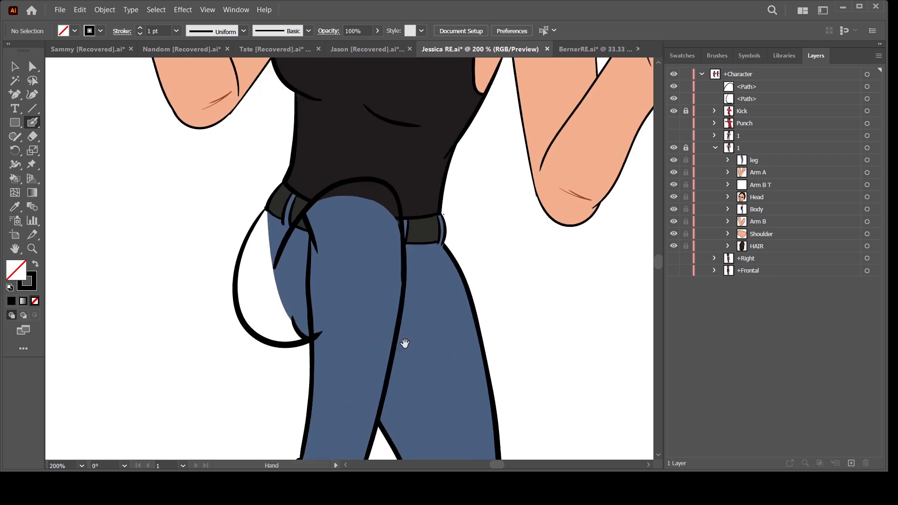
key("ctrl+z")
key("ctrl+z")
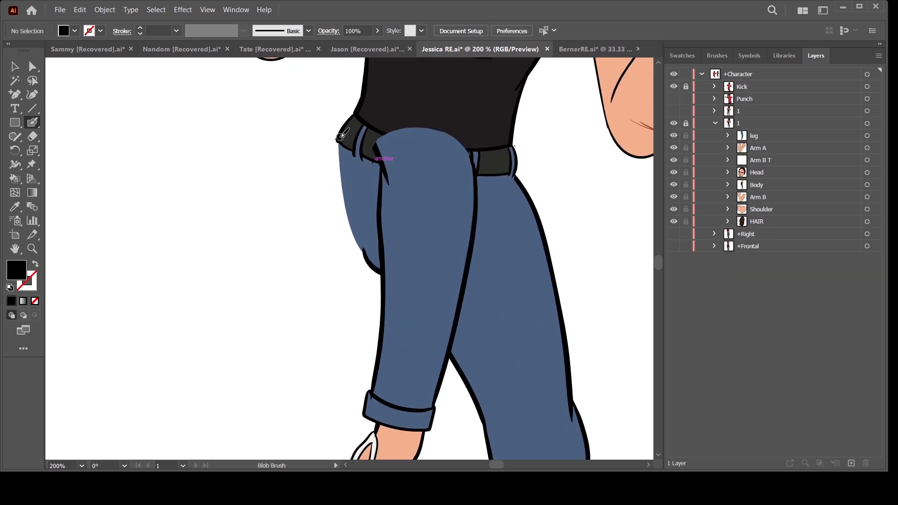
Draw a fuller rear hip curve from the belt to the raised leg and a thigh arch over the waist.
mouse_move(337, 143)
left_mouse_down()
mouse_move(316, 173)
mouse_move(292, 248)
mouse_move(306, 294)
mouse_move(342, 305)
mouse_move(386, 276)
left_mouse_up()
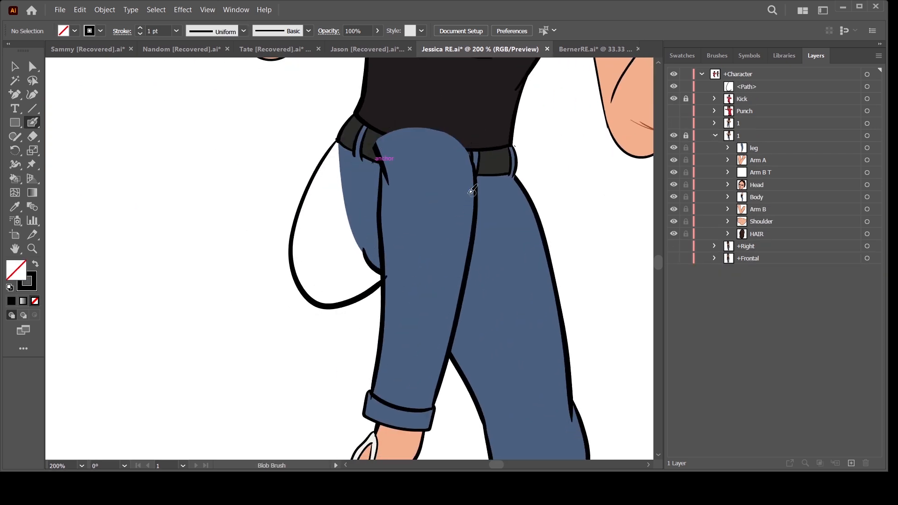
mouse_move(478, 161)
left_mouse_down()
mouse_move(441, 100)
mouse_move(357, 145)
mouse_move(320, 219)
left_mouse_up()
key("ctrl+z")
mouse_move(477, 159)
left_mouse_down()
mouse_move(467, 126)
mouse_move(373, 140)
mouse_move(321, 224)
left_mouse_up()
key("ctrl+minus")
key("ctrl+minus")
key("ctrl+minus")
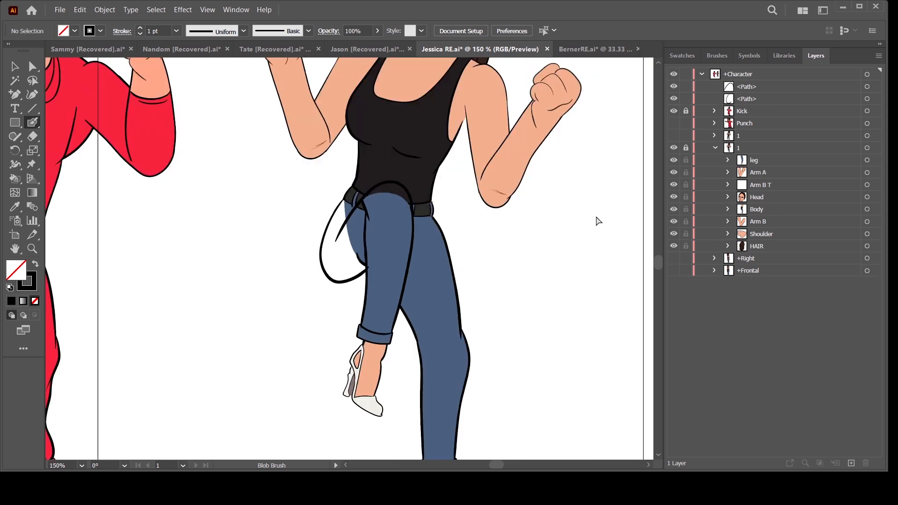
Sample the blue of the woman's jeans as the fill colour, with no stroke, for filling her hip and thigh.
left_click_drag(481, 307, 449, 314)
key("ctrl+equal")
key("ctrl+equal")
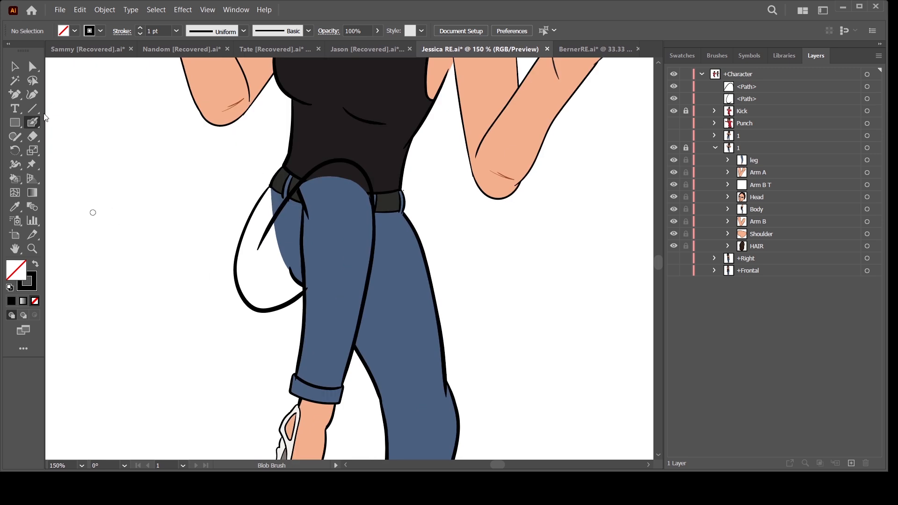
key("ctrl+equal")
left_click_drag(64, 118, 65, 147)
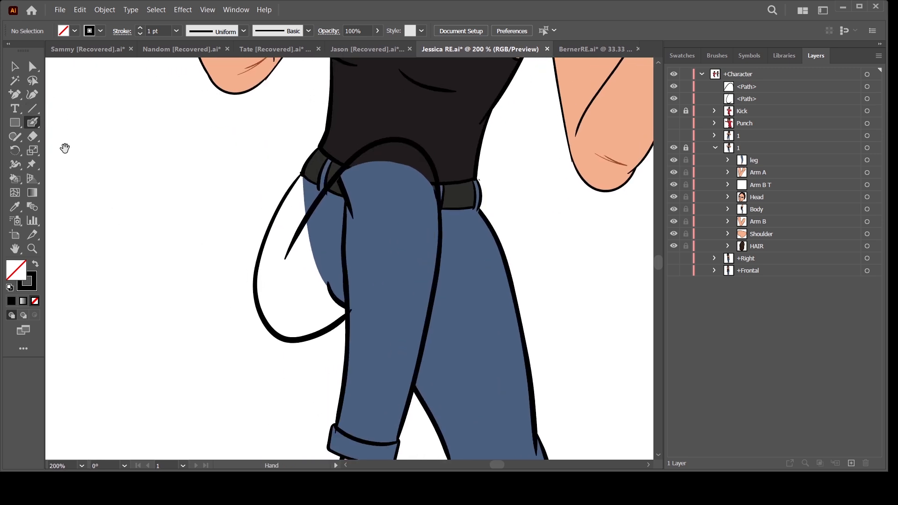
left_click(15, 97)
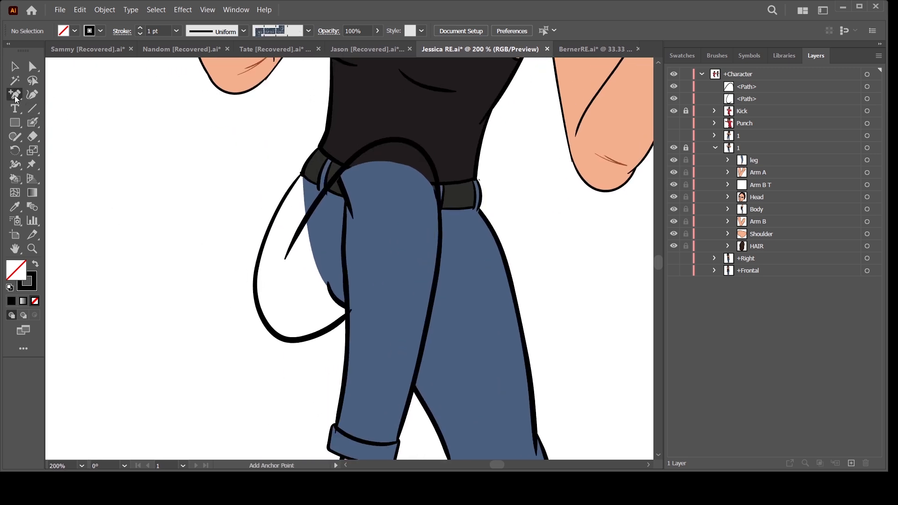
left_click(15, 206)
left_click(374, 224)
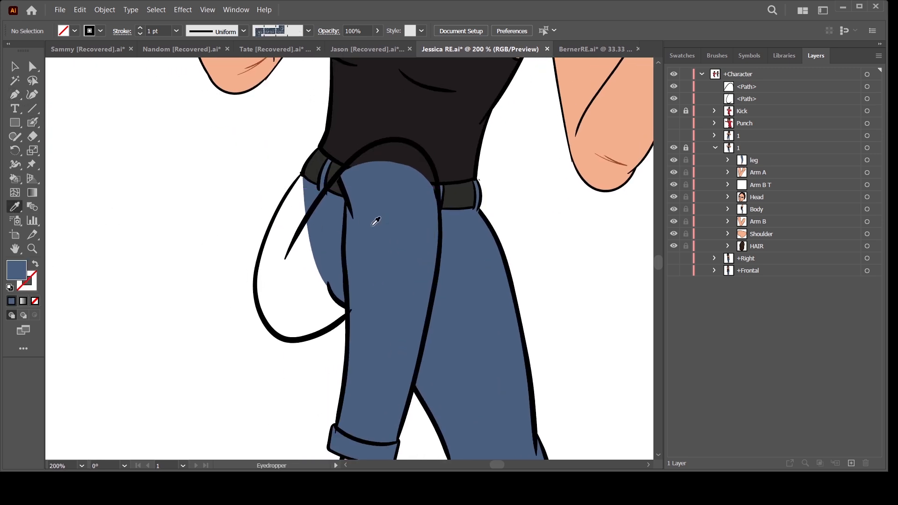
Trace a blue Pen shape along the rear hip curve from the belt around to the back of the raised leg.
left_click(15, 94)
left_click(298, 177)
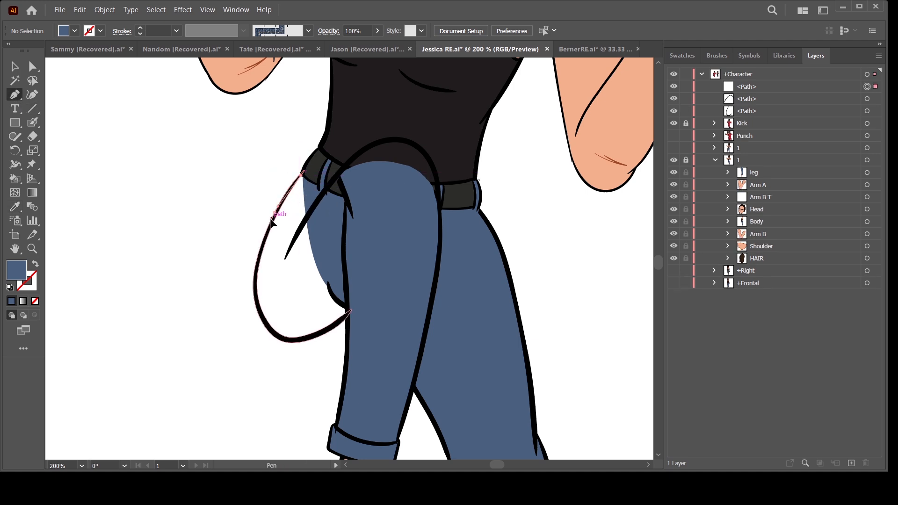
left_click(262, 326)
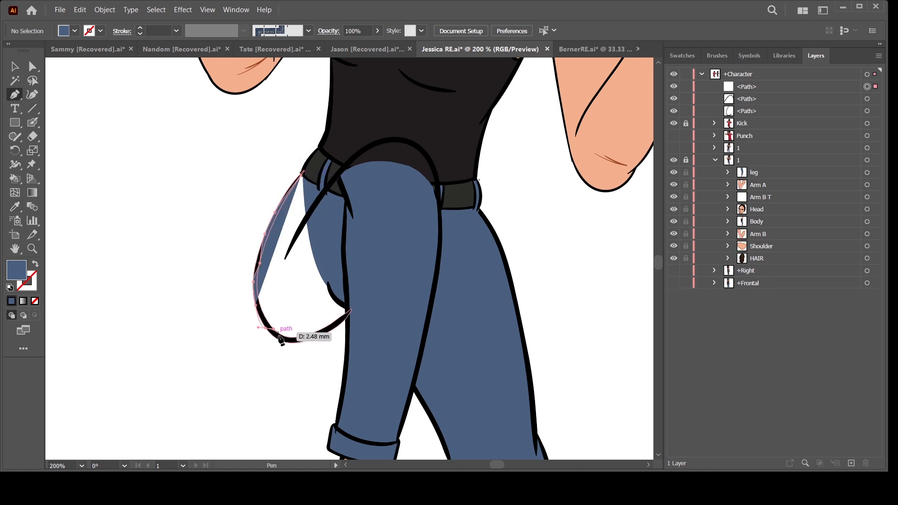
left_click(283, 338)
left_click(318, 336)
left_click(337, 322)
left_click(345, 314)
left_click_drag(347, 315, 349, 306)
left_click(345, 291)
left_click(343, 281)
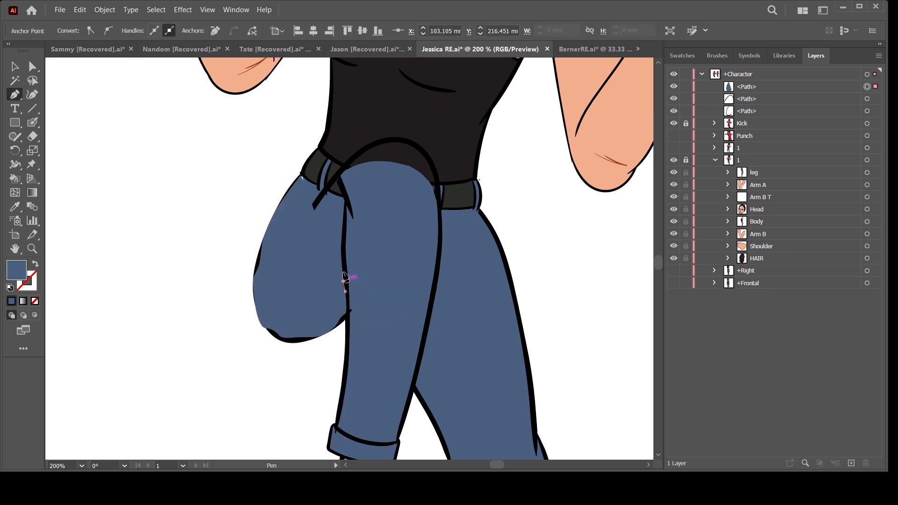
Continue the blue shape across the thigh and along the waist arch, correcting the crease anchor, and close it at the belt.
left_click(412, 208)
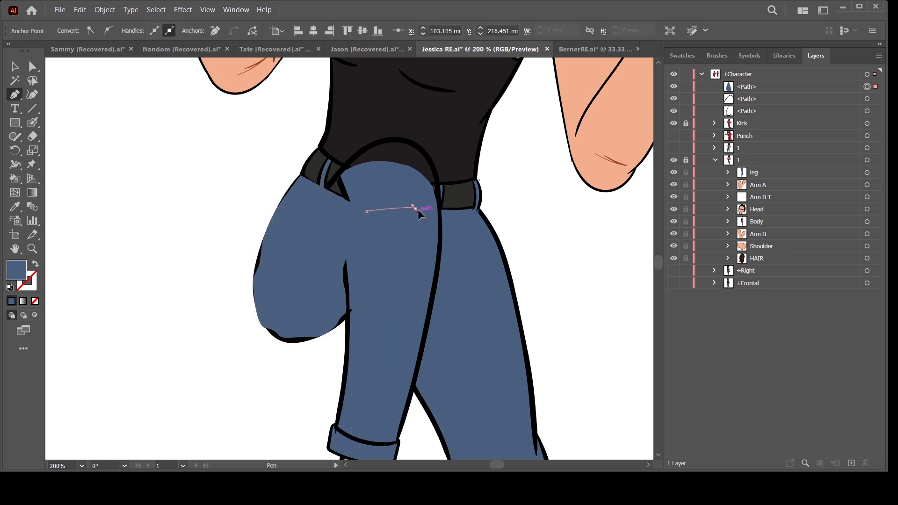
left_click(436, 198)
left_click(433, 188)
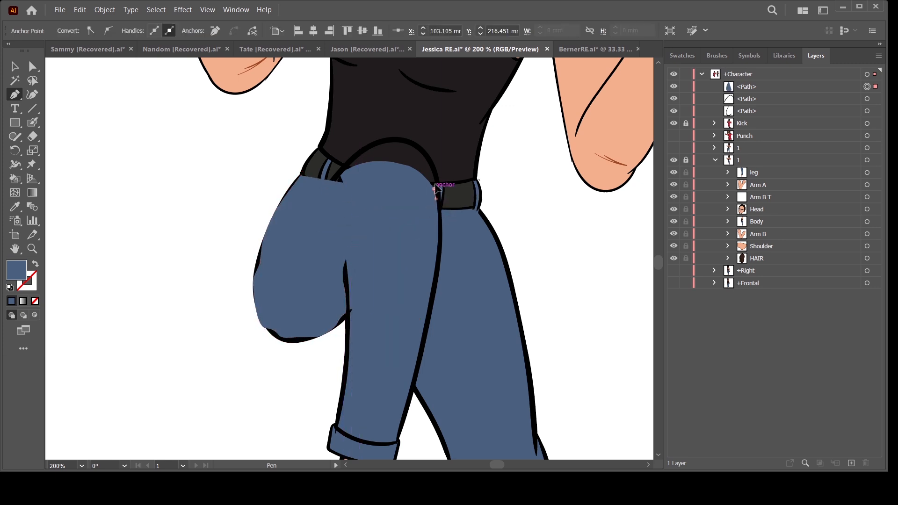
left_click_drag(399, 140, 397, 139)
left_click(388, 140)
left_click(368, 147)
left_click(345, 162)
left_click_drag(328, 182, 325, 190)
left_click_drag(316, 205, 312, 215)
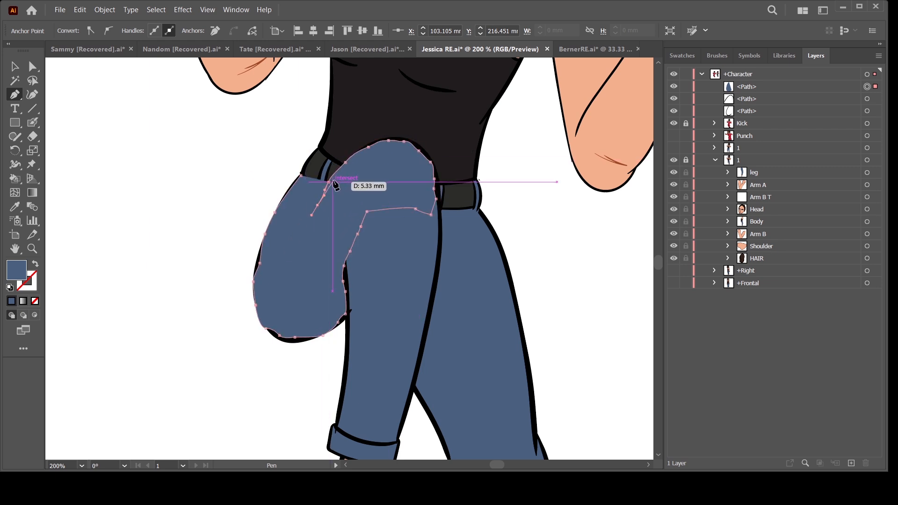
key("ctrl+z")
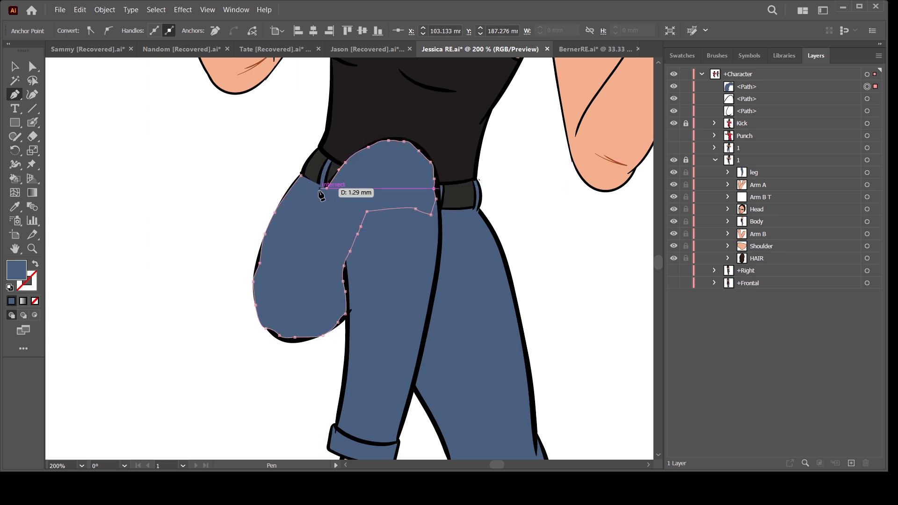
left_click(321, 195)
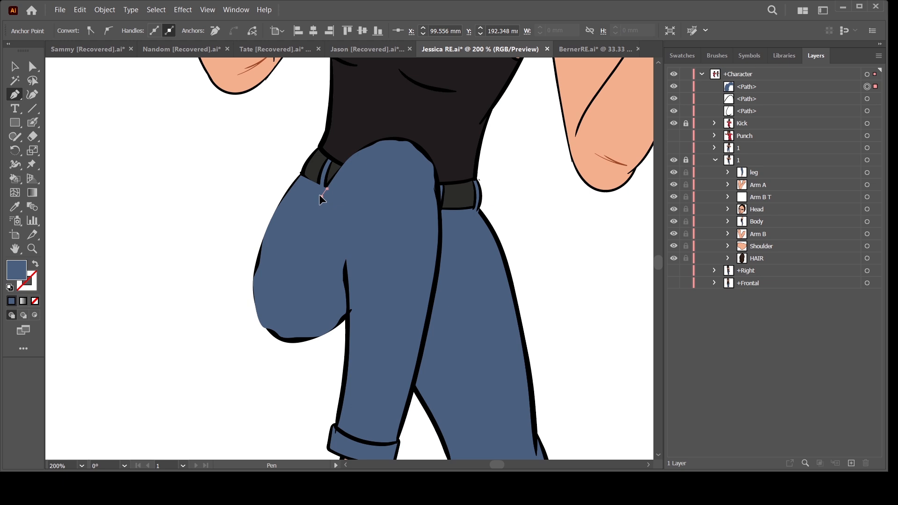
left_click(301, 175)
Move the blue fill below the hip and thigh outline paths in the layer order and deselect it.
scroll(475, 314, "down", 1)
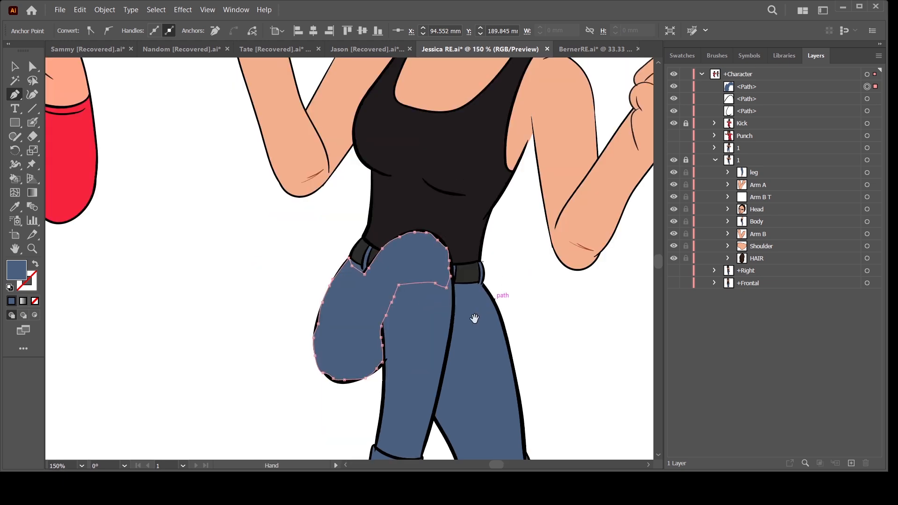
left_click_drag(744, 91, 743, 118)
left_click(33, 68)
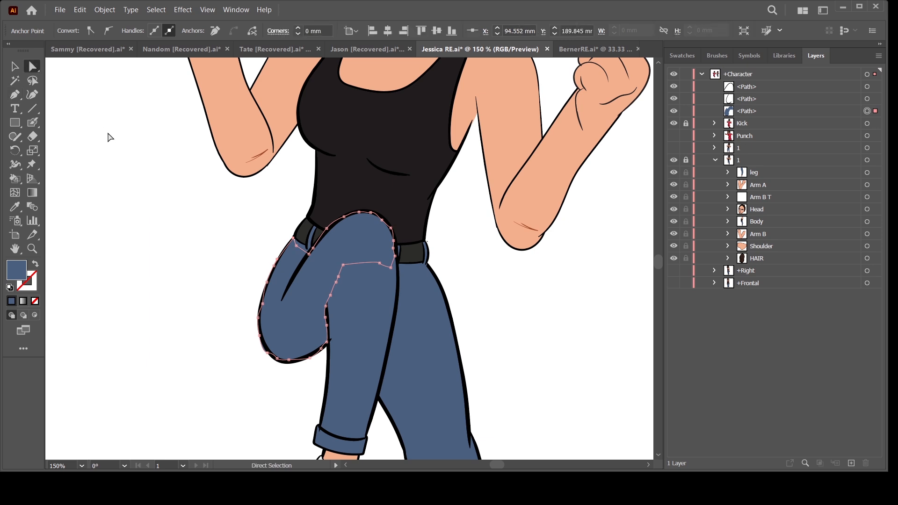
left_click(109, 136)
Erase the underside of the rear hip outline and redraw it as a flatter curve meeting the raised leg.
scroll(574, 273, "down", 3)
scroll(575, 280, "up", 2)
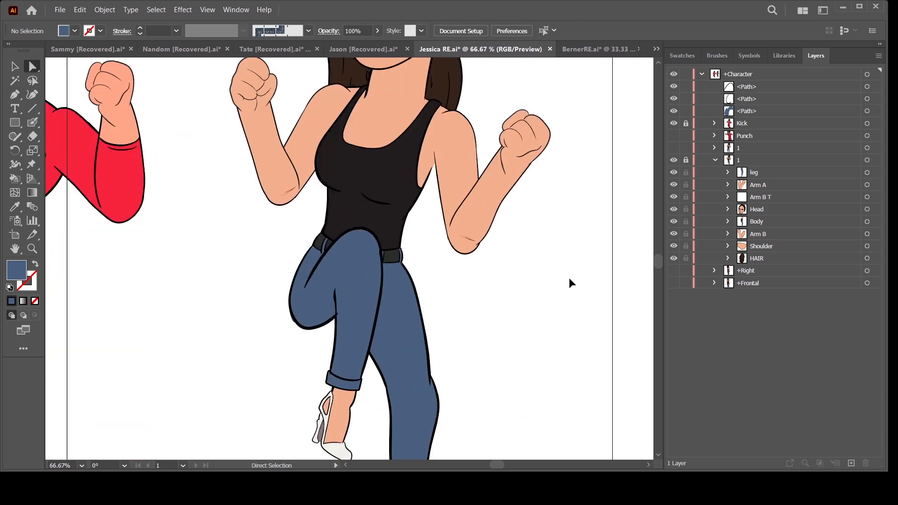
scroll(521, 335, "up", 2)
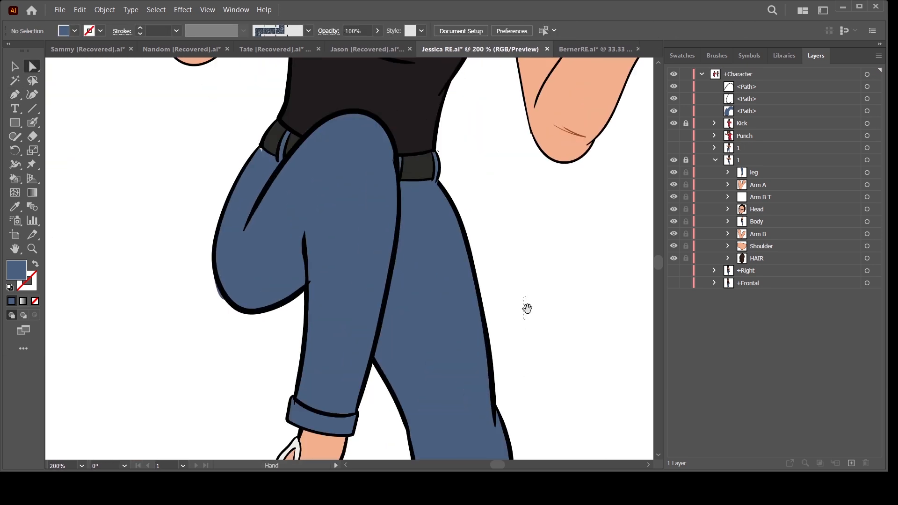
scroll(523, 285, "up", 2)
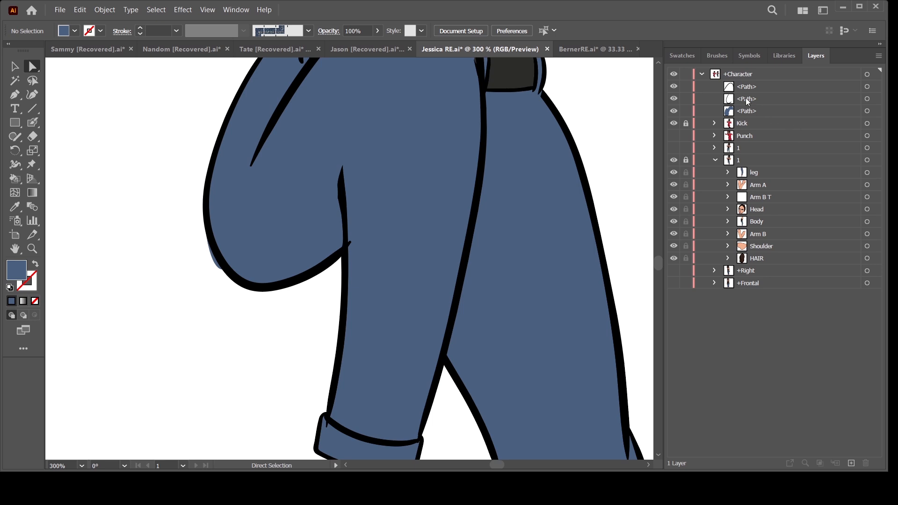
left_click(867, 99)
left_click(33, 137)
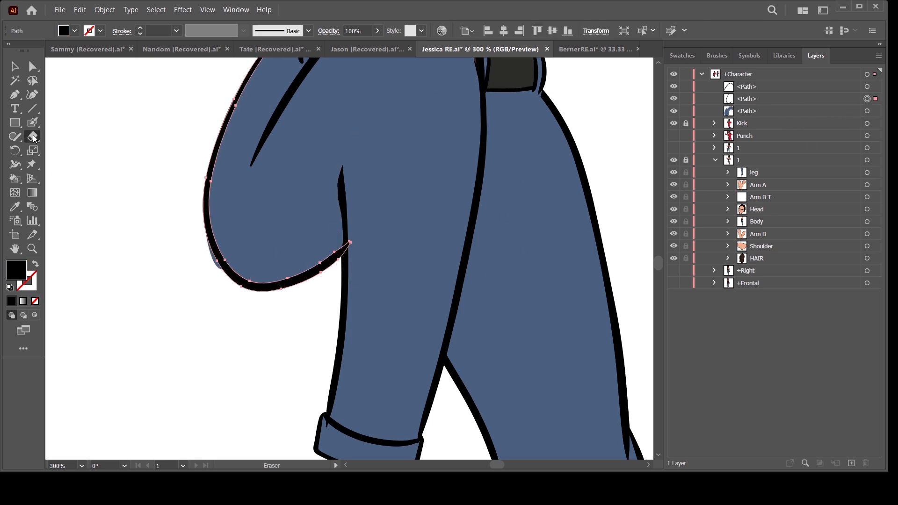
mouse_move(362, 243)
left_mouse_down()
mouse_move(304, 272)
mouse_move(335, 296)
mouse_move(283, 262)
left_mouse_up()
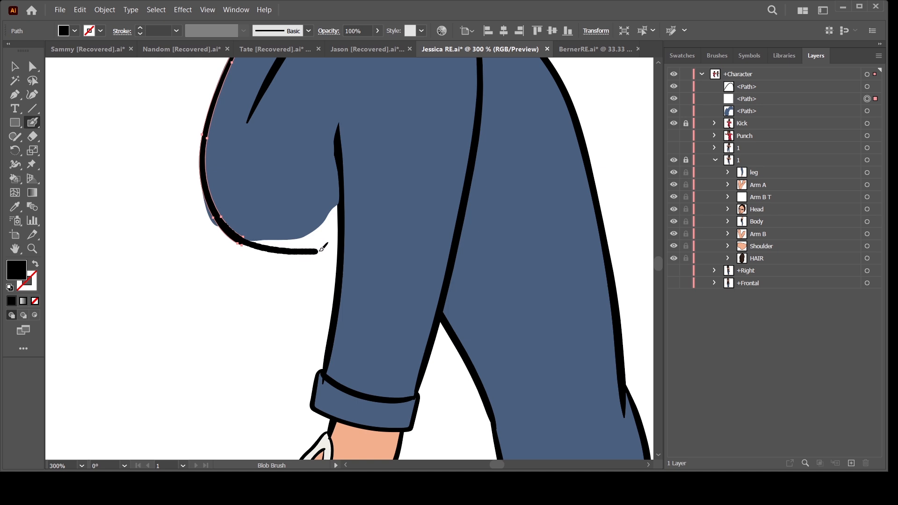
key("ctrl+minus")
key("ctrl+minus")
key("ctrl+minus")
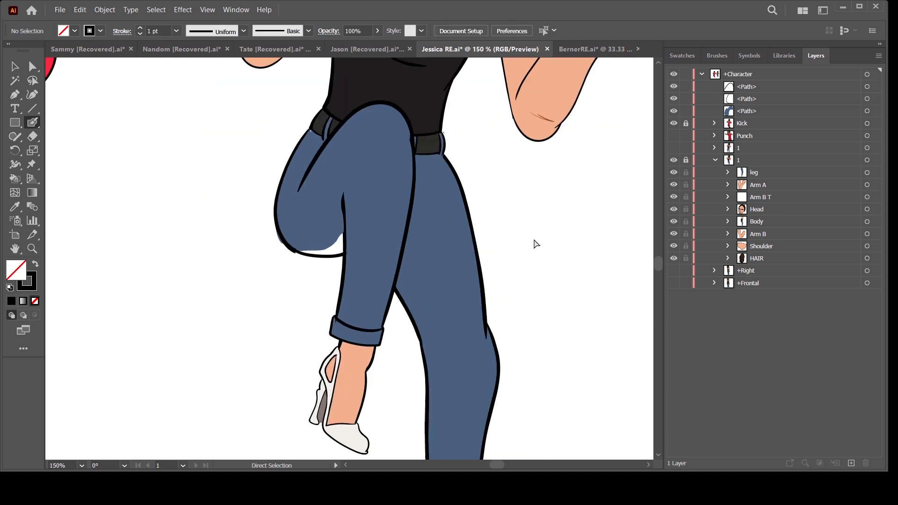
Pull the anchor points along the blue fill's lower edge down to the redrawn hip outline.
key("ctrl+equal")
key("ctrl+equal")
key("ctrl+equal")
key("ctrl+equal")
key("ctrl+equal")
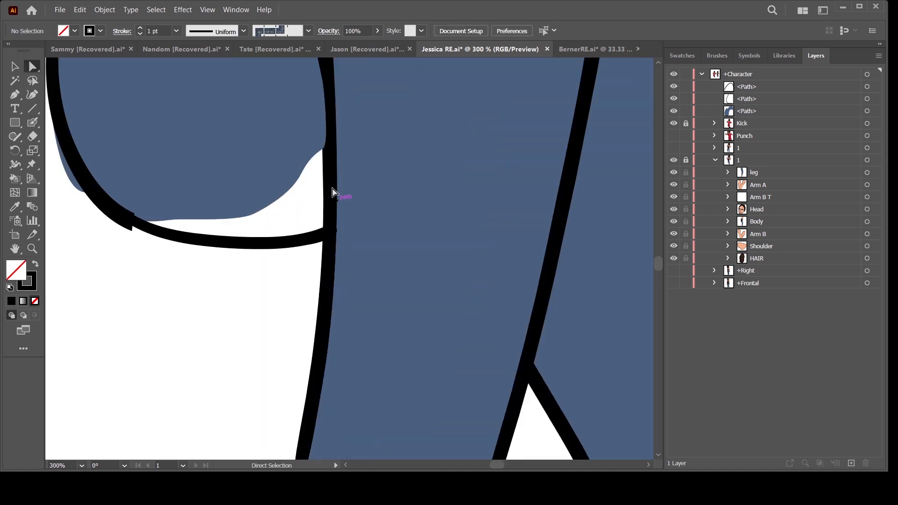
key("a")
left_click(323, 150)
left_click_drag(323, 149, 323, 231)
left_click_drag(302, 176, 291, 243)
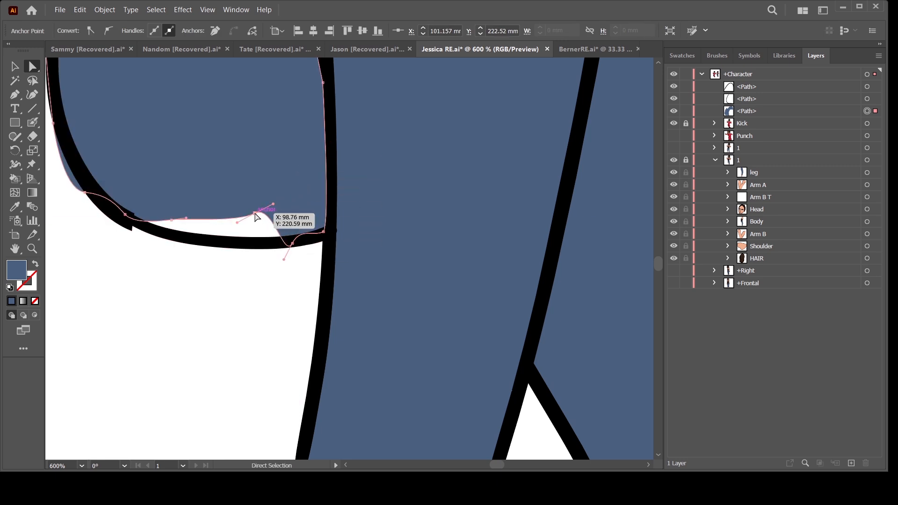
left_click_drag(255, 213, 251, 242)
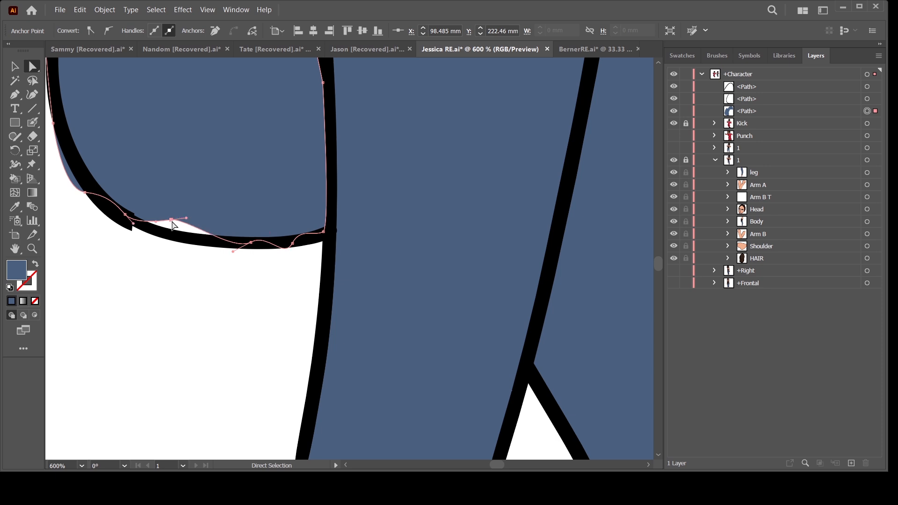
left_click_drag(172, 221, 177, 233)
left_click(170, 260)
Examine the woman's kick pose as a whole and compare it with the man's pose.
key("ctrl+minus")
key("ctrl+minus")
key("ctrl+minus")
key("ctrl+minus")
key("ctrl+minus")
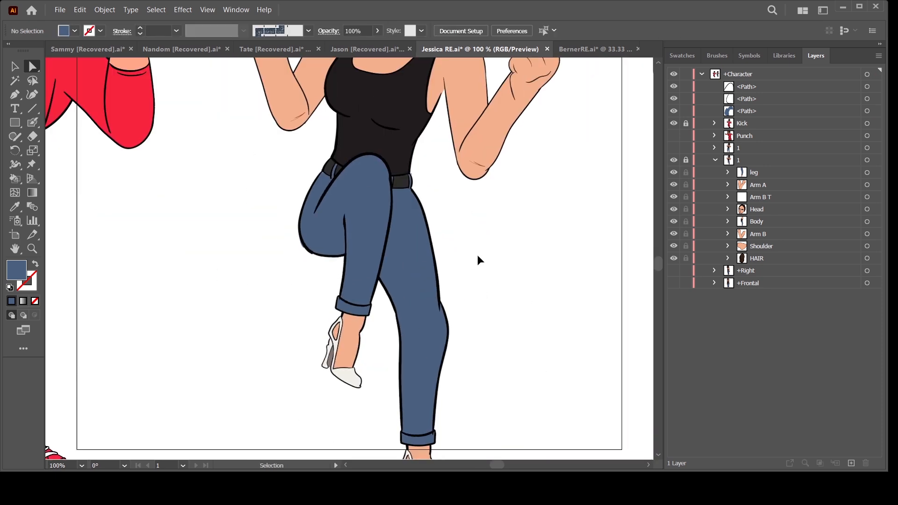
key("ctrl+minus")
key("ctrl+minus")
key("ctrl+plus")
key("ctrl+plus")
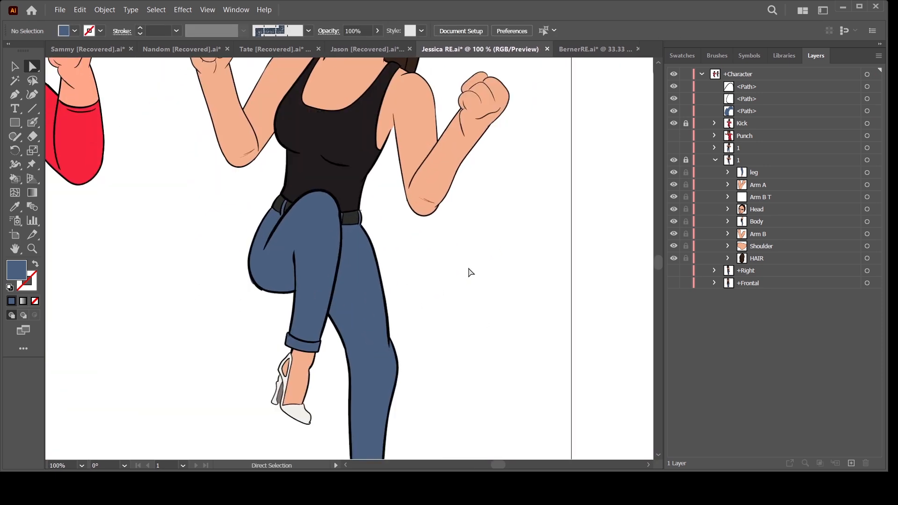
left_click_drag(454, 322, 447, 359)
key("ctrl+minus")
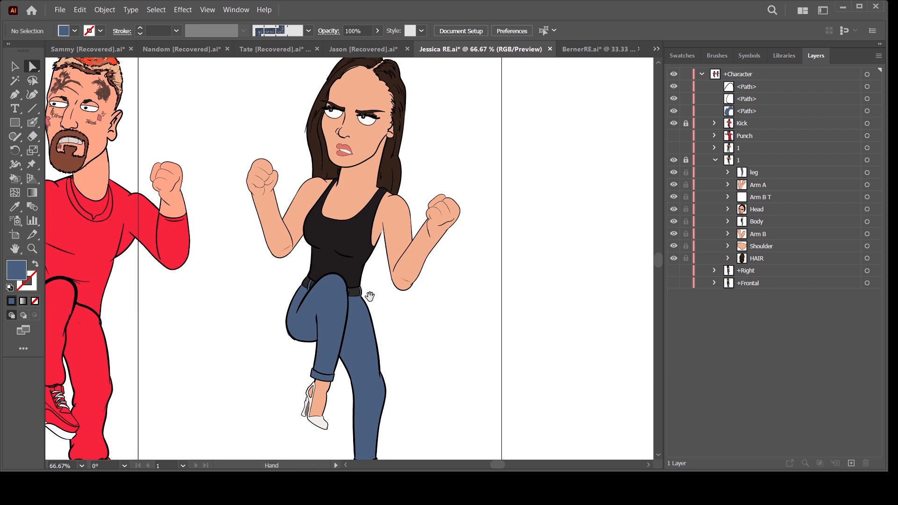
left_click_drag(369, 295, 452, 264)
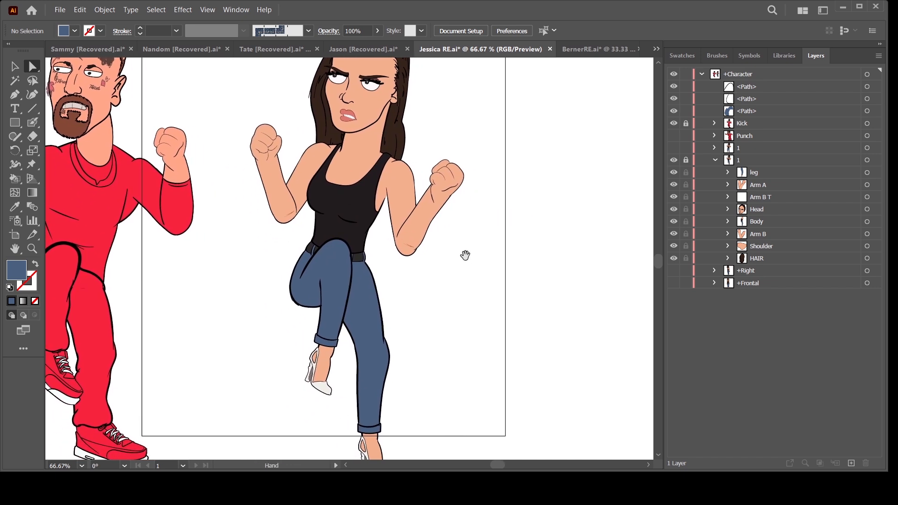
left_click_drag(535, 264, 517, 267)
left_click_drag(462, 306, 480, 327)
key("ctrl+minus")
key("ctrl+minus")
key("ctrl+equal")
key("ctrl+equal")
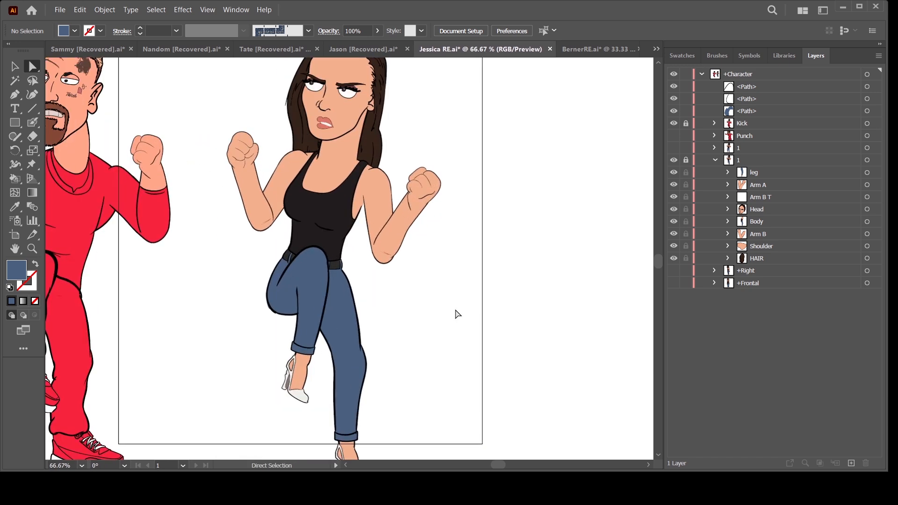
left_click_drag(472, 266, 501, 286)
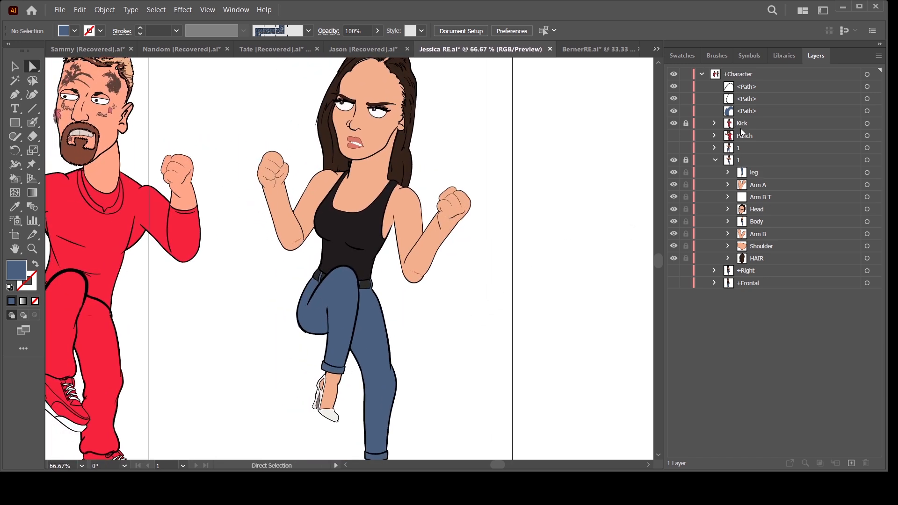
Move the two outline paths and the blue fill into the woman's group 1 above the leg and group them together.
left_click(748, 92)
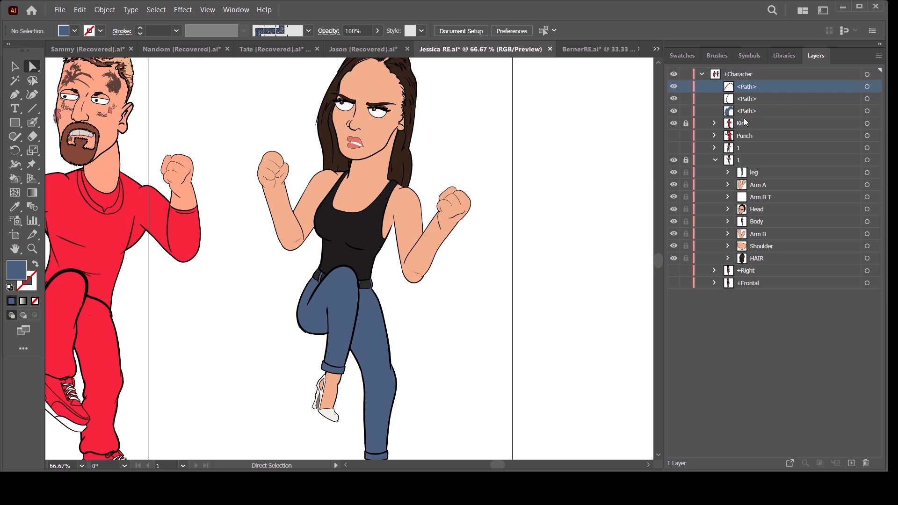
left_click(750, 113, "shift")
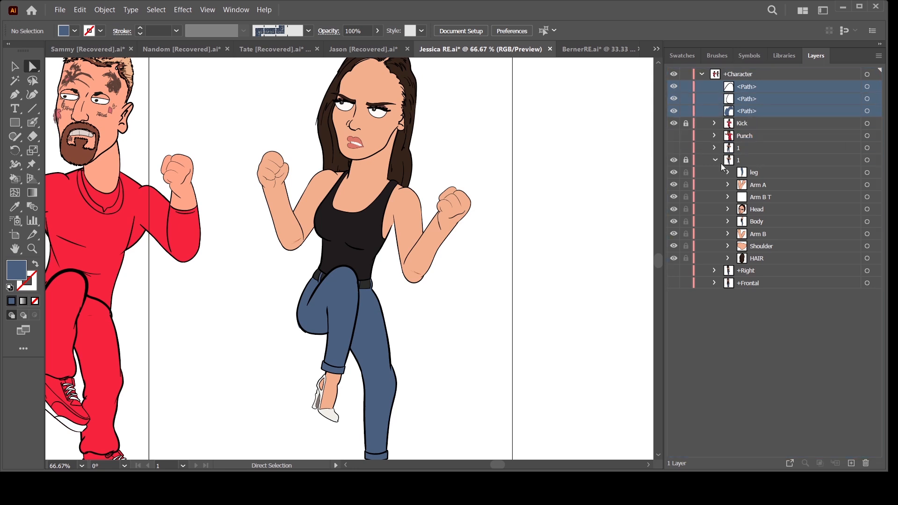
left_click_drag(751, 113, 720, 170)
left_click(869, 135)
left_click(869, 147, "shift")
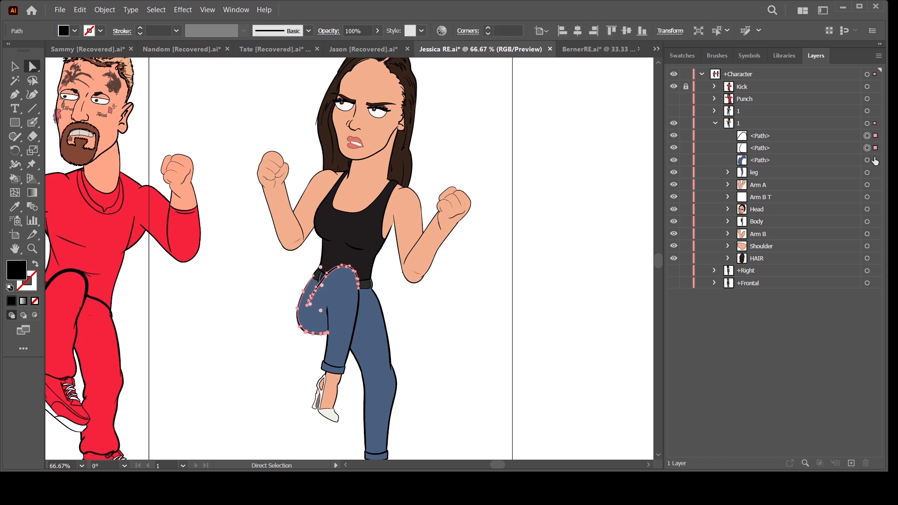
left_click(870, 159, "shift")
key("ctrl+g")
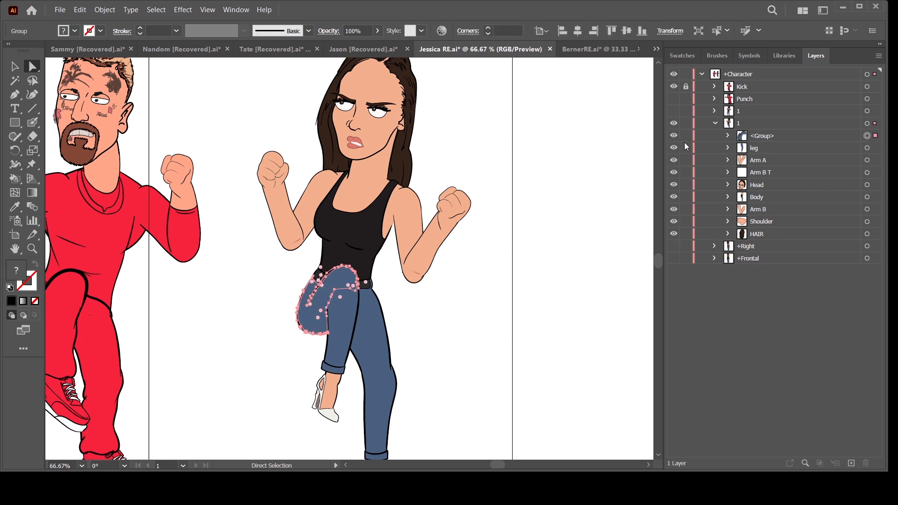
Rotate the woman's Arm A so the forearm stands more upright, and fit it back to her shoulder.
key("ctrl+shift+a")
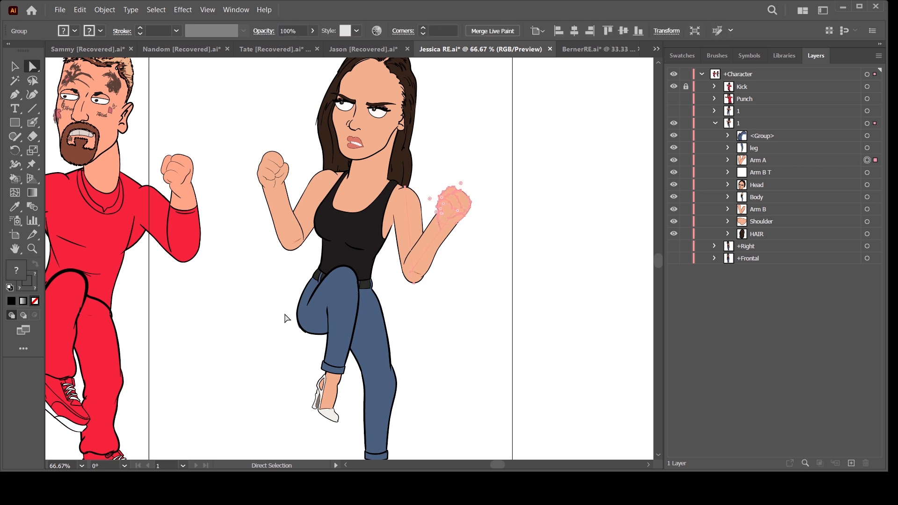
left_click(16, 152)
left_click_drag(426, 251, 430, 242)
left_click(488, 224)
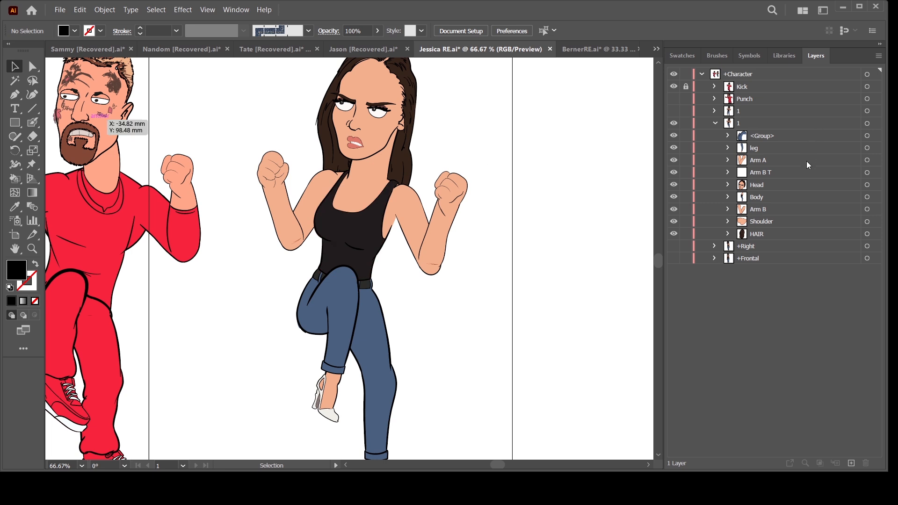
Rotate the woman's Arm B so the forearm stands upright, and fit it back to her shoulder.
left_click(873, 210)
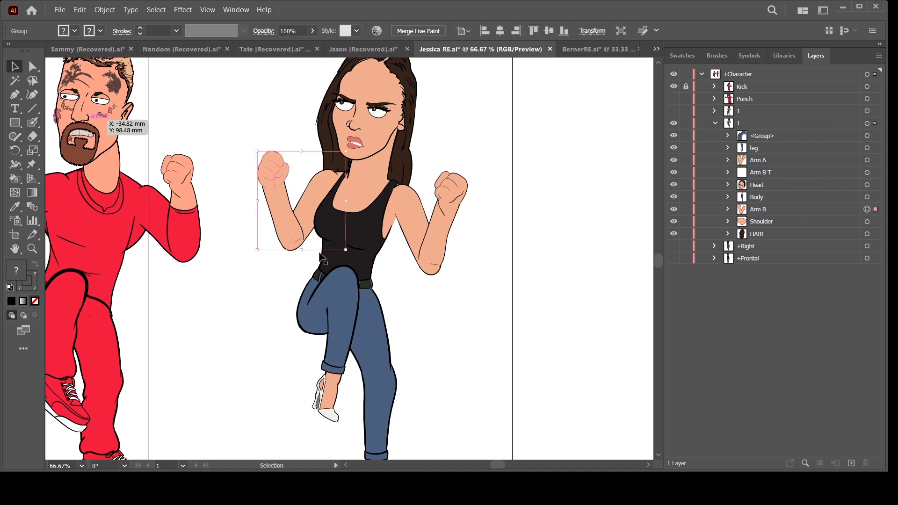
left_click_drag(349, 200, 297, 208)
left_click(526, 198)
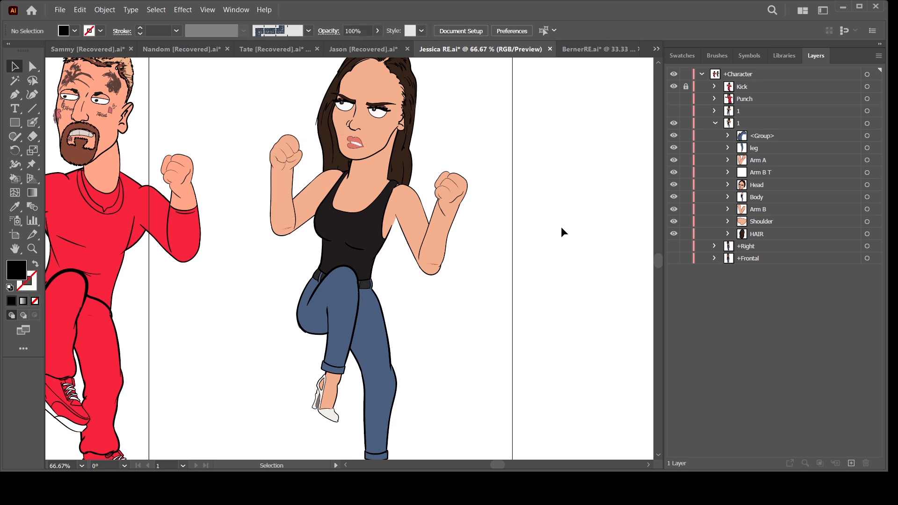
key("ctrl+minus")
key("ctrl+minus")
left_click_drag(482, 334, 494, 324)
Duplicate the woman's group 1, leaving only the copy visible, and switch the man's reference to his extended kick pose.
left_click(715, 123)
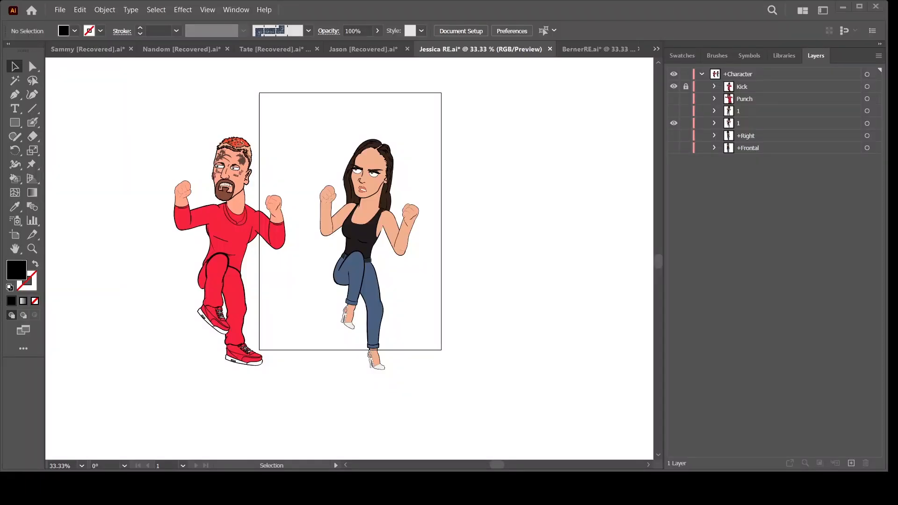
key("ctrl+equal")
key("ctrl+equal")
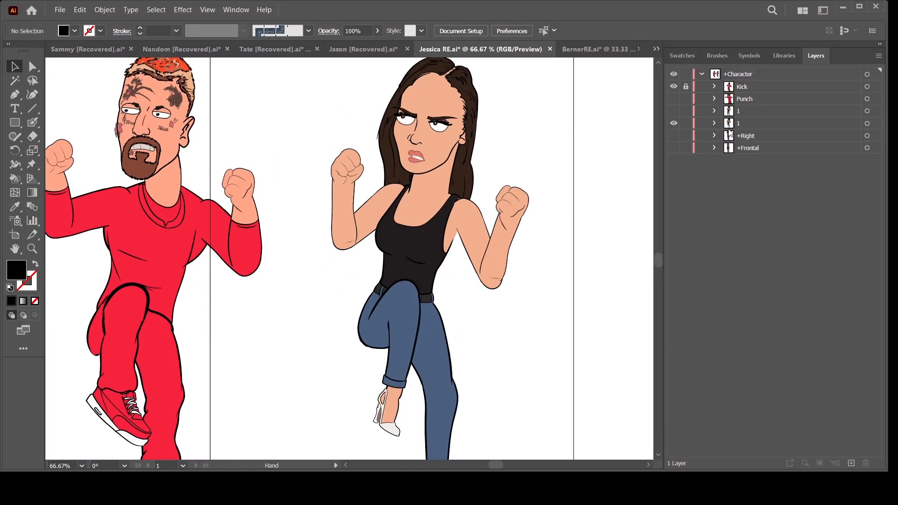
left_click(737, 124)
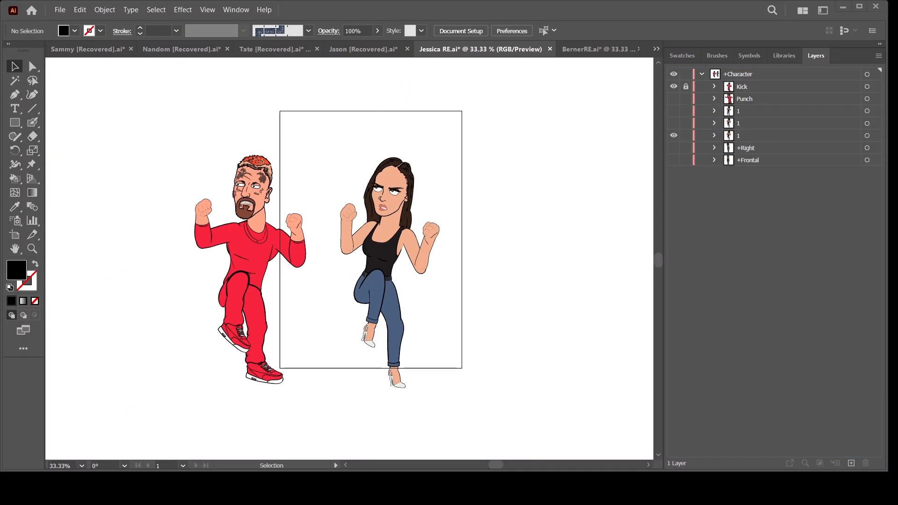
key("ctrl+equal")
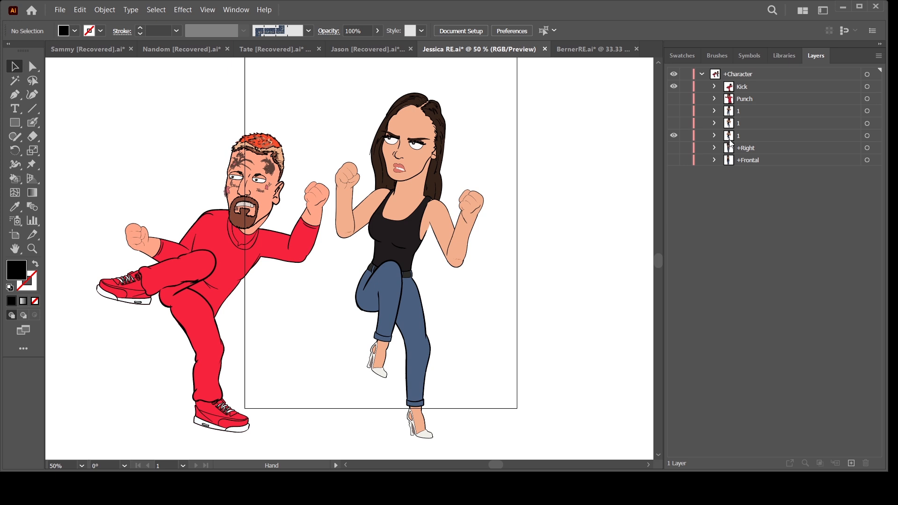
left_click(729, 135)
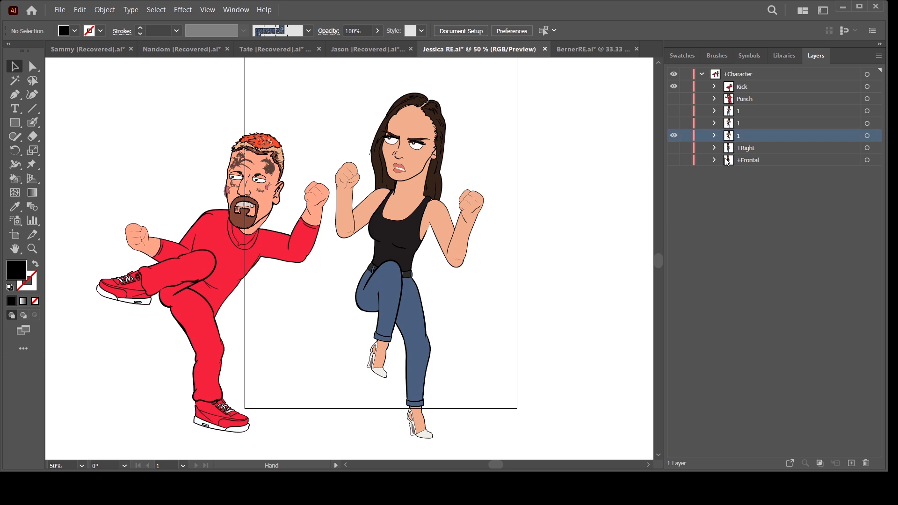
Remove the redrawn hip group from the copy and mirror the raised leg so its shoe points towards the man.
left_click(714, 135)
left_click(867, 148)
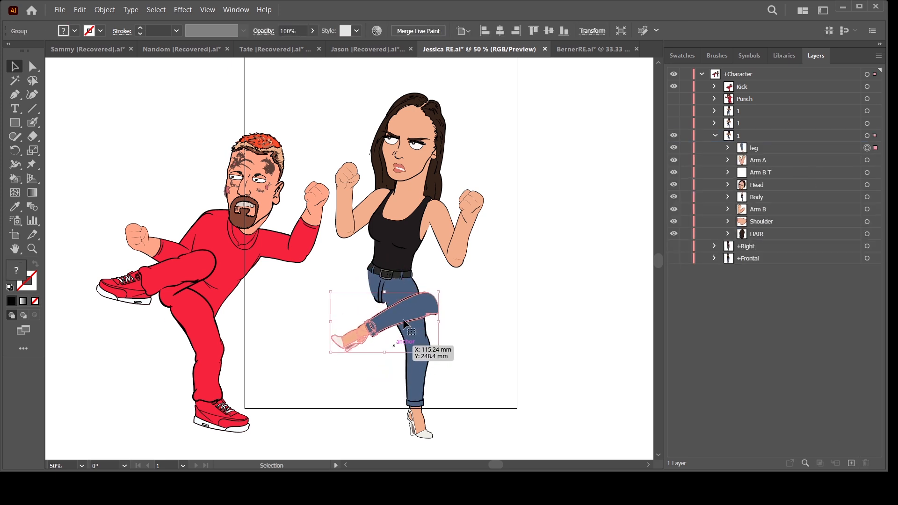
left_click_drag(403, 319, 379, 297)
key("ctrl+z")
key("ctrl+z")
Rotate the woman's torso, arms, head and hair together so her upper body leans away from the man, and fit it onto her hips.
left_click(867, 136)
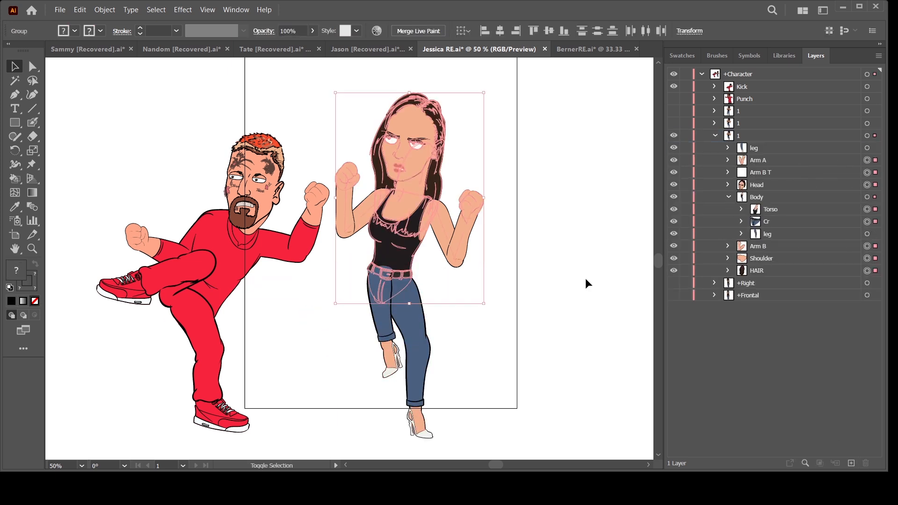
left_click_drag(493, 215, 447, 249)
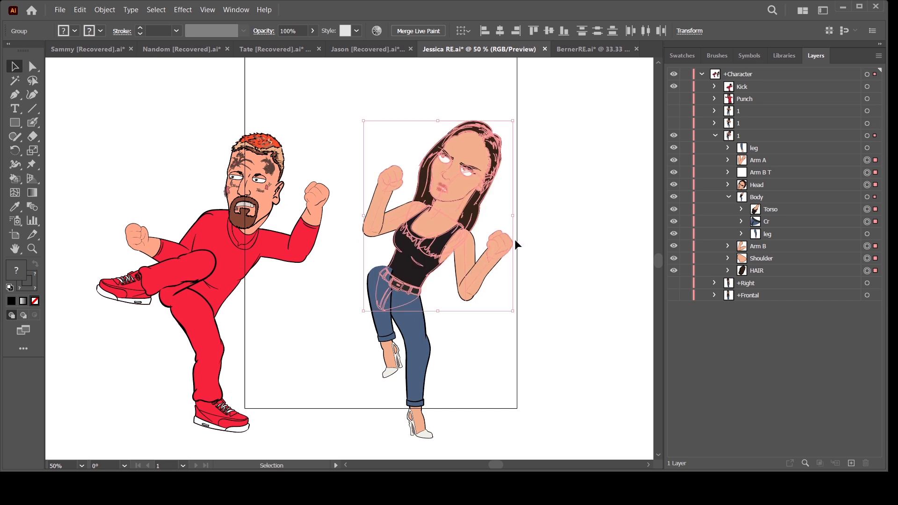
left_click_drag(516, 239, 526, 215)
left_click_drag(469, 235, 458, 242)
left_click(549, 245)
Rotate the +Head and HAIR groups back towards upright on the leaning torso.
left_click(727, 185)
left_click(867, 196)
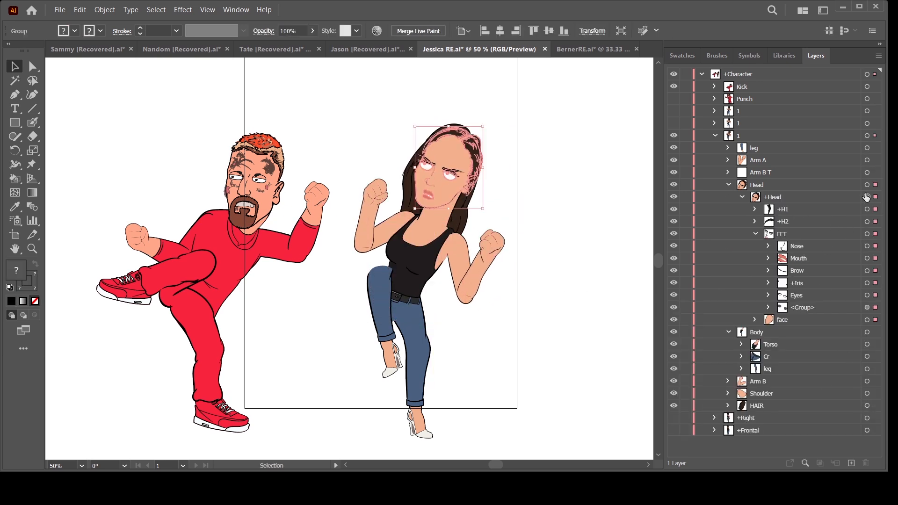
left_click(867, 405, "shift")
left_click_drag(493, 191, 487, 178)
left_click(574, 304)
key("ctrl+=")
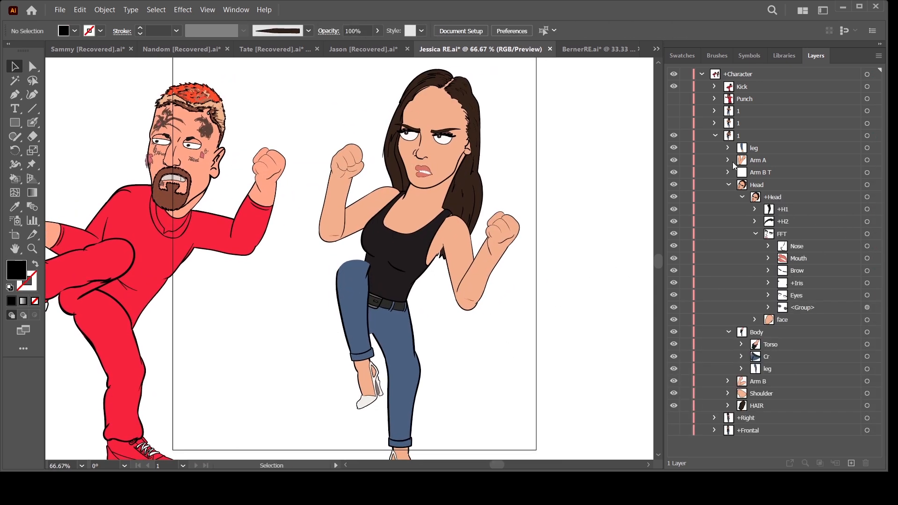
Rotate the woman's whole Arm A outward and place it back on her shoulder.
left_click(867, 160)
left_click_drag(525, 260, 532, 209)
left_click_drag(481, 281, 518, 234)
left_click(571, 206)
Rotate only Arm A's forearm and fist, and fit them to the elbow of the extended upper arm.
left_click(727, 160)
left_click(859, 172)
left_click(860, 185, "shift")
left_click_drag(499, 219, 540, 212)
left_click(583, 256)
Rotate the woman's Arm B so its fist tips towards the man, and fit it back to the shoulder.
left_click_drag(584, 257, 676, 247)
left_click(742, 233)
left_click(867, 295)
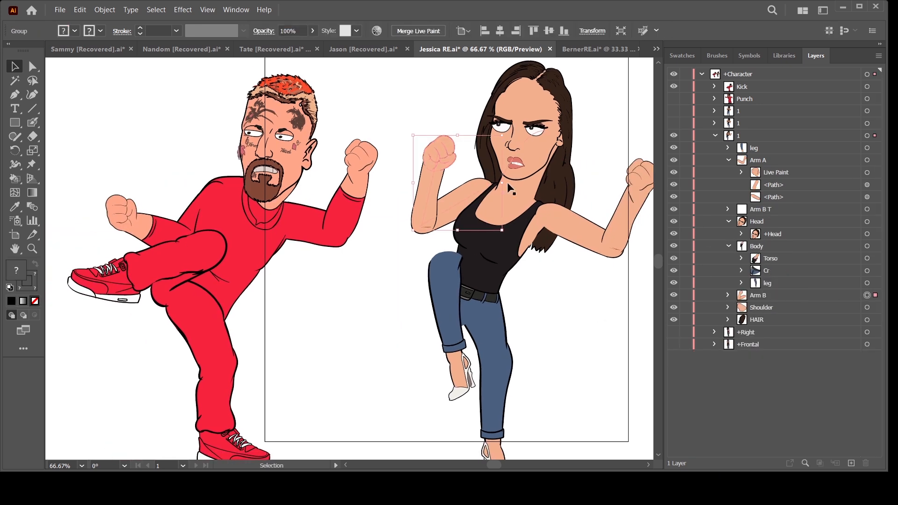
left_click_drag(508, 184, 497, 151)
left_click_drag(466, 194, 464, 205)
Rotate the woman's raised leg outward into an extended kick and place its knee over her waist.
left_click_drag(585, 358, 563, 306)
left_click(557, 320)
left_click(439, 269)
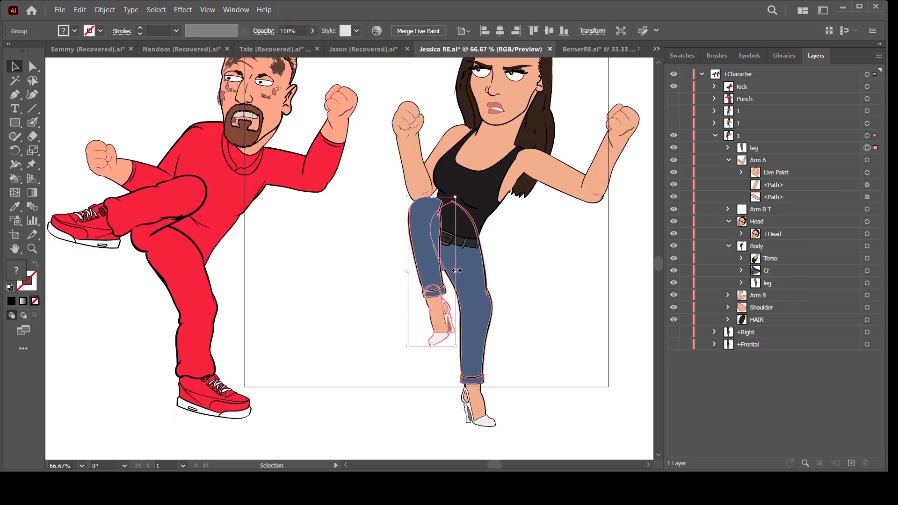
left_click_drag(459, 270, 447, 301)
left_click_drag(465, 272, 433, 245)
left_click(589, 260)
Bend the standing leg's thigh with Puppet Warp so it widens and meets the tilted hips.
left_click(867, 283)
left_click(741, 283)
left_click(867, 295)
left_click(32, 164)
left_click_drag(483, 299, 478, 302)
left_click_drag(434, 245, 446, 254)
key("a")
left_click(577, 303)
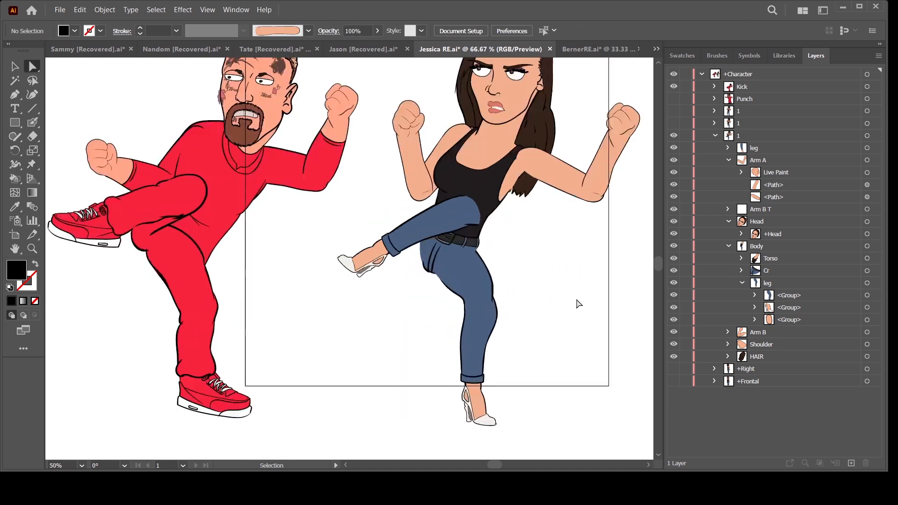
Lock the man's Kick group and the woman's visible group 1 in preparation for painting with the Blob Brush.
scroll(491, 126, "up", 1)
key("shift+b")
left_click_drag(491, 127, 507, 97)
left_click(684, 86)
left_click(685, 136)
key("ctrl+minus")
key("ctrl+plus")
Try to paint the raised thigh's outline from the knee to the hip and the buttock curve.
left_click_drag(507, 201, 511, 259)
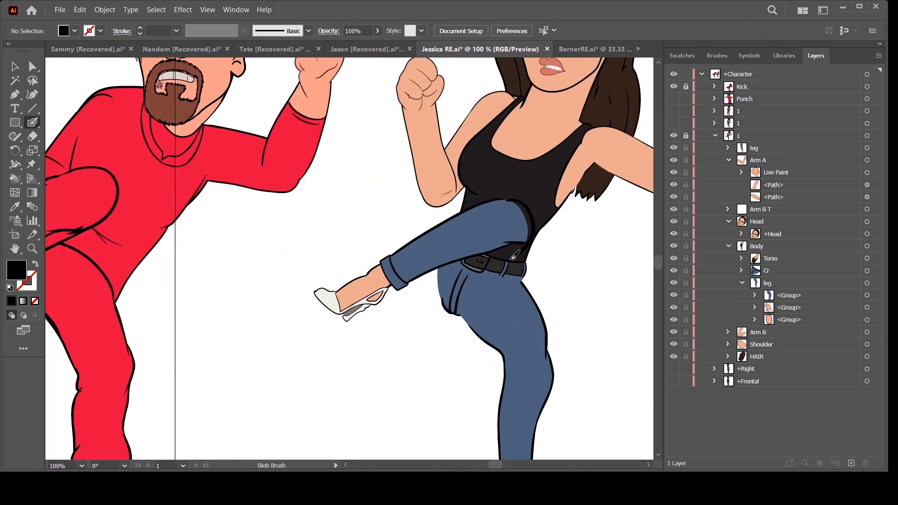
left_click_drag(555, 208, 542, 248)
key("ctrl+plus")
left_click_drag(484, 174, 386, 315)
left_click_drag(394, 277, 408, 342)
key("ctrl+minus")
key("ctrl+plus")
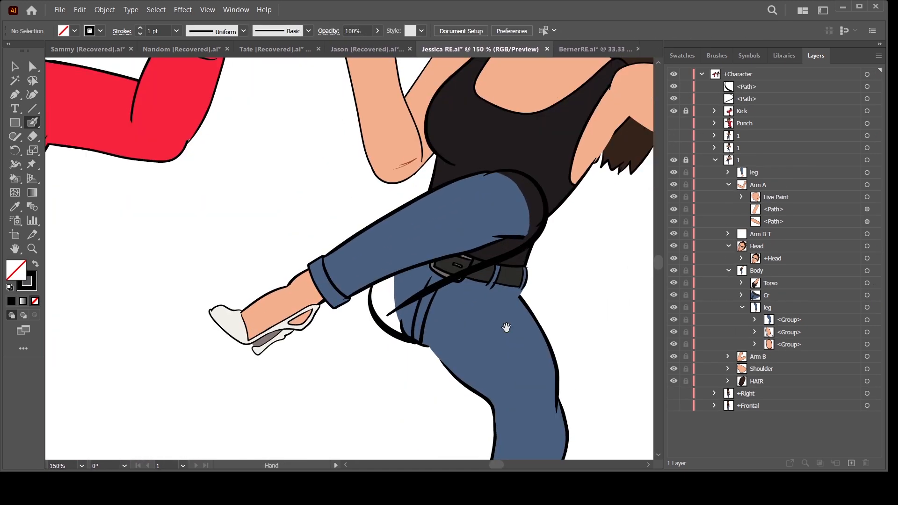
left_click_drag(505, 327, 420, 353)
key("ctrl+z")
key("ctrl+z")
Paint black outlines around the raised knee down to the hip and along the buttock curve.
left_click_drag(399, 200, 362, 323)
key("ctrl+minus")
key("ctrl+minus")
key("ctrl+minus")
key("ctrl+plus")
key("ctrl+plus")
key("ctrl+plus")
key("ctrl+plus")
left_click_drag(293, 310, 327, 393)
key("ctrl+minus")
key("ctrl+minus")
Sample the jeans' blue and draw a closed Pen fill inside the new knee, thigh and buttock outlines.
key("i")
left_click(393, 226)
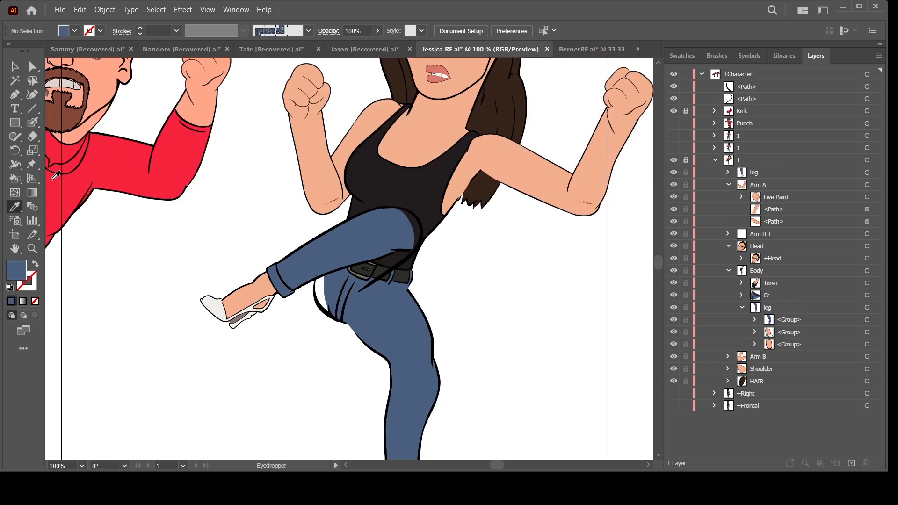
key("ctrl+plus")
key("ctrl+plus")
key("ctrl+plus")
key("p")
left_click(379, 125)
left_click(336, 343)
left_click(319, 354)
left_click(291, 373)
left_click(266, 392)
left_click(244, 404)
left_click_drag(231, 407, 228, 387)
left_click(211, 388)
left_click(218, 413)
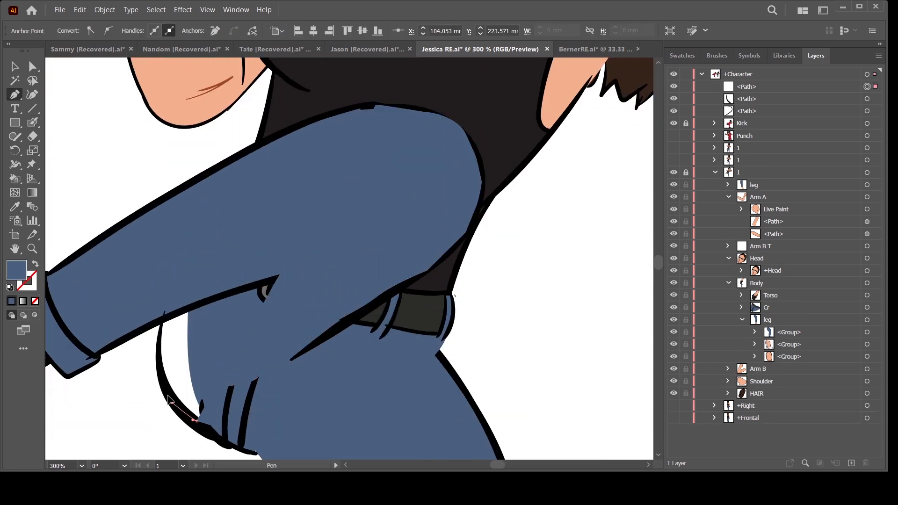
left_click(444, 214)
left_click(452, 146)
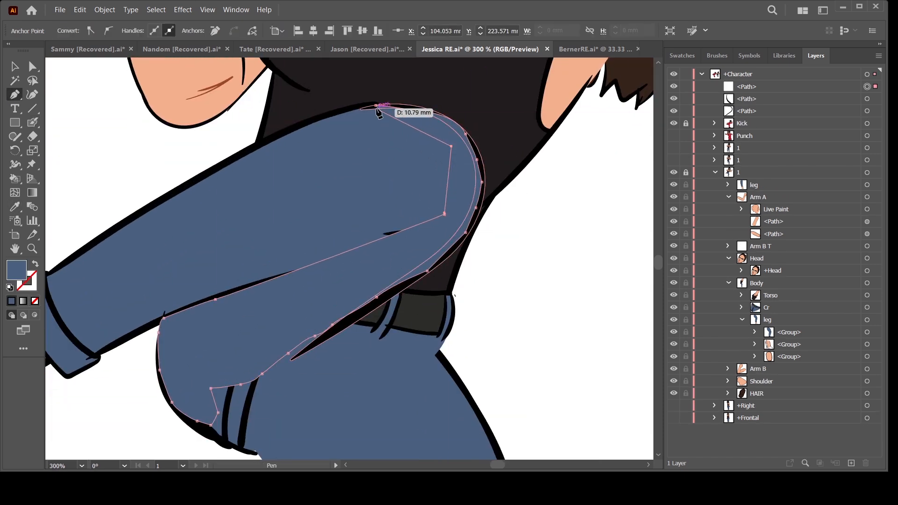
left_click(376, 105)
Adjust the blue fill's inner anchor points near the knee so the leg's lower crease line shows.
key("a")
mouse_move(444, 214)
left_mouse_down()
mouse_move(446, 232)
mouse_move(445, 225)
left_mouse_up()
left_click_drag(451, 146, 423, 152)
left_click_drag(445, 225, 390, 251)
key("ctrl+minus")
key("ctrl+minus")
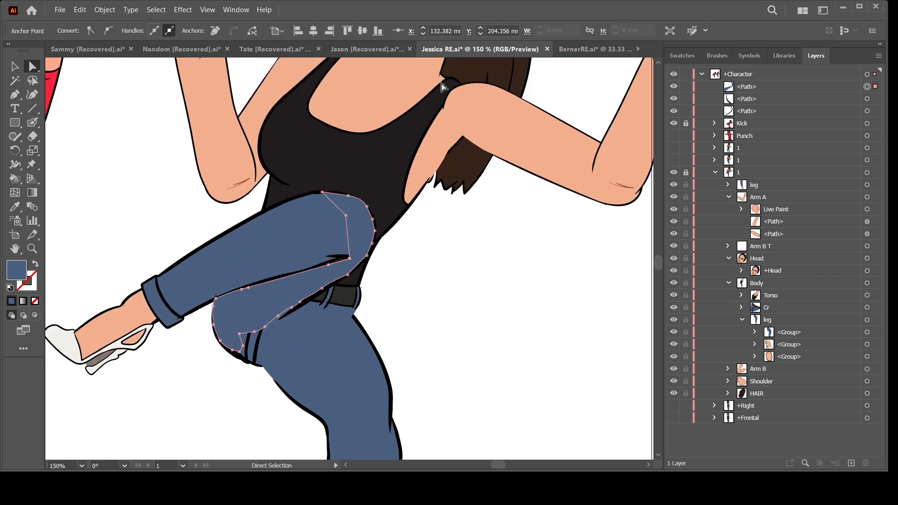
Send the blue fill behind the two outline paths and group the three together.
key("ctrl+[")
key("ctrl+[")
key("ctrl+a")
key("ctrl+g")
left_click(613, 154)
key("ctrl+minus")
left_click(614, 158)
key("ctrl+minus")
key("ctrl+minus")
key("ctrl+minus")
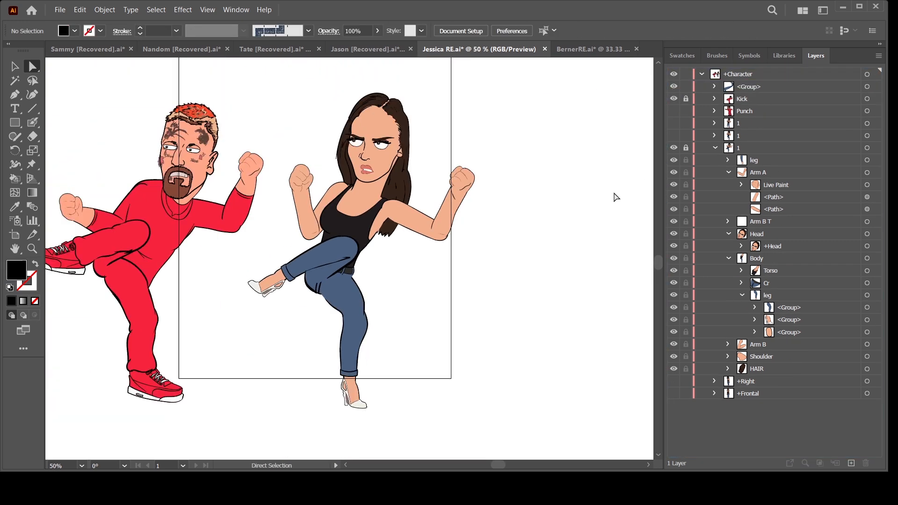
Sample the arm's skin colour and draw a Pen fill over the gap between Arm A's underarm and the torso.
key("i")
left_click(412, 217)
key("ctrl+plus")
key("ctrl+plus")
key("ctrl+plus")
left_click_drag(388, 186, 285, 282)
key("ctrl+plus")
key("ctrl+plus")
key("p")
left_click(453, 237)
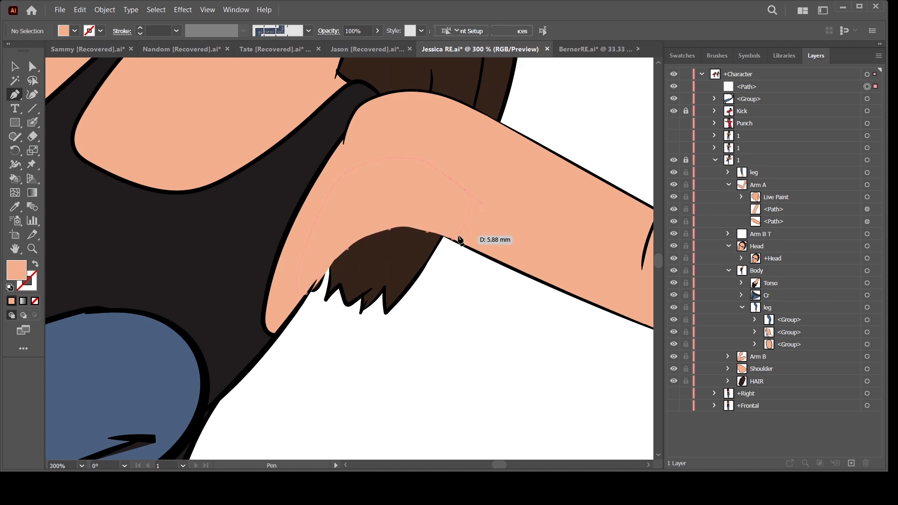
left_click_drag(412, 321, 505, 206)
left_click(505, 206)
Paint black Blob Brush strokes closing the outline gaps at the belt's outer edge and under the standing thigh.
key("shift+b")
key("i")
left_click(323, 227)
key("shift+b")
key("ctrl+plus")
key("ctrl+plus")
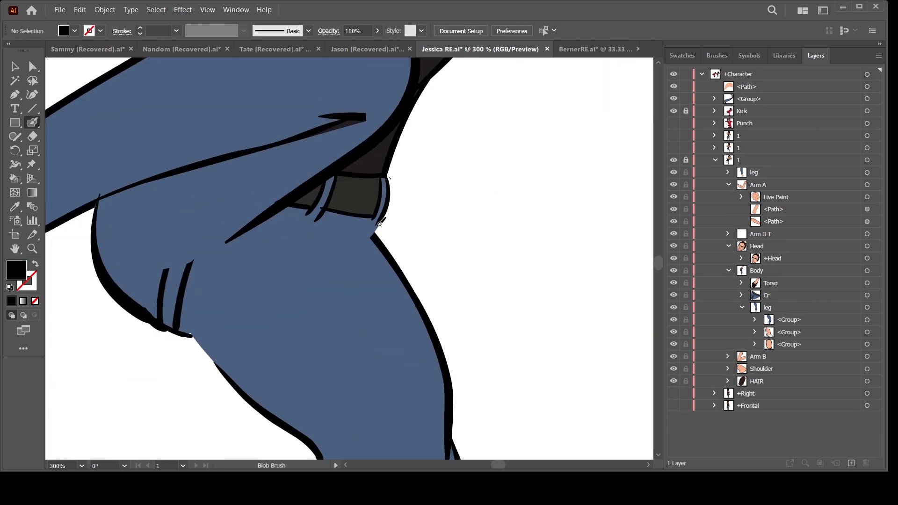
left_click_drag(384, 211, 377, 238)
left_click_drag(523, 215, 352, 459)
Paint a black curved outline along the lower edge of Arm A's underarm patch.
key("ctrl+plus")
key("ctrl+plus")
left_click_drag(469, 297, 375, 258)
key("ctrl+minus")
key("ctrl+minus")
key("ctrl+minus")
key("ctrl+minus")
key("ctrl+minus")
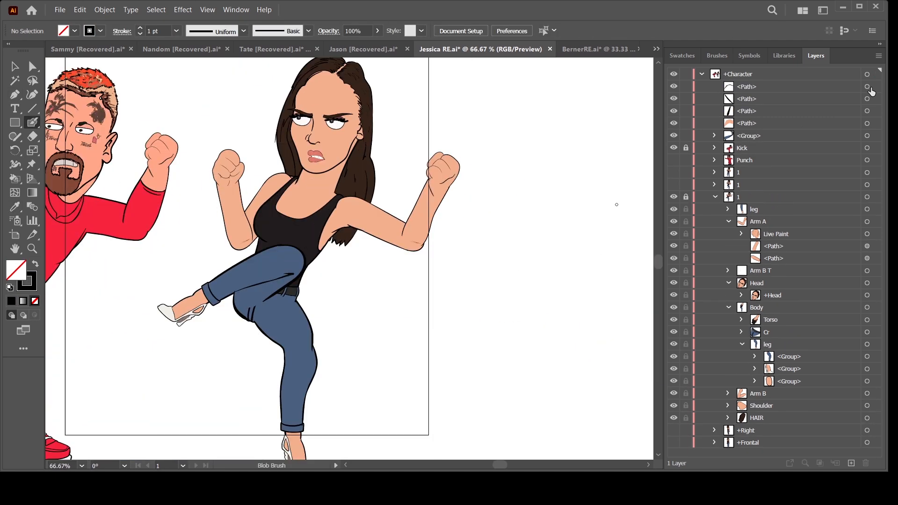
Group the new outlines and fills, unlock the woman's group 1, and move the new group into it above the leg.
left_click_drag(868, 87, 872, 130)
left_click(870, 135, "shift")
key("ctrl+g")
left_click(686, 148)
left_click_drag(748, 87, 748, 148)
left_click(728, 172)
left_click(32, 67)
left_click(536, 212)
key("ctrl+minus")
key("ctrl+minus")
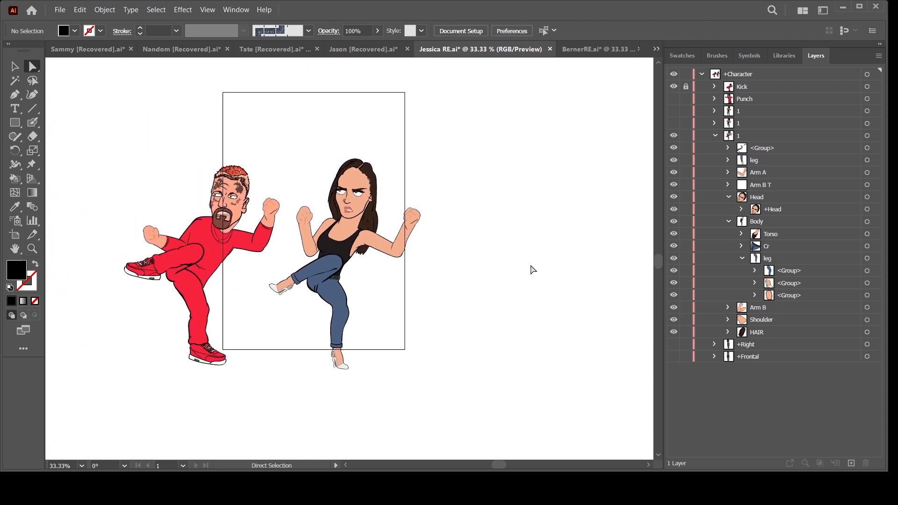
Collapse the woman's pose group 1 and show the man's next kick pose inside the Kick group, hiding his previous one.
key("ctrl+plus")
key("ctrl+plus")
key("ctrl+plus")
key("ctrl+minus")
key("ctrl+minus")
key("ctrl+minus")
key("ctrl+plus")
key("ctrl+plus")
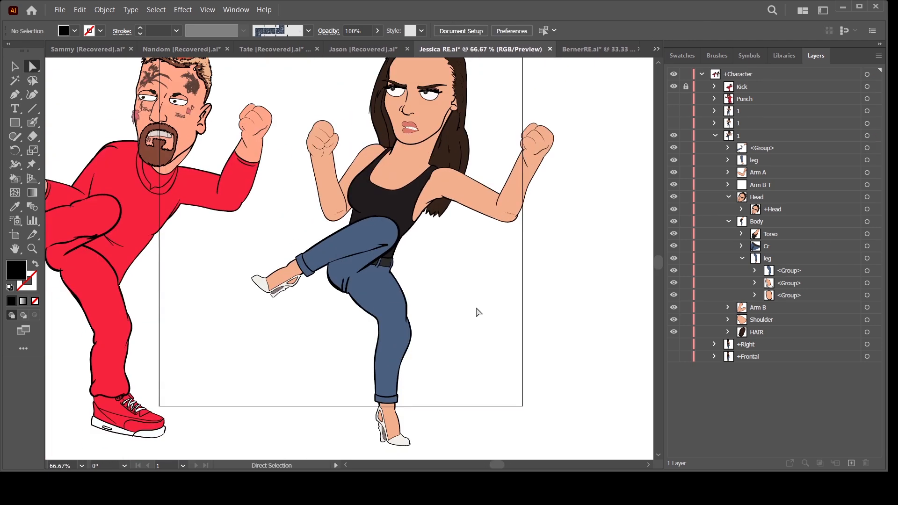
key("ctrl+minus")
key("ctrl+plus")
key("ctrl+minus")
left_click(714, 135)
left_click(734, 139)
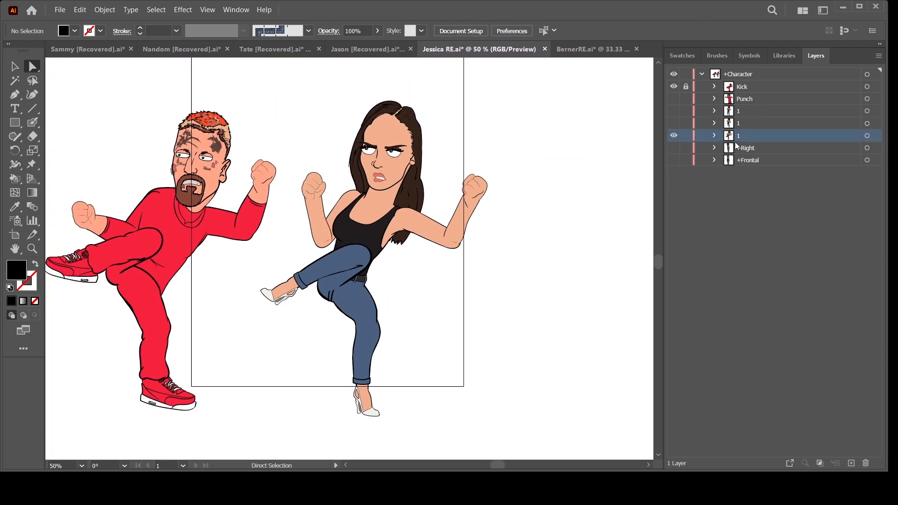
left_click(714, 87)
left_click(673, 123)
left_click(674, 135)
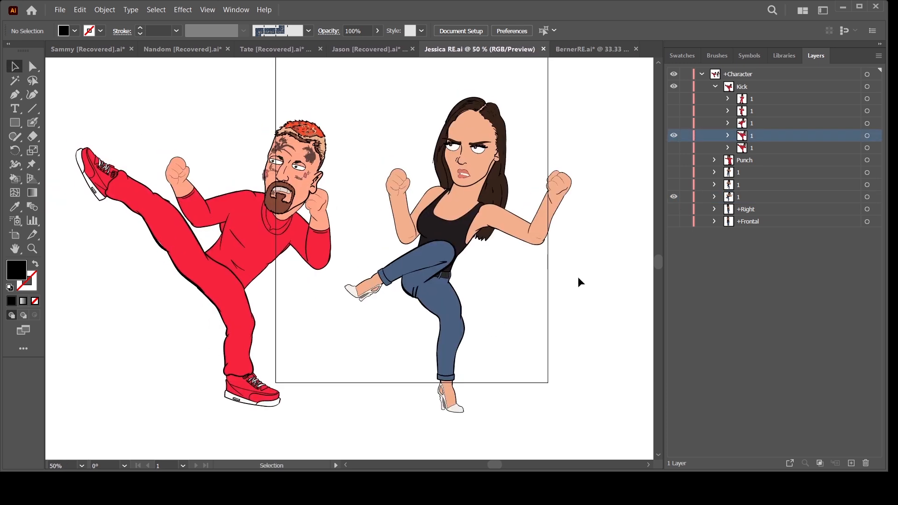
Duplicate the woman's latest pose group, hide the original, and delete the hip-and-outline subgroup from the copy.
left_click(738, 201)
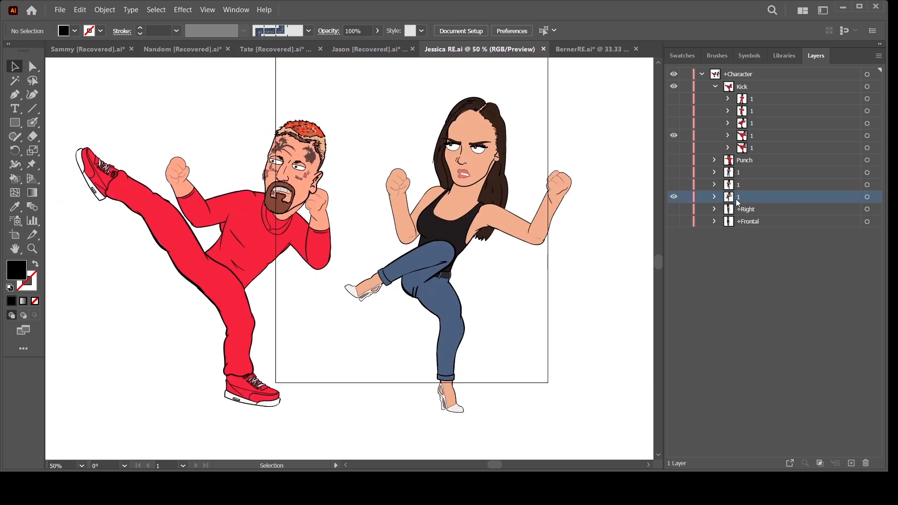
left_click_drag(736, 199, 729, 209)
left_click(673, 197)
left_click(714, 209)
key("ctrl+shift+a")
left_click(762, 221)
left_click(865, 463)
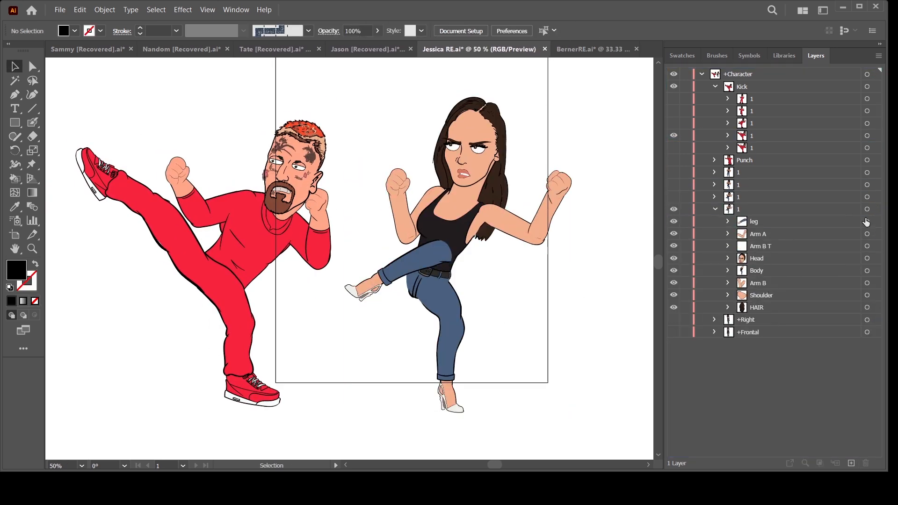
Rotate the woman's upper body, excluding both legs, so it leans farther back like the man's torso.
left_click(866, 209)
left_click(867, 221, "shift")
left_click(728, 270)
left_click(866, 307, "shift")
left_click_drag(479, 228, 481, 243)
left_click_drag(579, 210, 576, 225)
left_click_drag(479, 238, 488, 233)
left_click(525, 320)
left_click_drag(535, 351, 534, 328)
Straighten the woman's bent leg parts and move them into a high, extended kick in front of her hip.
left_click(421, 238)
left_click_drag(463, 243, 436, 297)
left_click_drag(444, 266, 400, 220)
left_click_drag(250, 233, 168, 237)
left_click(502, 319)
left_click_drag(502, 319, 556, 303)
left_click_drag(436, 195, 416, 174)
left_click(317, 117)
left_click(406, 177)
left_click_drag(436, 123, 446, 138)
left_click(606, 341)
left_click_drag(606, 341, 530, 321)
key("a")
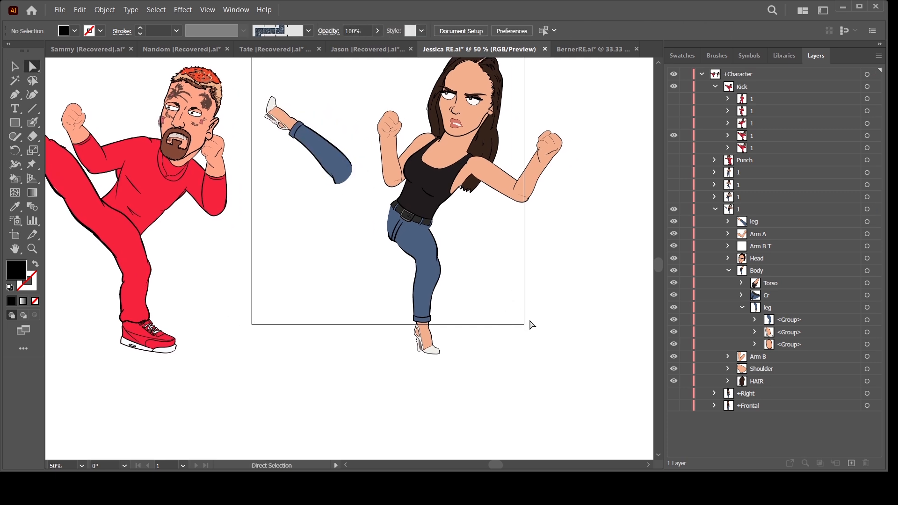
Replace the new pose's standing leg with a copy of the straight leg from the woman's earlier standing pose.
left_click(673, 172)
left_click(714, 172)
left_click(727, 233)
left_click(728, 221)
left_click(866, 259)
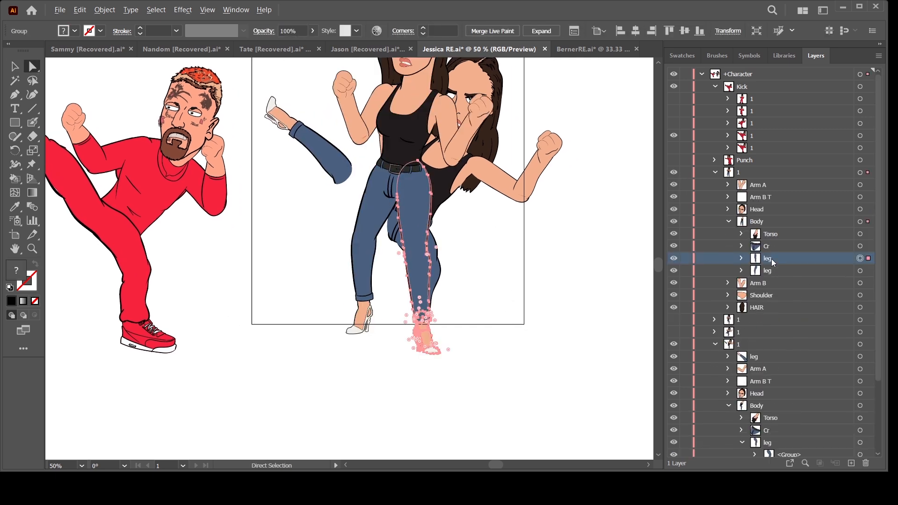
left_click_drag(771, 259, 762, 346)
left_click(714, 172)
left_click(673, 173)
left_click_drag(785, 222, 785, 314)
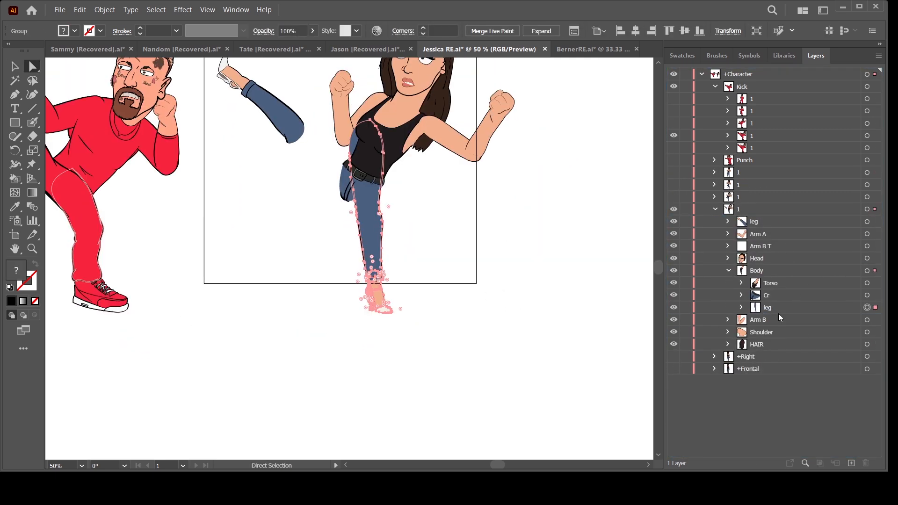
Bend the new standing leg's jeans with Puppet Warp so they run from the tilted hip through the knee to the shoe.
left_click(742, 308)
left_click(867, 319)
left_click(32, 164)
left_click_drag(368, 133, 372, 180)
left_click_drag(370, 206, 394, 231)
mouse_move(374, 241)
left_mouse_down()
mouse_move(395, 259)
mouse_move(383, 254)
left_mouse_up()
left_click_drag(376, 206, 359, 187)
left_click_drag(489, 219, 485, 292)
Fold Arm A's forearm inward with its fist beside the chin and swing Arm B outward toward the kicking leg.
left_click(32, 66)
left_click(867, 234)
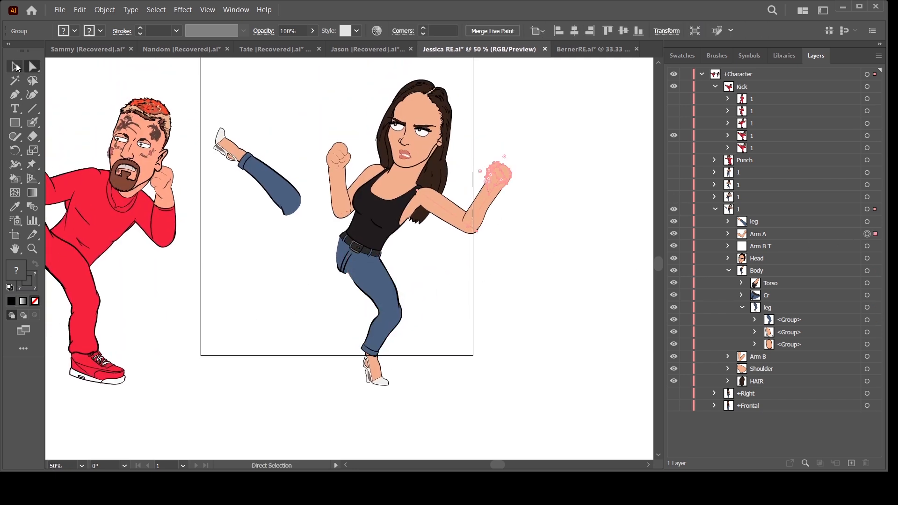
left_click(14, 66)
left_click_drag(509, 175, 501, 157)
left_click(727, 234)
left_click_drag(491, 192, 477, 194)
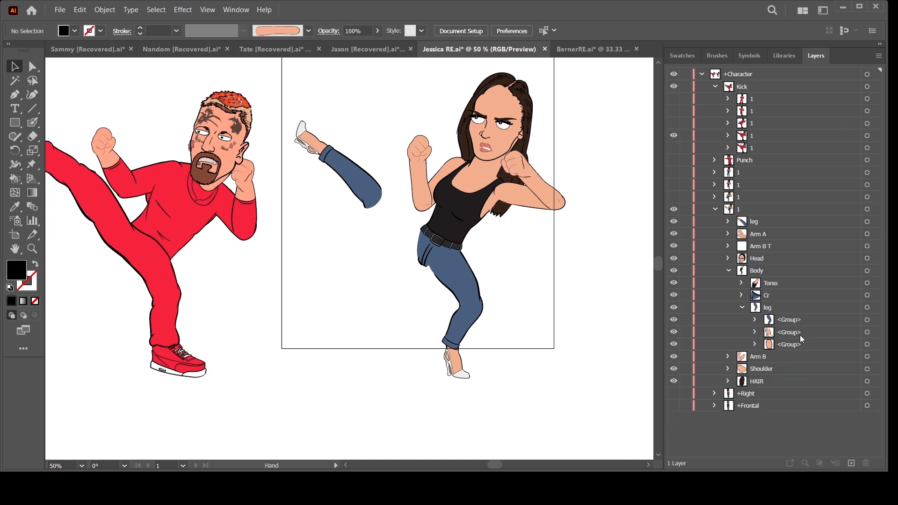
left_click(423, 150)
left_click_drag(435, 154, 412, 174)
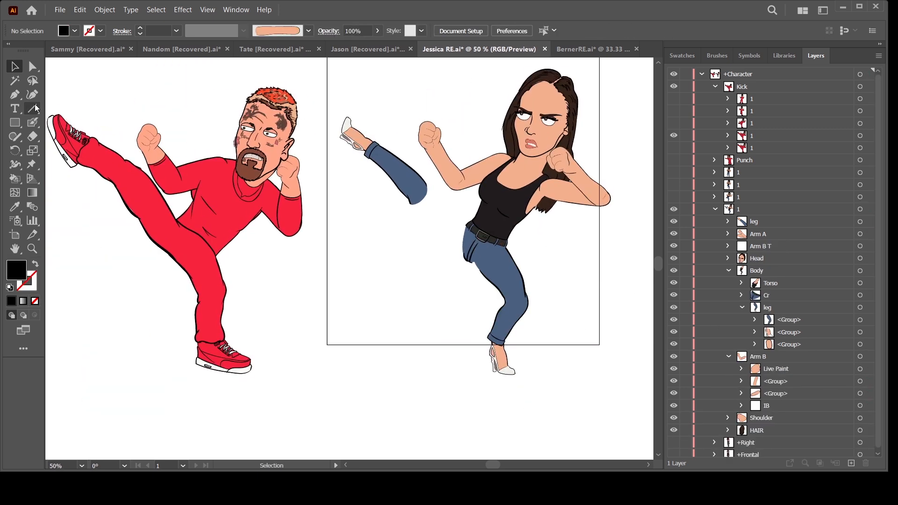
Lock the pose group and paint black Blob Brush outlines joining the raised leg's upper and lower edges to the hip.
left_click(686, 209)
key("shift+b")
key("ctrl+=")
key("ctrl+=")
left_click_drag(588, 336, 324, 337)
left_click_drag(189, 61, 333, 196)
left_click_drag(206, 139, 329, 260)
left_click_drag(318, 252, 283, 185)
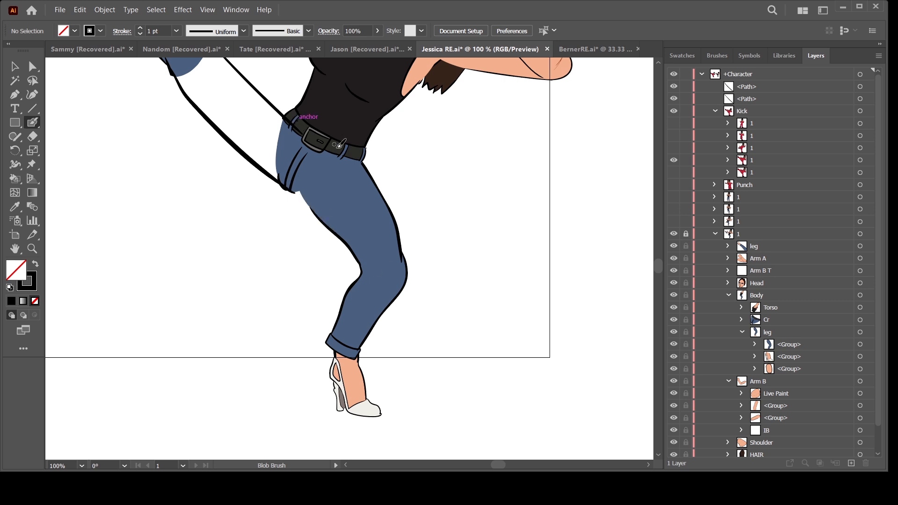
Unlock the pose group and move the woman's head and hair together slightly down toward the shoulders.
key("ctrl+minus")
key("ctrl+minus")
key("ctrl+minus")
key("ctrl+=")
key("ctrl+=")
left_click_drag(512, 151, 553, 315)
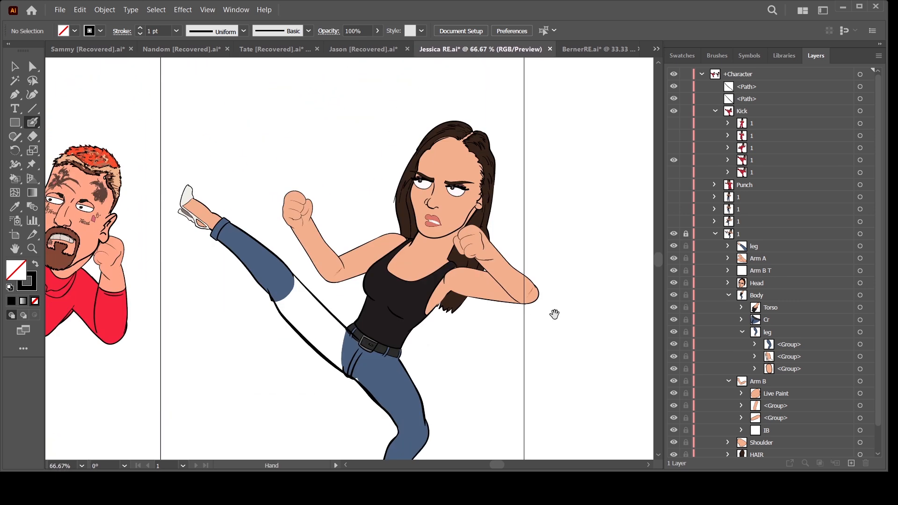
left_click(685, 234)
left_click(860, 282)
key("v")
left_click(460, 255, "shift")
left_click_drag(489, 189, 495, 193)
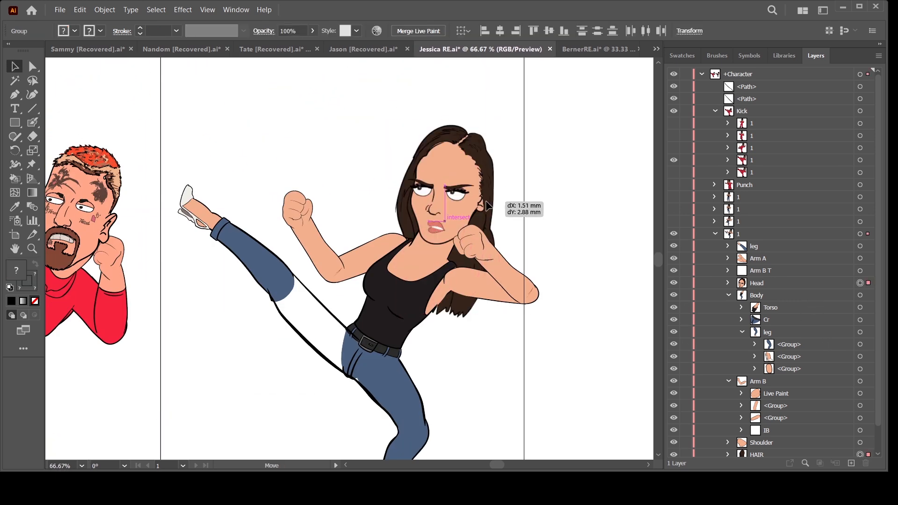
left_click(519, 308)
Sample the jeans' blue and draw a closed Pen fill covering the gap between the raised leg and the hip.
key("ctrl+minus")
key("ctrl+minus")
key("ctrl+=")
left_click_drag(291, 290, 358, 246)
key("ctrl+=")
key("ctrl+=")
key("ctrl+=")
key("i")
left_click(372, 169)
left_click(14, 96)
left_click_drag(420, 160, 308, 120)
left_click(308, 119)
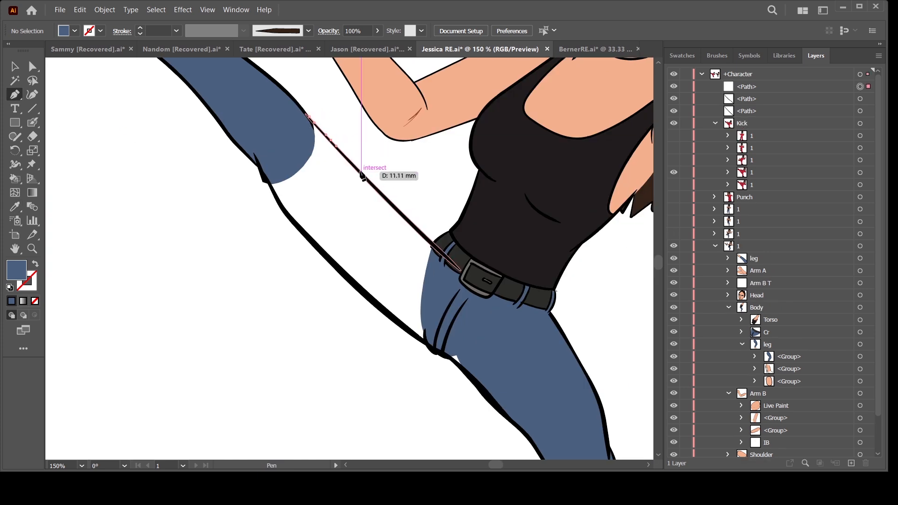
left_click(430, 241)
left_click(453, 262)
left_click(436, 336)
left_click(465, 371)
left_click_drag(325, 257, 321, 247)
left_click(264, 170)
left_click(308, 119)
key("v")
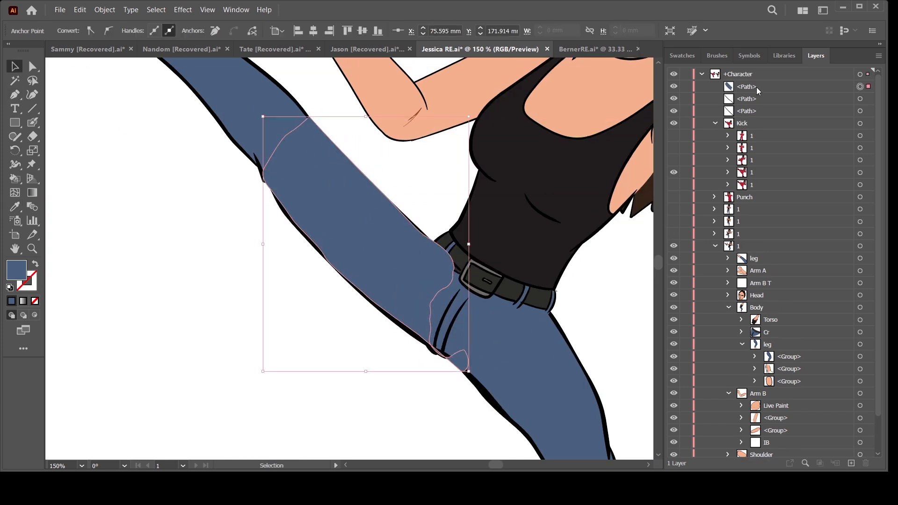
Group the thigh fill with its new outlines and place them inside the woman's current pose group.
left_click(860, 98, "shift")
mouse_move(757, 88)
left_mouse_down()
mouse_move(753, 233)
mouse_move(738, 216)
left_mouse_up()
key("ctrl+g")
key("ctrl+minus")
key("ctrl+minus")
key("ctrl+minus")
key("ctrl+minus")
Duplicate the finished kick pose, hide the original, and extend the copy's raised leg and thigh slightly forward.
left_click(714, 209)
left_click(673, 209)
left_click(867, 221)
key("v")
left_click_drag(210, 223, 201, 199)
key("ctrl+z")
left_click(714, 221)
left_click(860, 246)
left_click(859, 234, "shift")
key("a")
key("ctrl+shift+a")
left_click(714, 221)
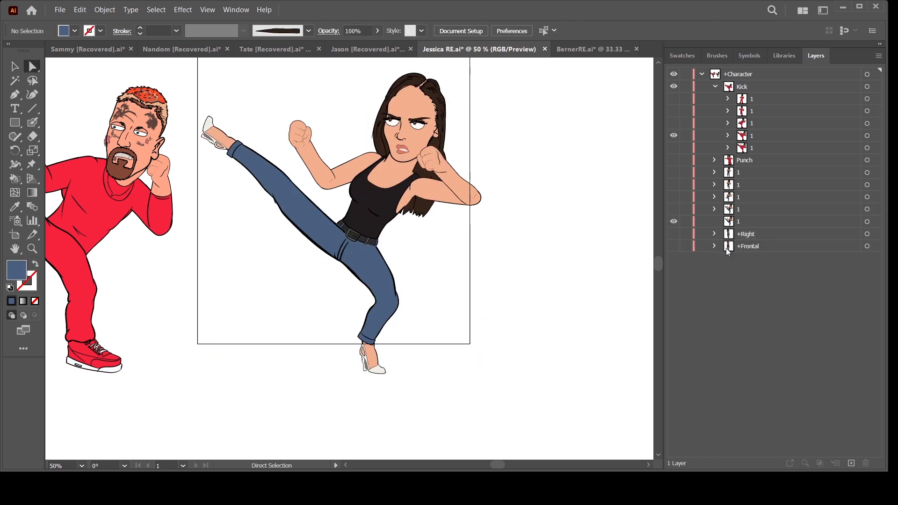
Move all the woman's kick pose groups into the Kick group and delete the man's poses.
left_click_drag(673, 209, 673, 184)
left_click(674, 172)
left_click(867, 172)
left_click(867, 184, "shift")
left_click(741, 172, "shift")
left_click(751, 160)
left_click(750, 208, "shift")
left_click_drag(742, 182, 744, 128)
left_click(865, 462)
Collapse and hide the Kick group, show the woman's +Right view, and save the document.
left_click(714, 86)
left_click(673, 122)
left_click(673, 99)
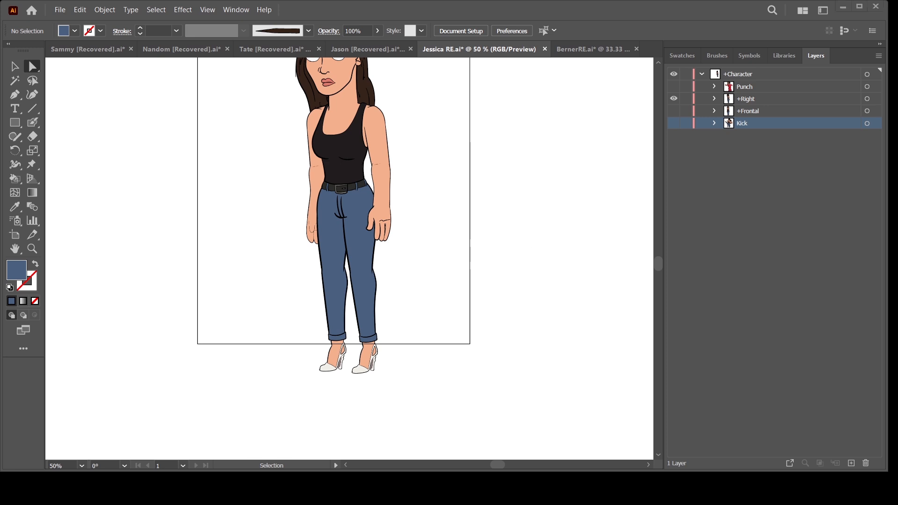
key("ctrl+s")
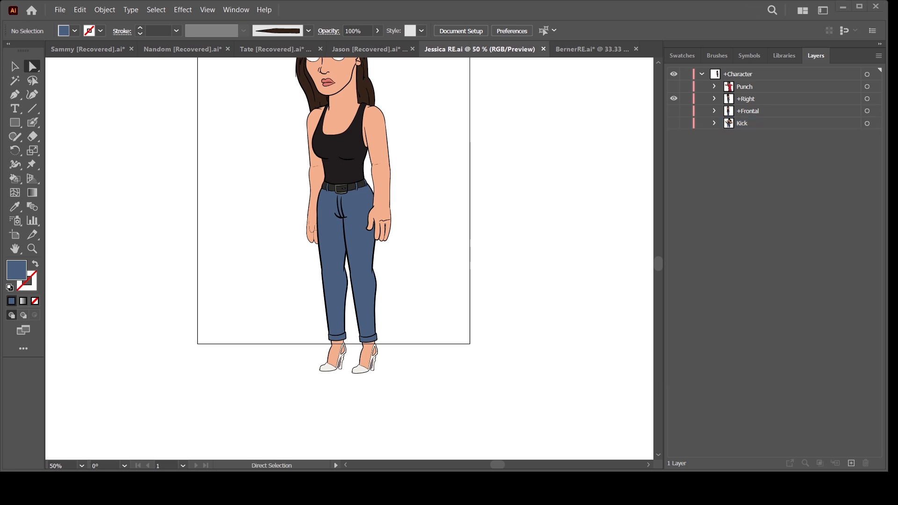
scroll(482, 280, "up", 3)
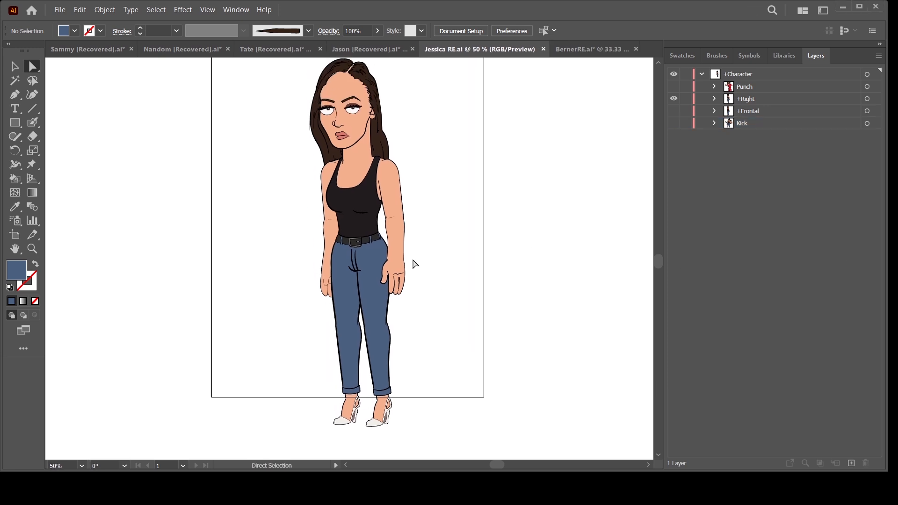
left_click_drag(404, 272, 412, 294)
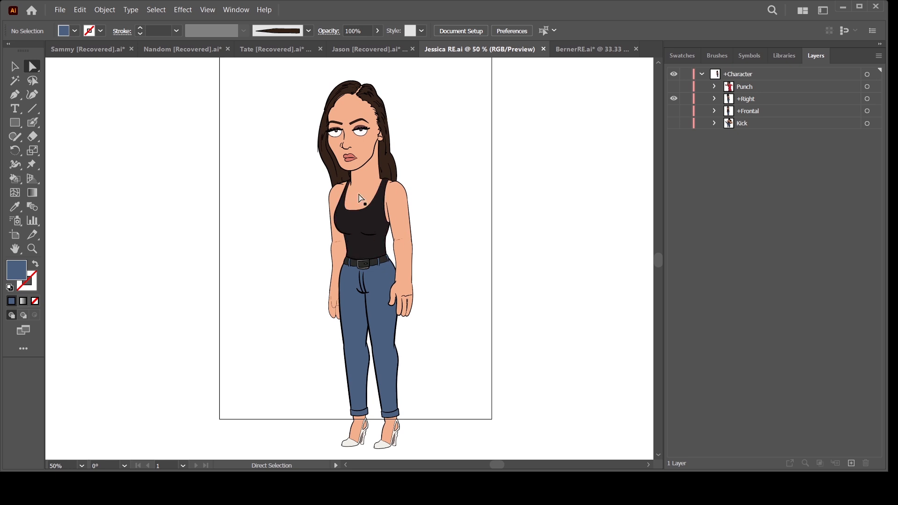
left_click_drag(453, 351, 451, 316)
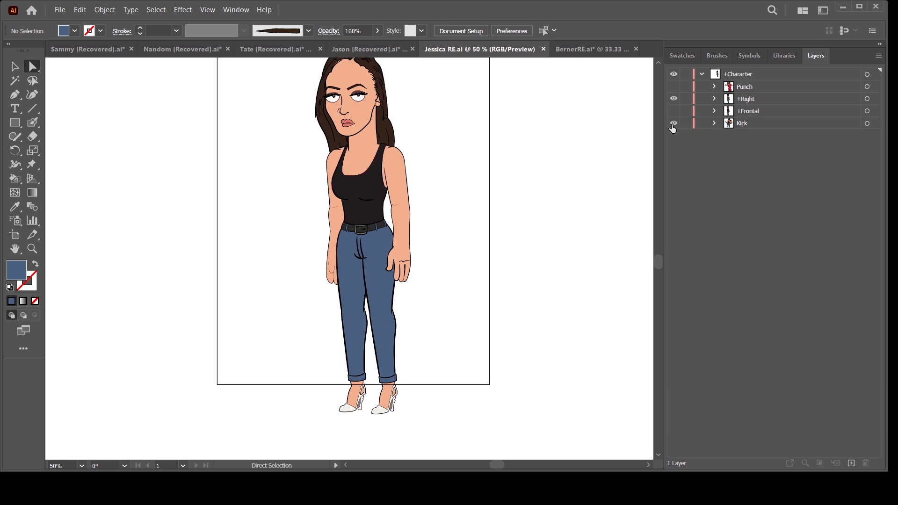
left_click(674, 124)
left_click(674, 123)
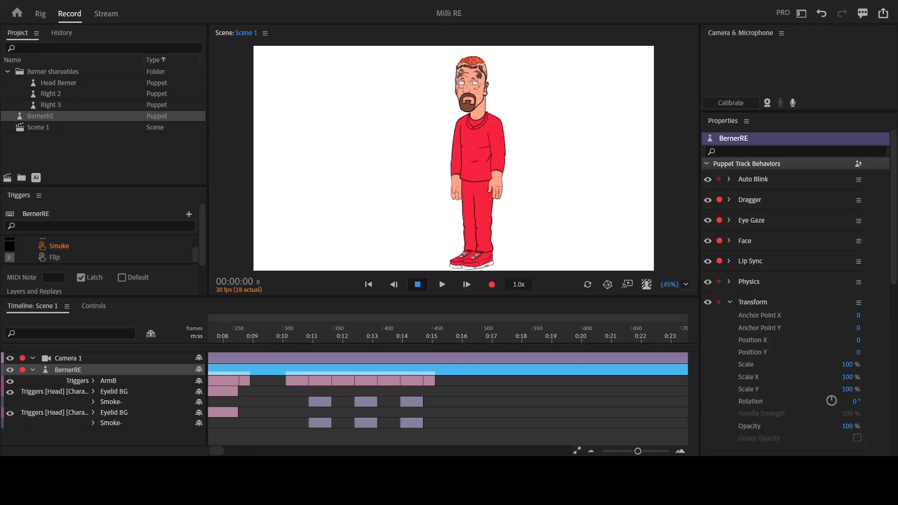
Switch to Character Animator and test the BernerRE puppet's triggered kick moves in the enlarged scene view.
key("grave")
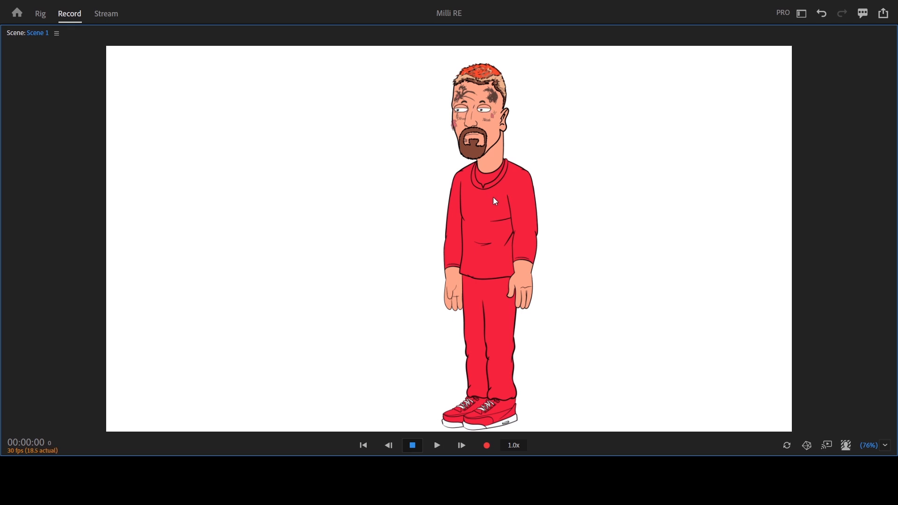
key("1")
key("2")
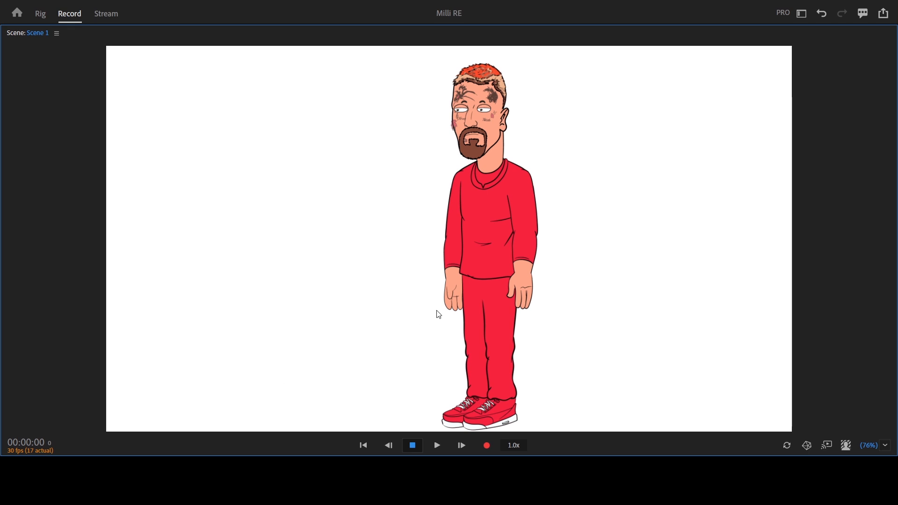
key("2")
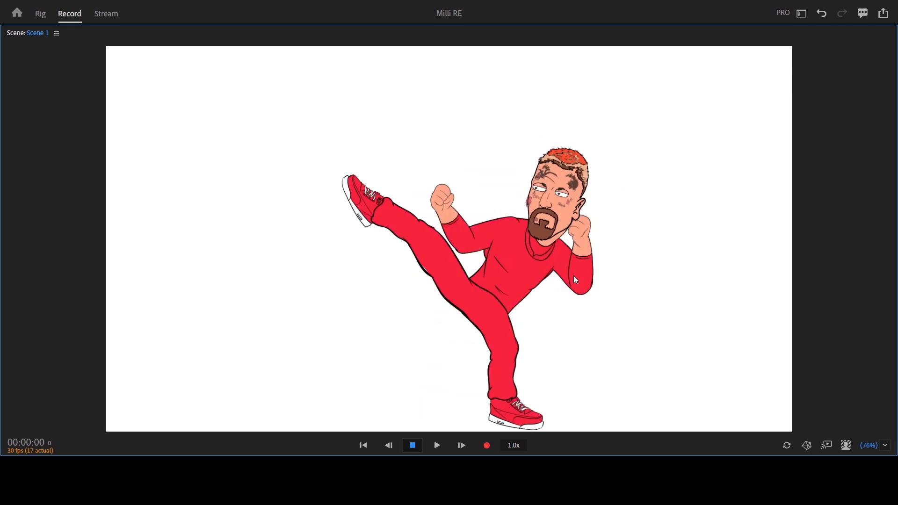
key("2")
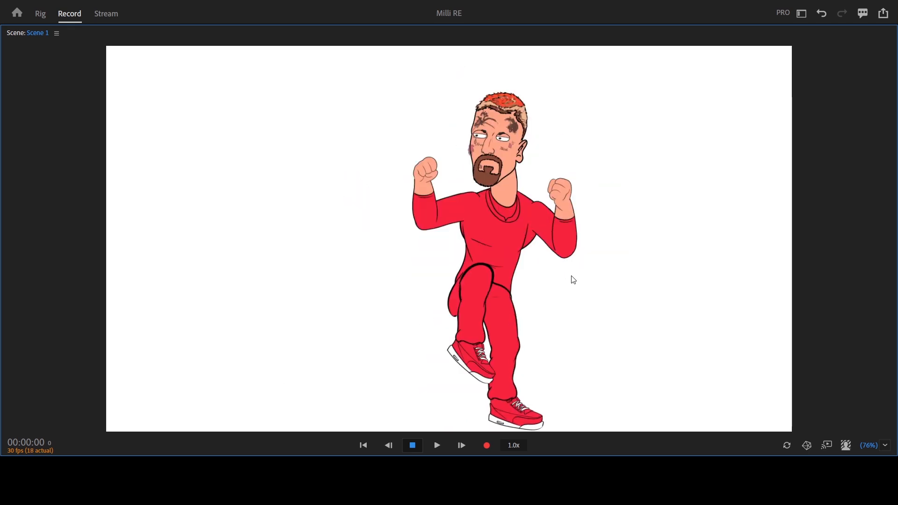
key("2")
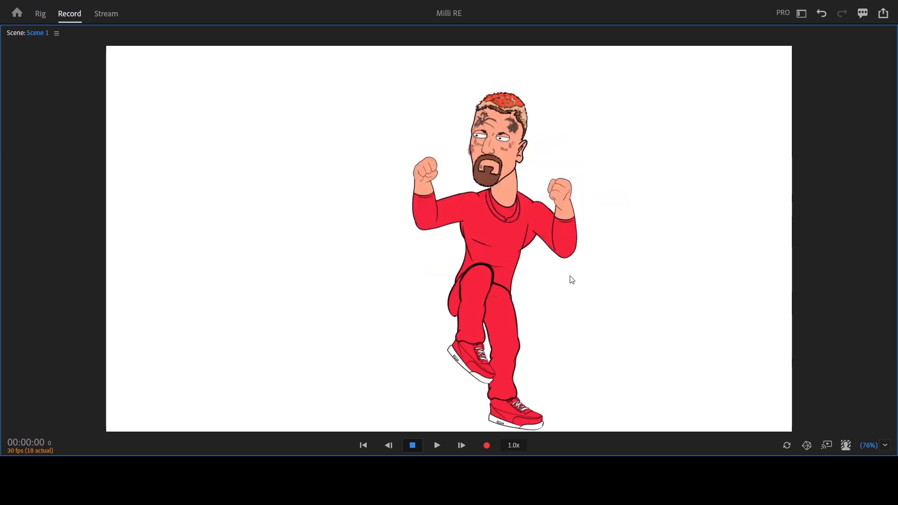
key("grave")
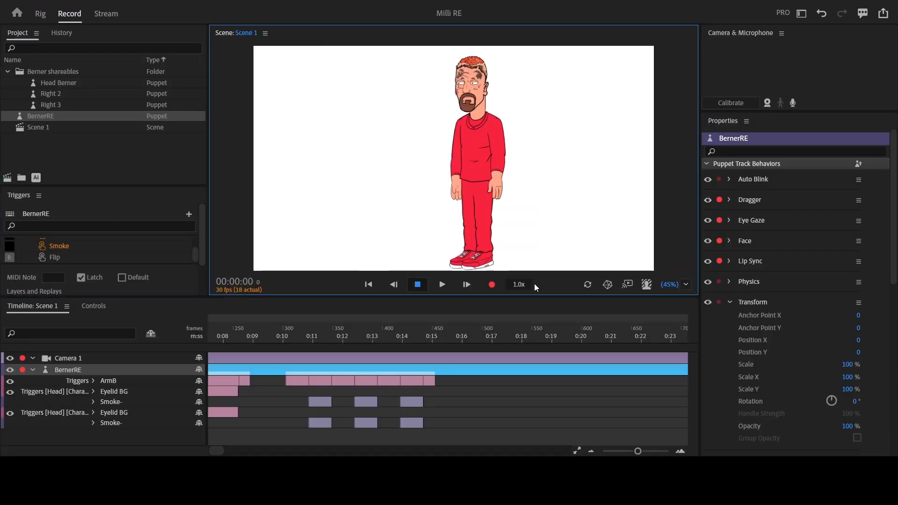
Collapse the BernerRE track in the timeline and set Camera 1's Position Y to 10.
left_click(32, 367)
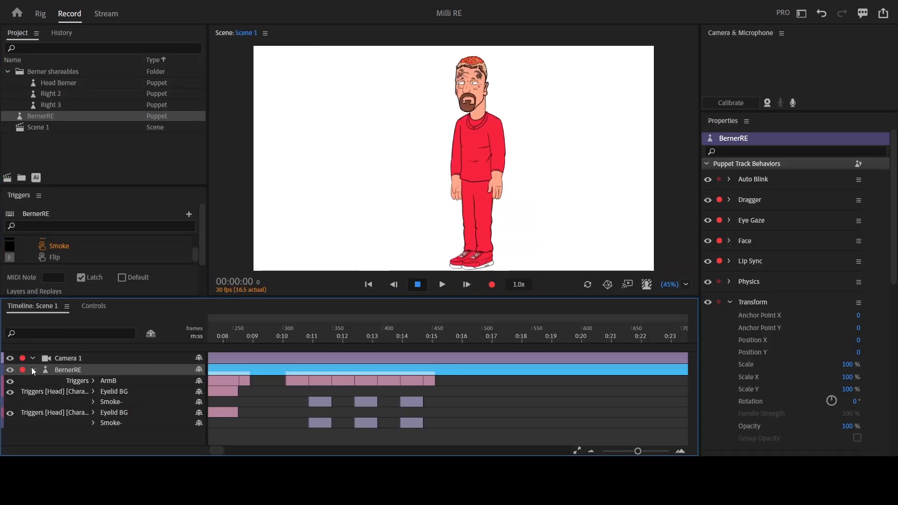
left_click(32, 369)
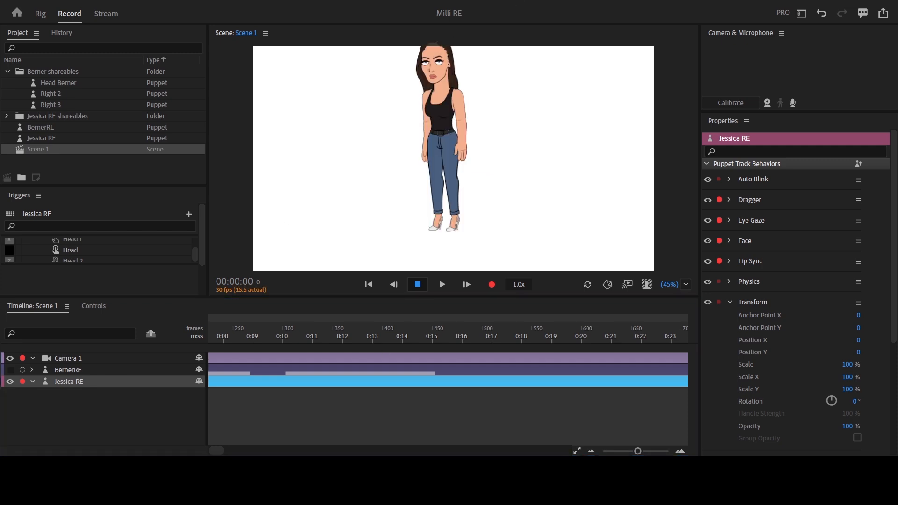
left_click(157, 402)
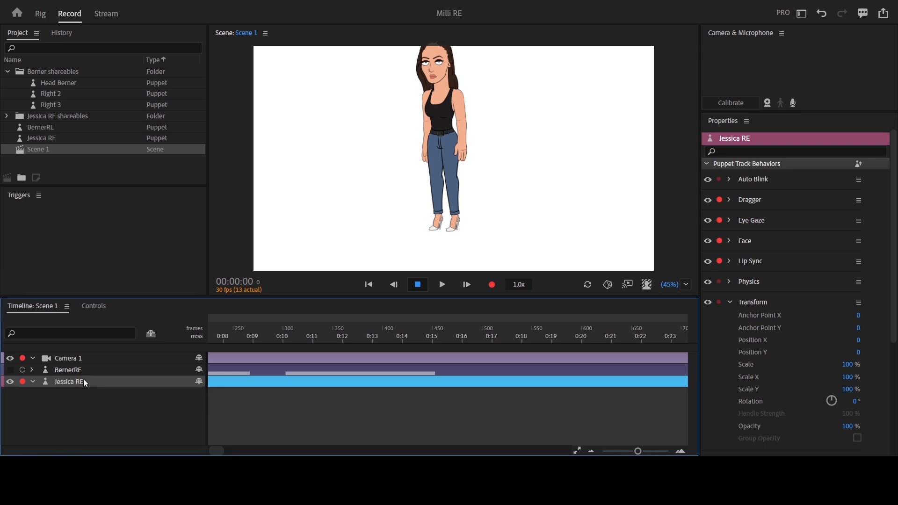
left_click(445, 201)
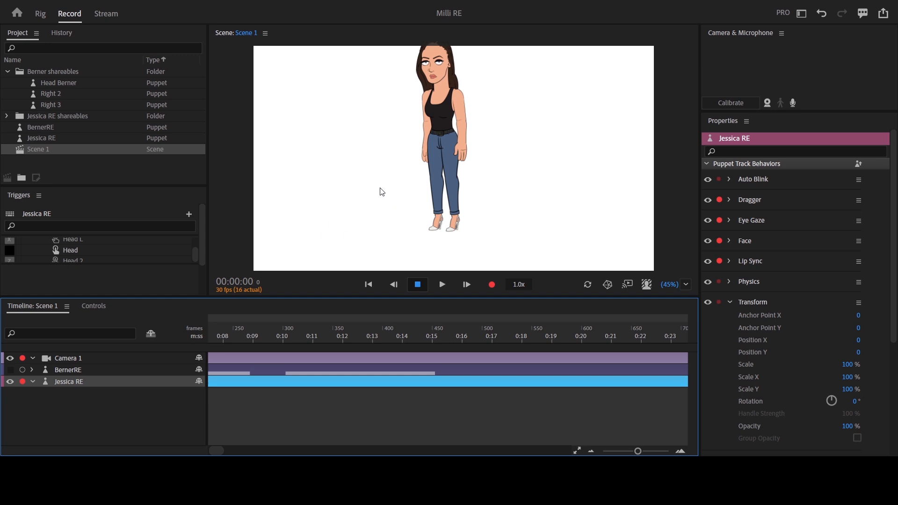
left_click(103, 359)
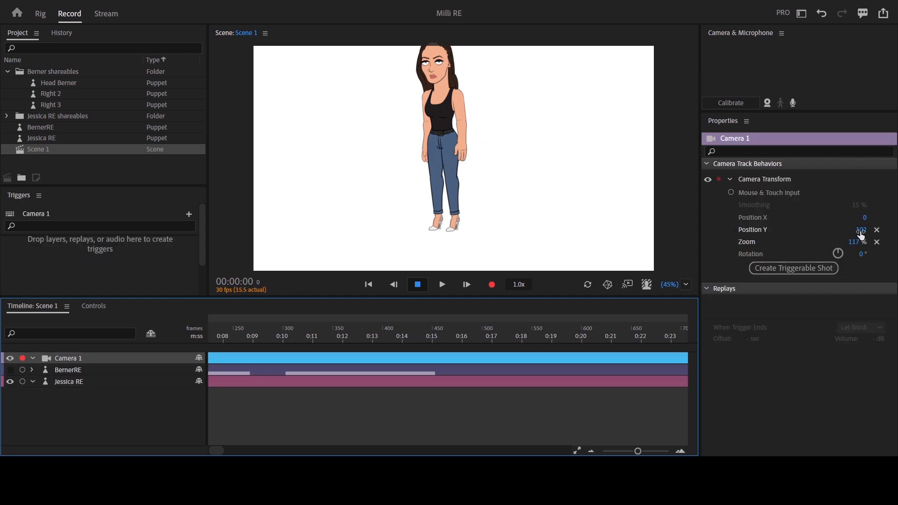
left_click_drag(863, 231, 854, 275)
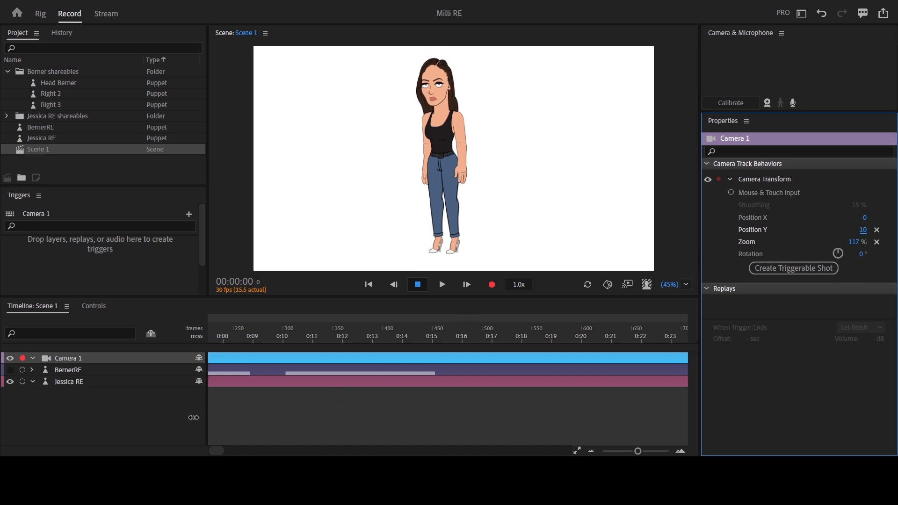
Open the Jessica RE puppet for rigging and collapse all its trigger swap sets except Character.
left_click(91, 382)
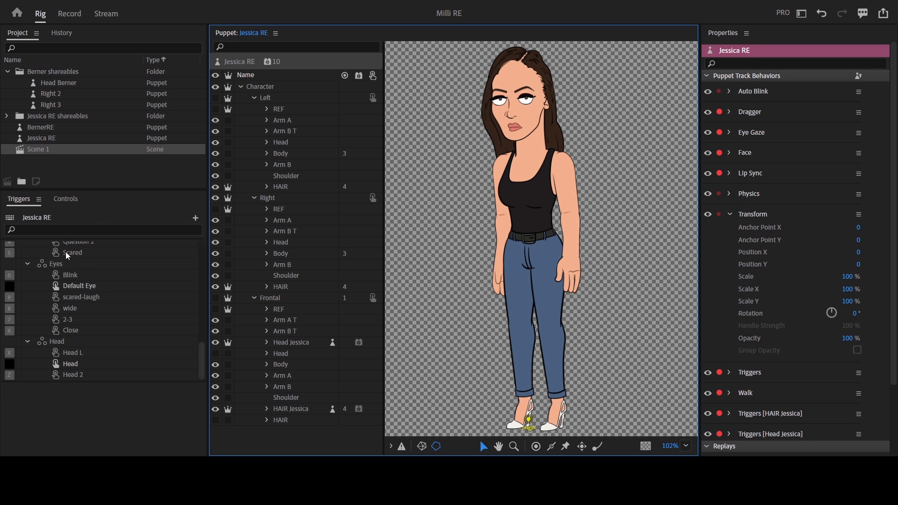
scroll(67, 271, "up", 3)
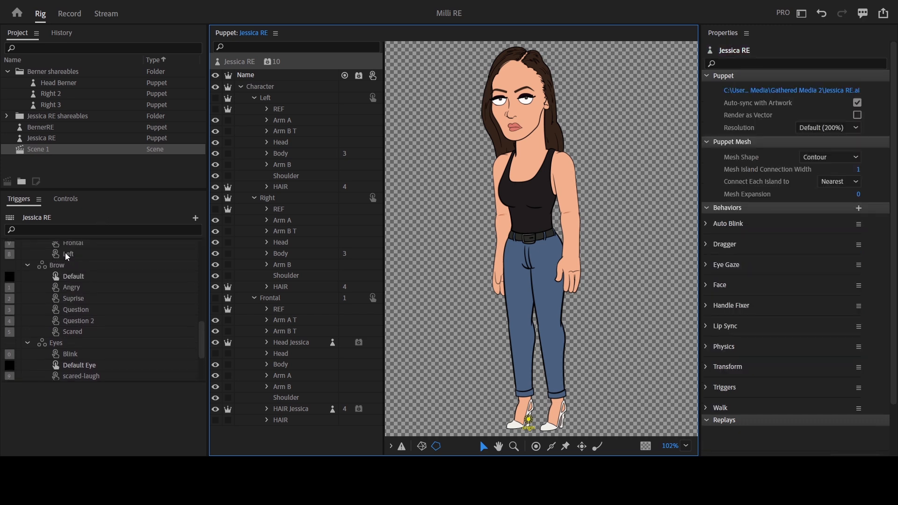
left_click_drag(202, 341, 204, 253)
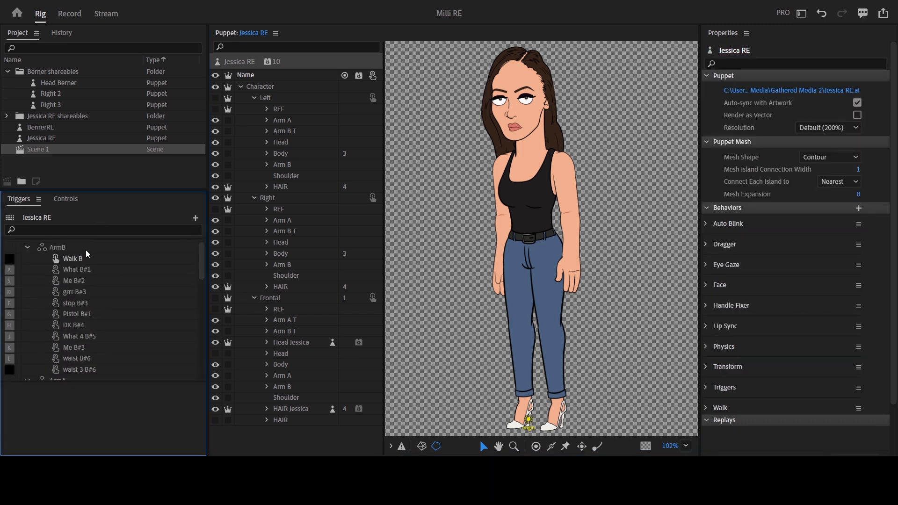
left_click(28, 248)
left_click(28, 259)
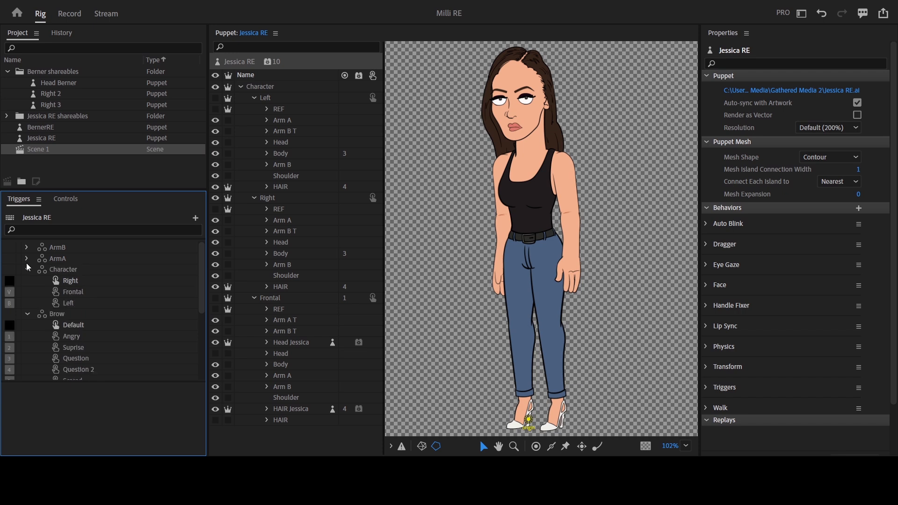
left_click(27, 270)
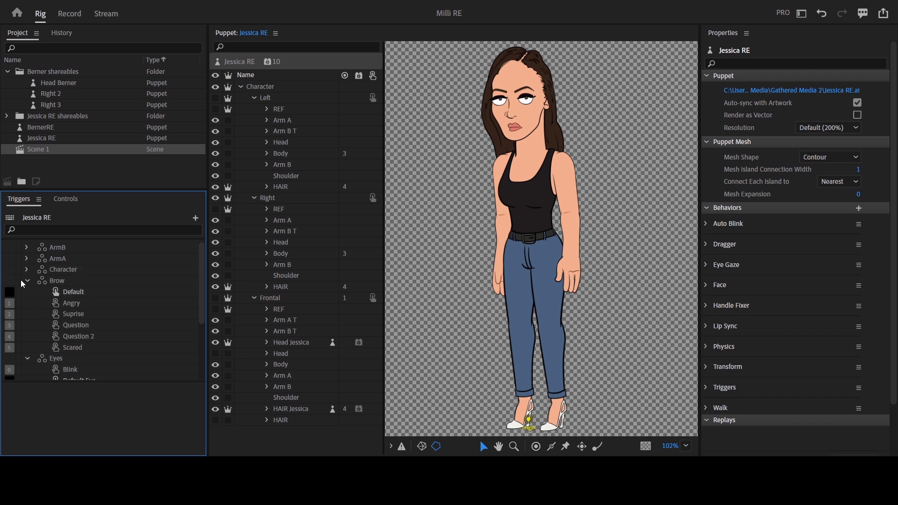
left_click(28, 282)
left_click(27, 293)
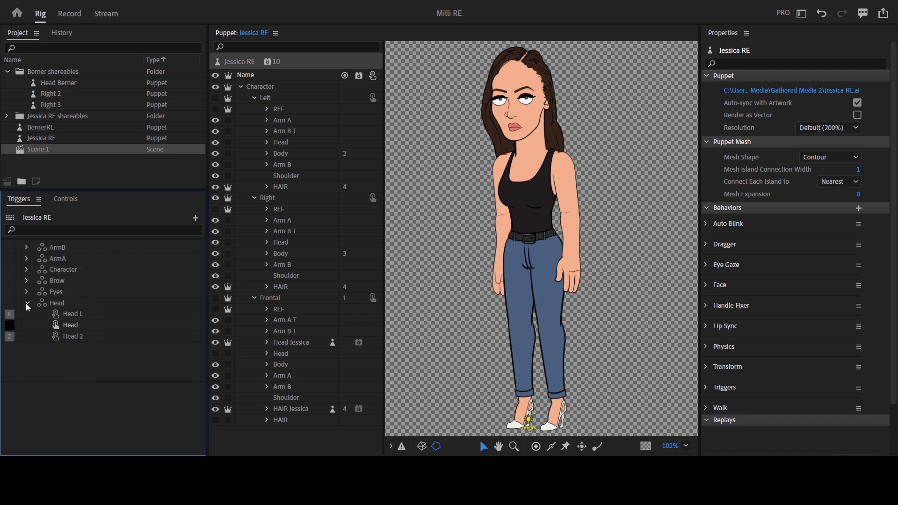
left_click(27, 303)
left_click(26, 270)
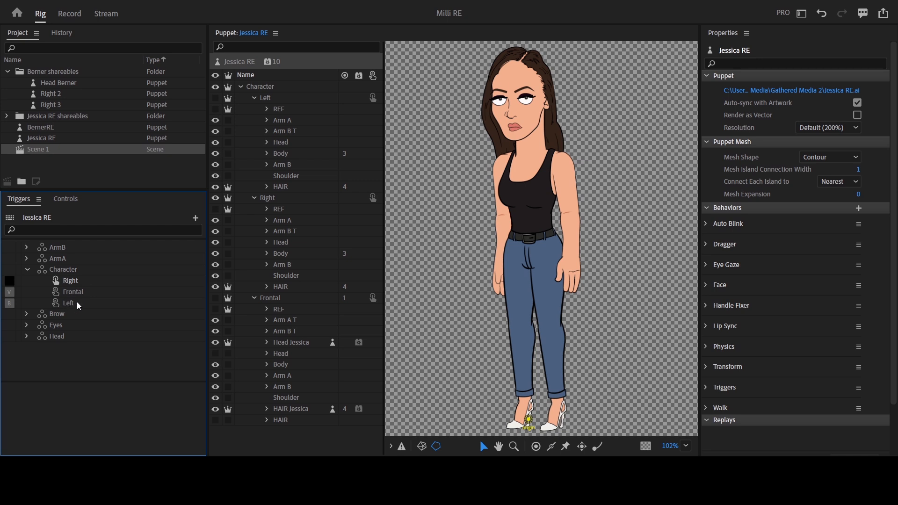
left_click(67, 271)
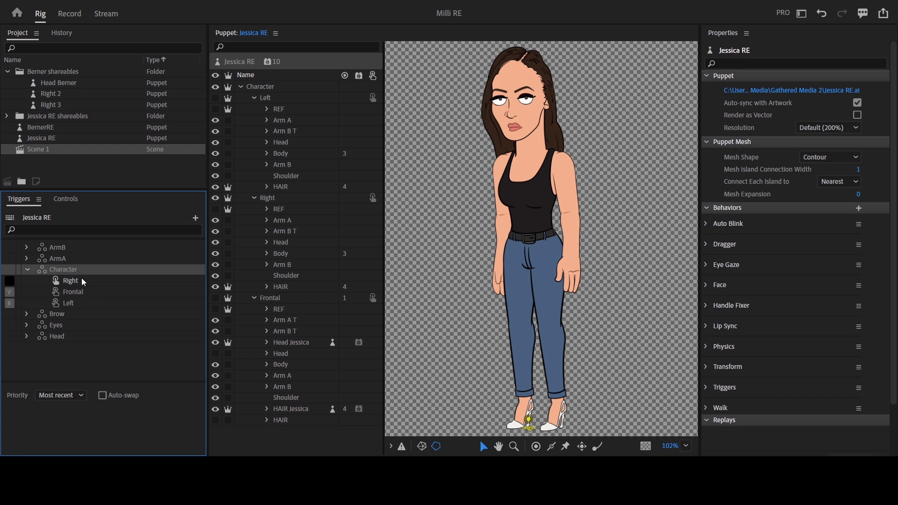
Collapse the puppet's Left, Right and Frontal layers and relink its artwork to Jessica RE.ai in the Milli folder.
left_click(254, 198)
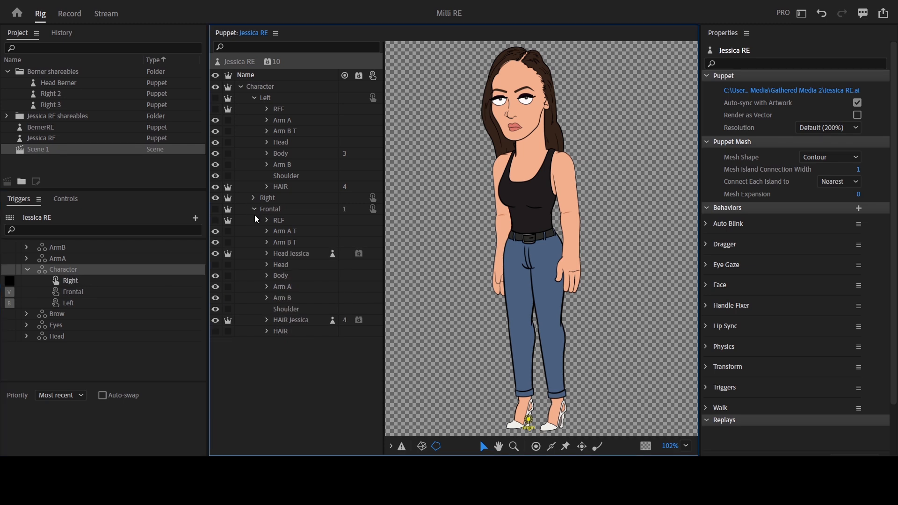
left_click(254, 211)
left_click(254, 98)
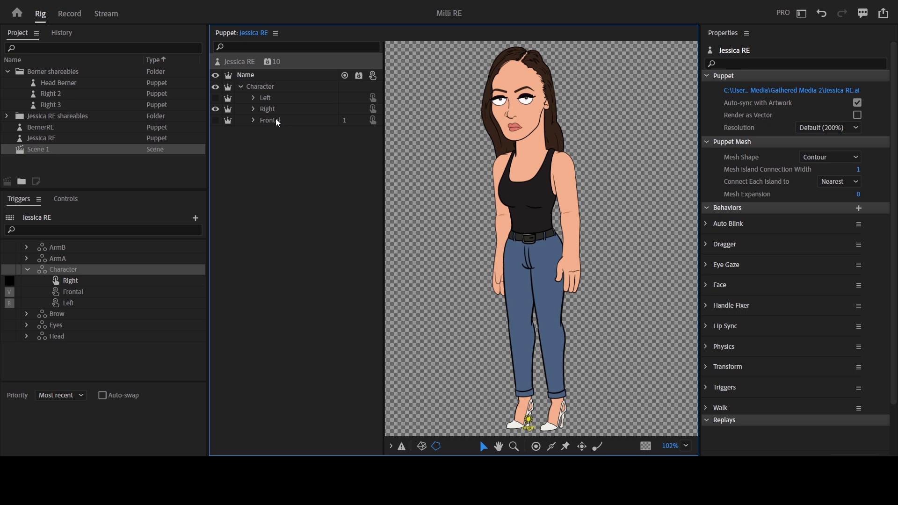
left_click(815, 90)
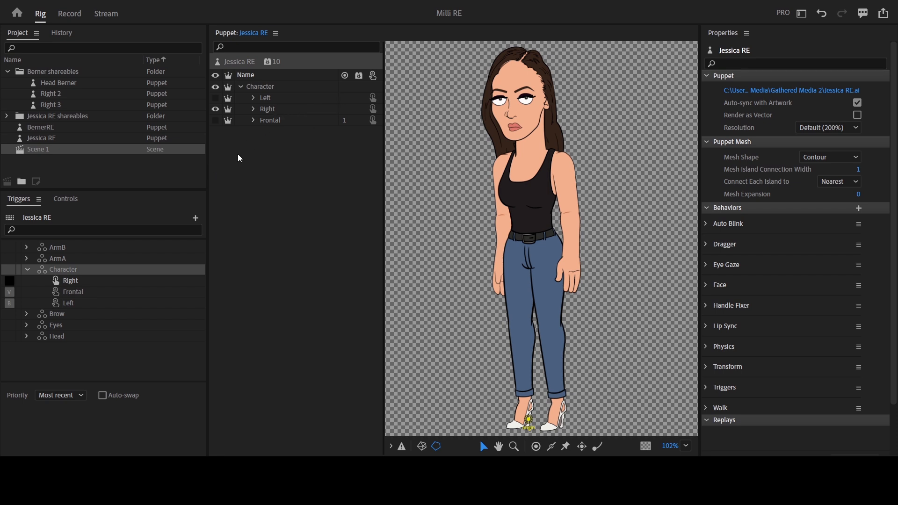
double_click(153, 163)
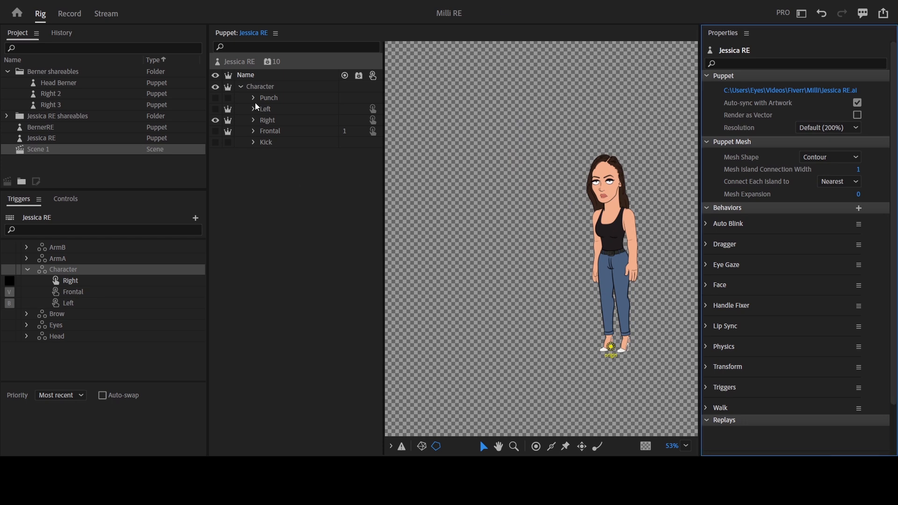
Add the Kick layer as a trigger in the Character swap set and assign it the trigger key M.
left_click(275, 101)
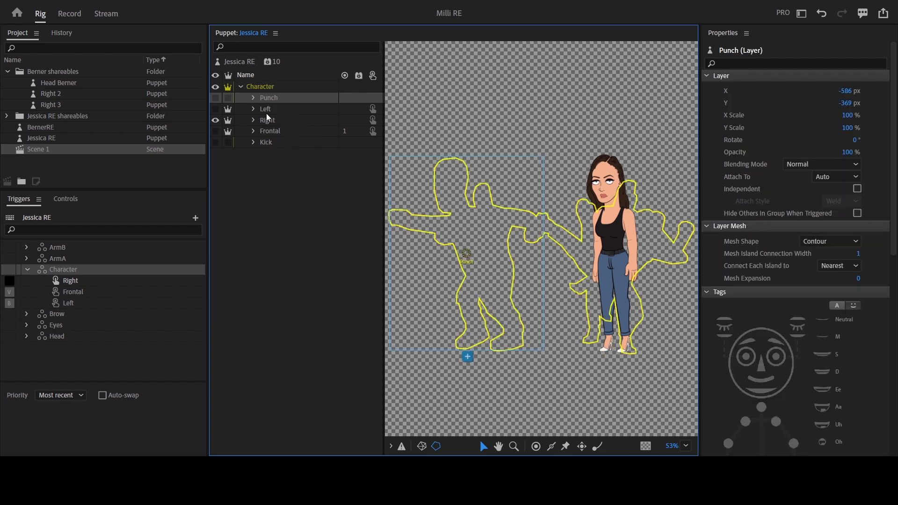
left_click(271, 132)
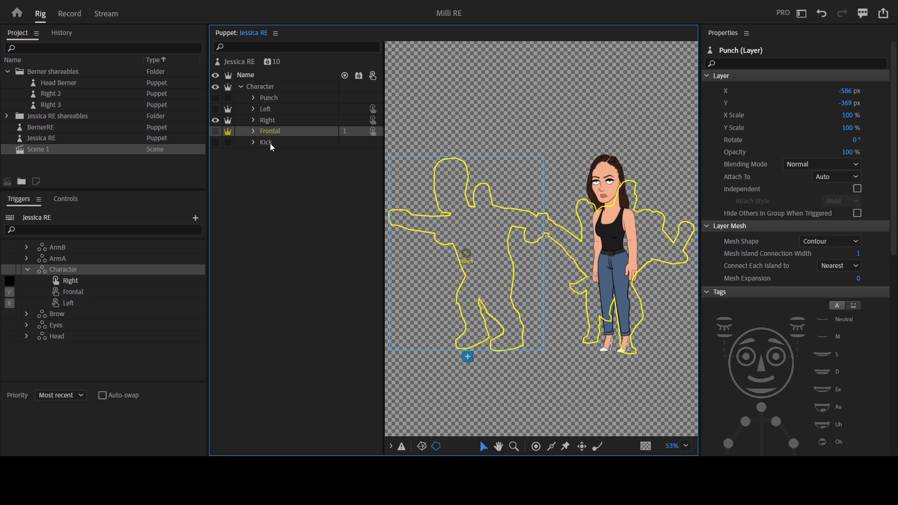
left_click(270, 143)
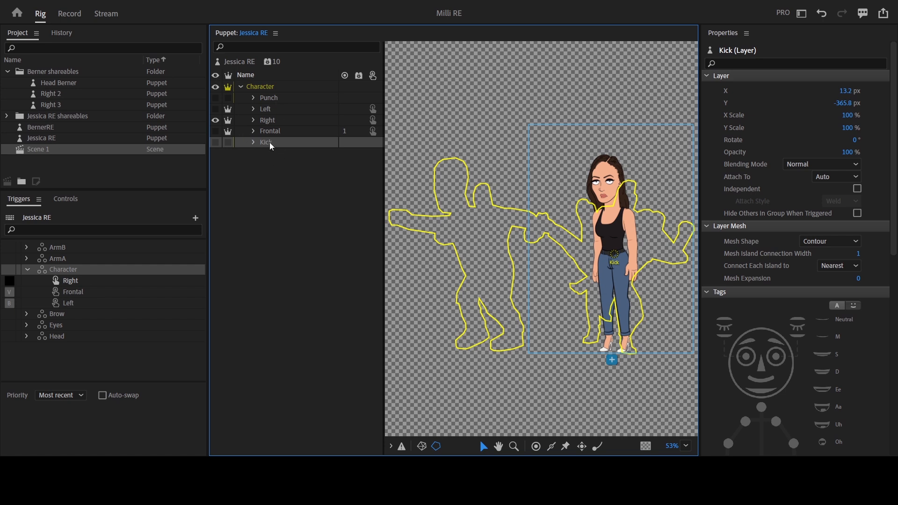
left_click_drag(271, 148, 96, 297)
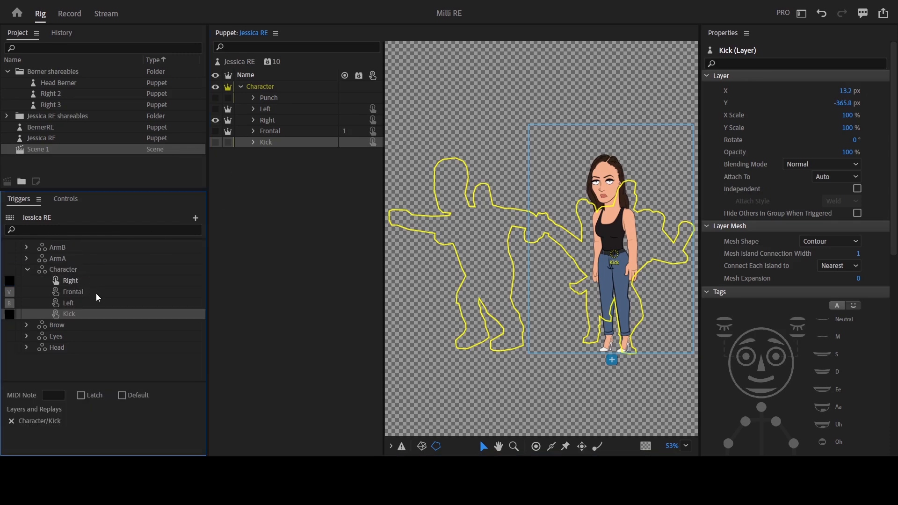
left_click(9, 314)
left_click(84, 316)
Give the Kick layer a Cycle Layers behavior that advances every 2 frames and runs forward and reverse.
left_click(272, 142)
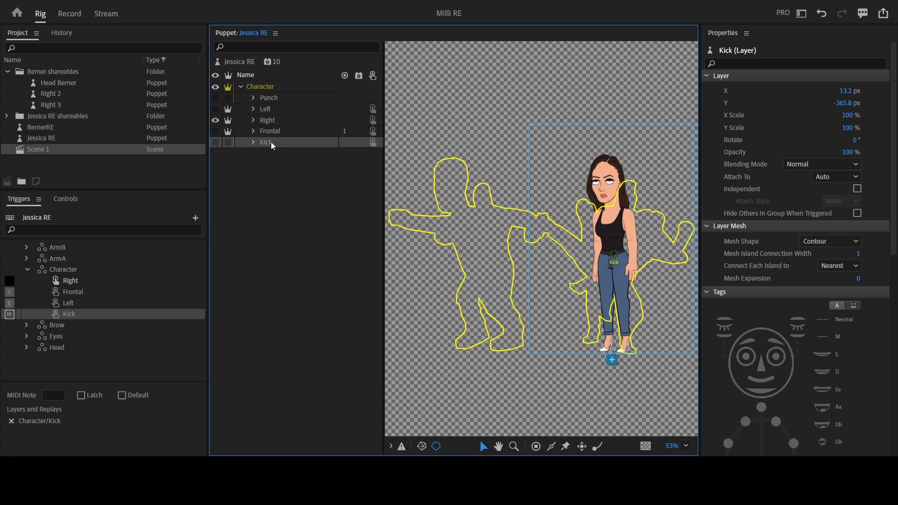
left_click(892, 281)
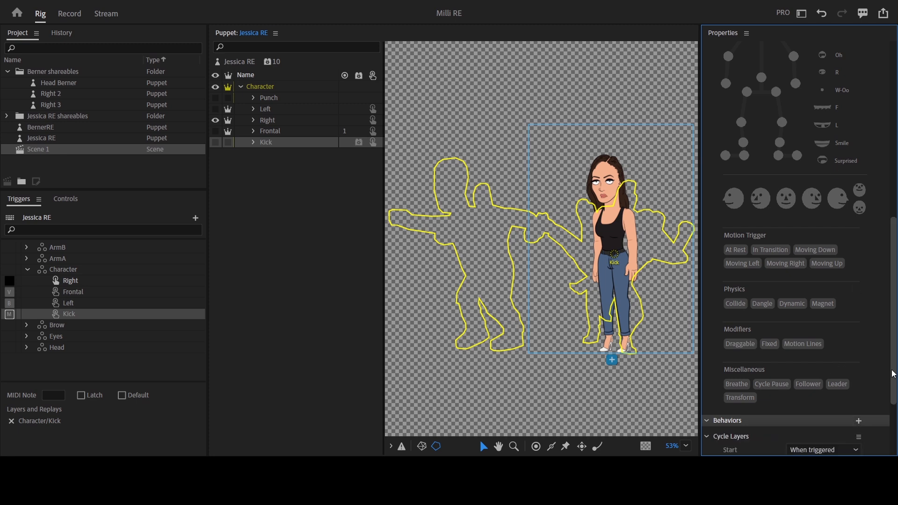
scroll(889, 374, "down", 3)
left_click(841, 361)
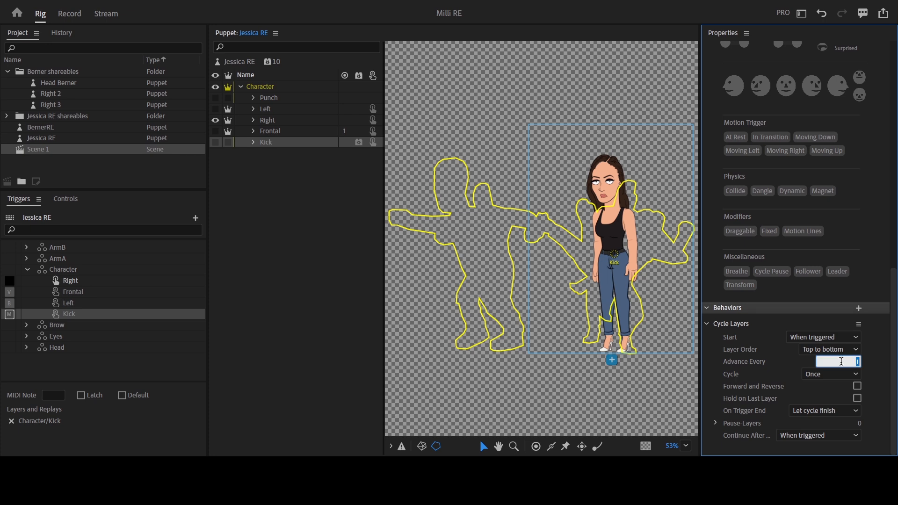
type("2")
key("Return")
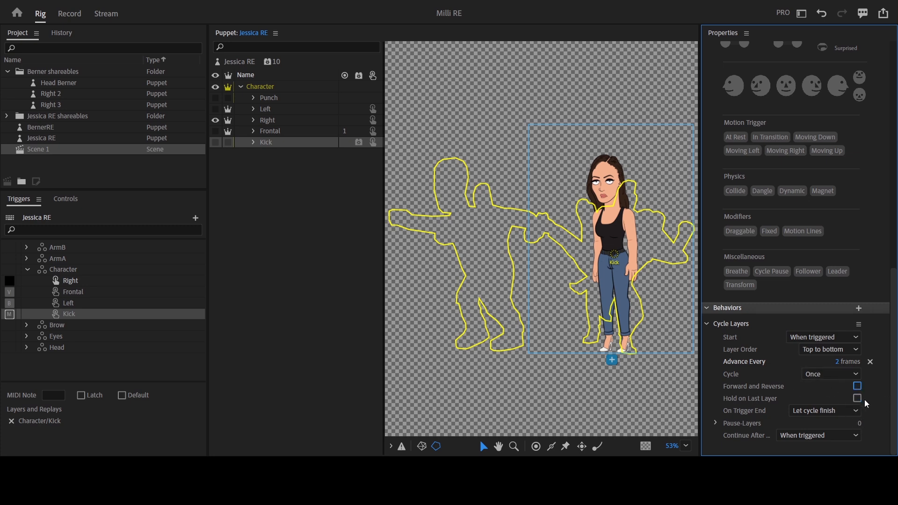
left_click(857, 386)
Turn on Latch for the Kick trigger.
left_click(73, 318)
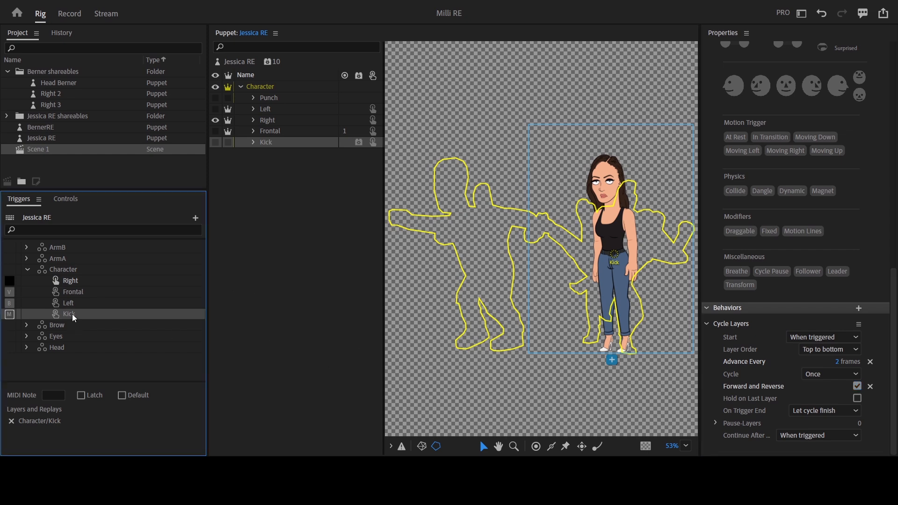
left_click(82, 395)
key("space")
Return to the Record workspace and test Jessica RE's kick trigger in the enlarged scene view.
left_click(68, 14)
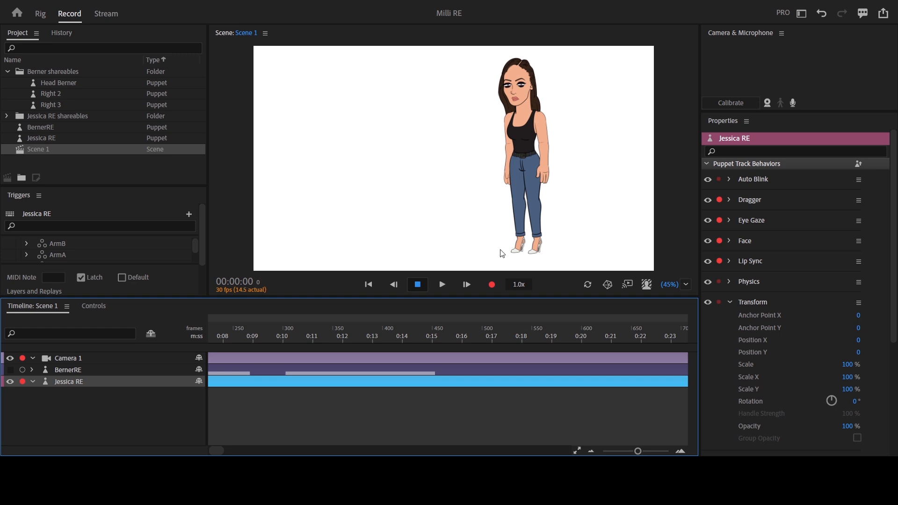
scroll(100, 250, "down", 2)
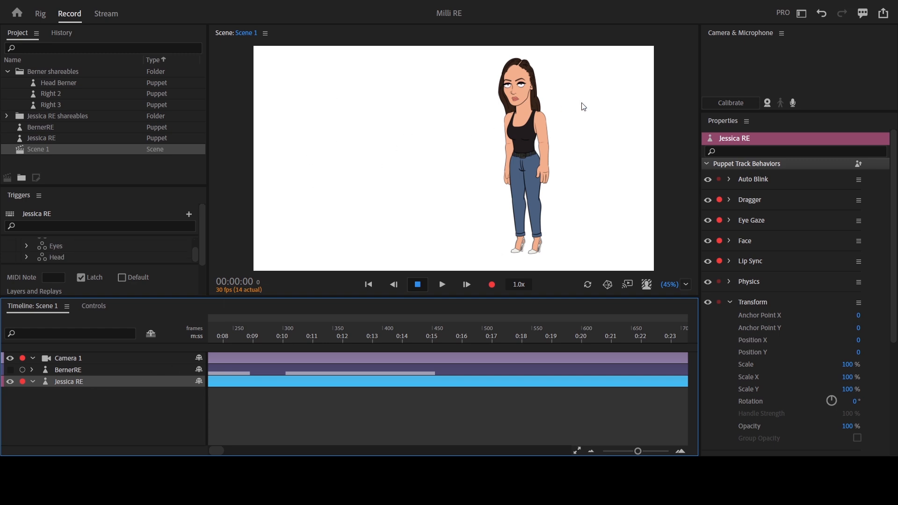
key("grave")
key("grave")
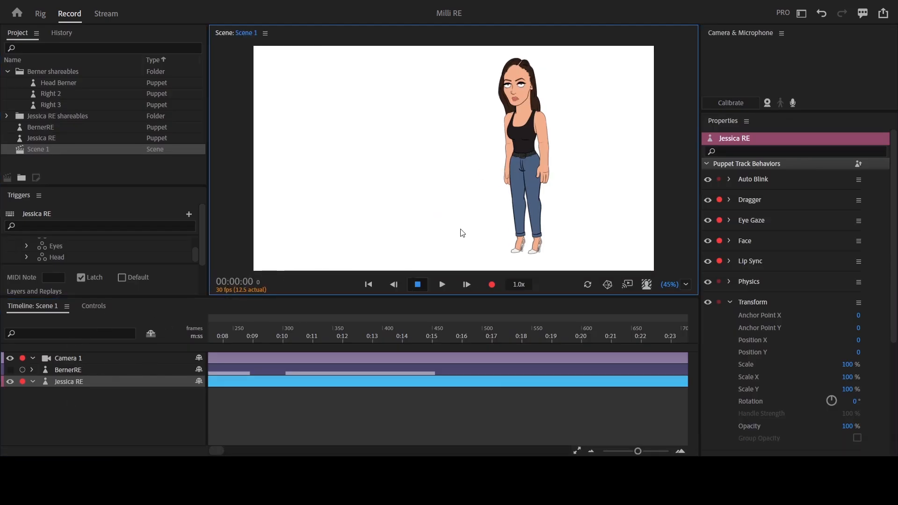
key("grave")
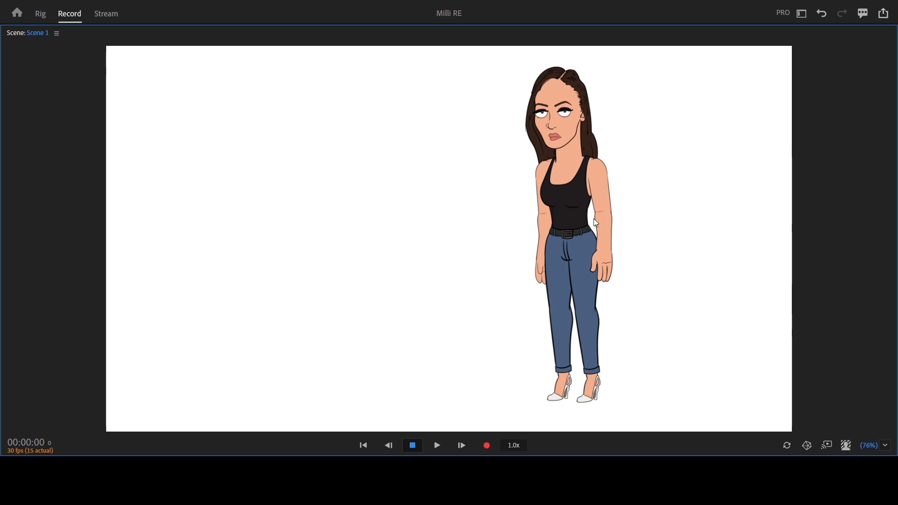
key("k")
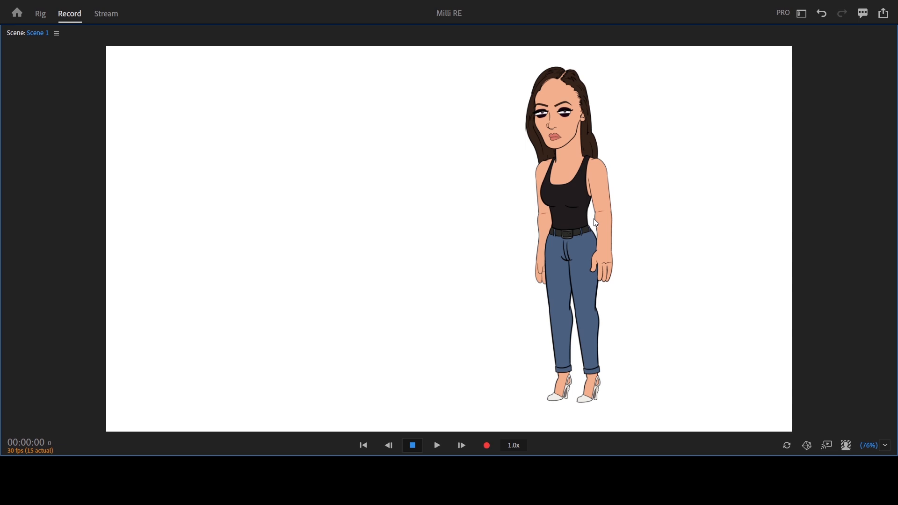
key("k")
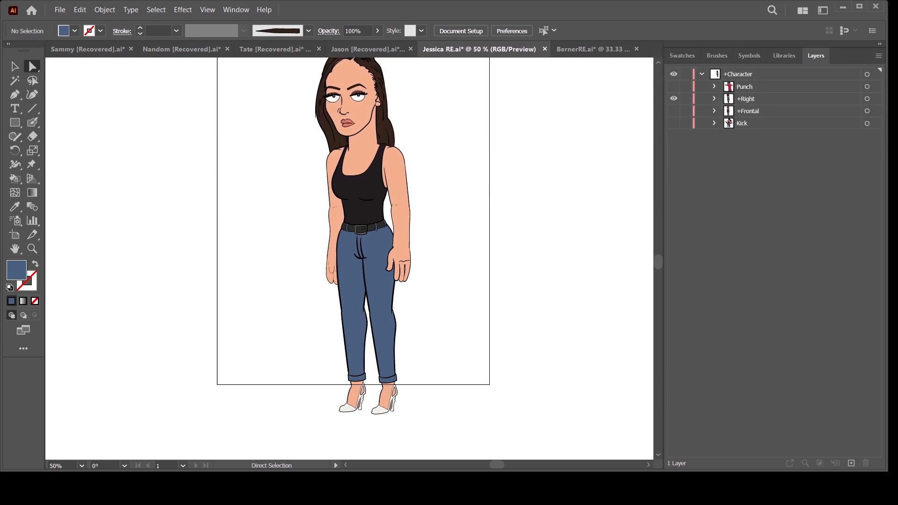
Switch to Illustrator, show and expand the Kick group in Jessica RE.ai, and enter isolation mode on it.
left_click(714, 98)
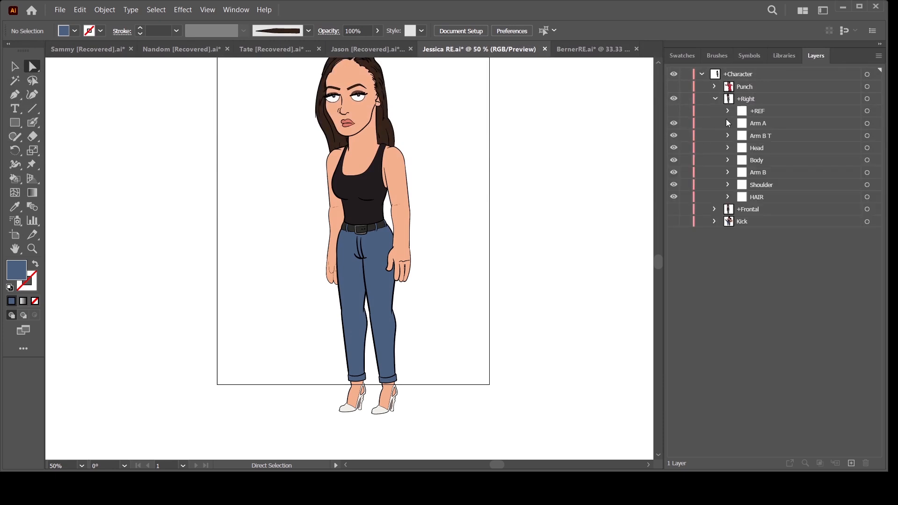
left_click(714, 98)
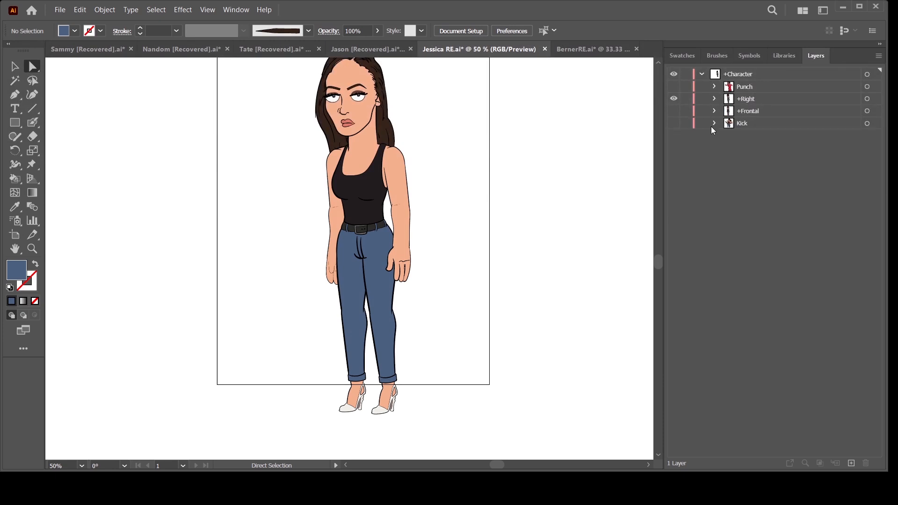
left_click(673, 123)
left_click(715, 123)
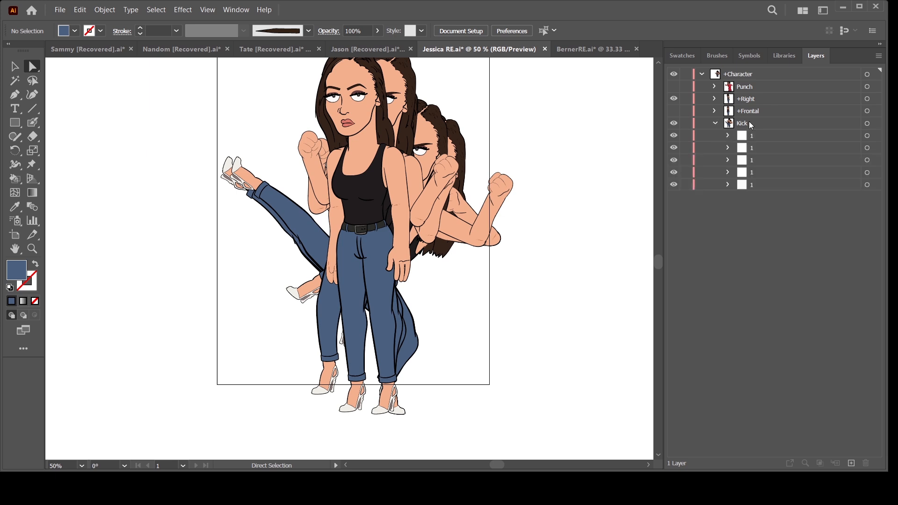
left_click(757, 137)
left_click(758, 125)
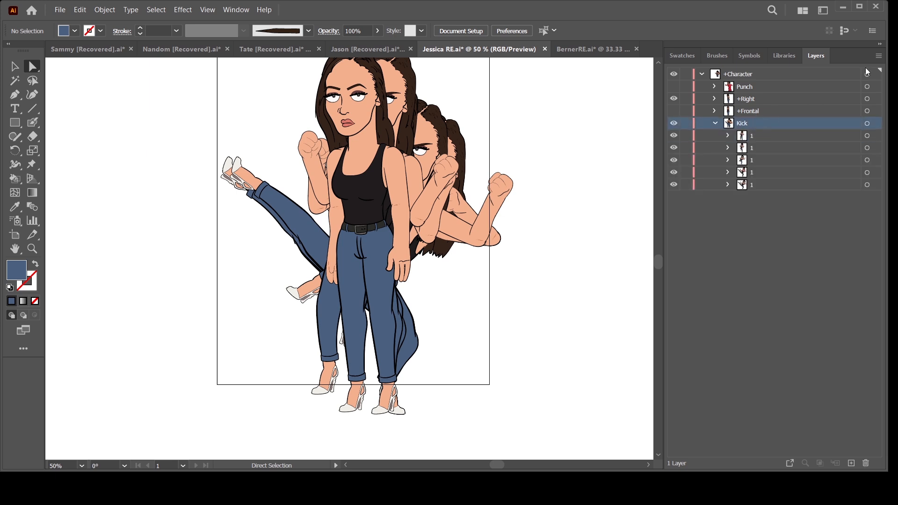
left_click(878, 57)
left_click(782, 142)
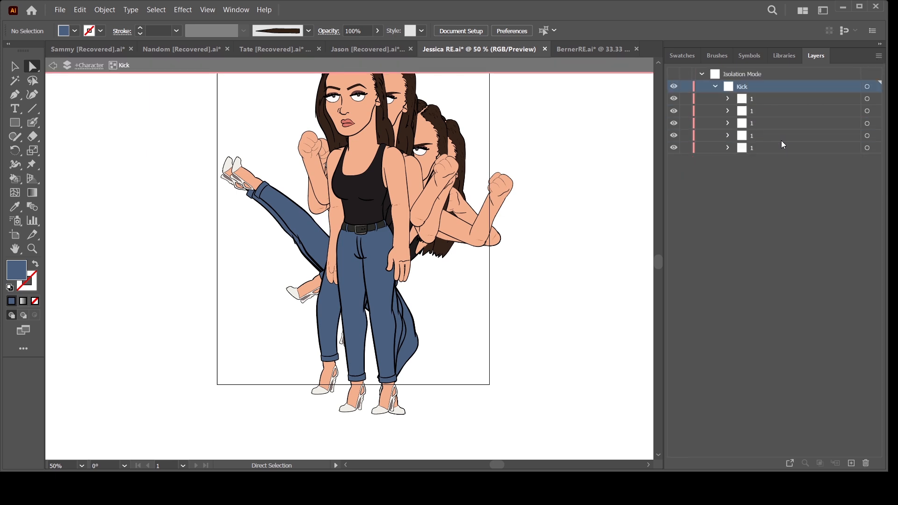
In the first Kick pose, rename the R mouth layer inside the head's Mouth group to 1.
left_click(728, 99)
left_click(741, 136)
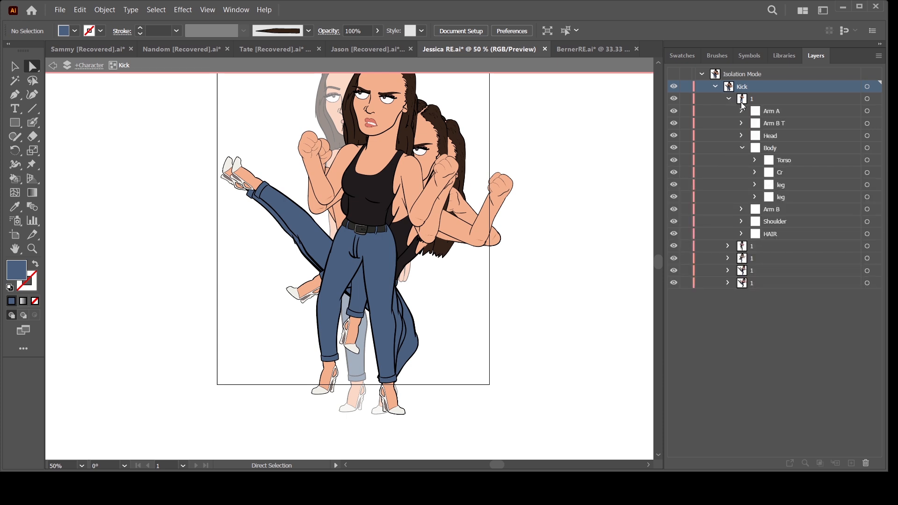
left_click(741, 136)
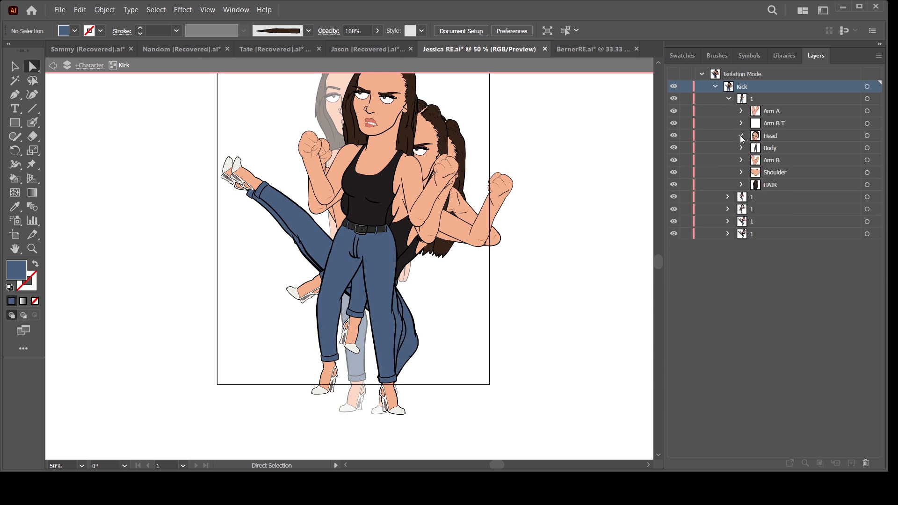
left_click(741, 136)
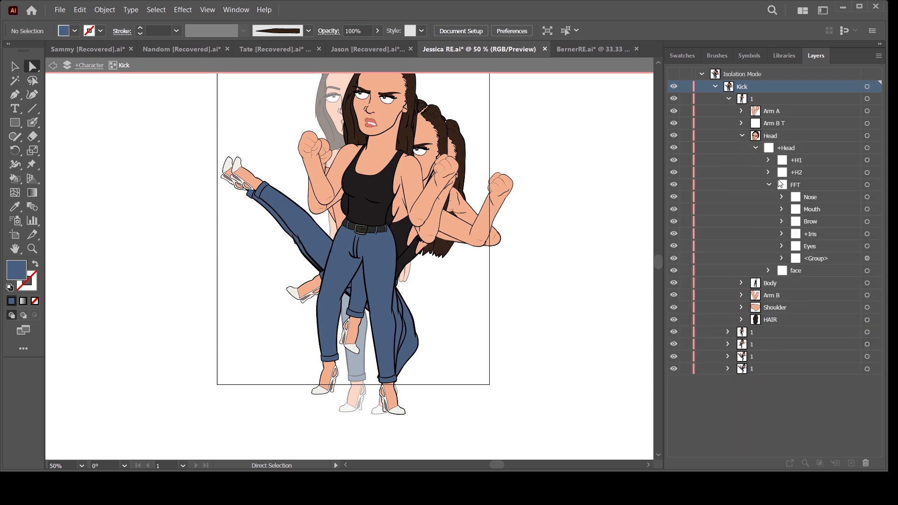
left_click(811, 213)
left_click(781, 209)
left_click(821, 225)
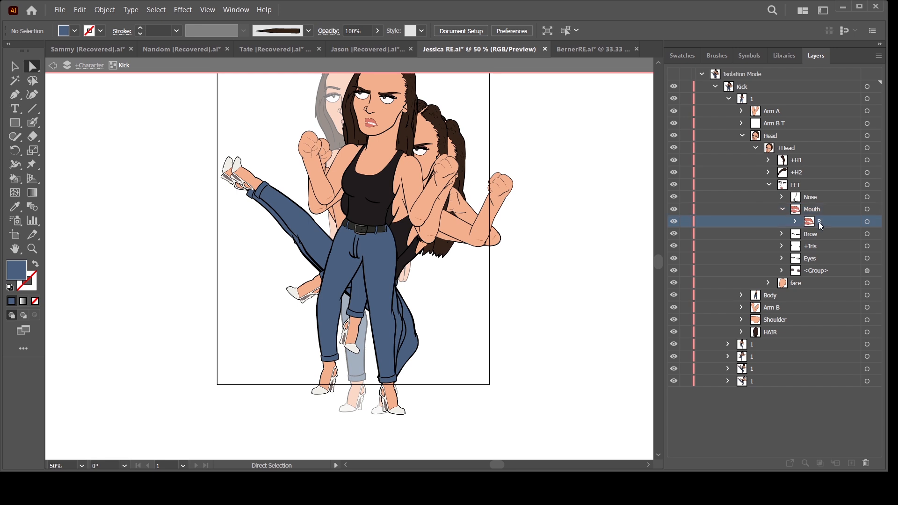
mouse_move(819, 225)
left_mouse_down()
mouse_move(819, 205)
mouse_move(821, 226)
left_mouse_up()
key("ctrl+z")
left_click(767, 185)
left_click(742, 136)
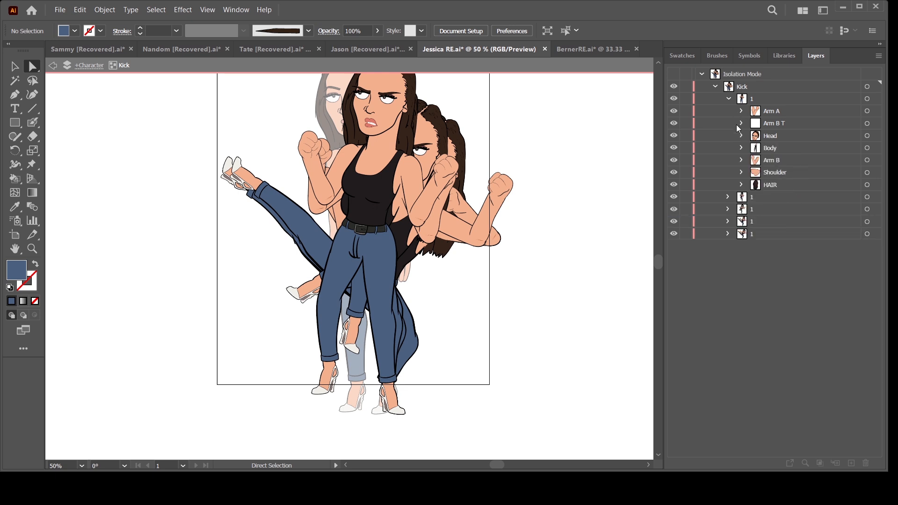
left_click(728, 99)
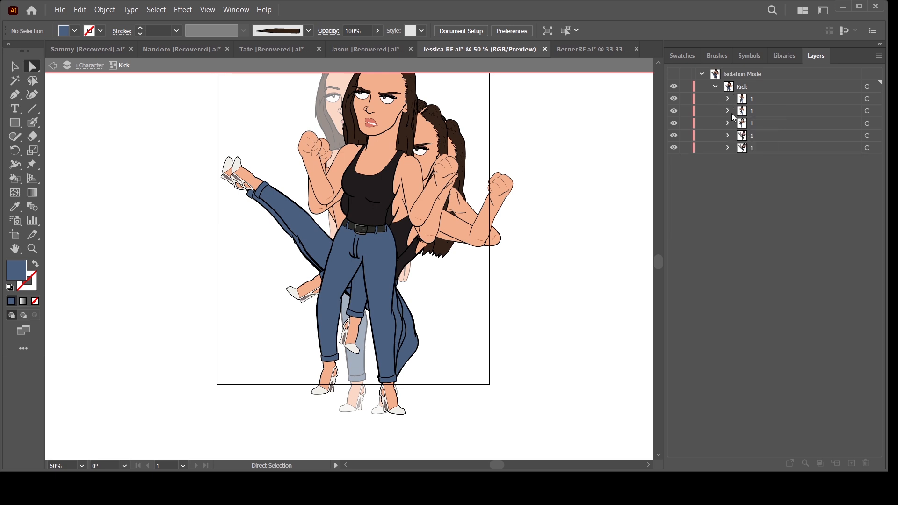
In the second Kick pose, rename the mouth layer inside the head's Mouth group to 1.
left_click(728, 111)
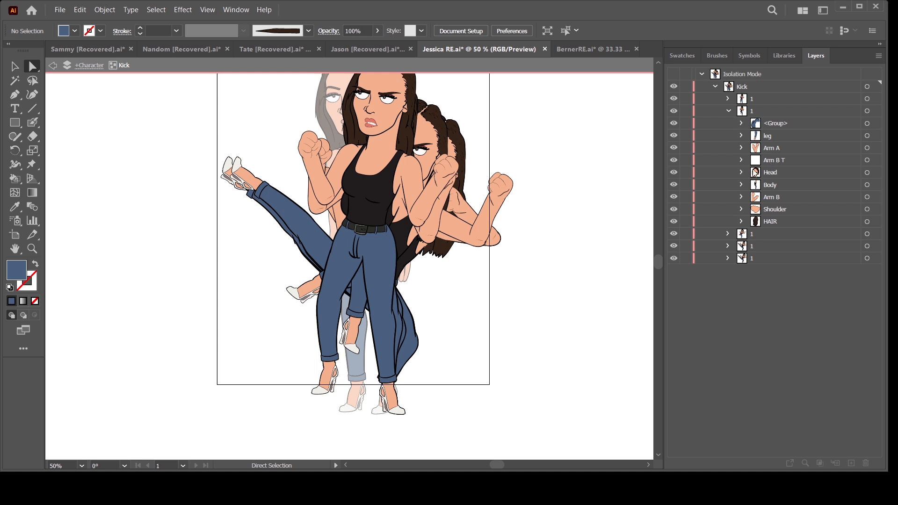
left_click(742, 172)
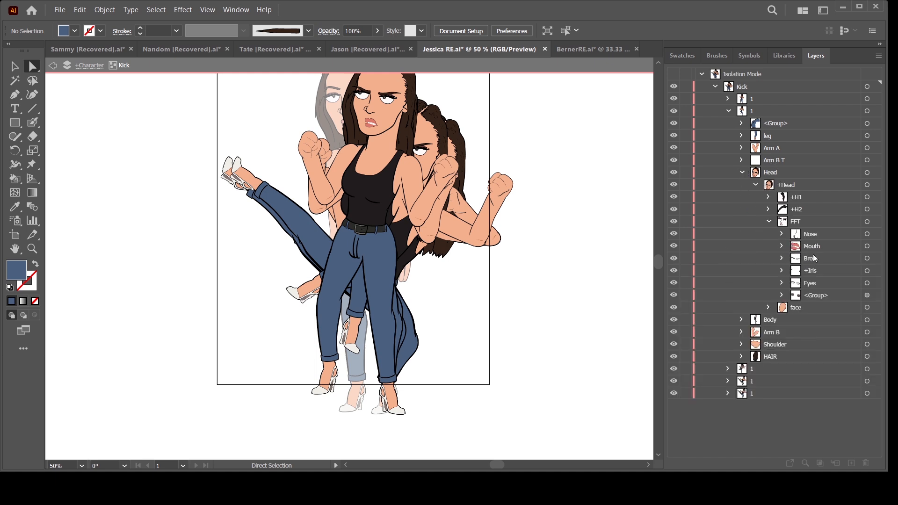
left_click(781, 247)
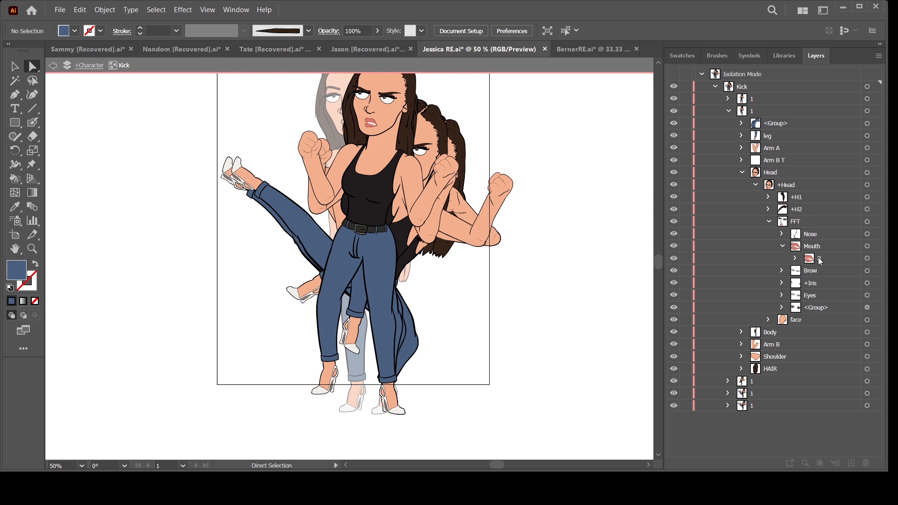
left_click(819, 261)
key("ctrl+z")
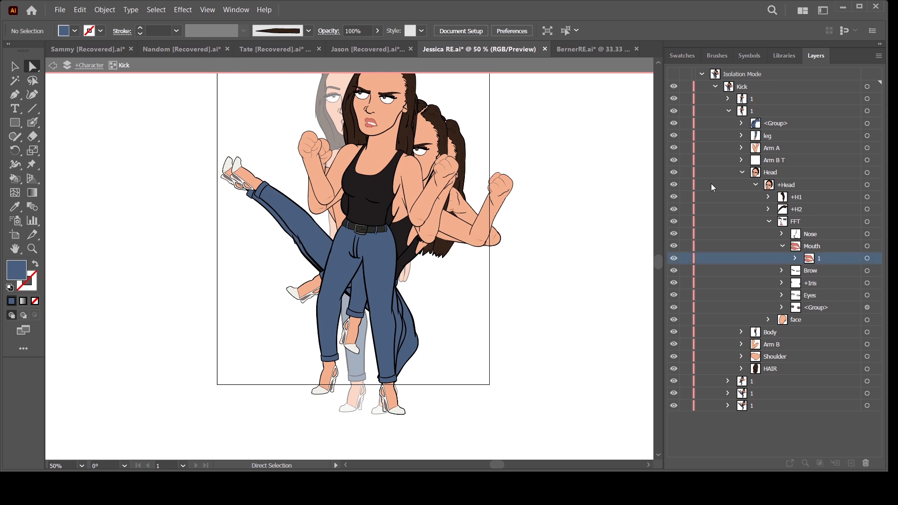
left_click(728, 111)
In the third Kick pose, rename the R mouth layer inside the head's Mouth group to 1.
left_click(728, 123)
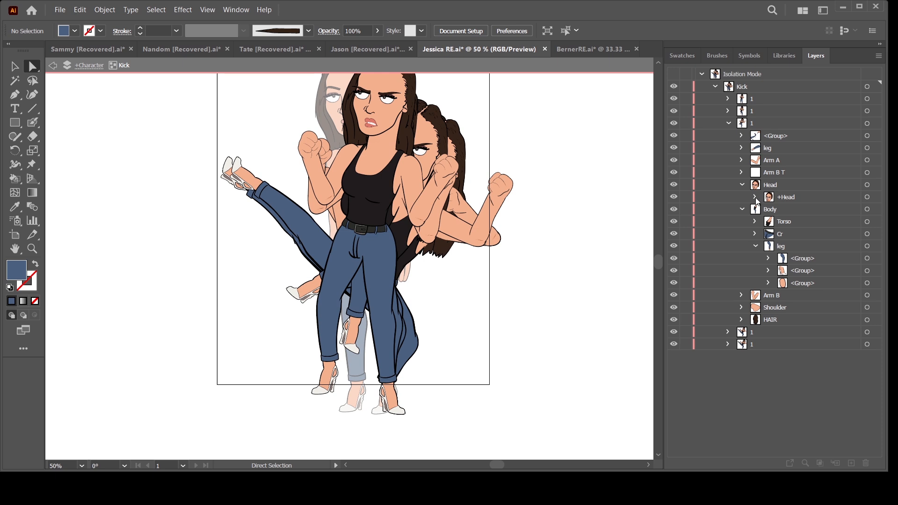
left_click(755, 198)
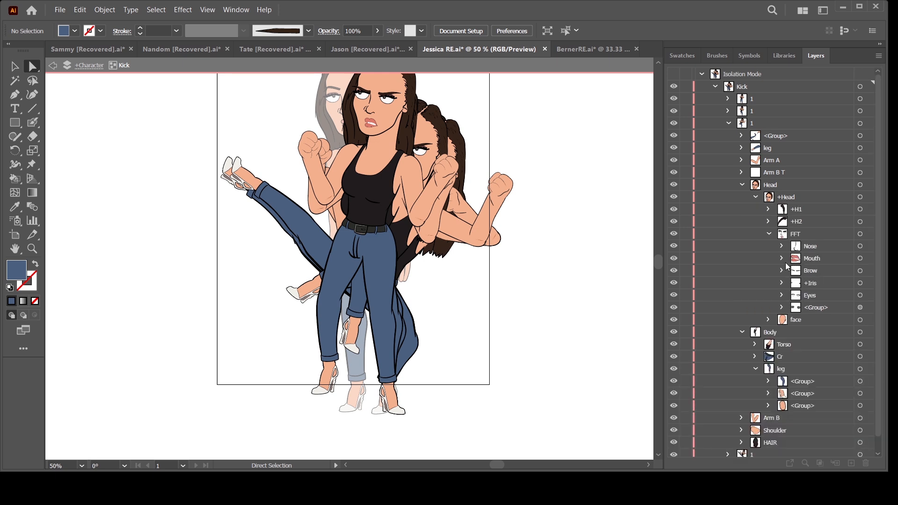
left_click(781, 246)
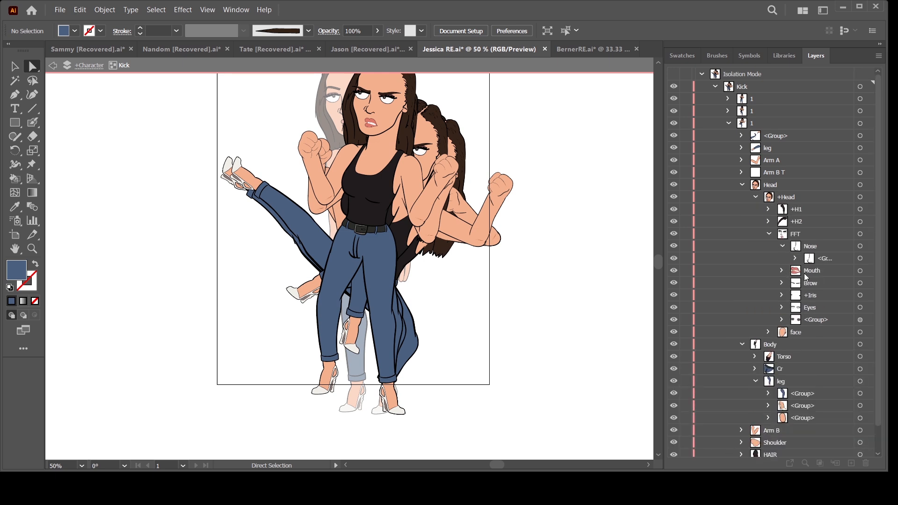
left_click(781, 271)
left_click(820, 284)
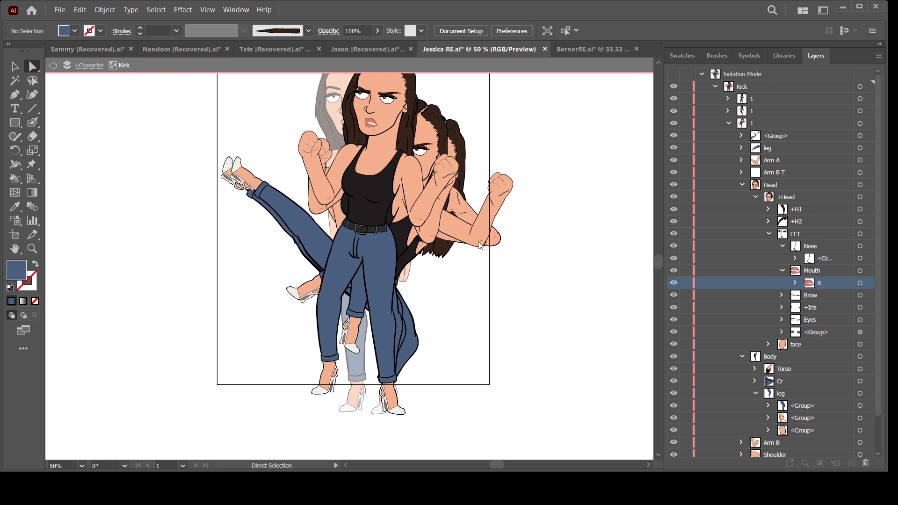
left_click(728, 124)
In the fourth Kick pose, rename the R mouth layer inside the head's Mouth group to 1.
left_click(728, 135)
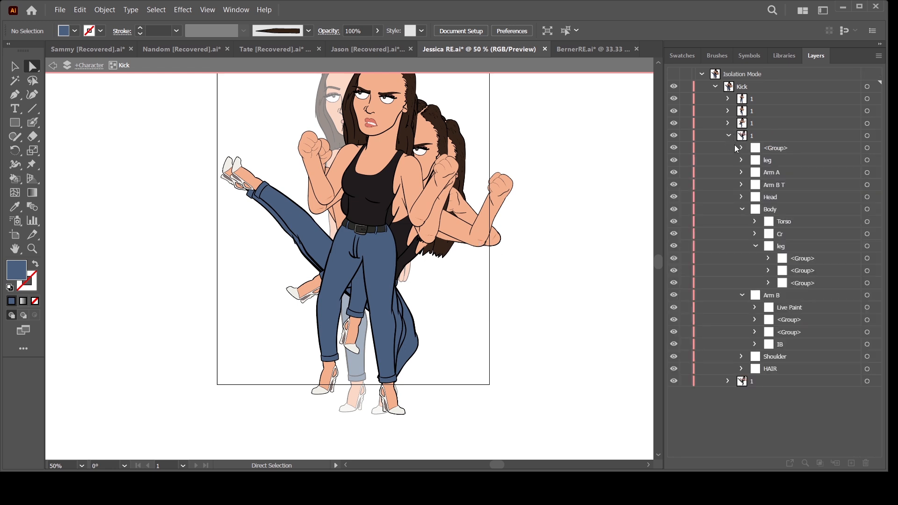
left_click(742, 210)
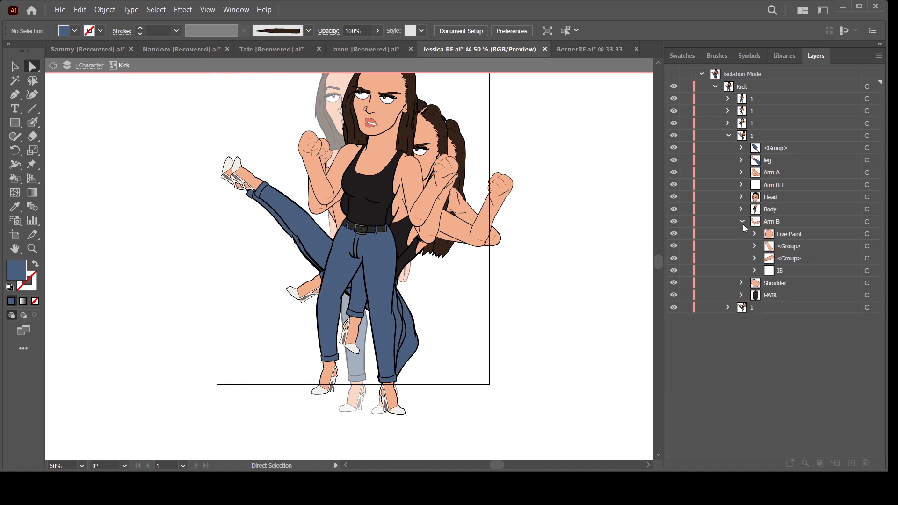
left_click(741, 221)
left_click(741, 197)
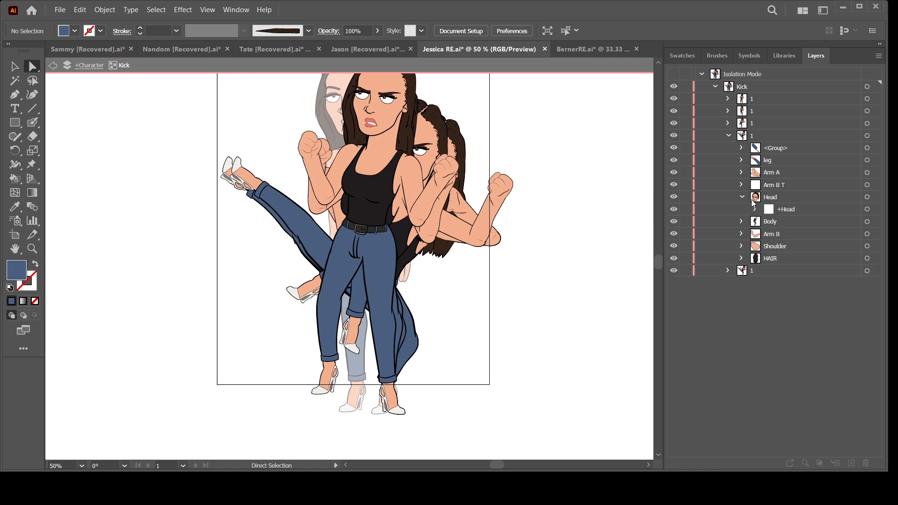
left_click(755, 209)
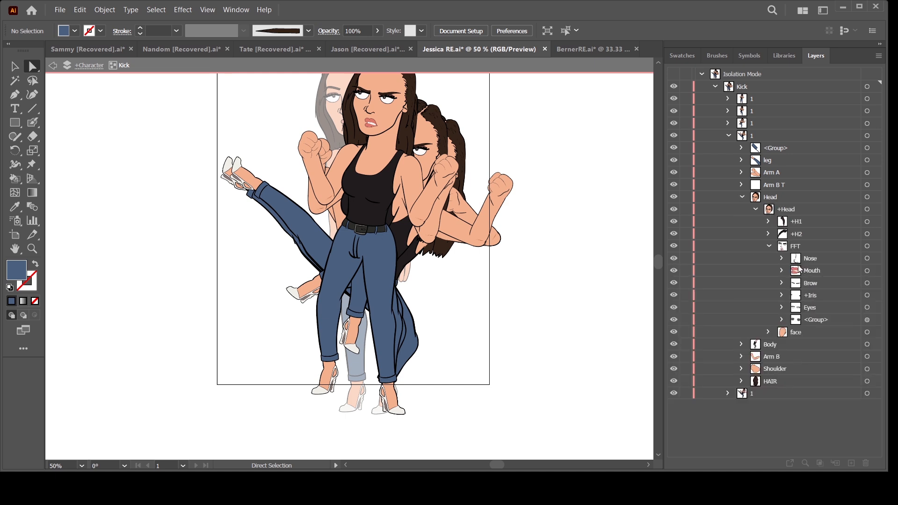
left_click(781, 271)
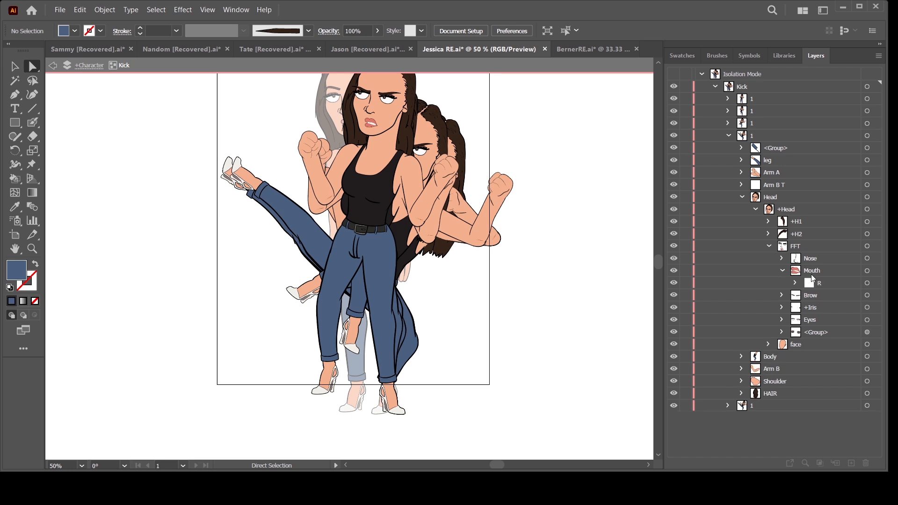
left_click(820, 284)
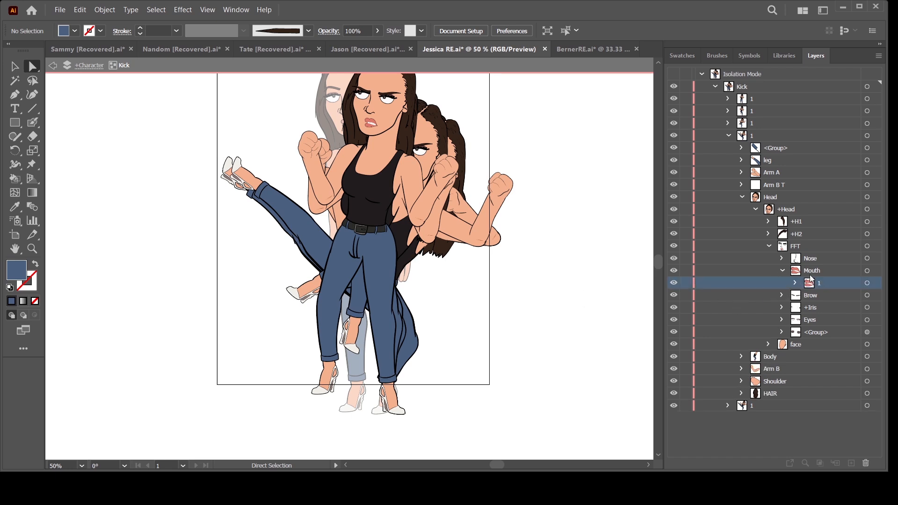
Move the fourth pose's mouth layer 1 out of its Mouth group, directly into the FFT group.
left_click_drag(814, 284, 812, 266)
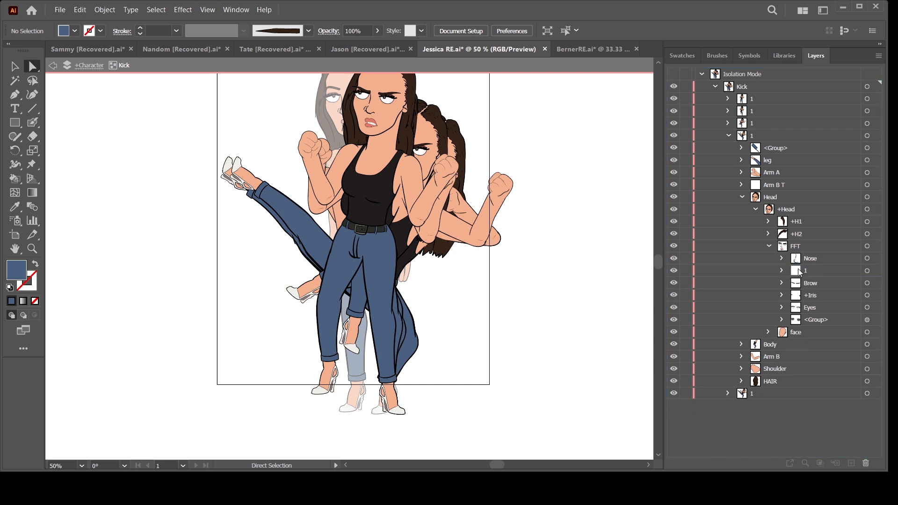
left_click(742, 197)
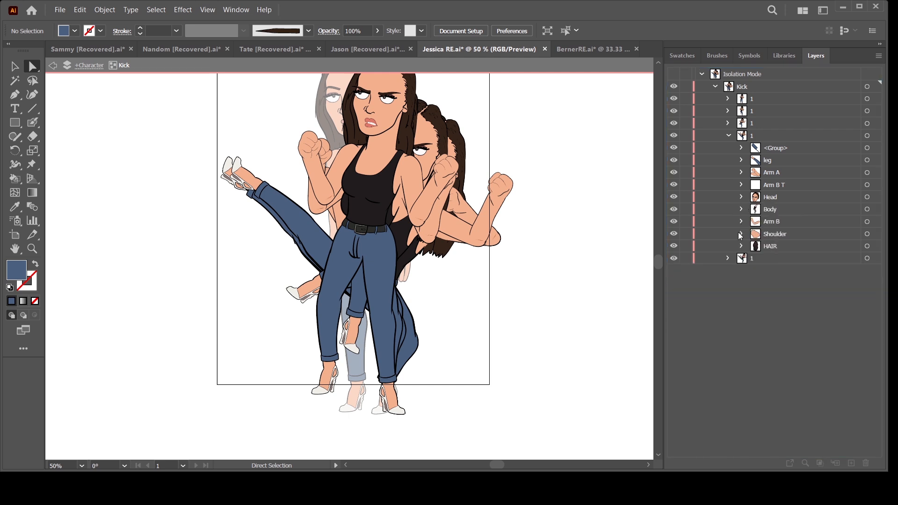
left_click(728, 136)
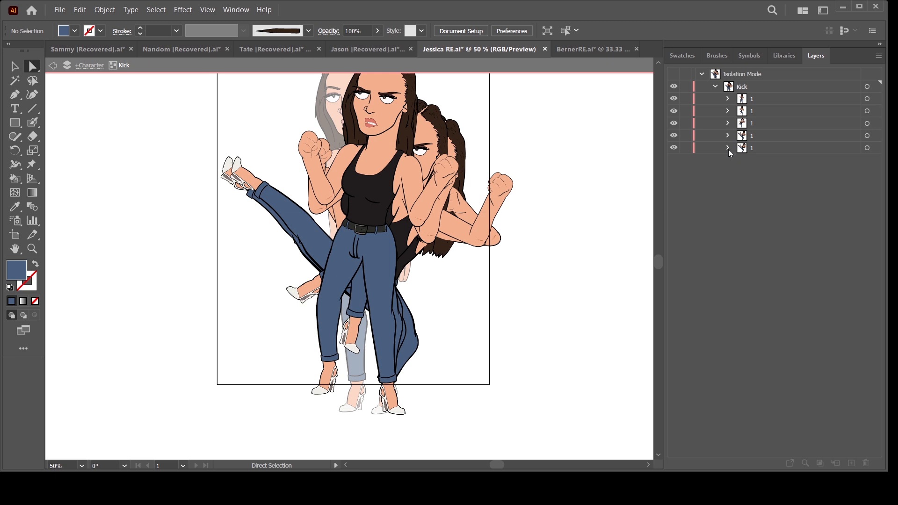
In the fifth Kick pose, move mouth layer R out of the Mouth group, directly into the head's FFT group.
left_click(728, 148)
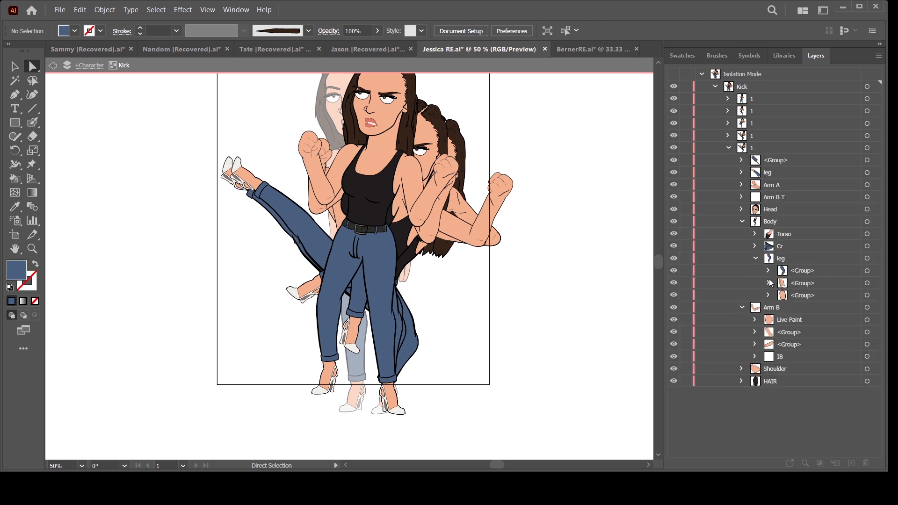
left_click(742, 209)
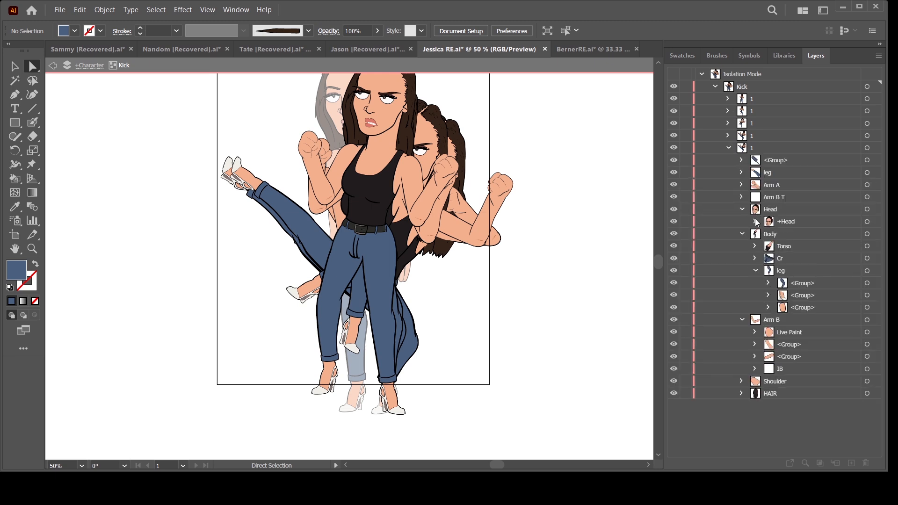
left_click(756, 222)
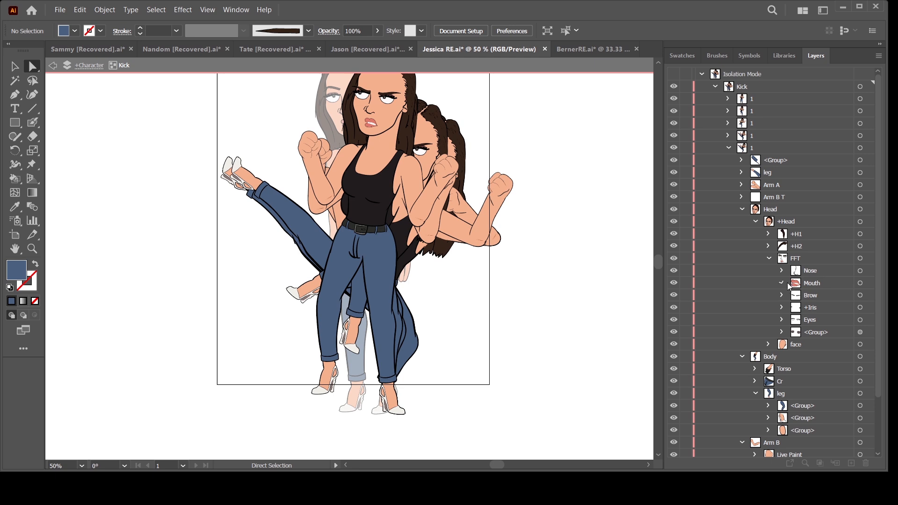
left_click(782, 283)
left_click_drag(816, 295, 814, 280)
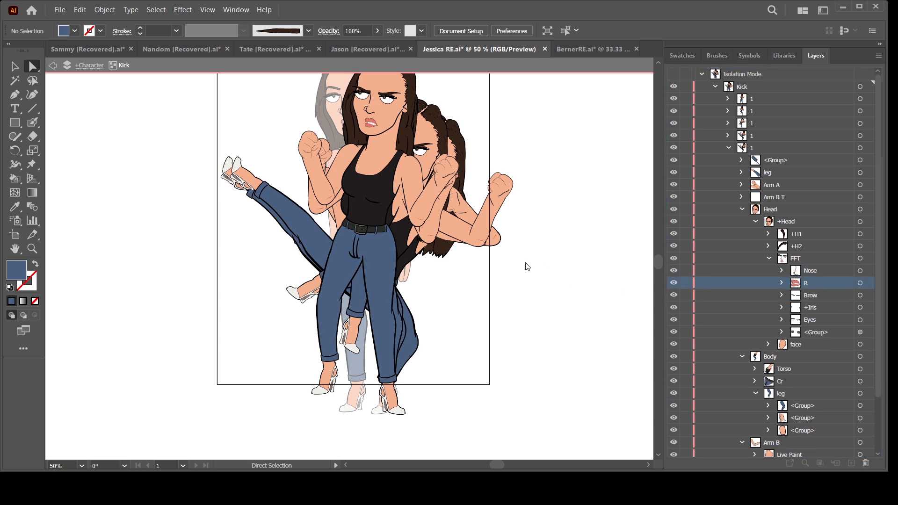
left_click(728, 148)
Move mouth layer 1 out of the Mouth group, directly into the FFT group, in the third and second Kick poses.
left_click(728, 123)
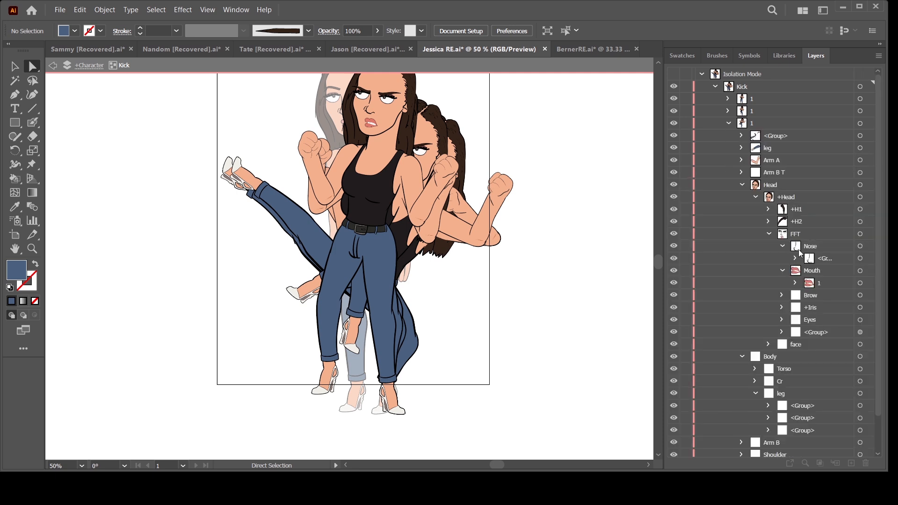
left_click(810, 271)
left_click_drag(810, 271, 797, 240)
left_click(781, 258)
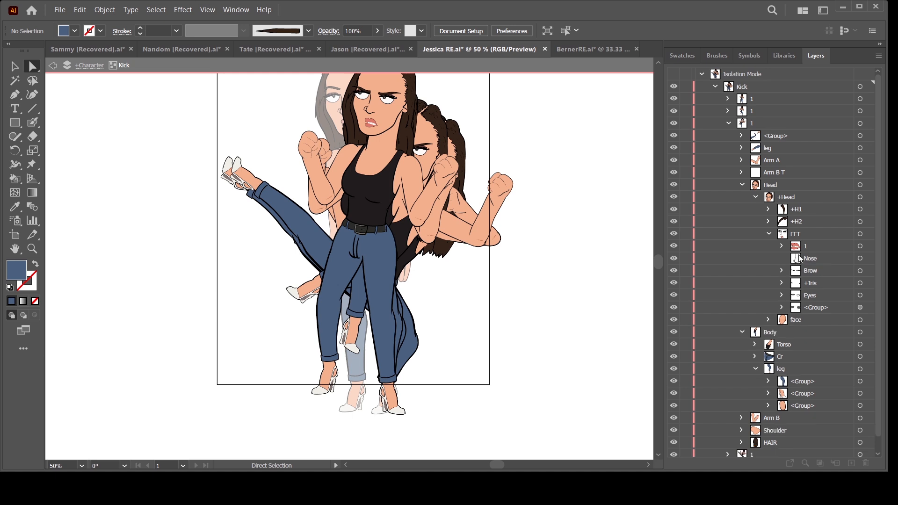
left_click(800, 246)
left_click_drag(798, 265, 799, 267)
left_click(729, 123)
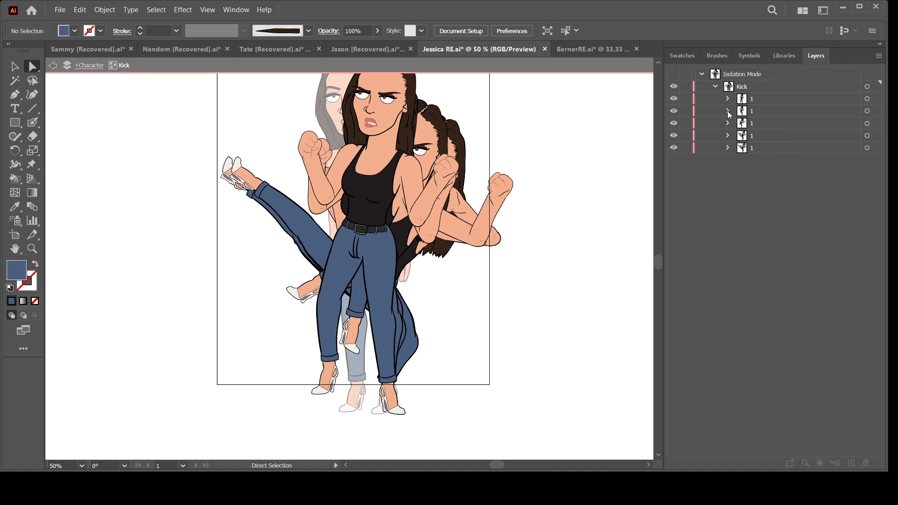
left_click(728, 110)
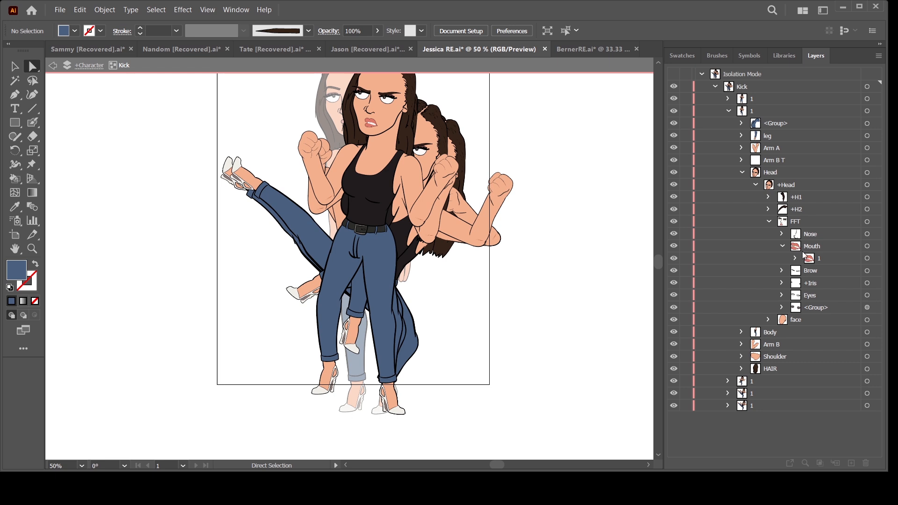
left_click_drag(817, 258, 815, 239)
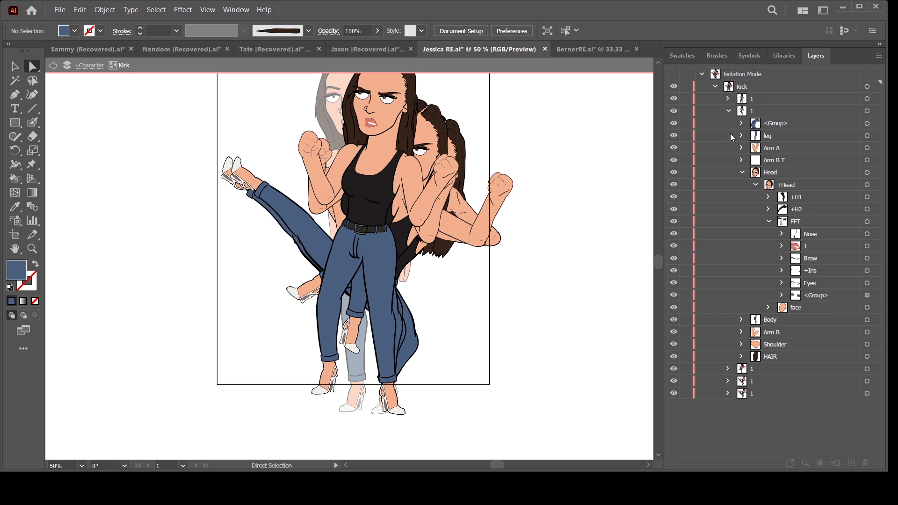
In the first Kick pose, move mouth layer 1 out of the Mouth group, directly into the head's FFT group, and exit isolation mode.
left_click(728, 99)
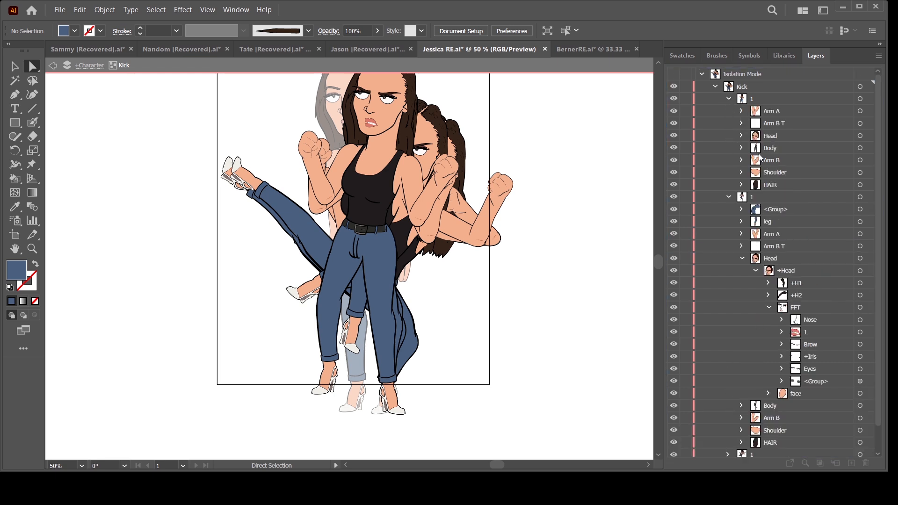
left_click(742, 136)
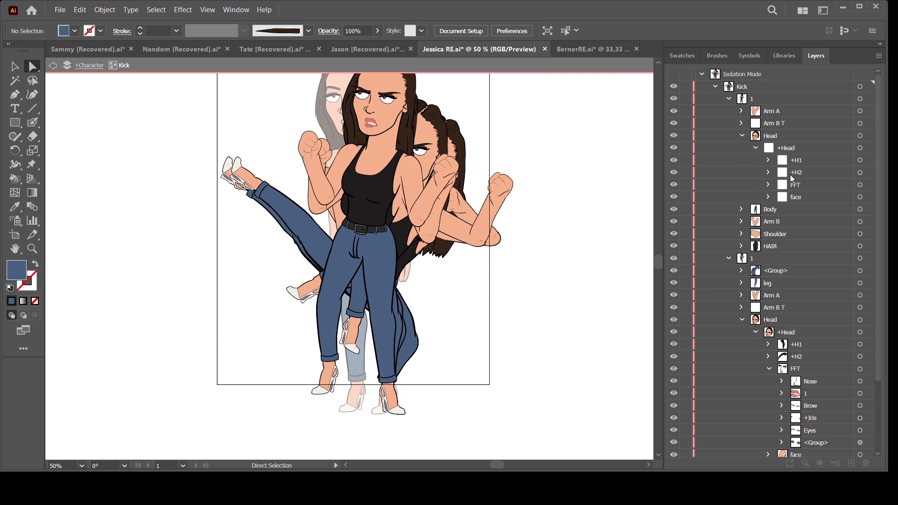
left_click(793, 187)
left_click(768, 185)
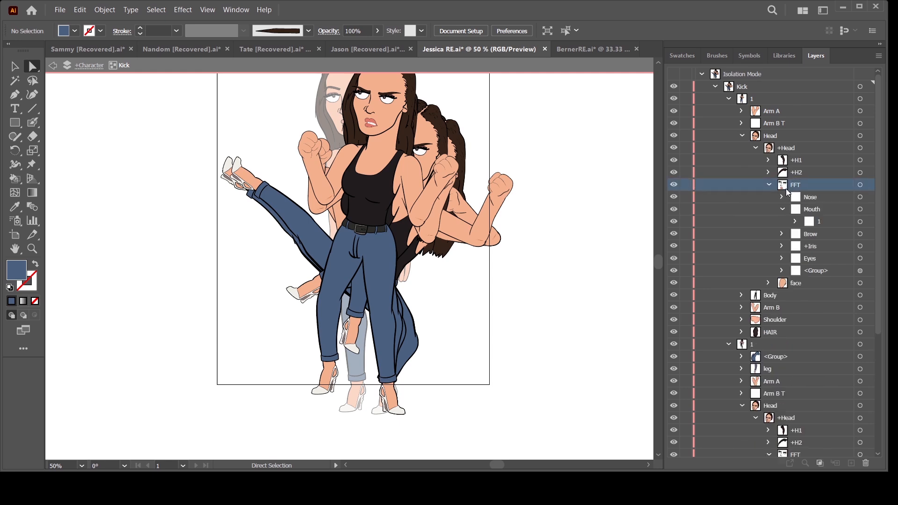
left_click(814, 225)
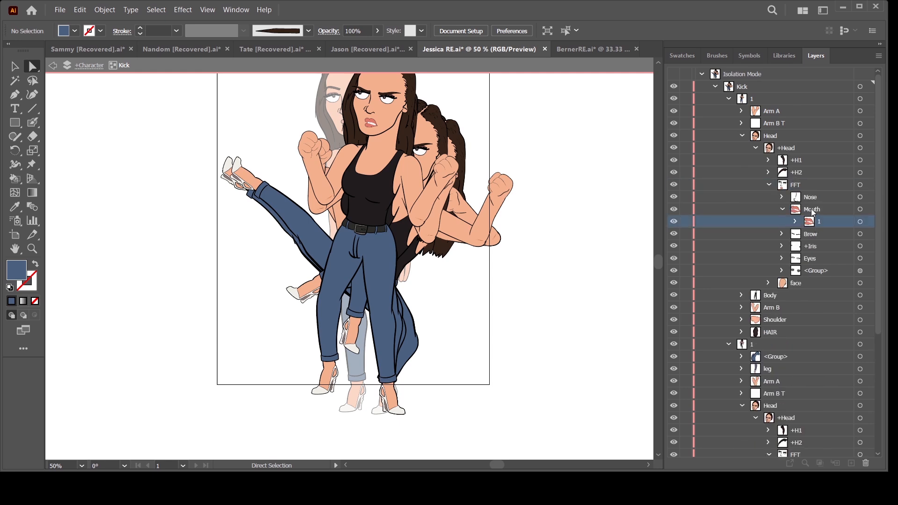
left_click_drag(811, 213, 807, 203)
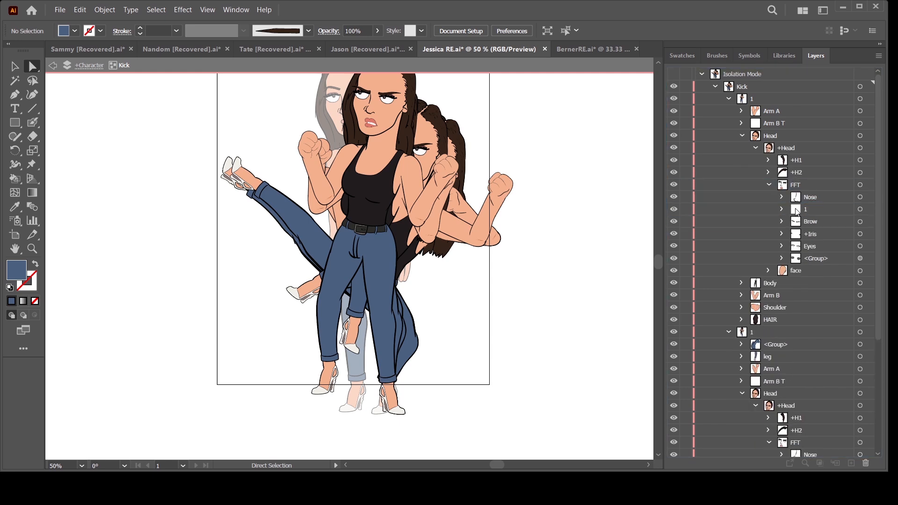
left_click(742, 136)
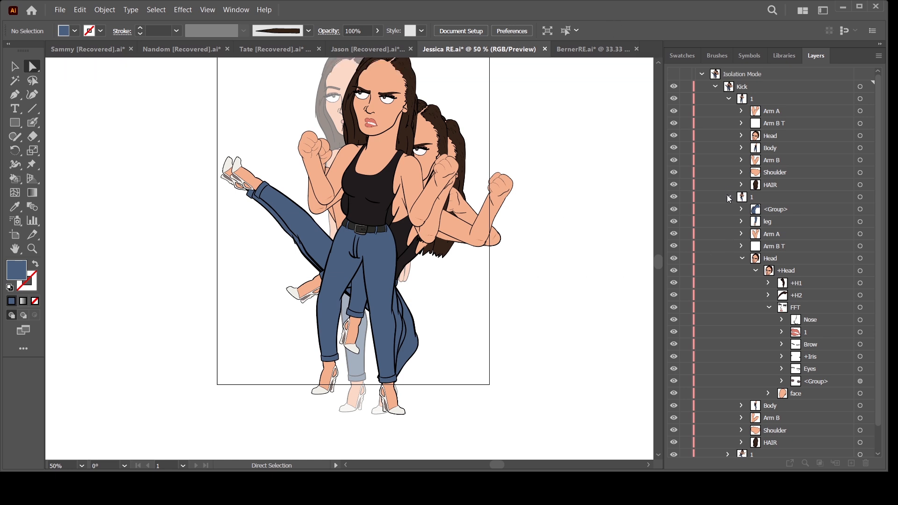
key("Escape")
Hide the Kick group inside the +Character layer and save Jessica RE.ai.
key("ctrl+s")
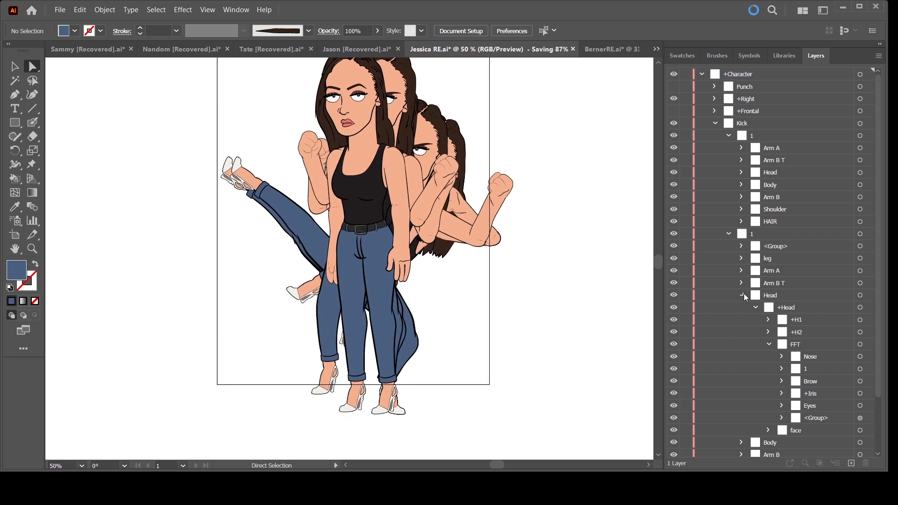
left_click(728, 234)
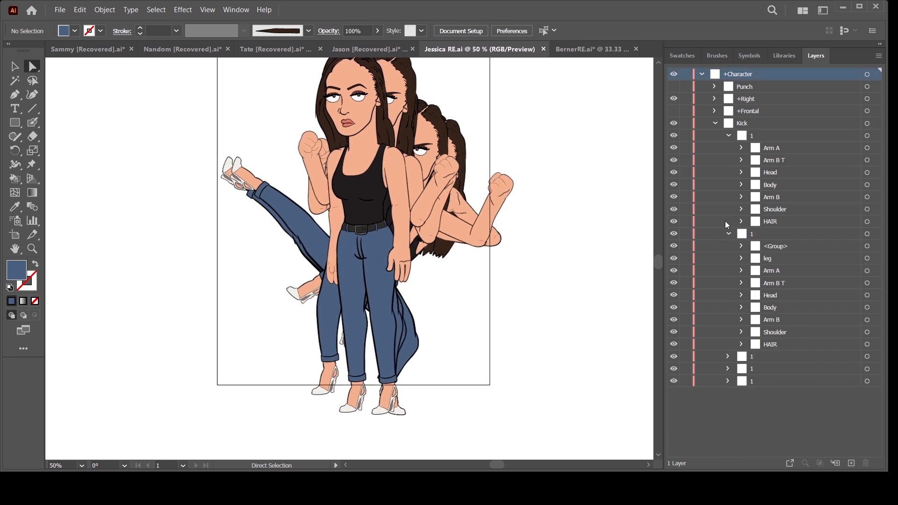
left_click(716, 123)
left_click(675, 124)
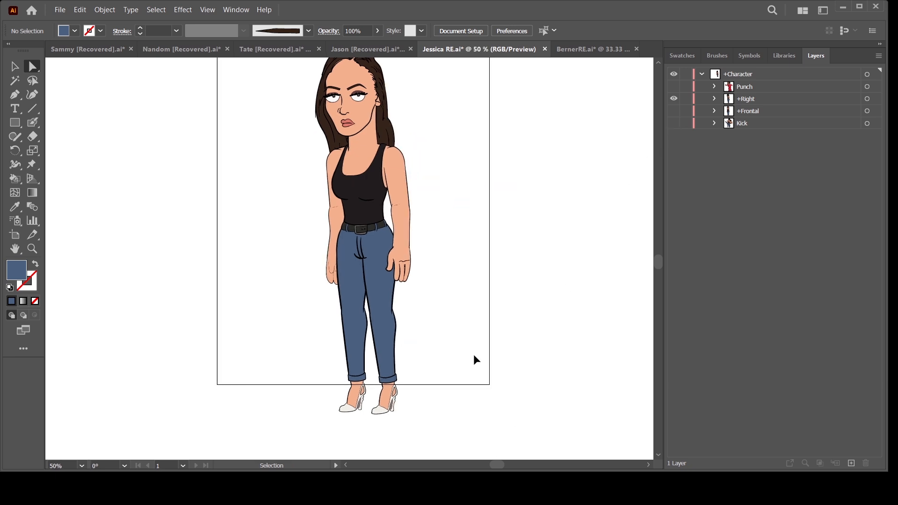
key("ctrl+s")
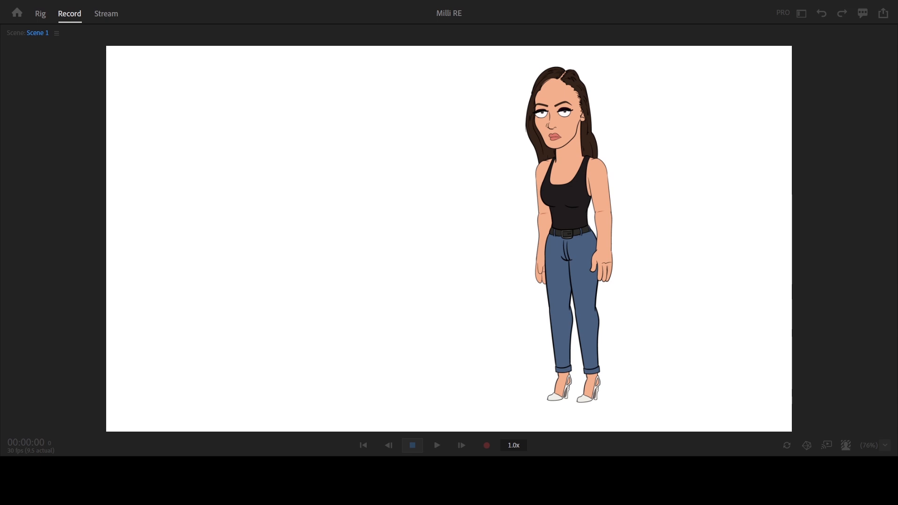
Switch to Character Animator and trigger the woman's kick cycle repeatedly in Scene 1 to check every pose.
left_click(878, 302)
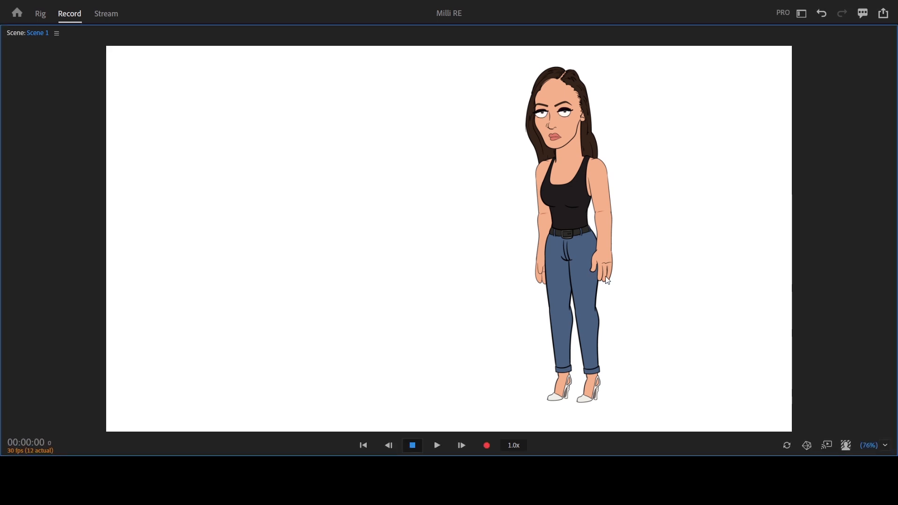
key("1")
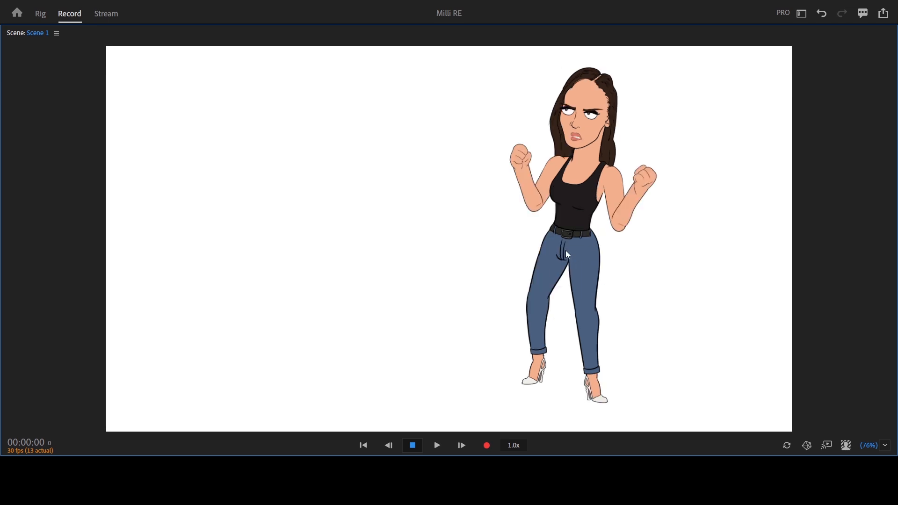
key("2")
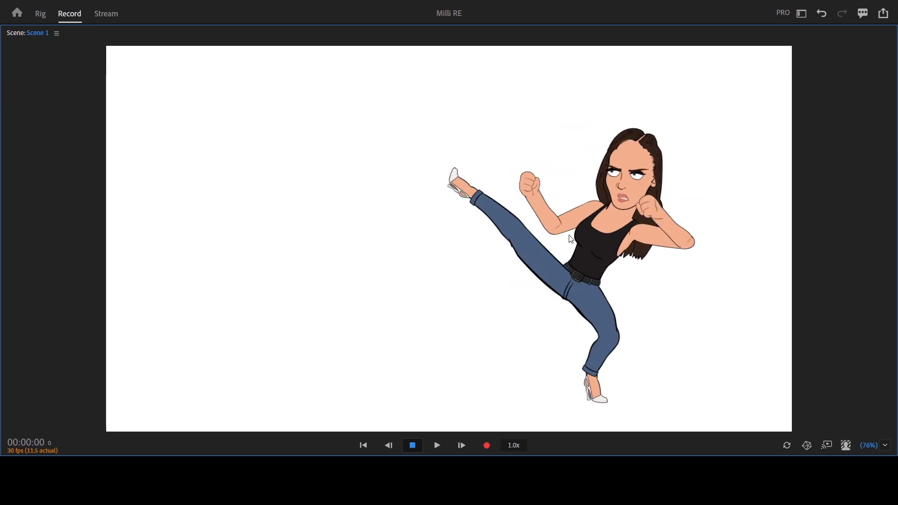
key("1")
key("1")
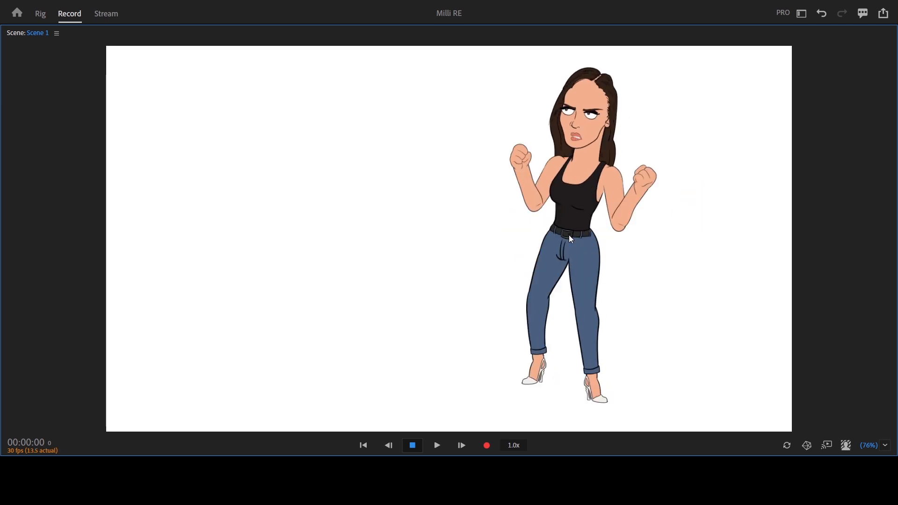
key("2")
key("1")
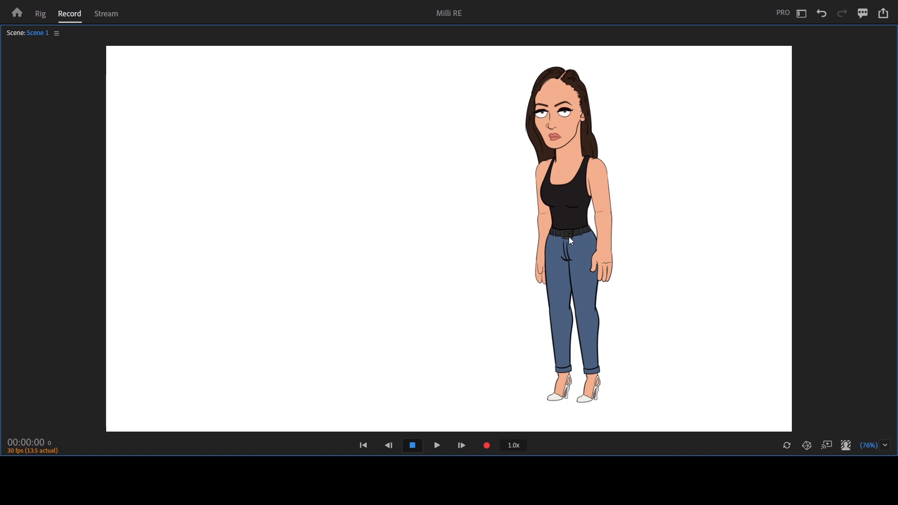
key("2")
key("2")
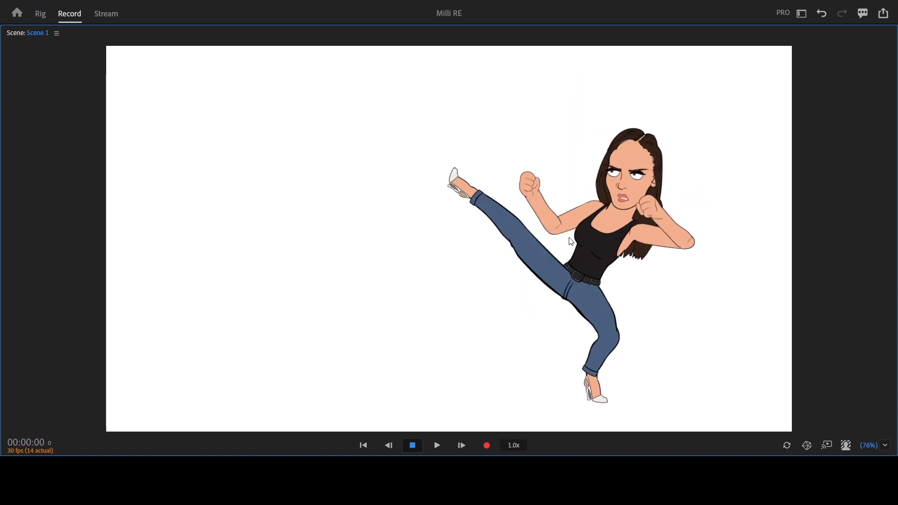
key("2")
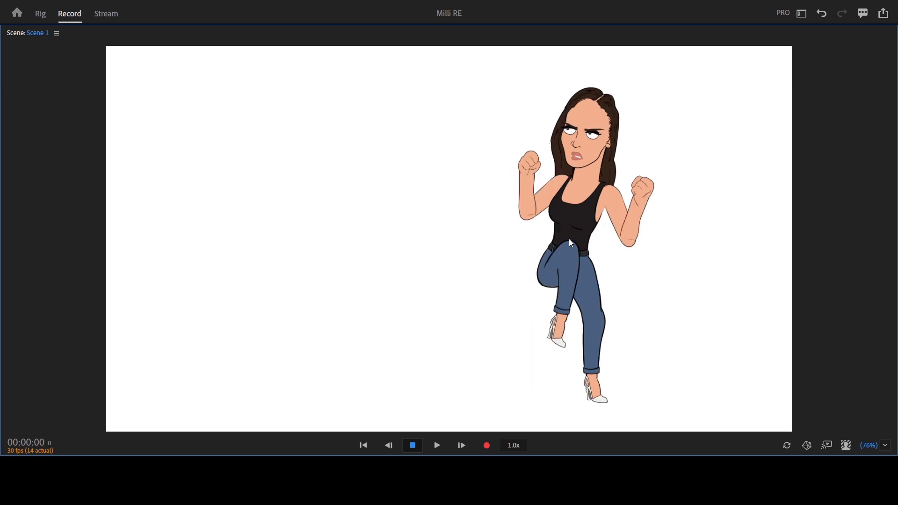